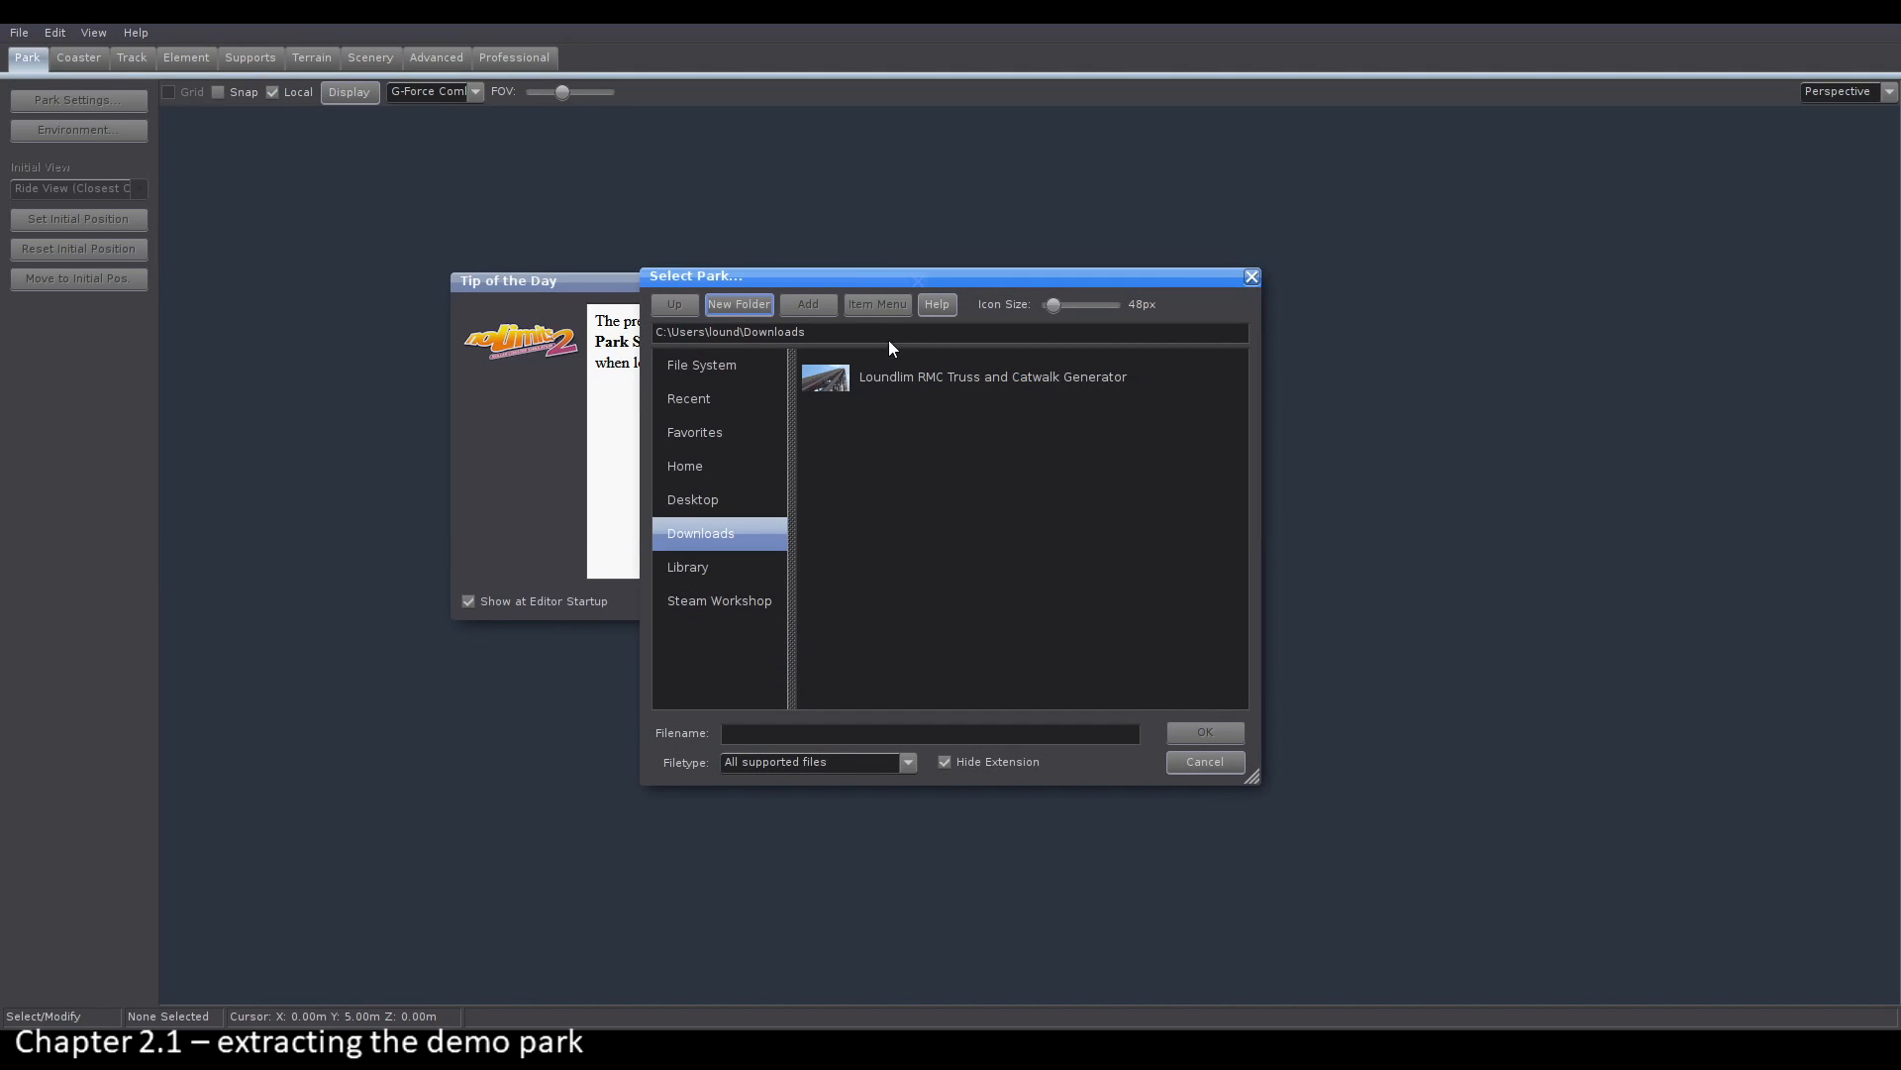
Step: Open the Loundlim RMC Truss and Catwalk Generator park from Downloads and extract its package to the suggested folder
left_click(905, 380)
left_click(1183, 733)
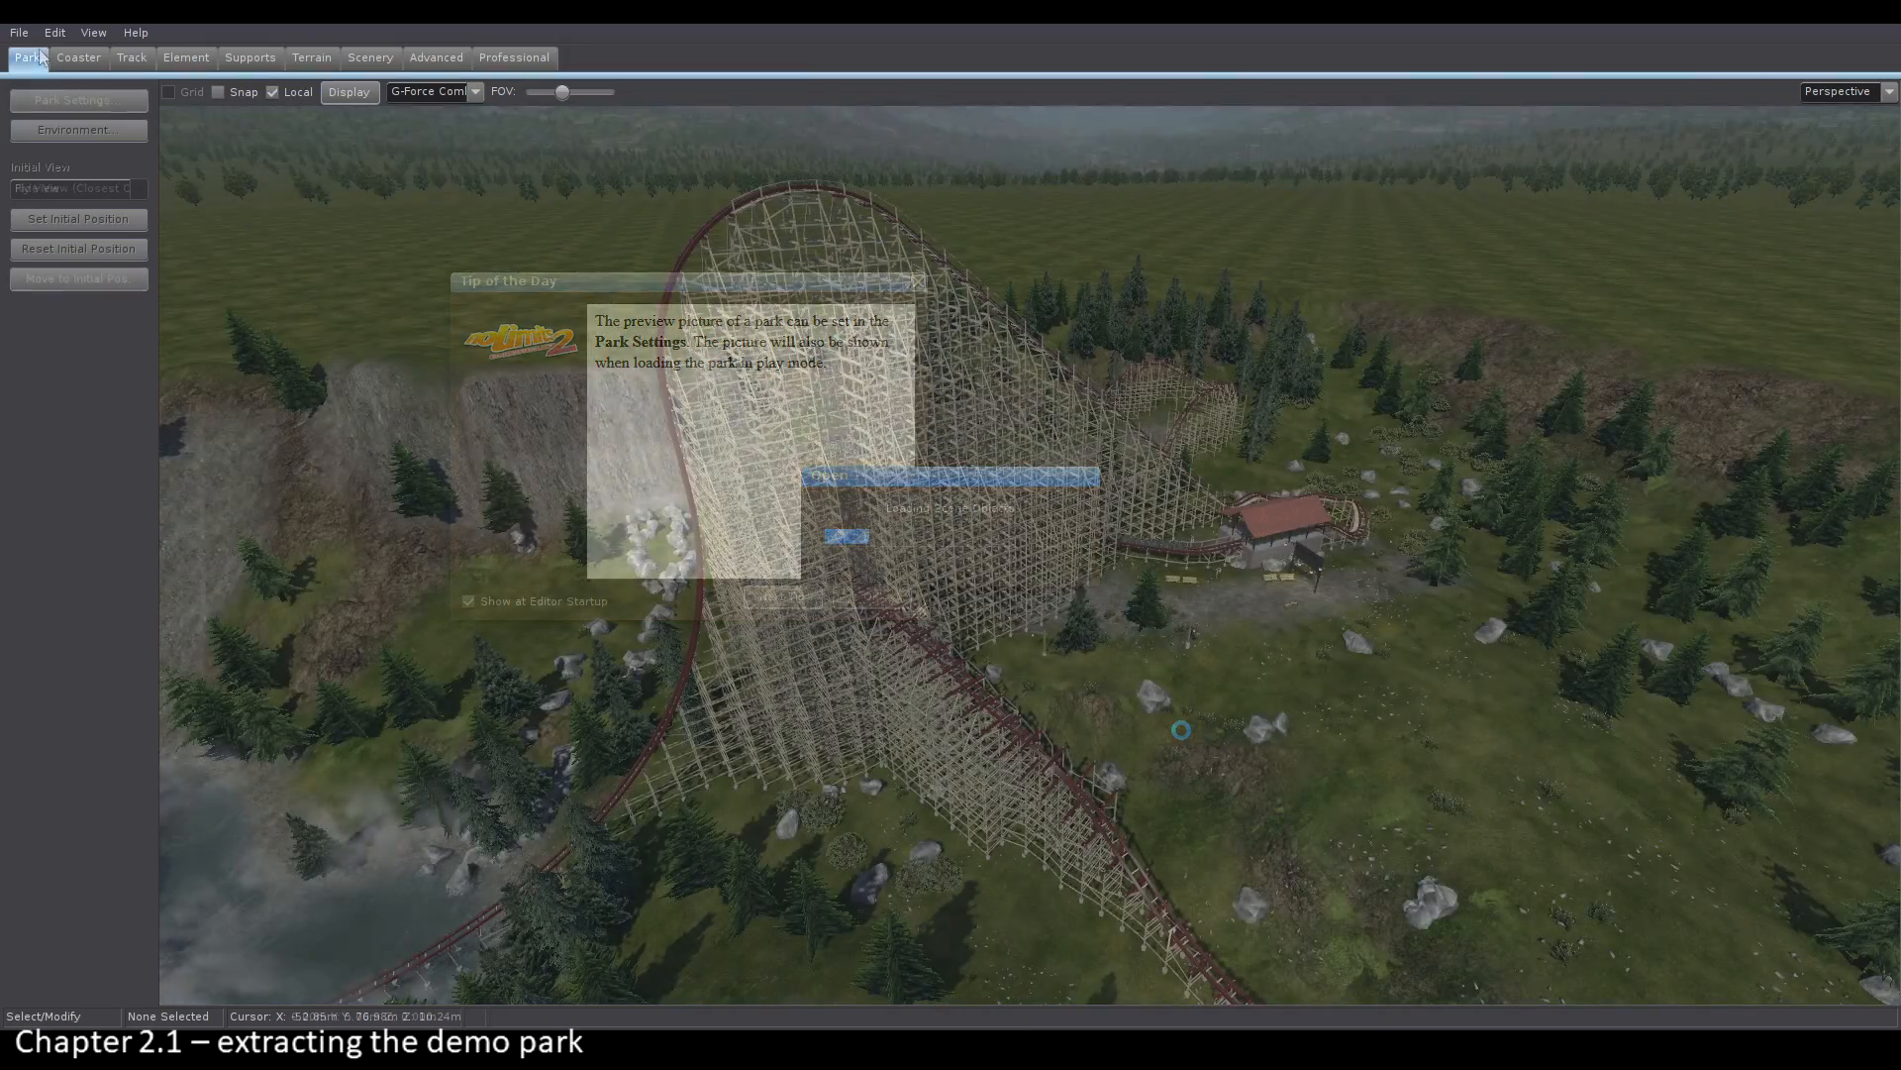
left_click(20, 33)
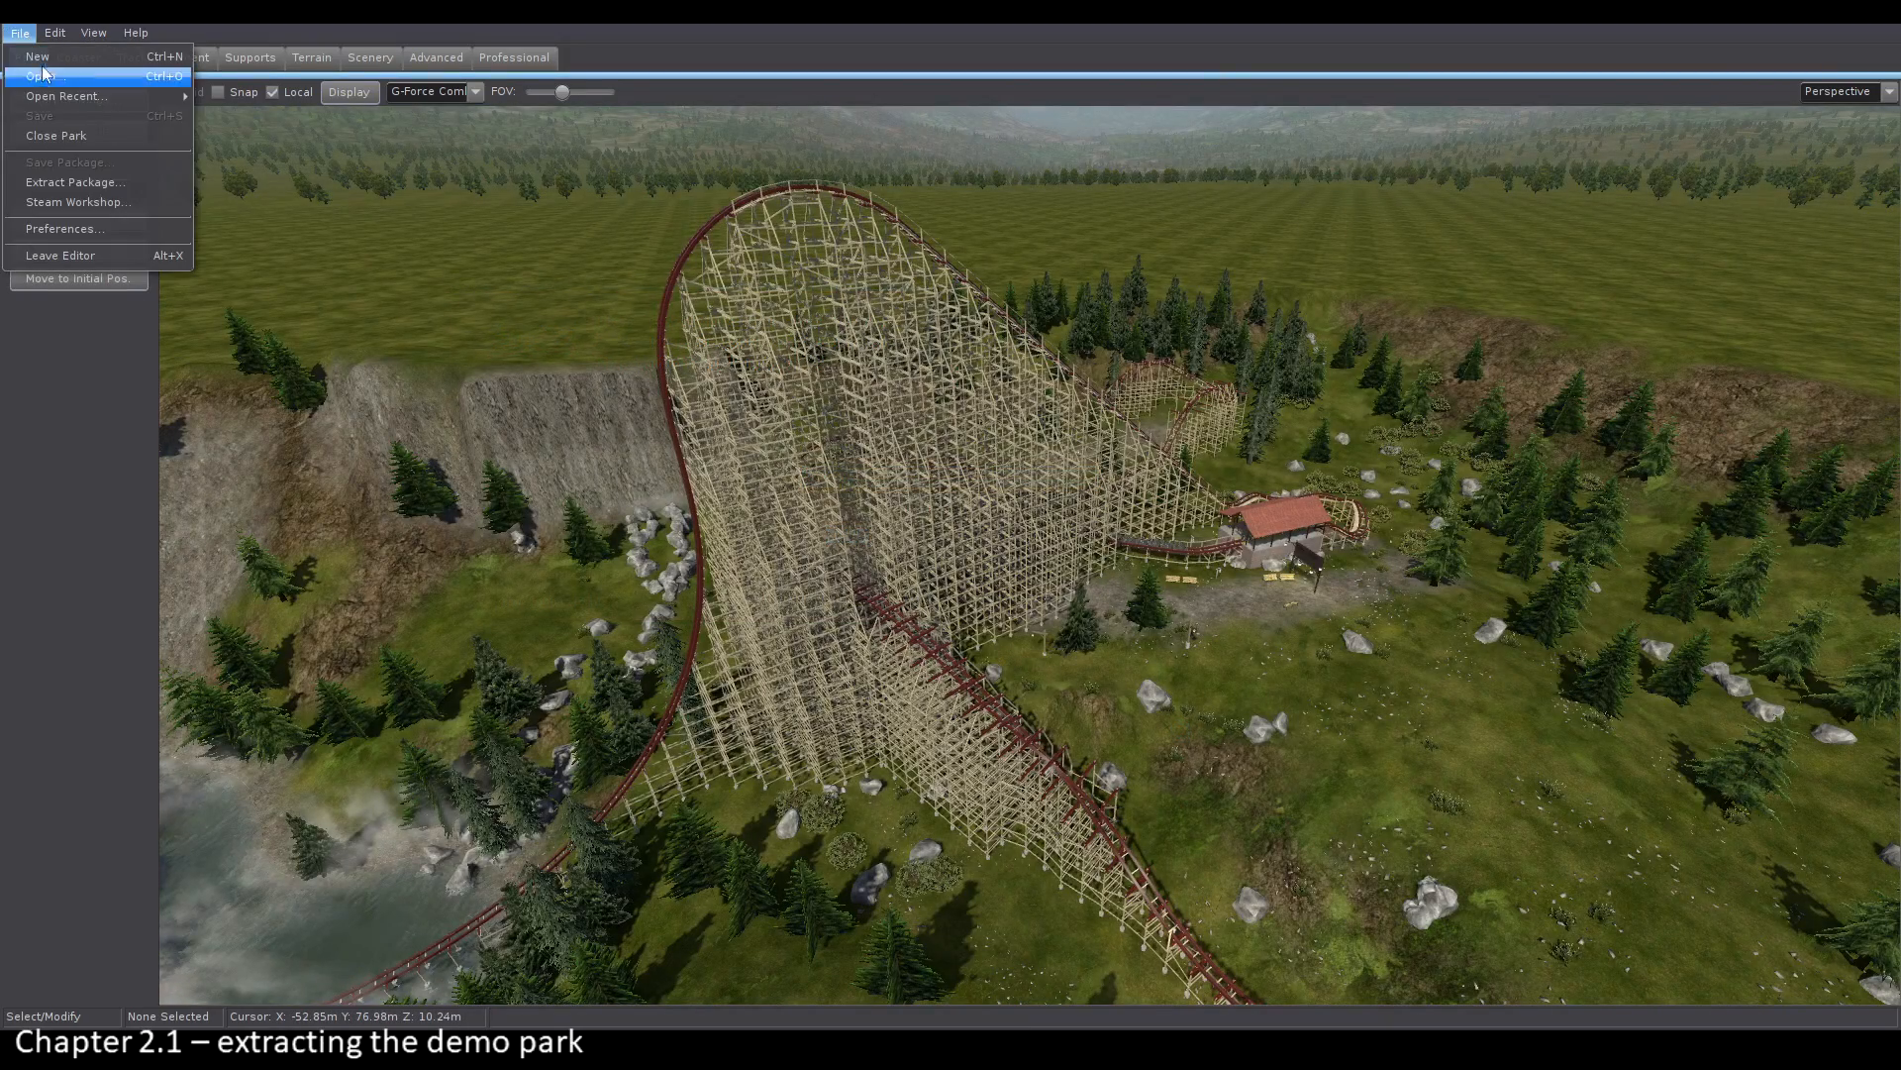
left_click(95, 183)
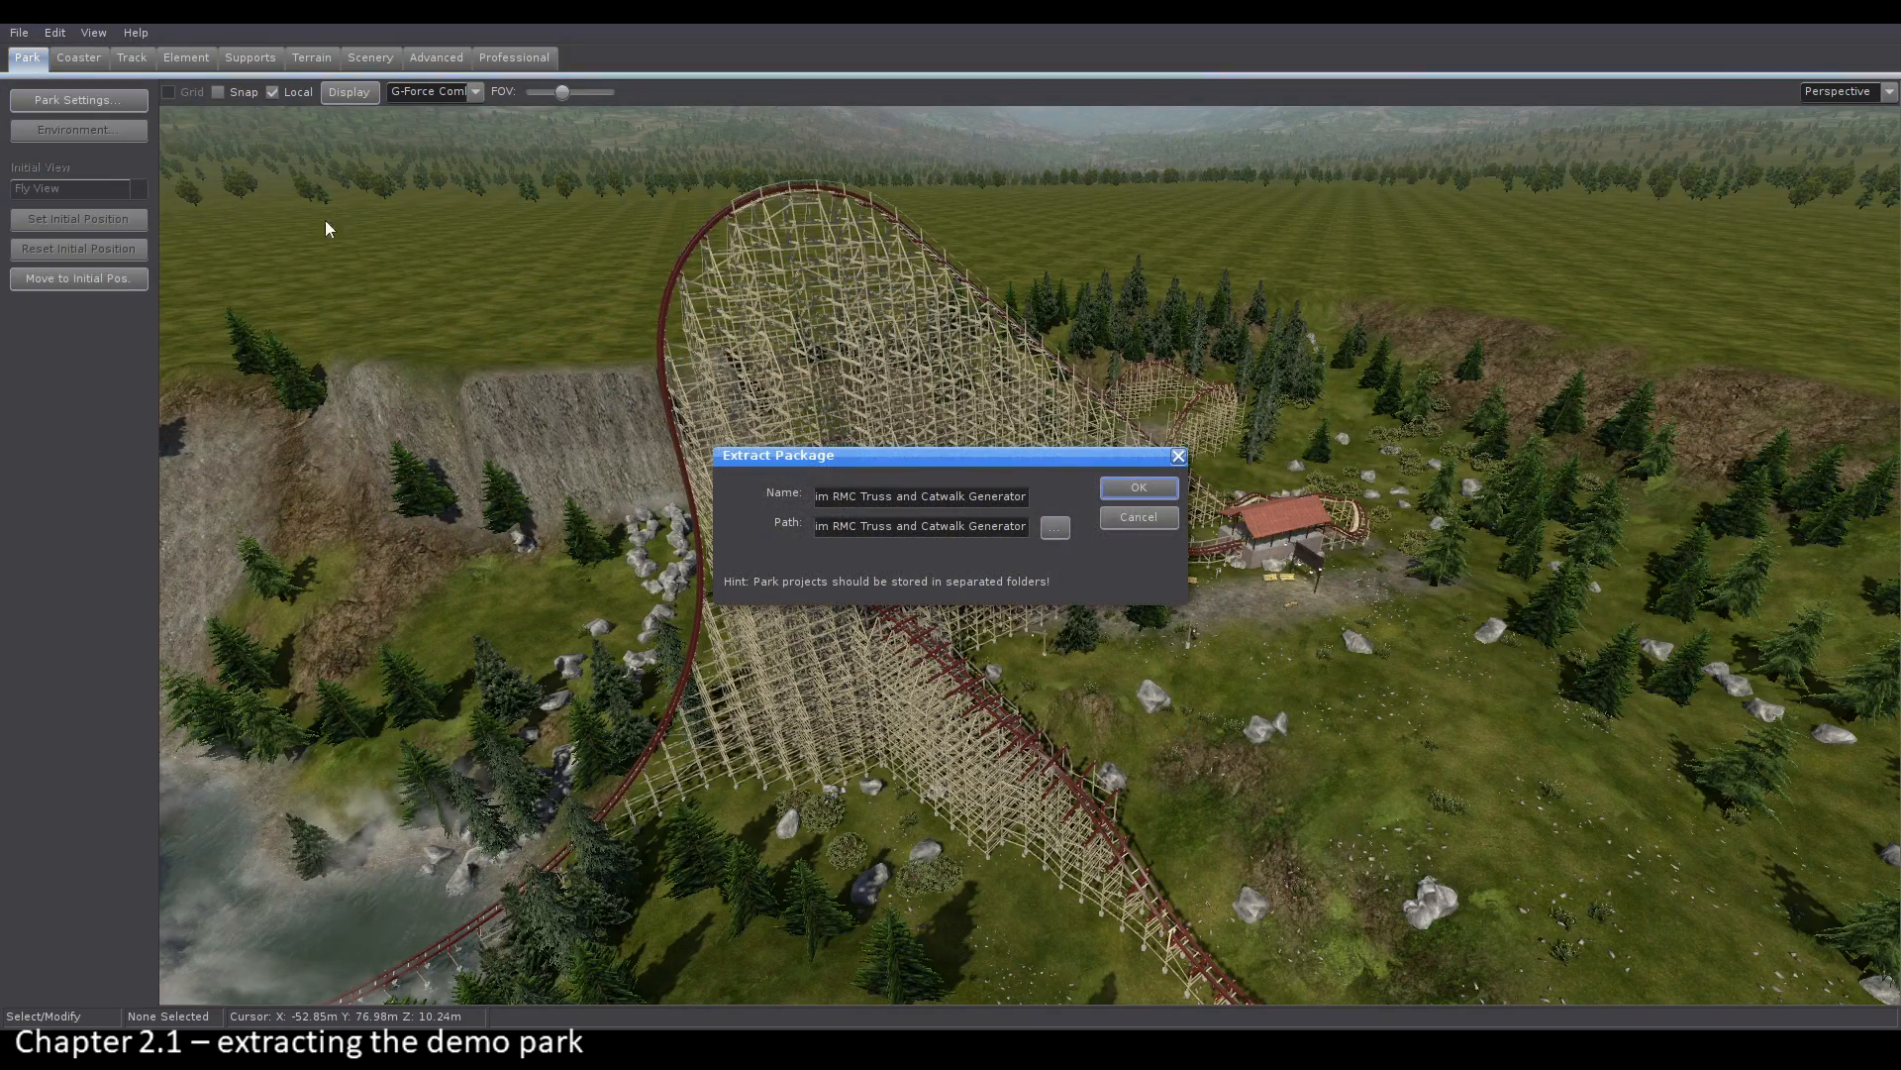
left_click(1122, 487)
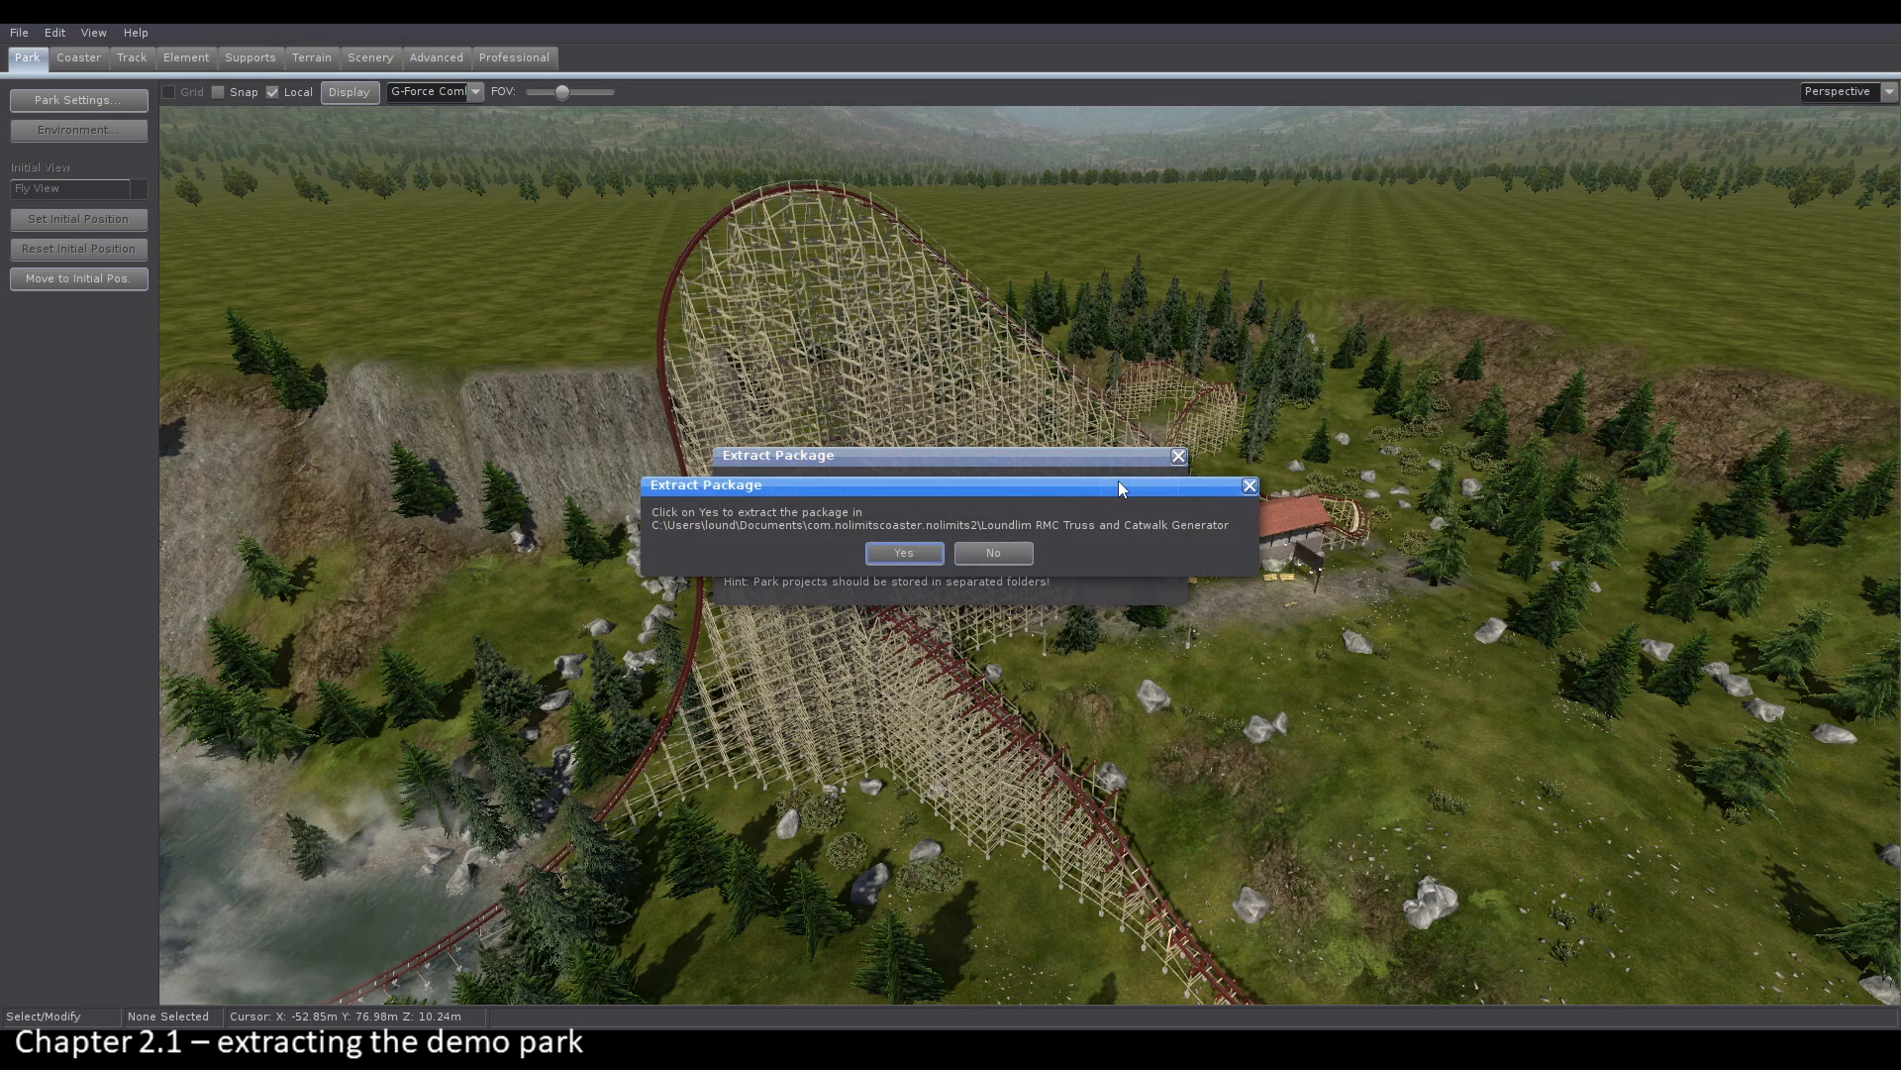
left_click(923, 554)
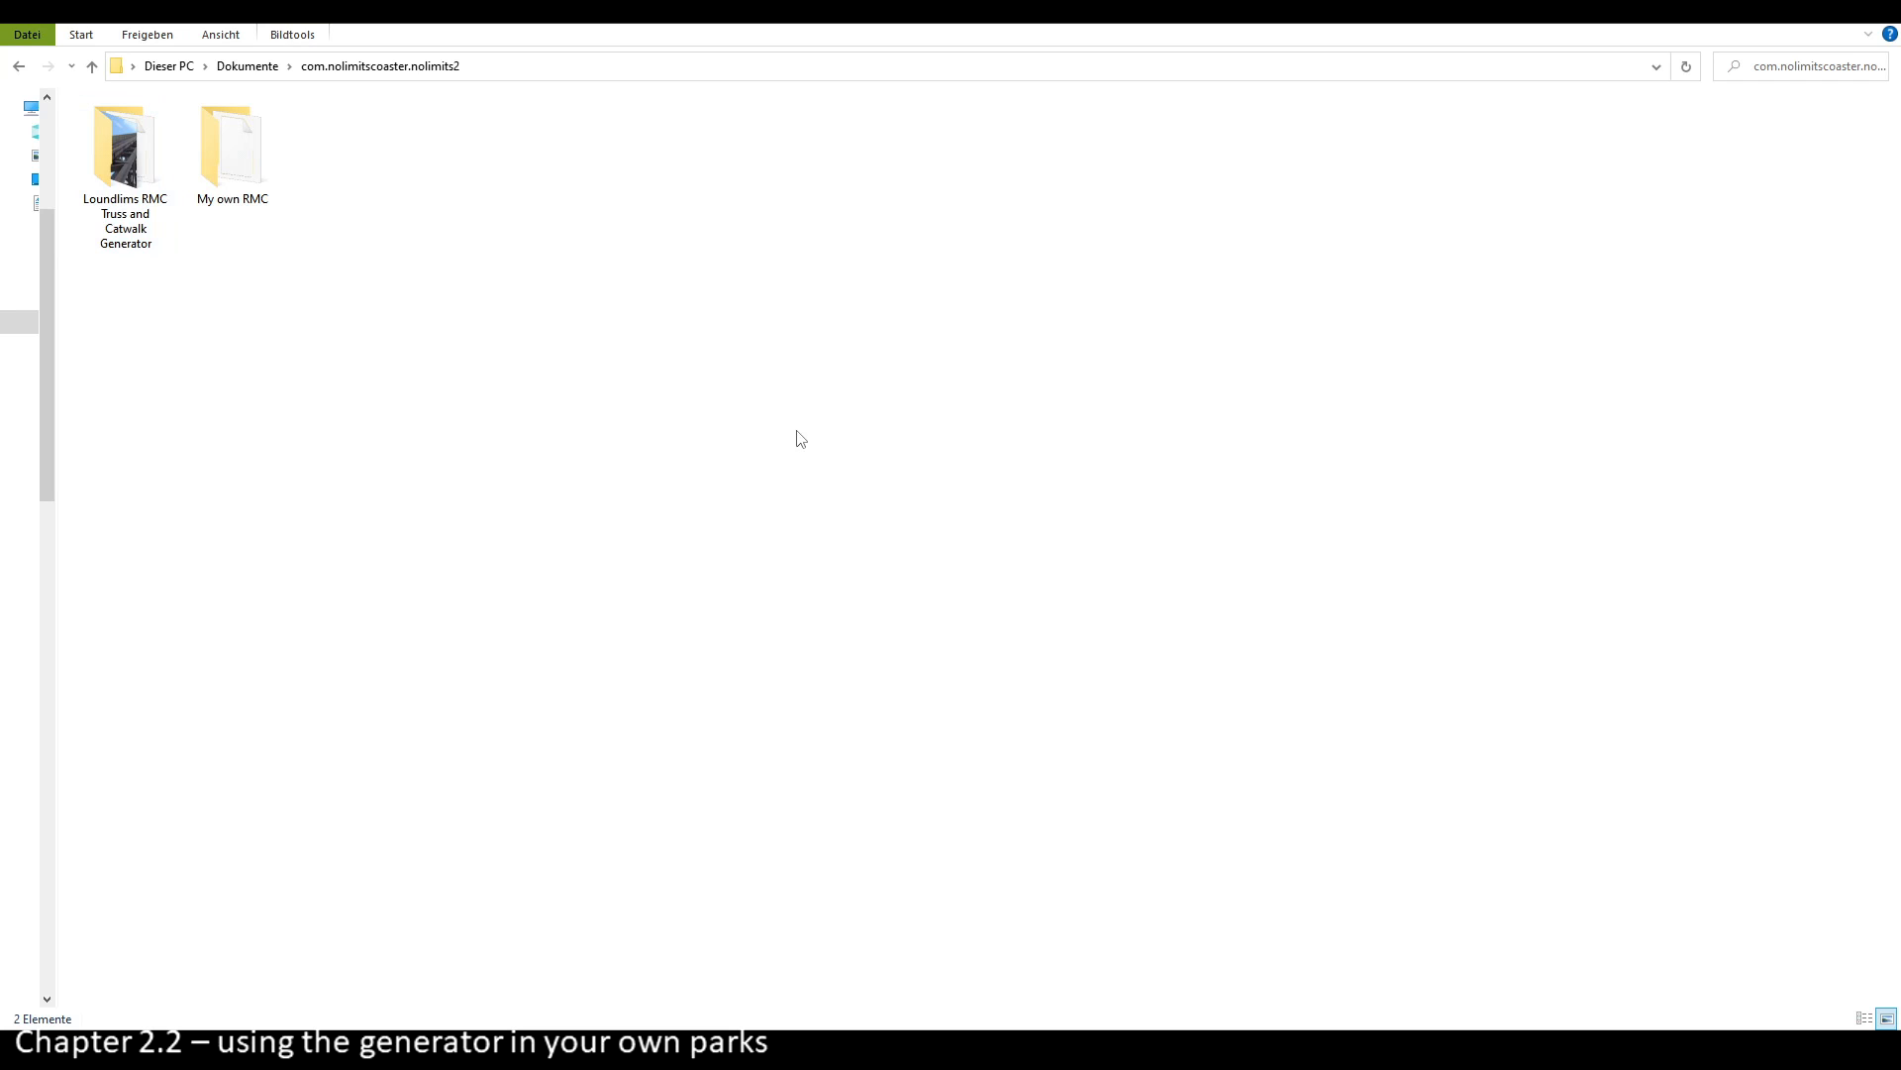
Step: In File Explorer, copy the Catwalk and Truss folders from Loundlims RMC Truss and Catwalk Generator into the My own RMC folder
left_click(112, 213)
double_click(112, 214)
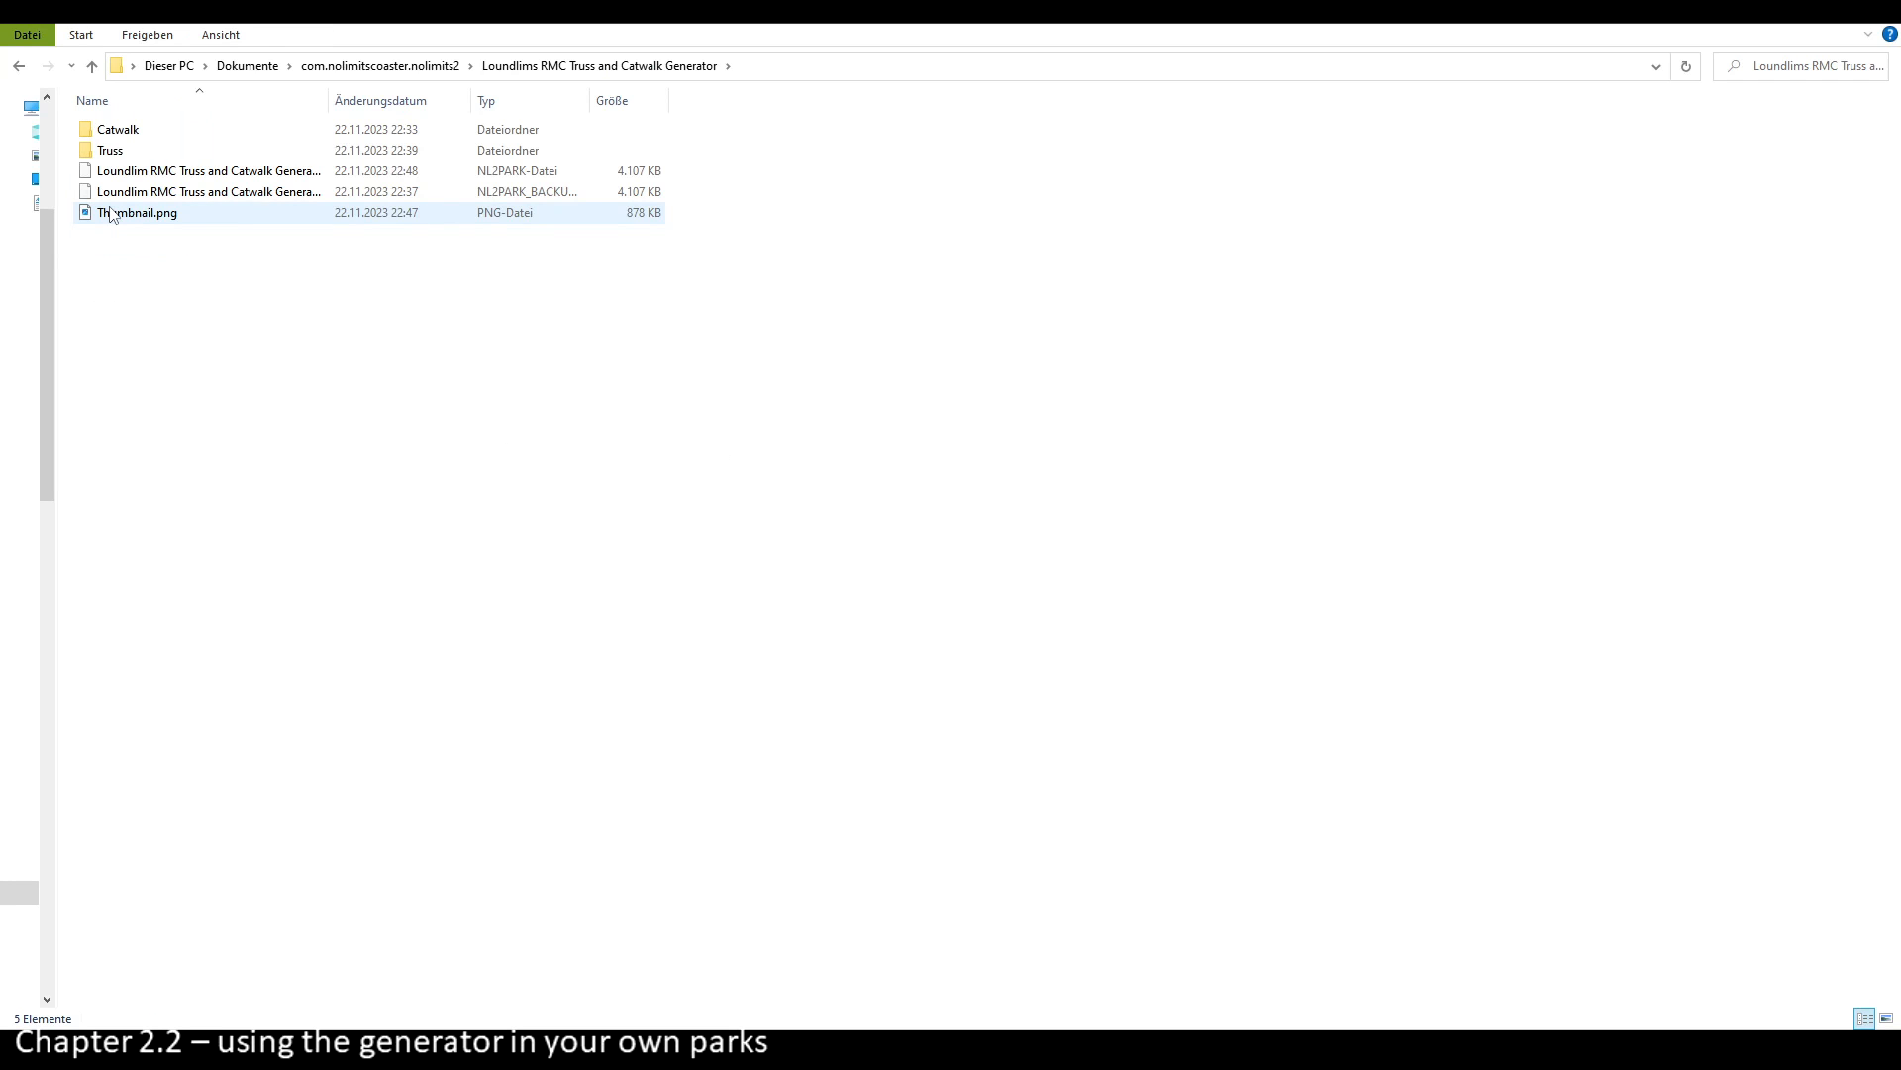
left_click(118, 136)
left_click(115, 153, "shift")
right_click(114, 156)
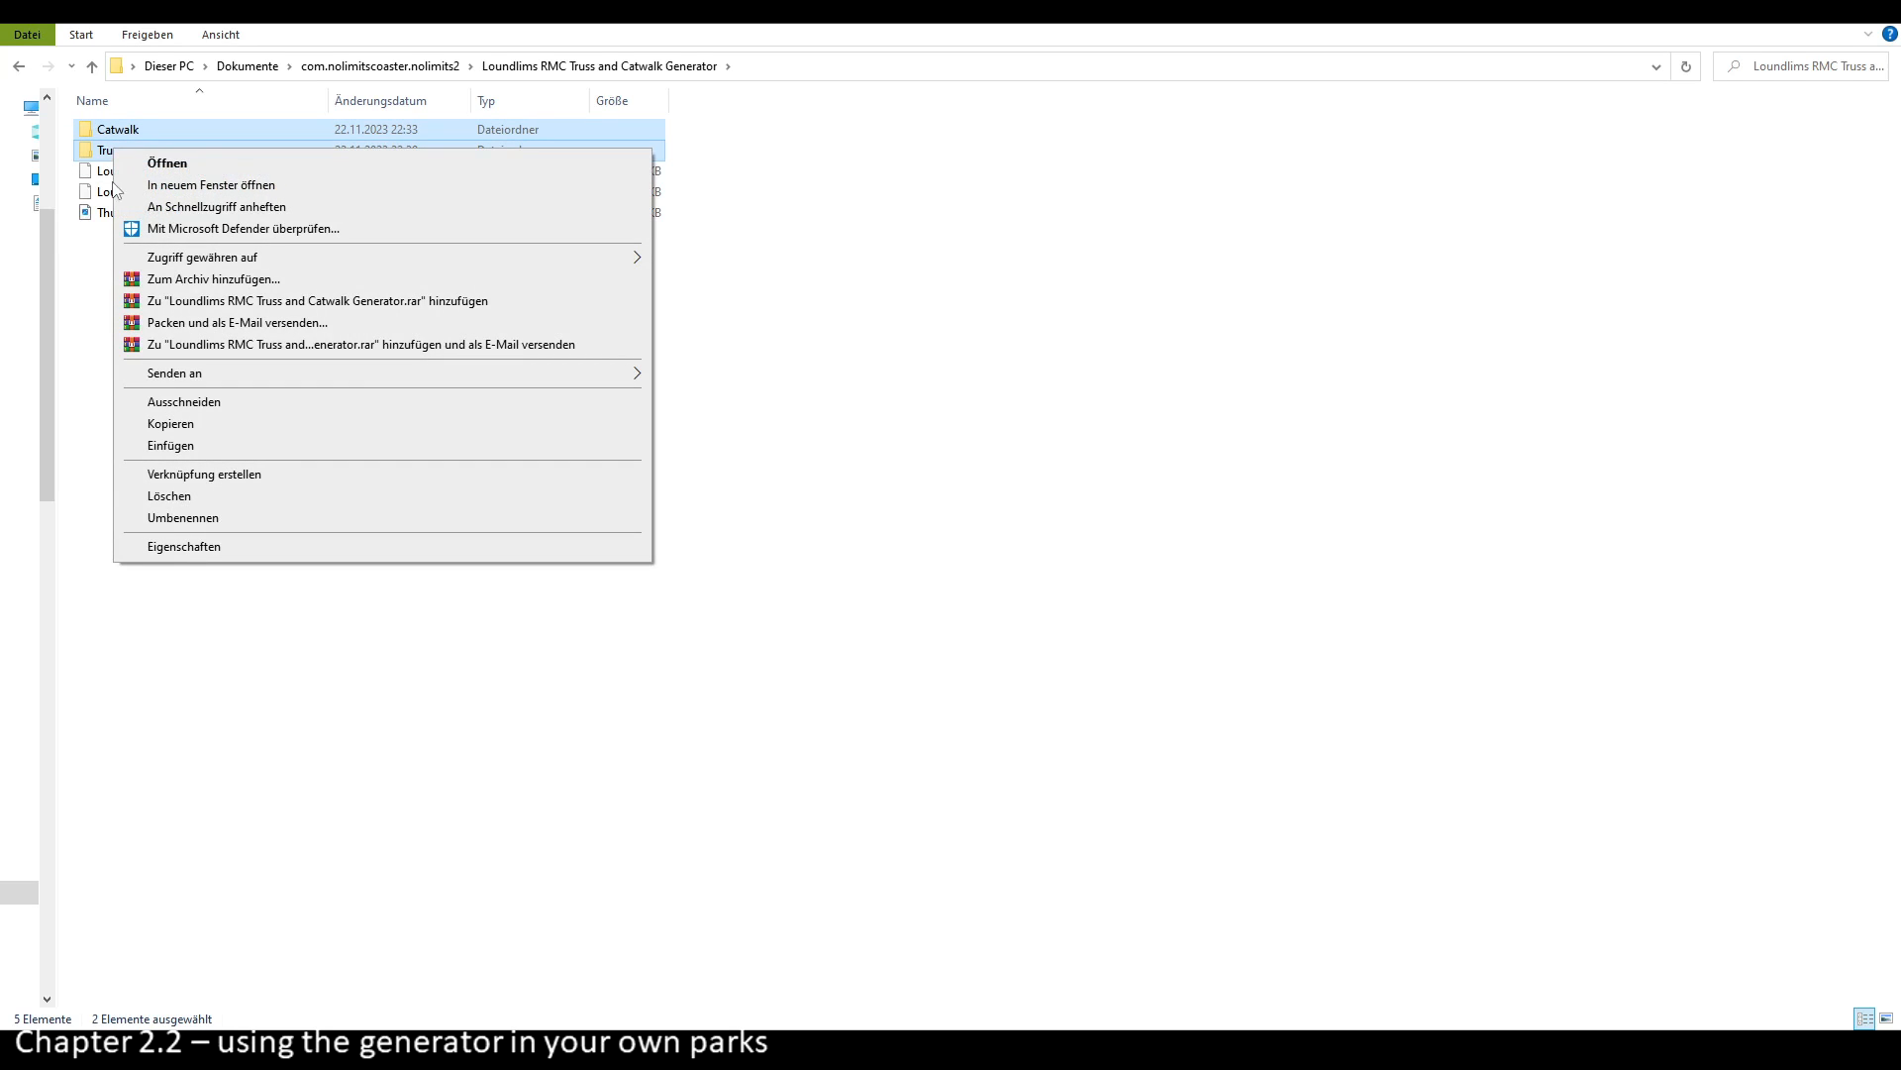
left_click(170, 424)
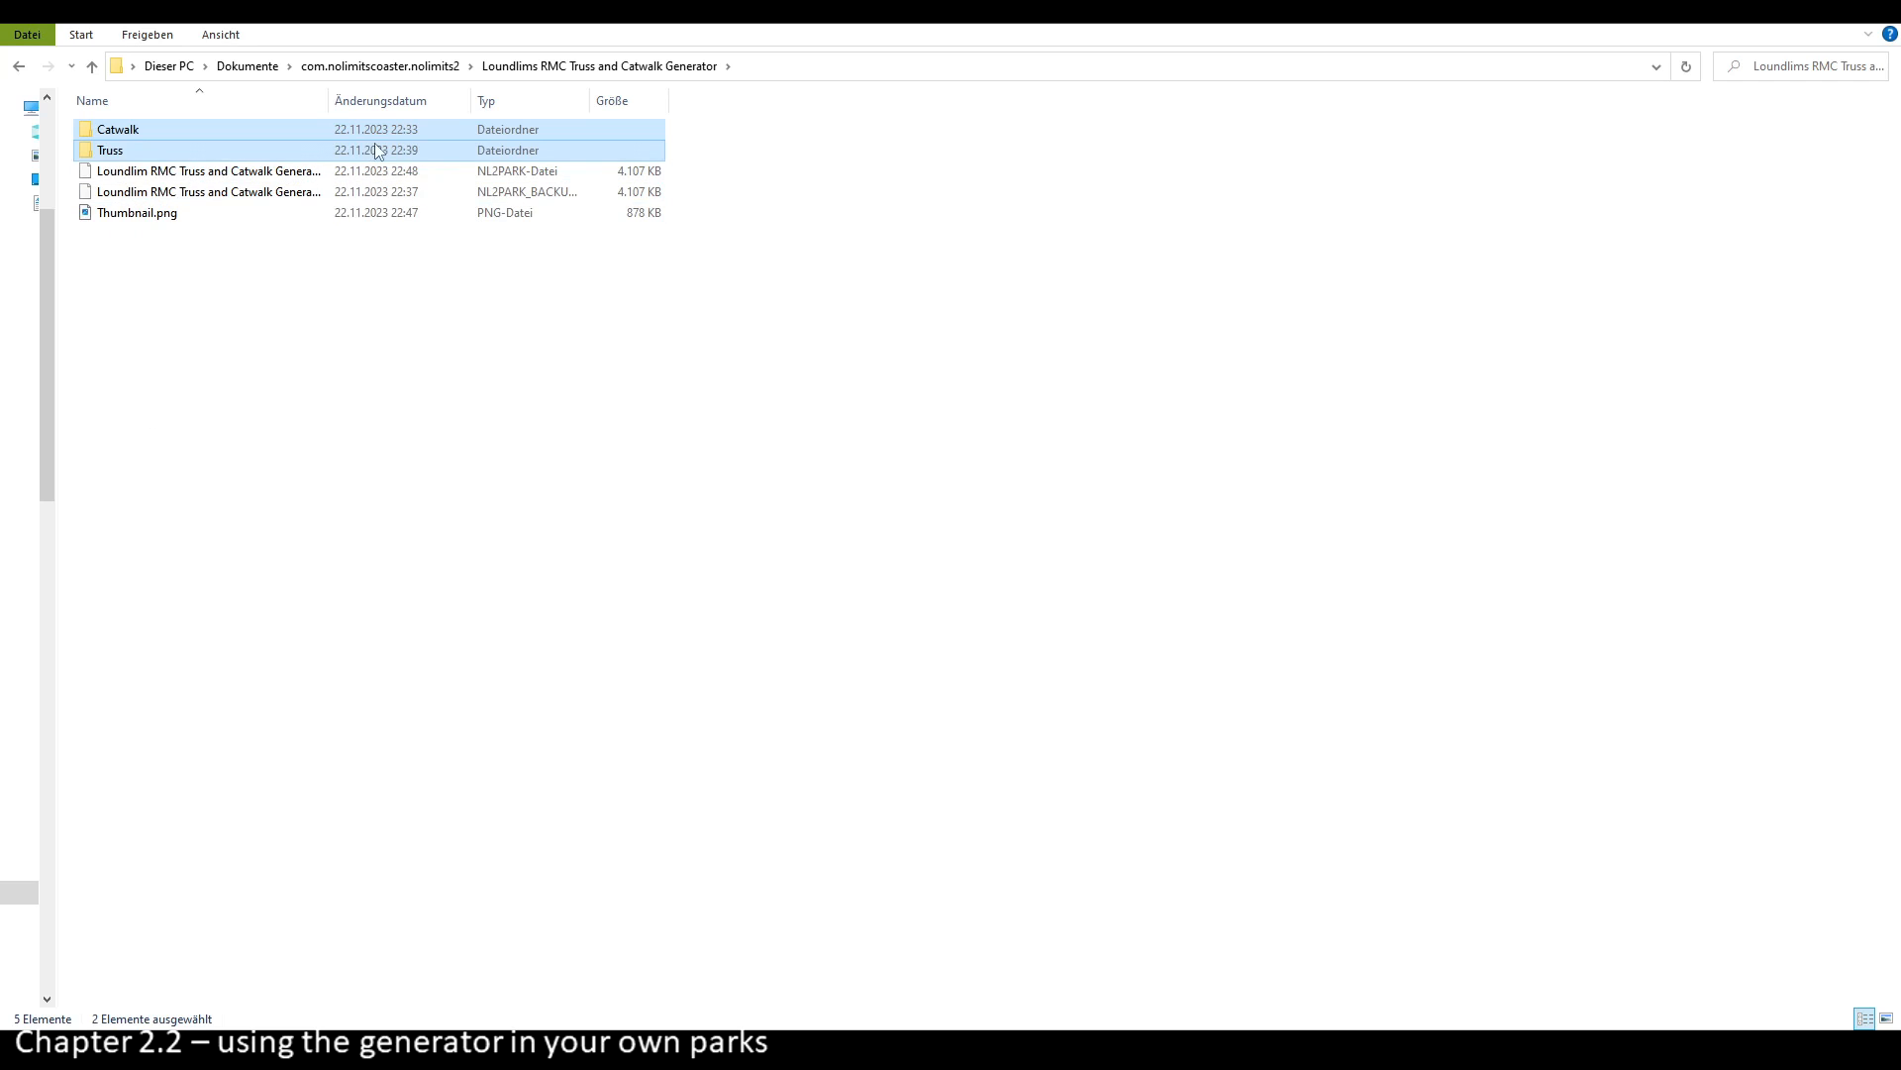
left_click(386, 68)
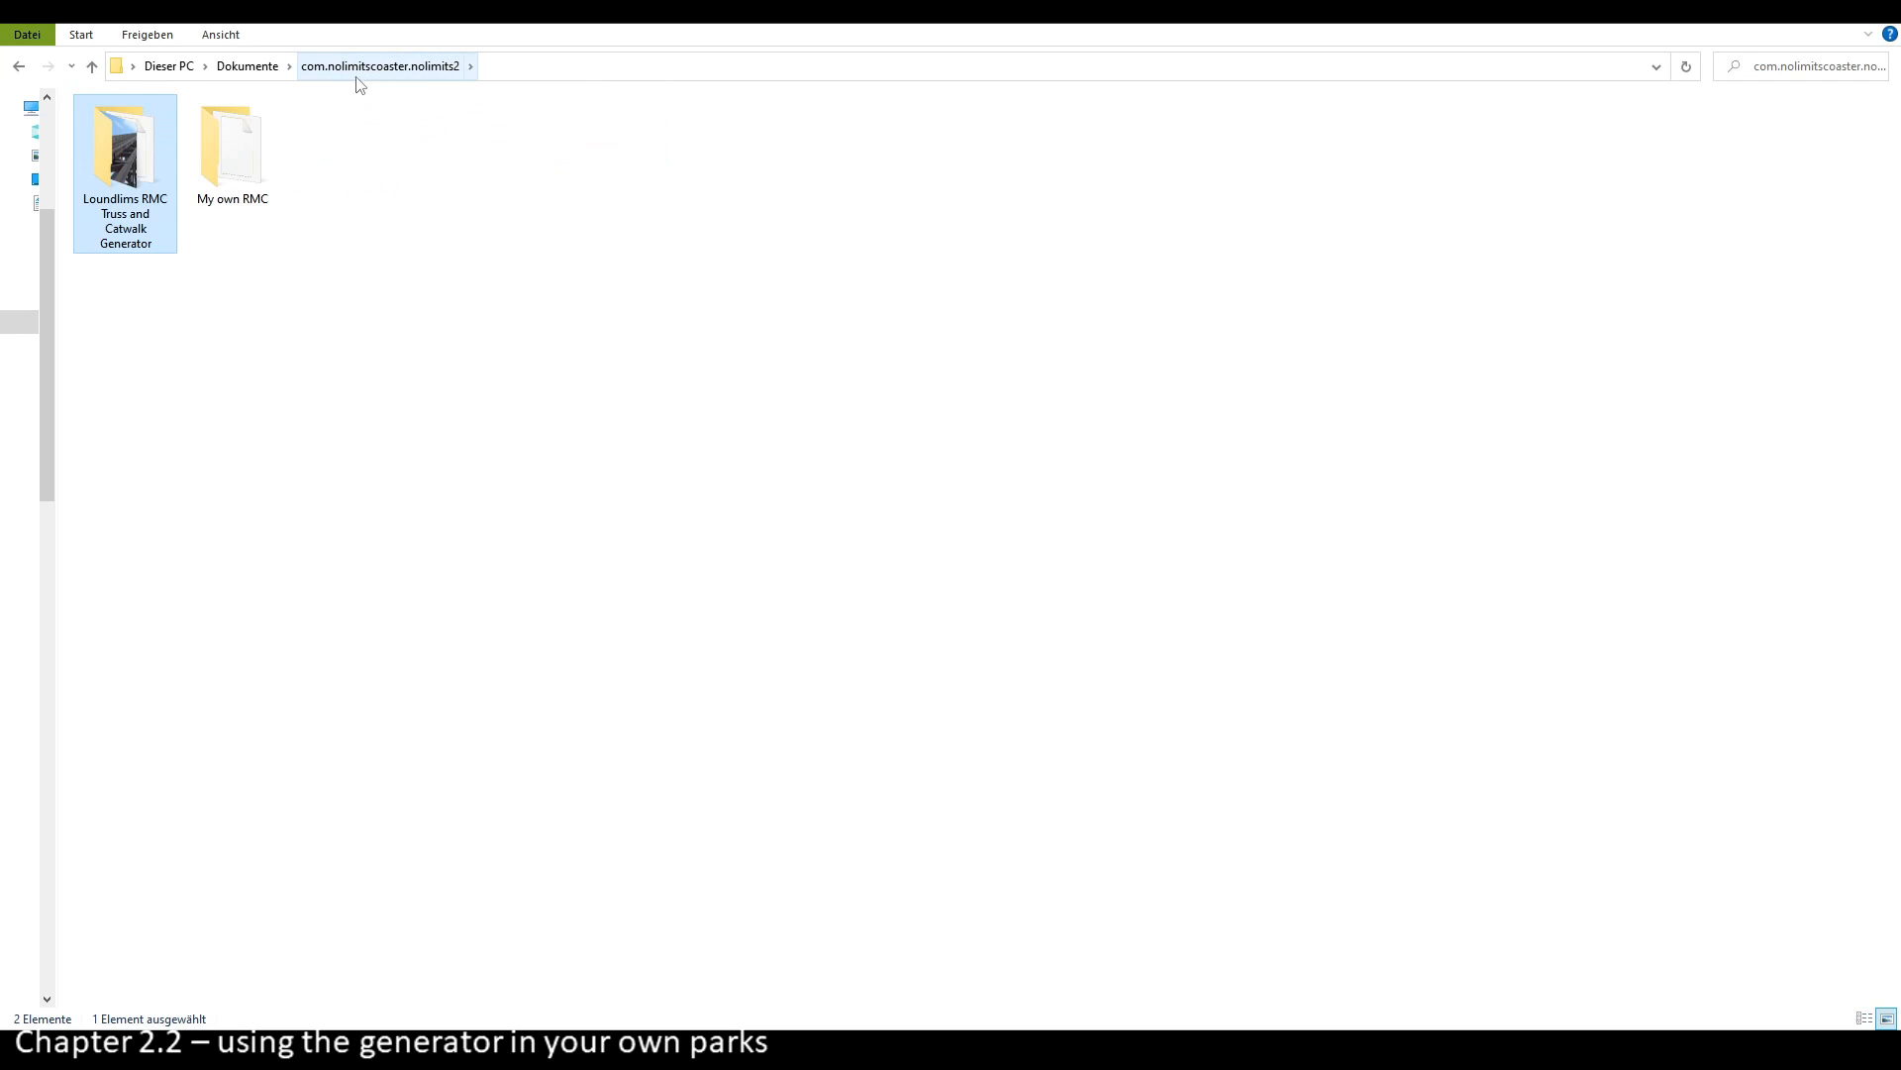
double_click(253, 156)
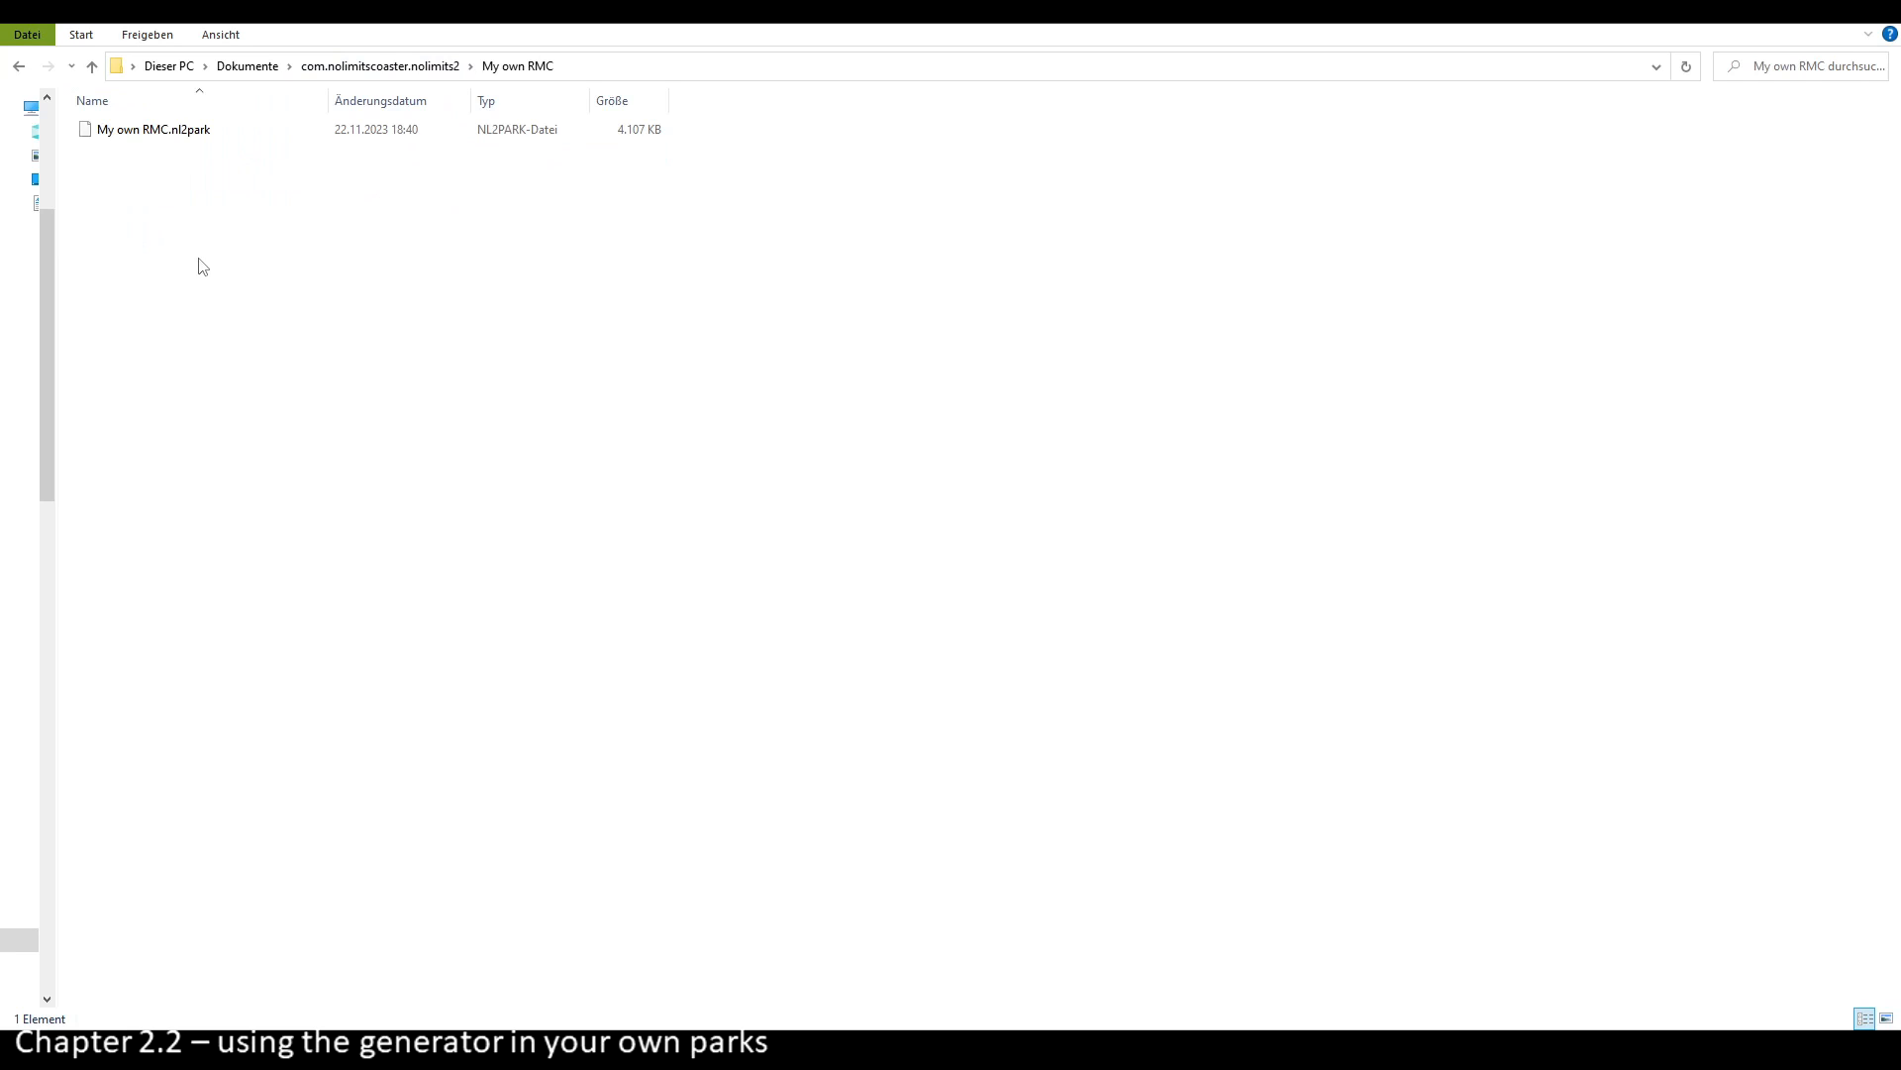
key("ctrl+v")
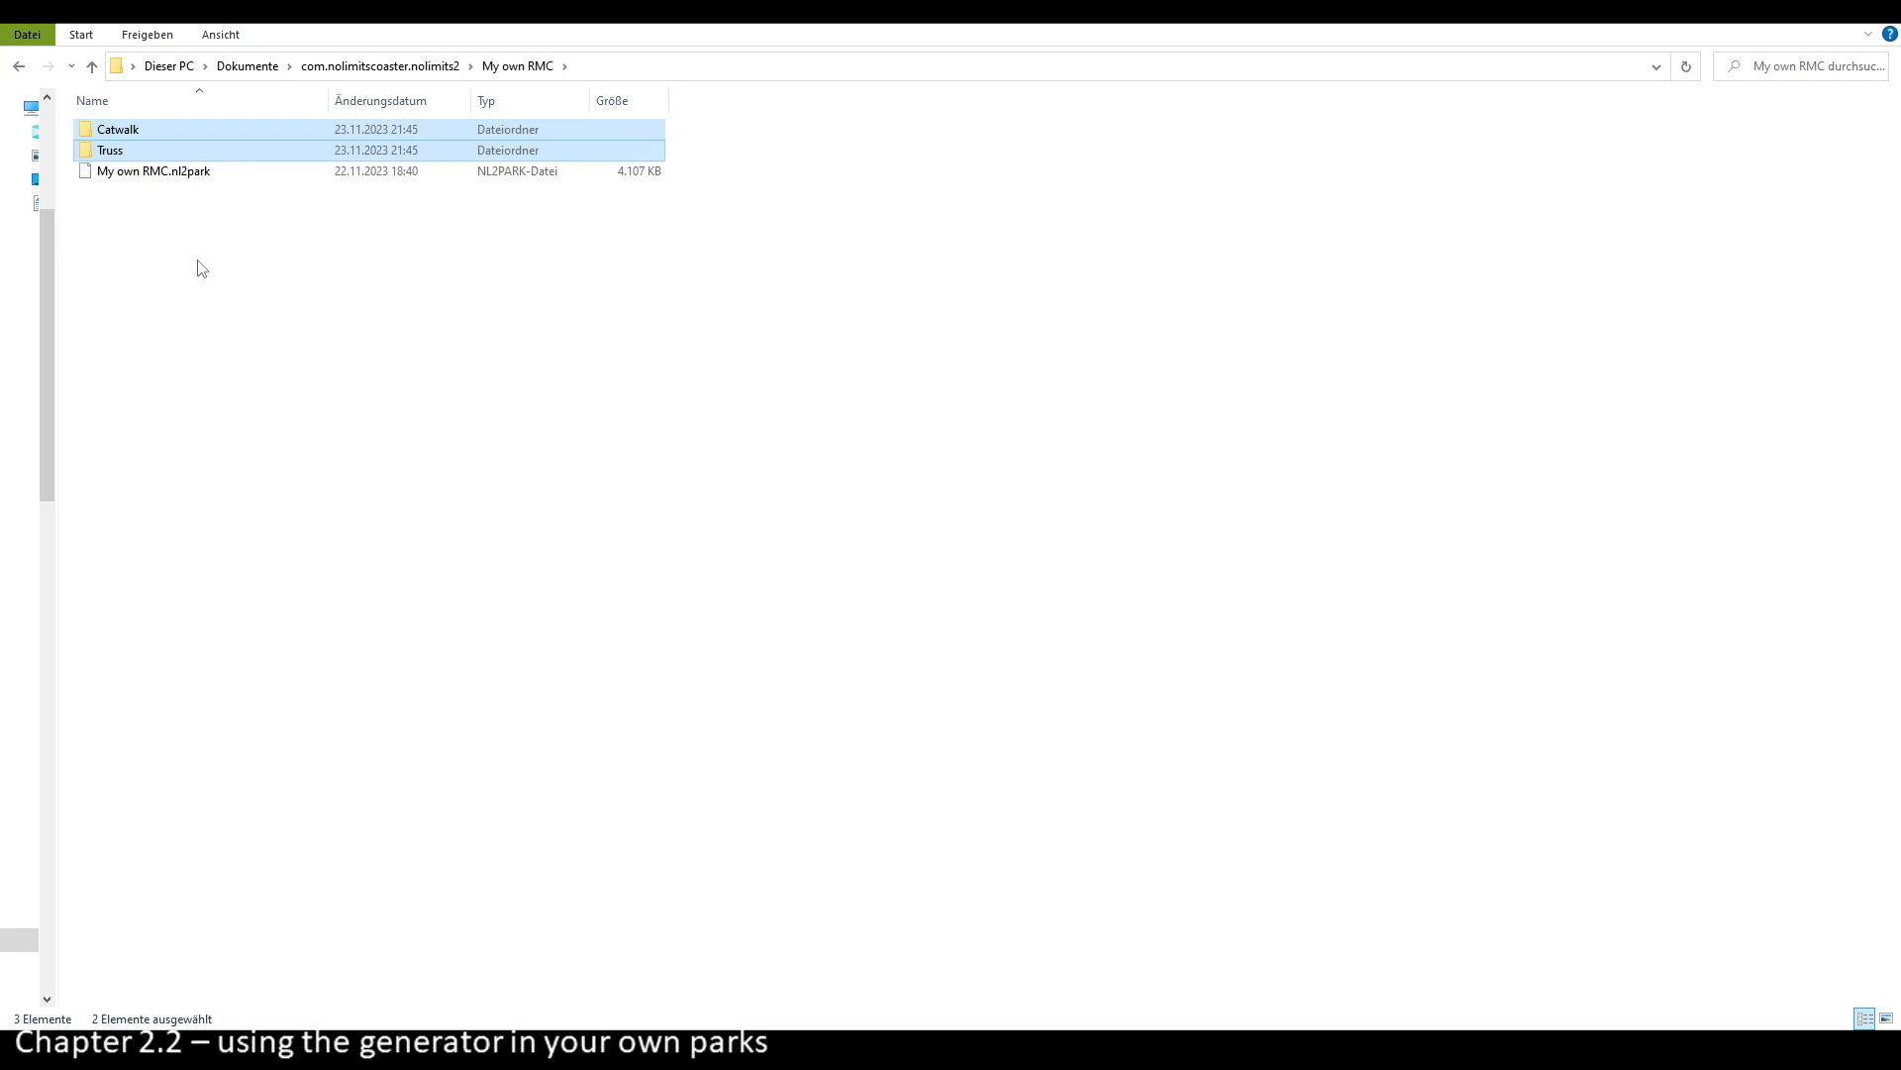
left_click(201, 268)
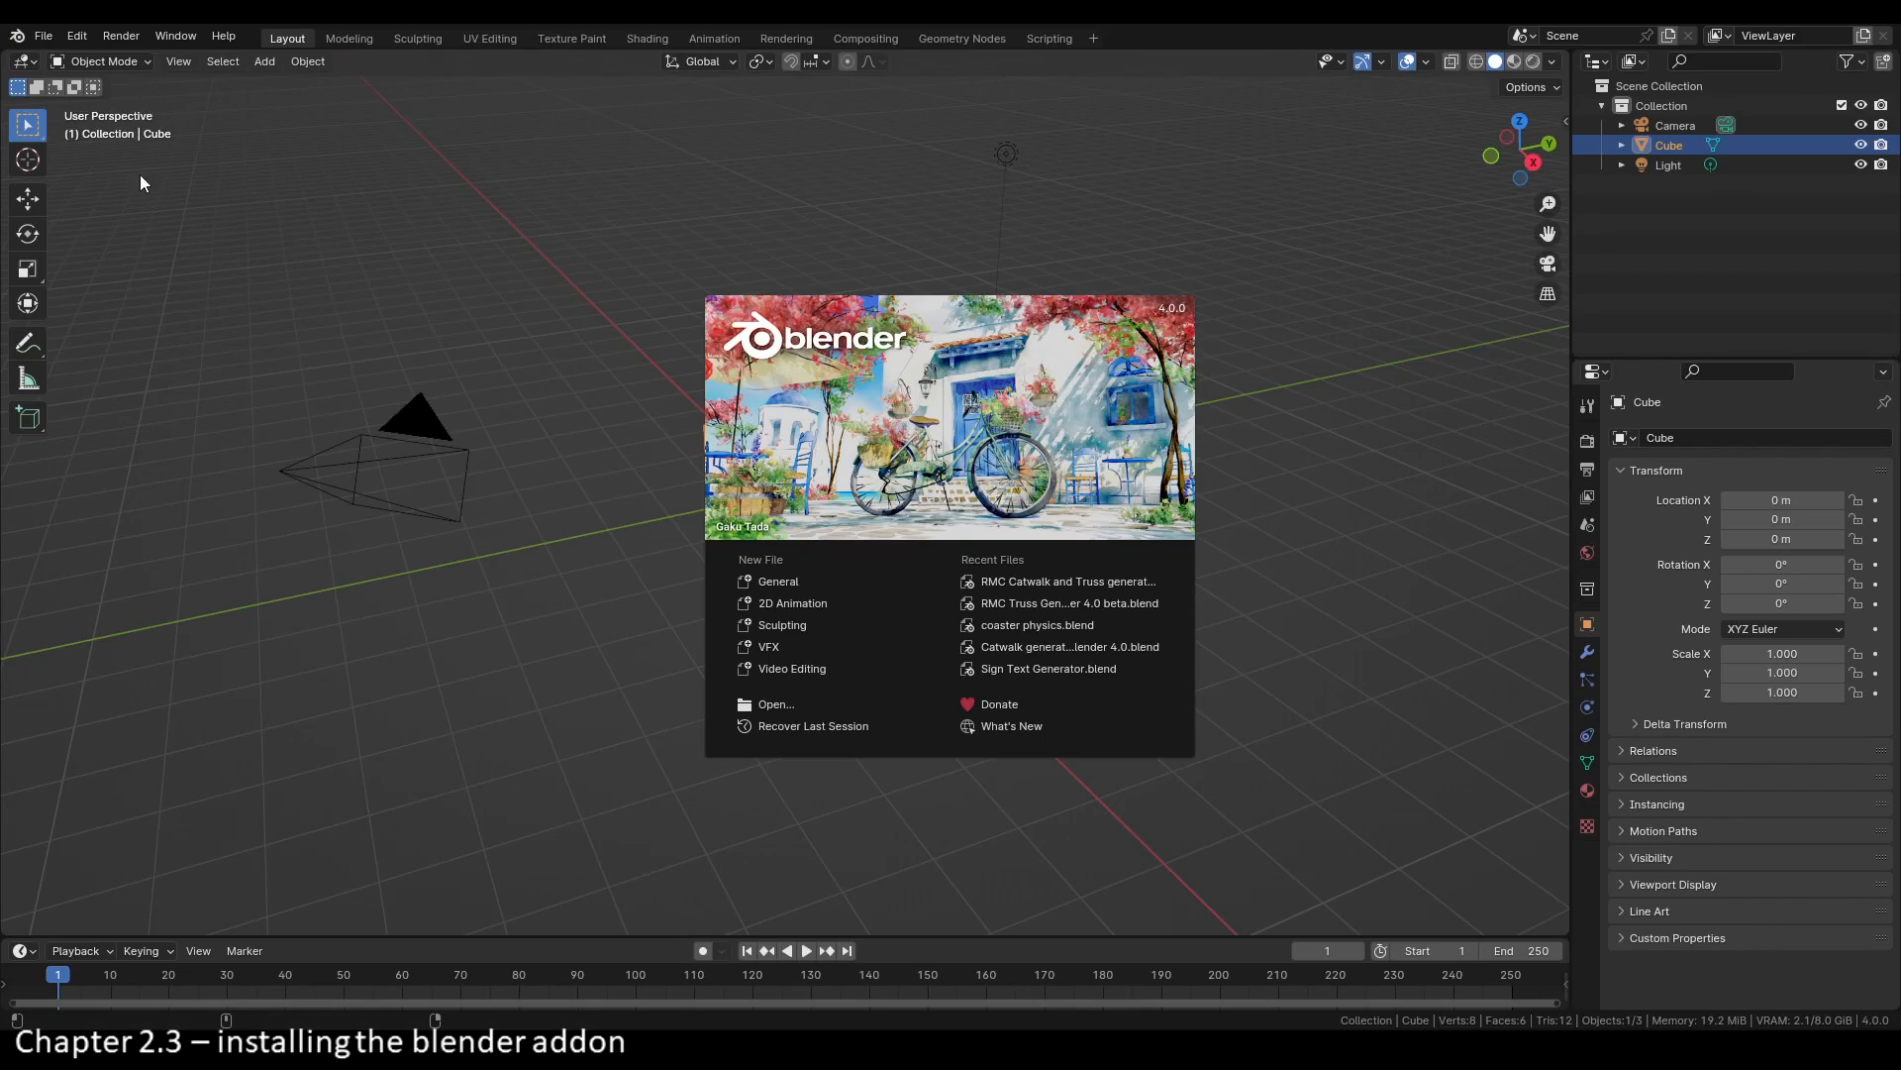
Step: In Blender, install the add-on io_scene_lwo.zip from the Downloads folder and enable Import LightWave Objects
left_click(75, 36)
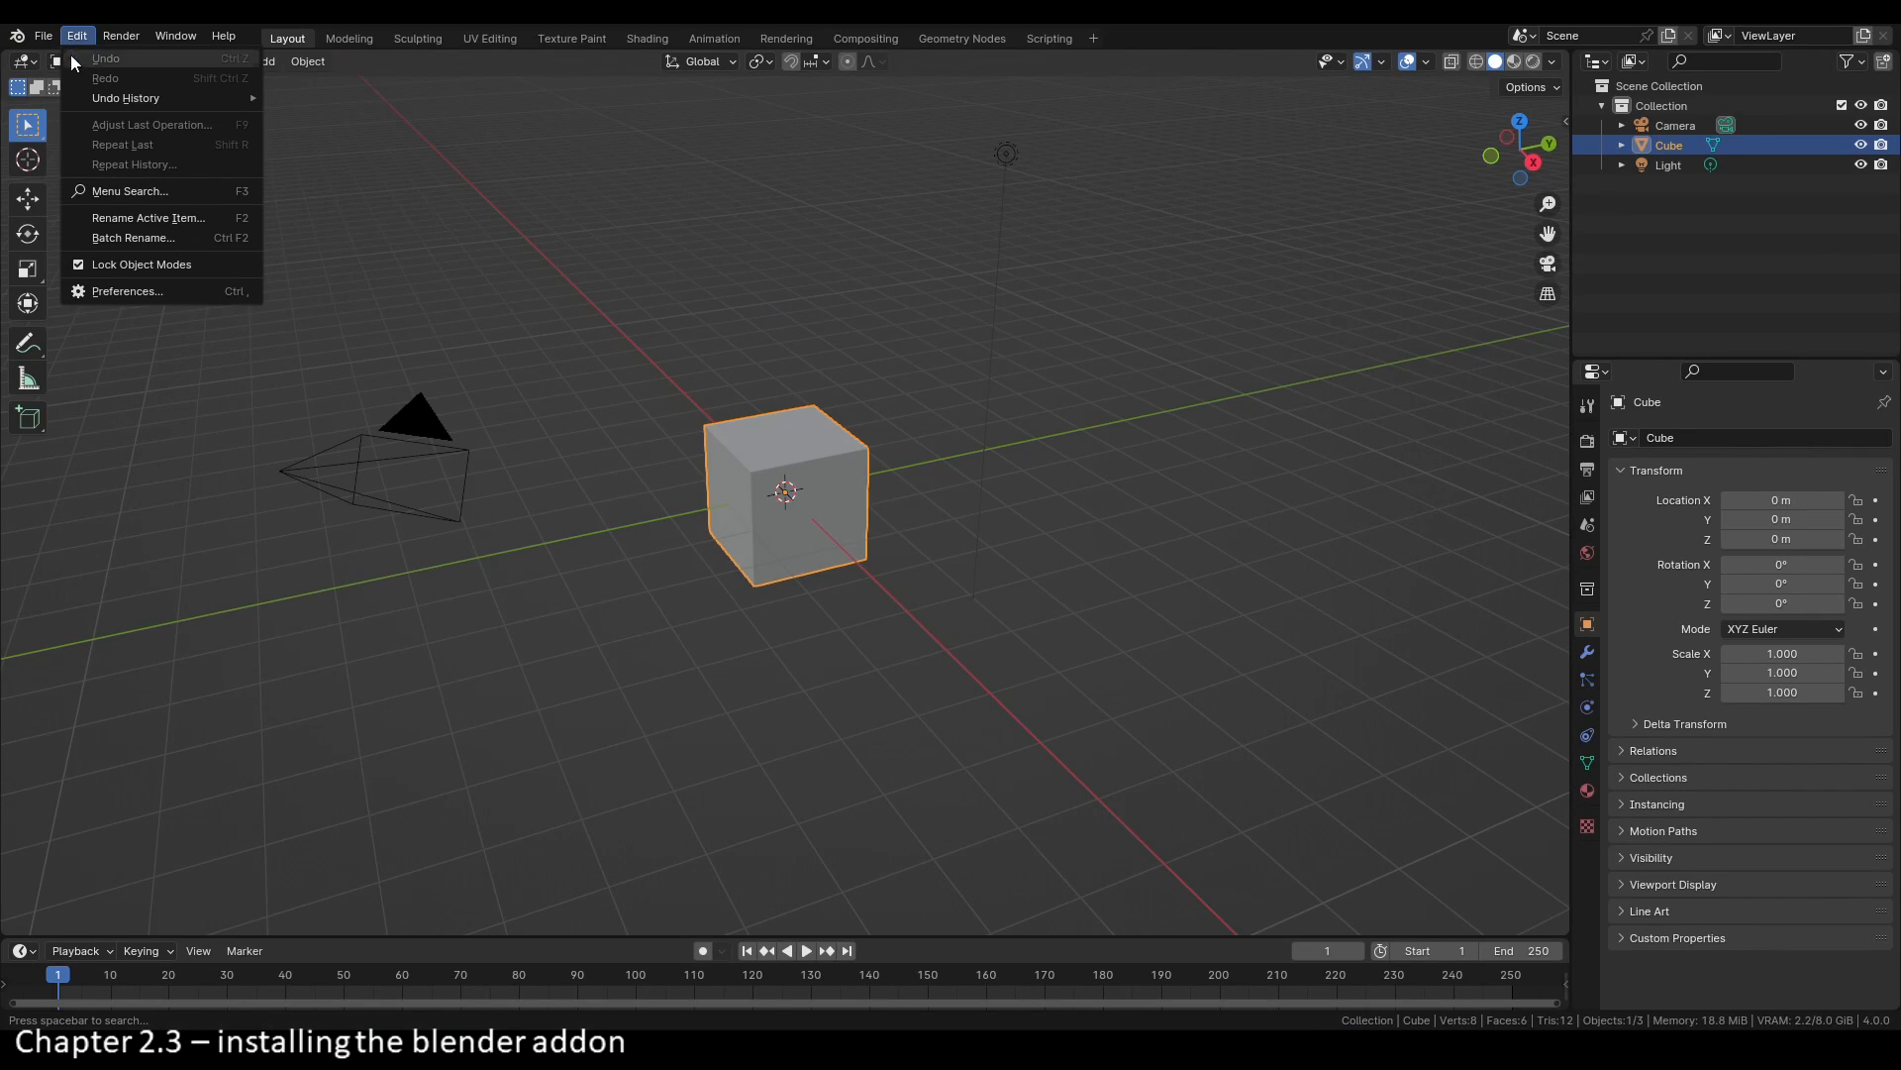
left_click(100, 288)
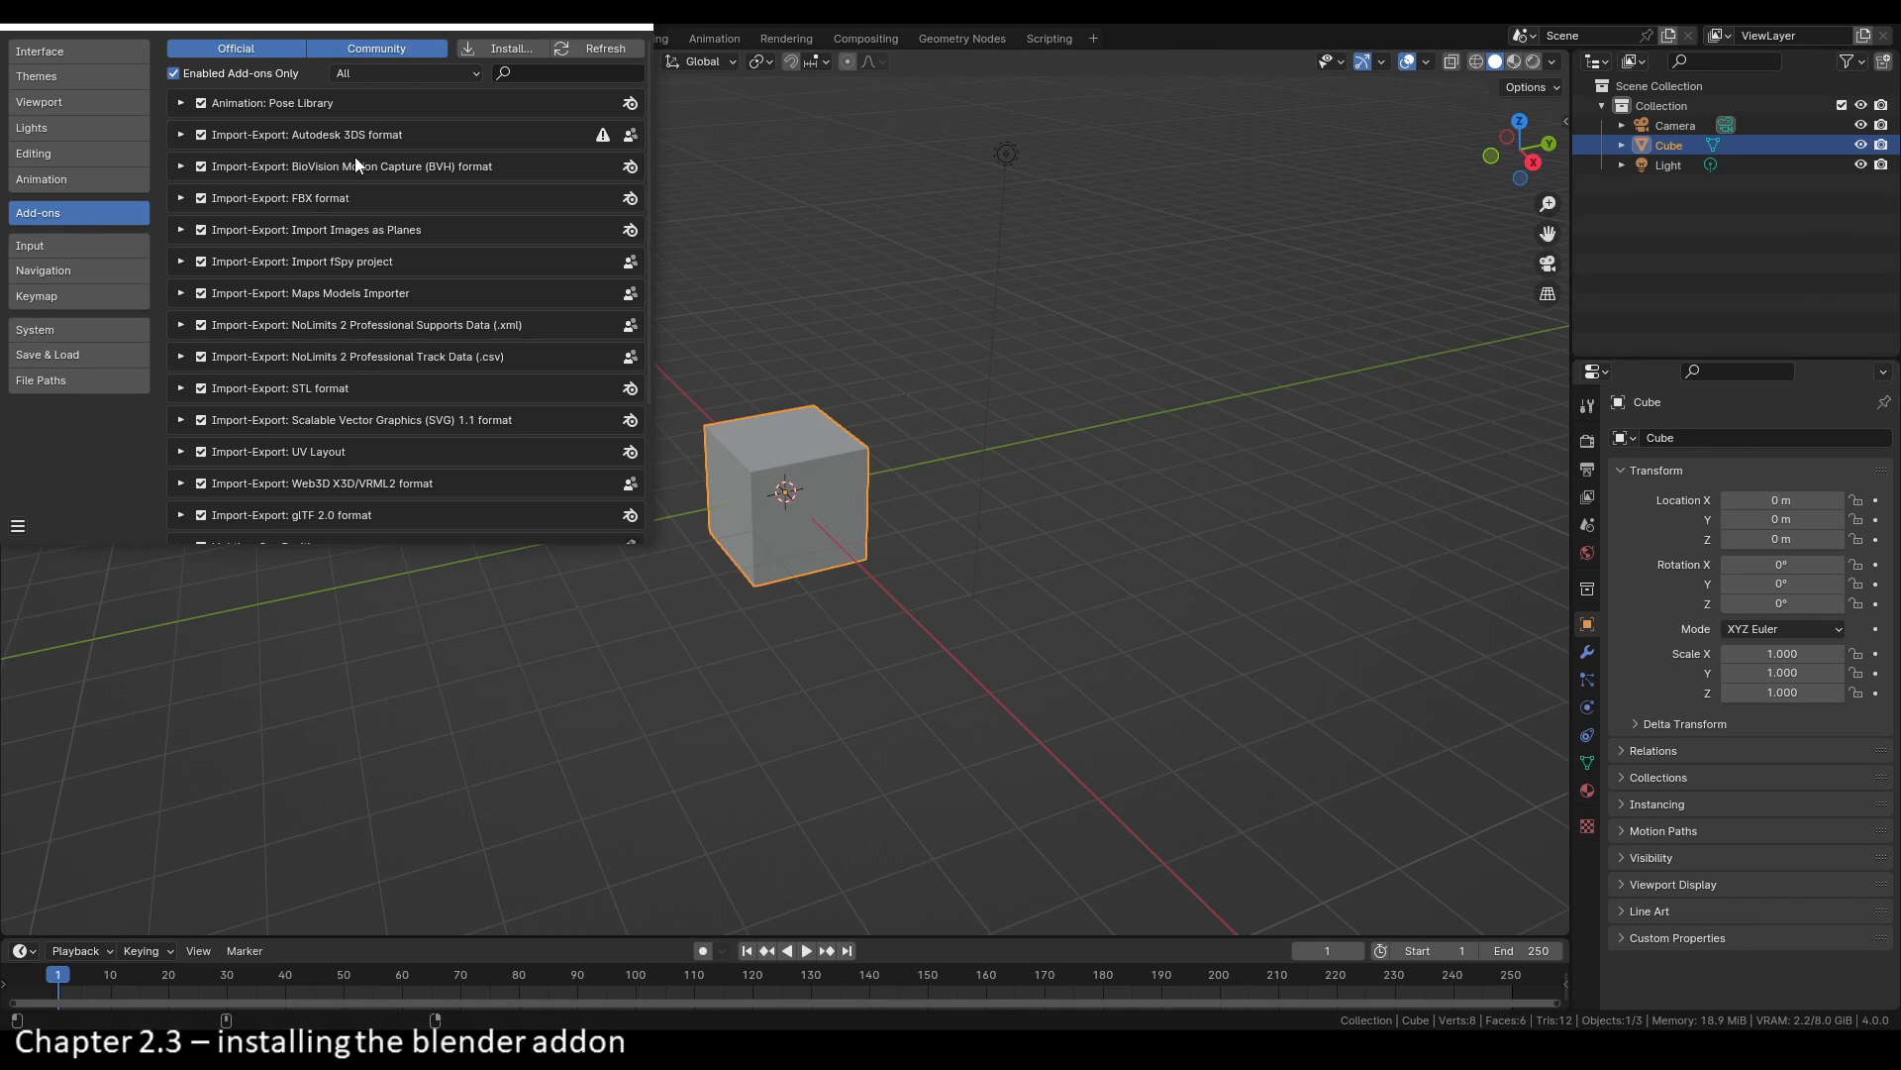
left_click(495, 52)
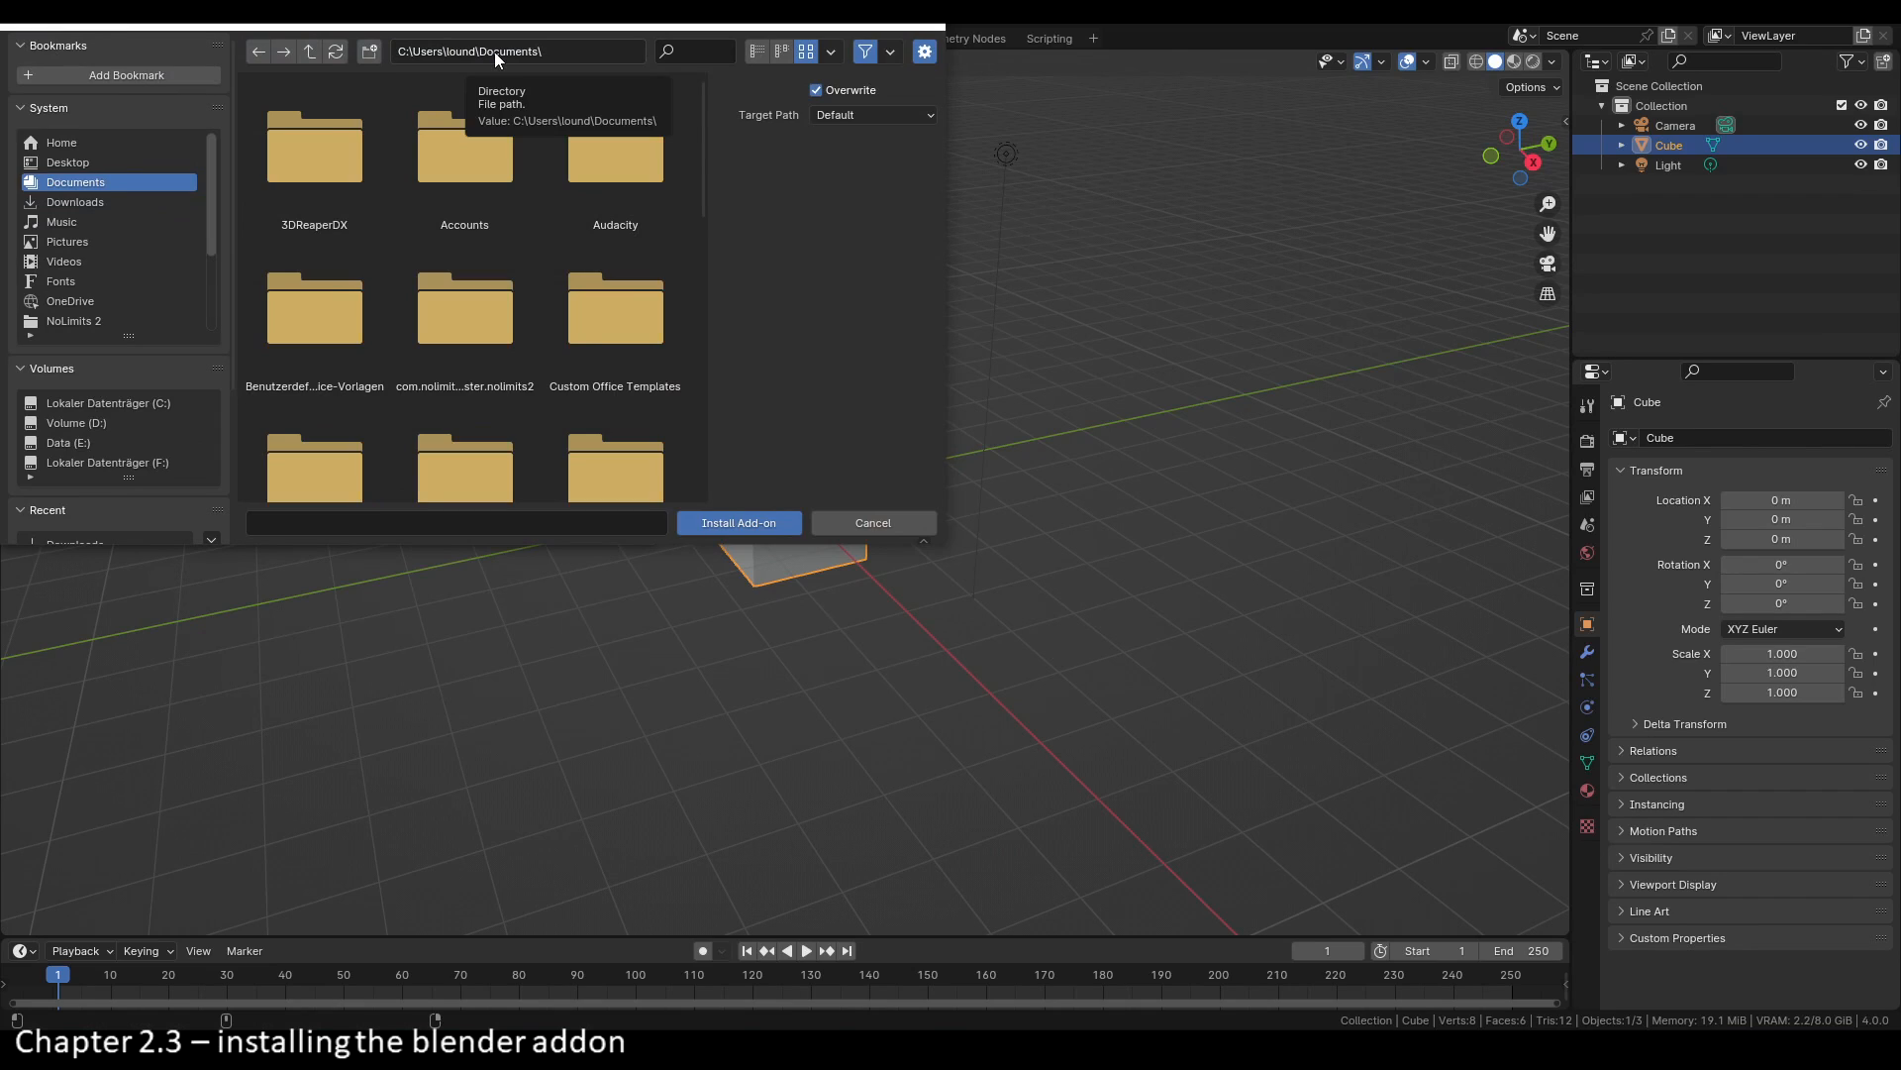
left_click(128, 202)
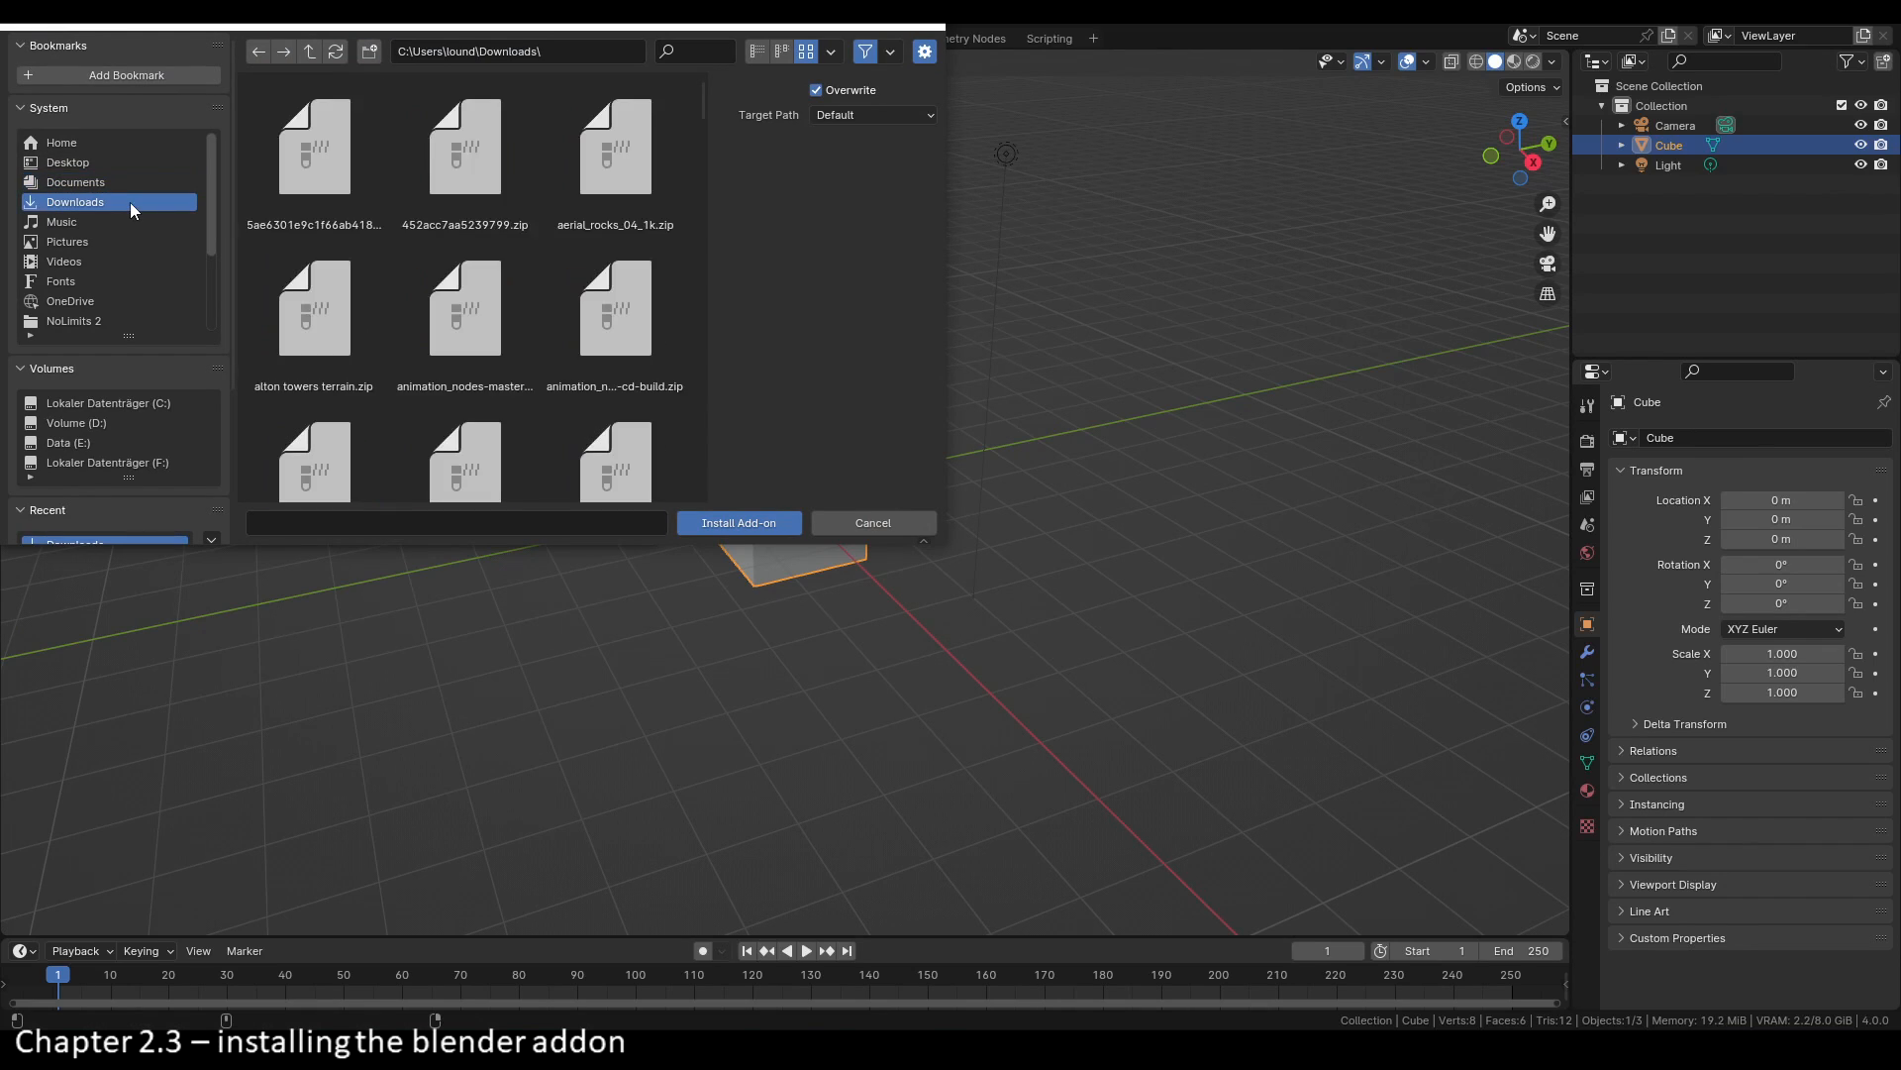
scroll(555, 257, "down", 10)
left_click(614, 264)
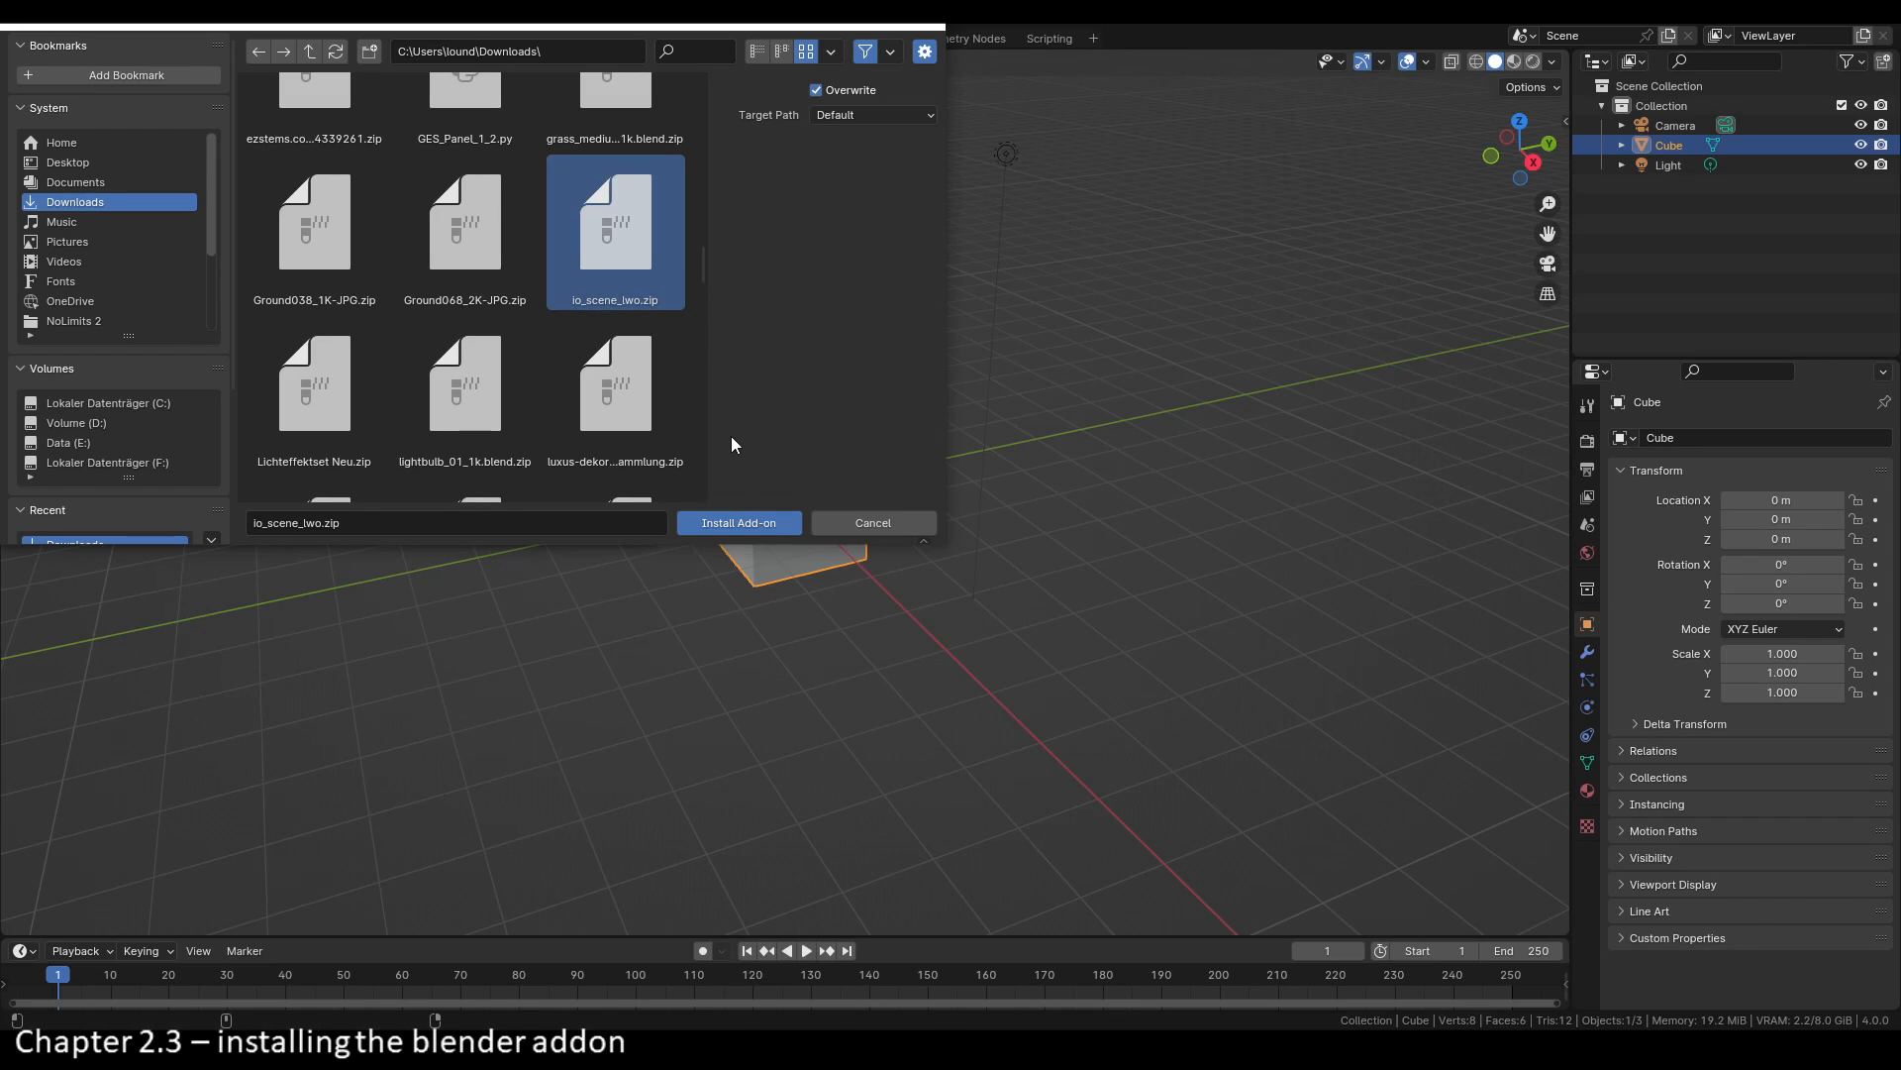
left_click(729, 519)
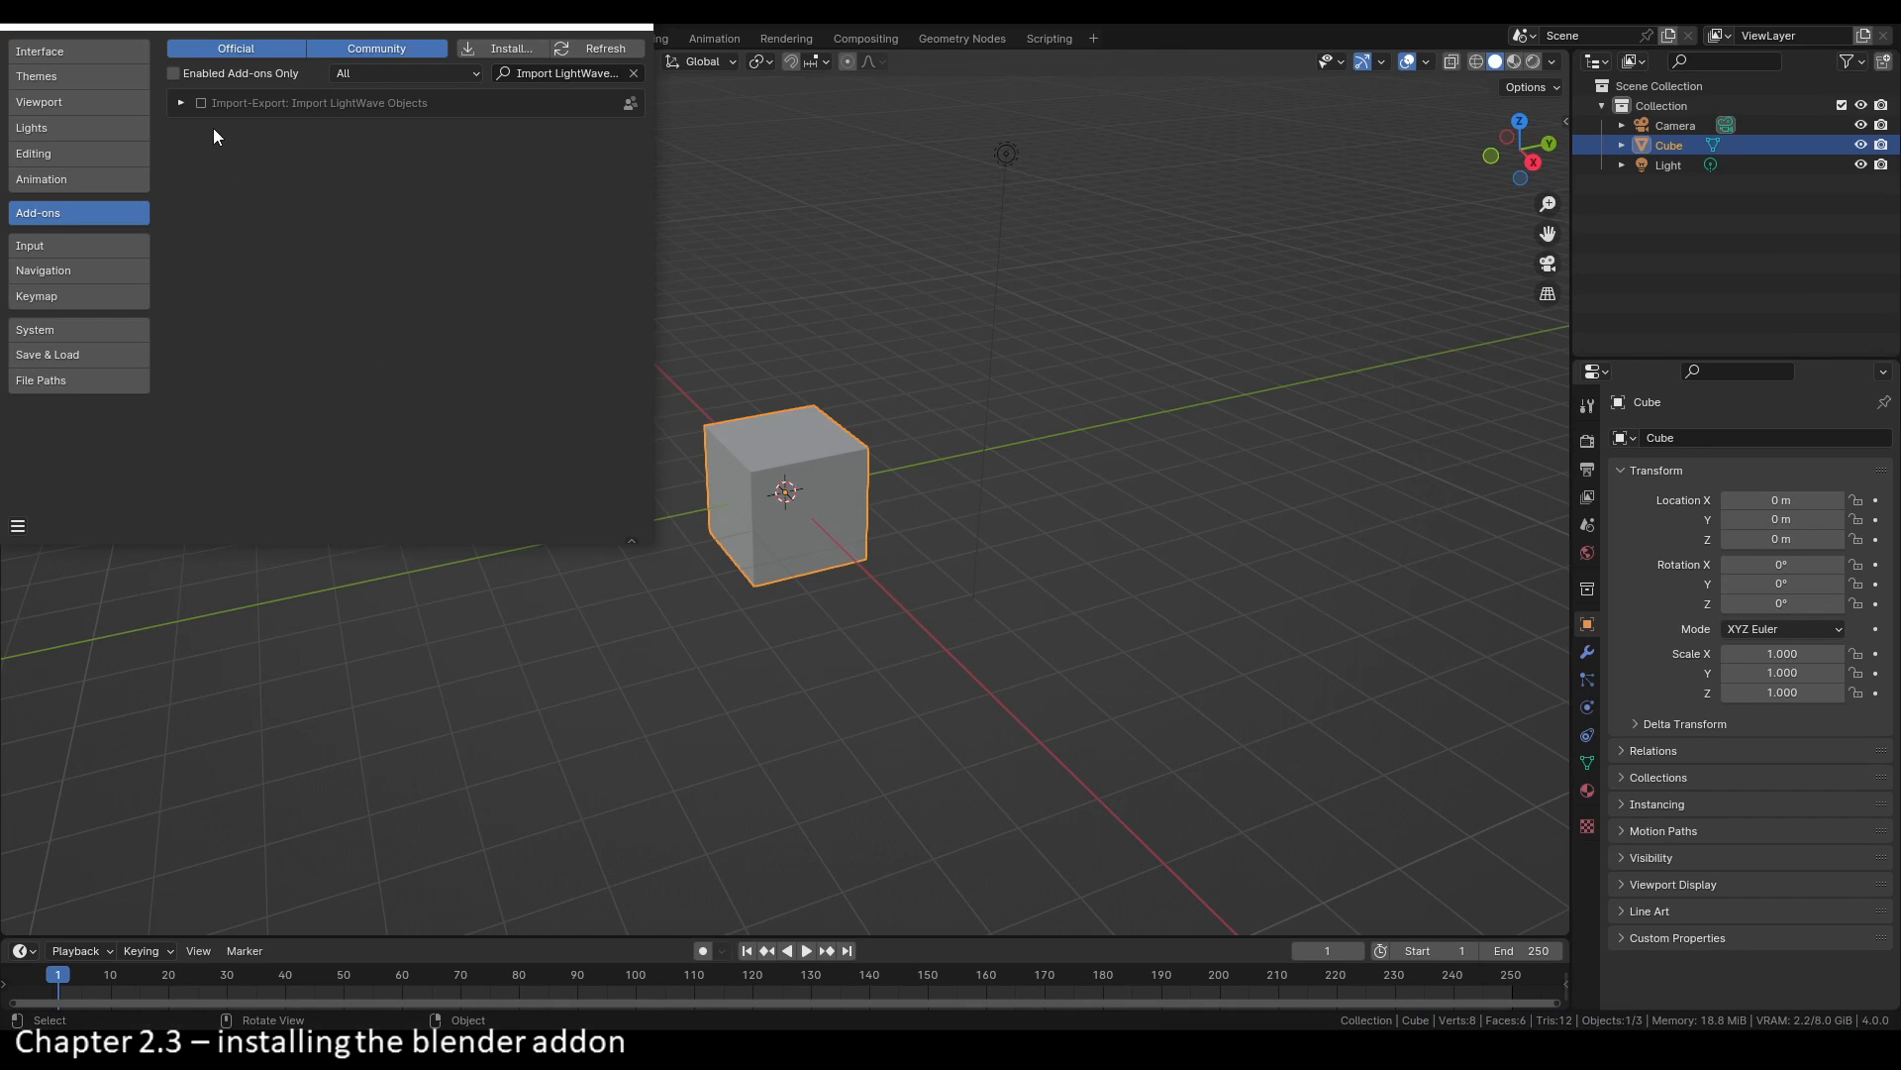
left_click(203, 103)
left_click(643, 23)
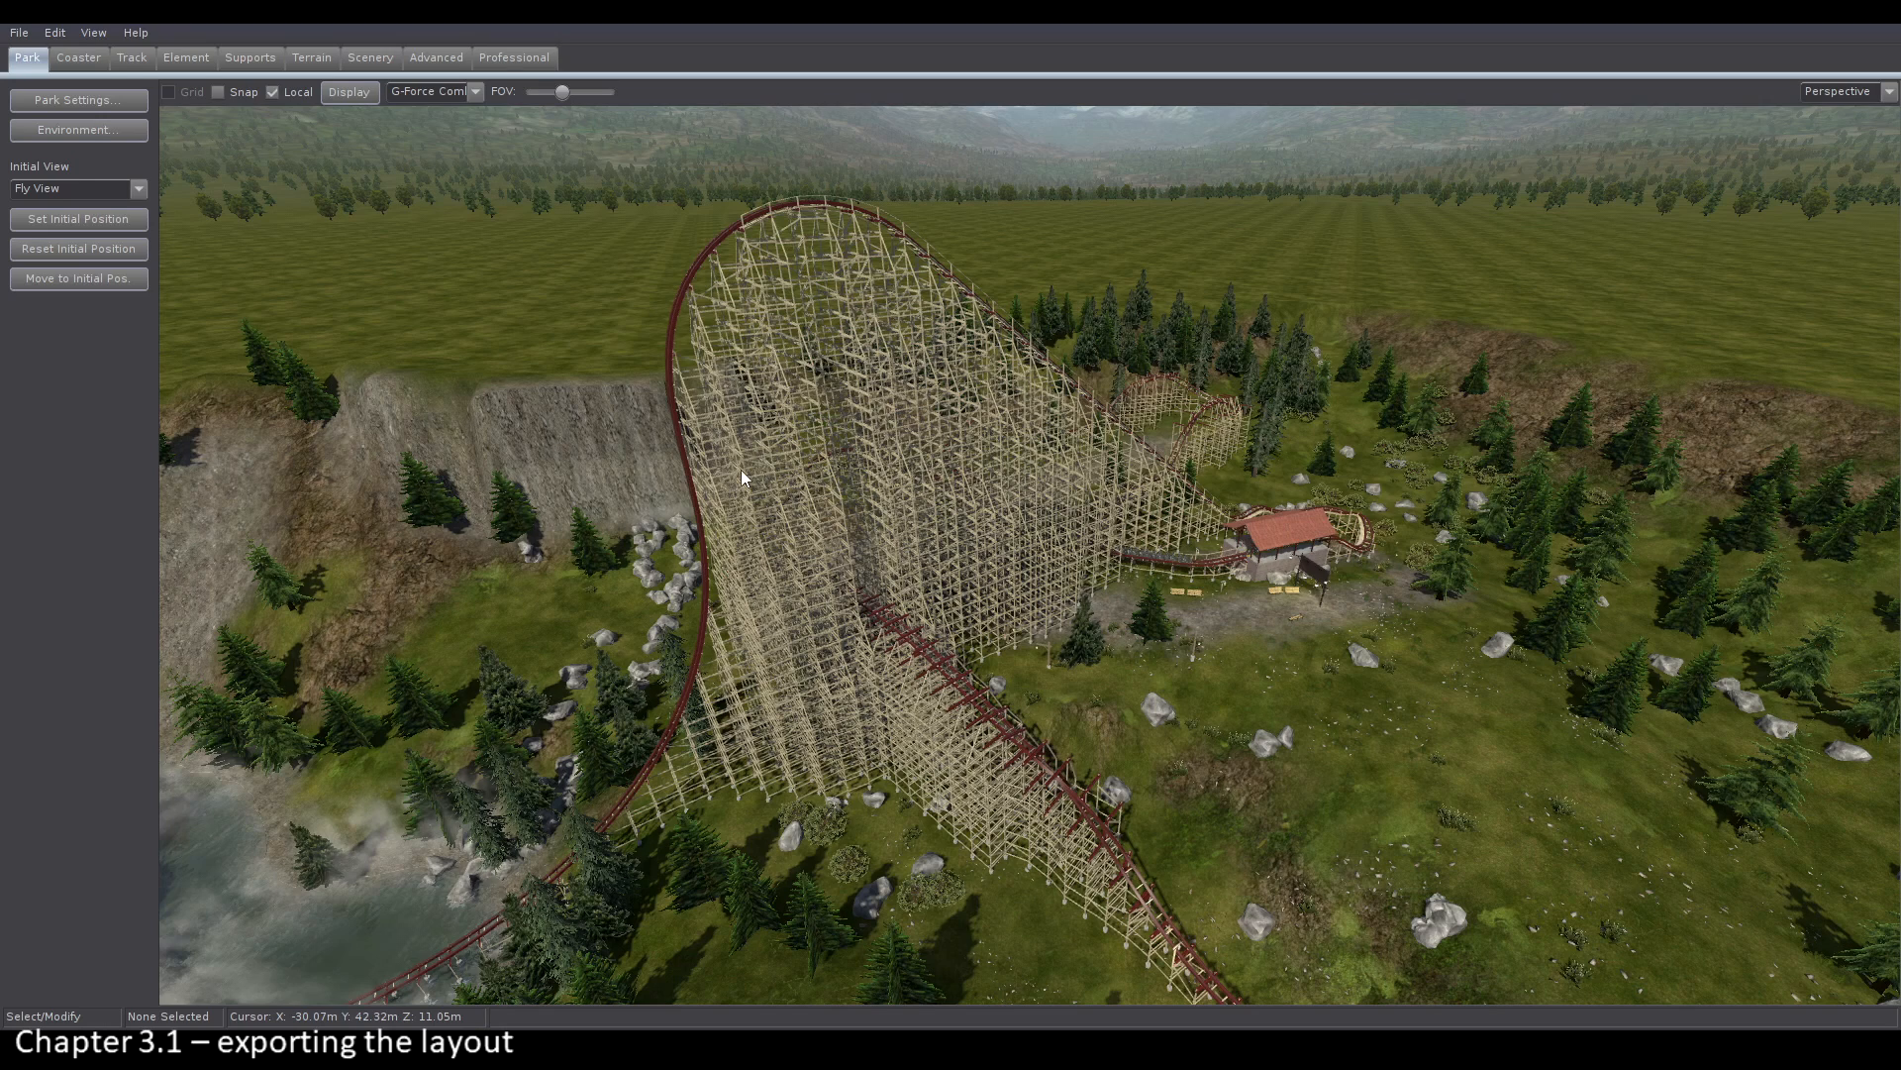
Step: In NoLimits 2, select the Hathewood coaster and generate a light pattern with its scene object into the Loundlim RMC Truss and Catwalk Generator folder
left_click(79, 61)
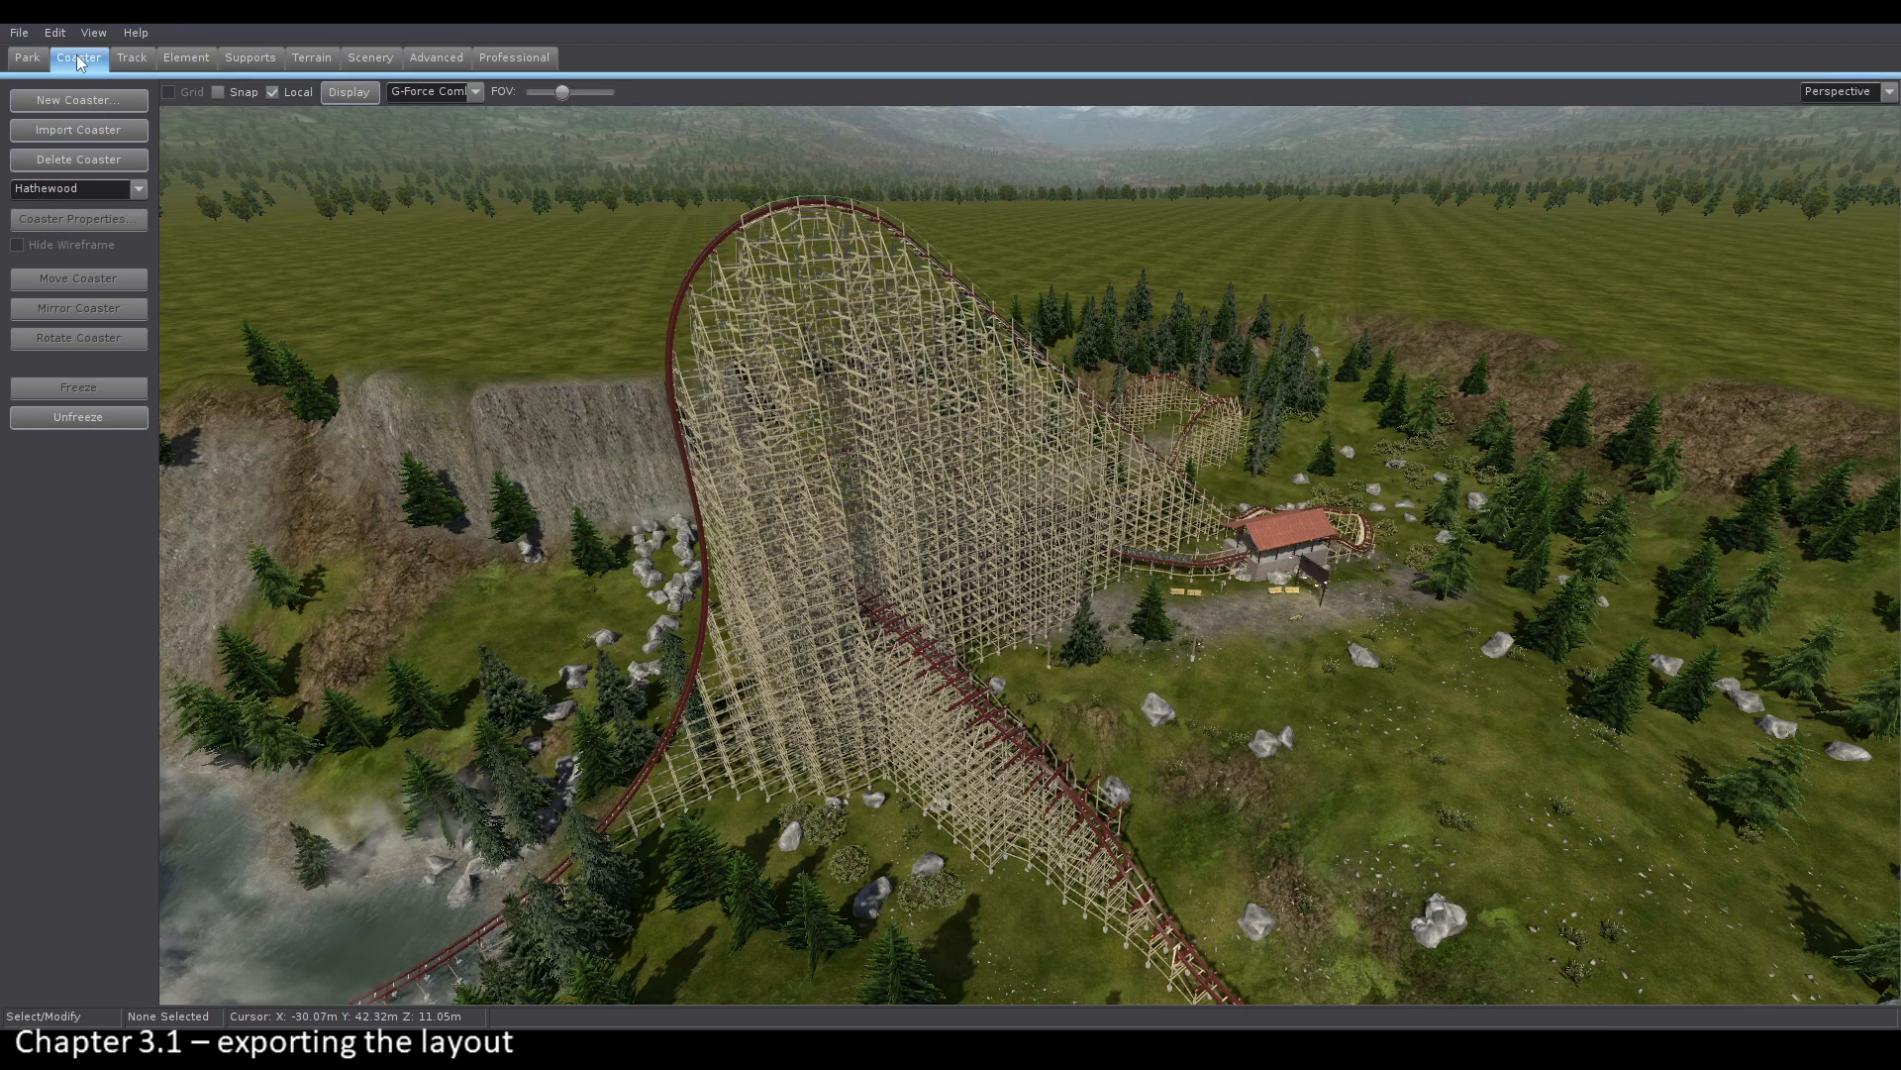
left_click(136, 187)
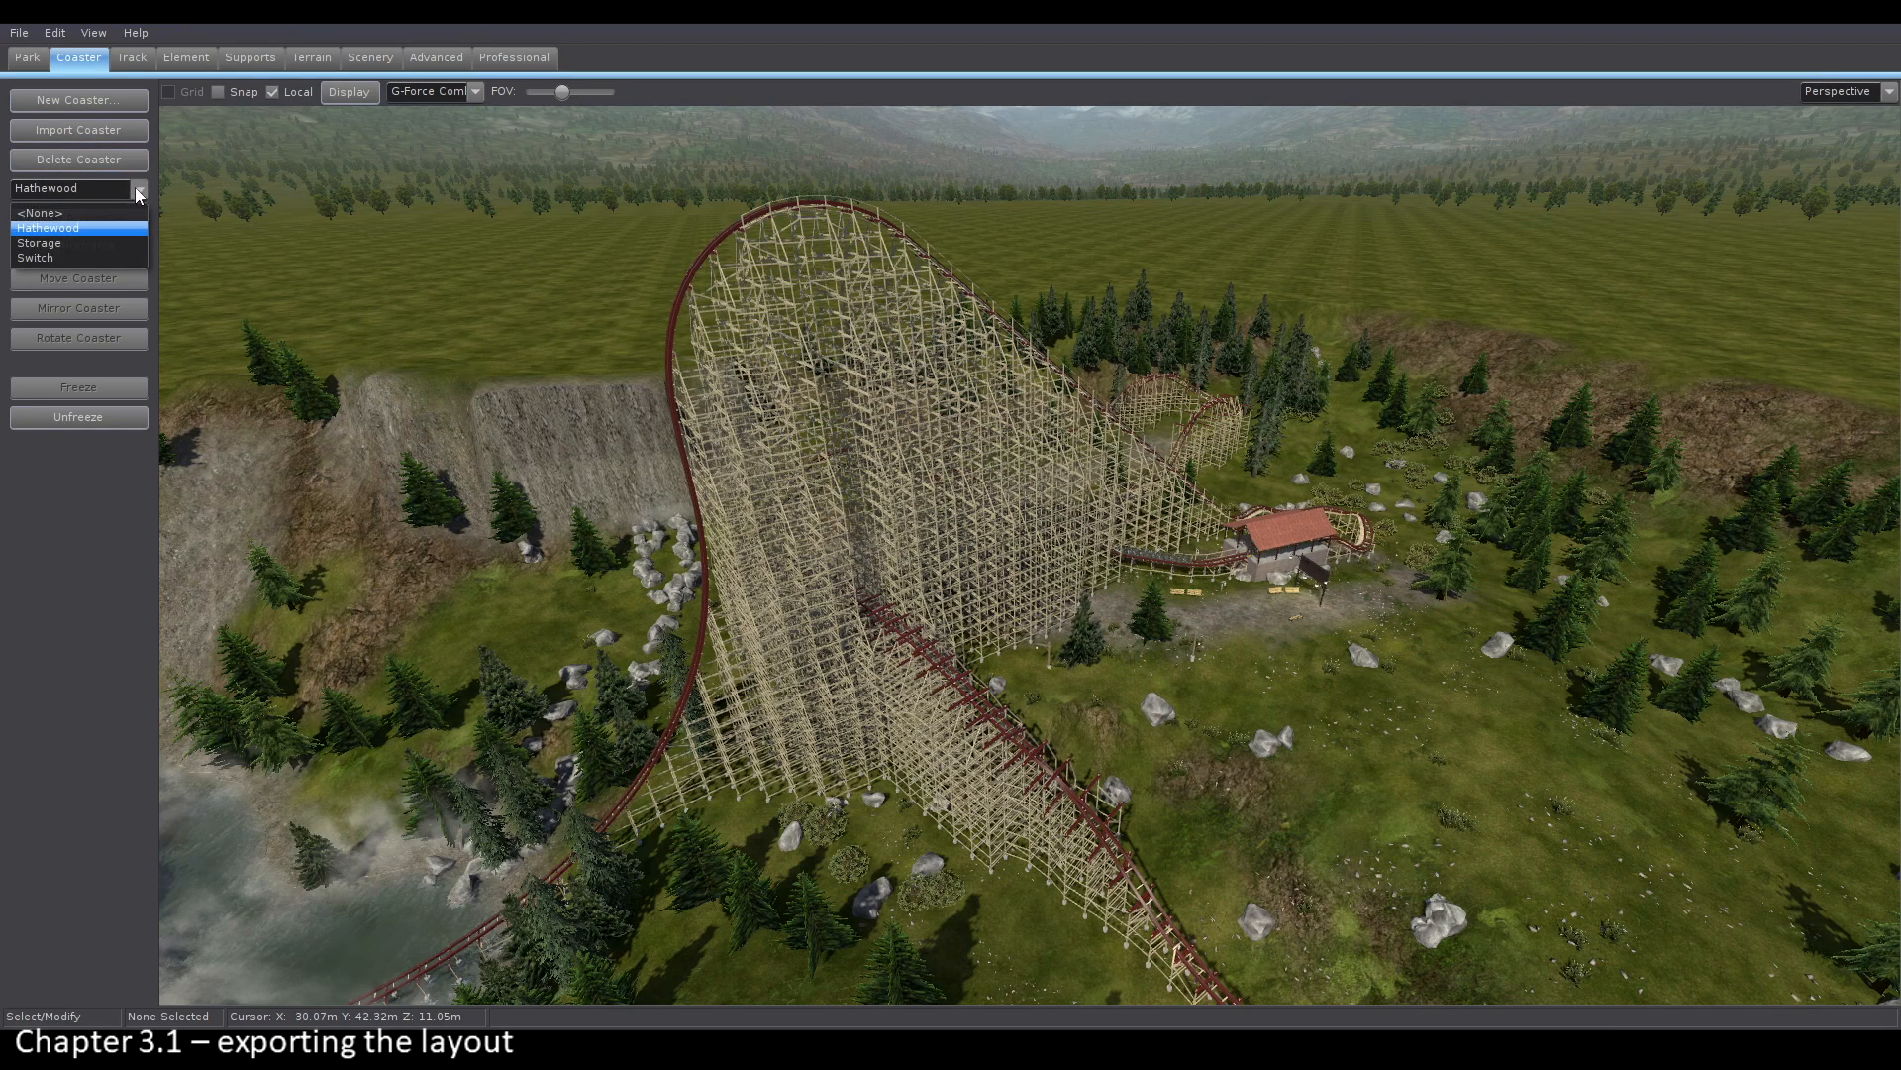
left_click(45, 227)
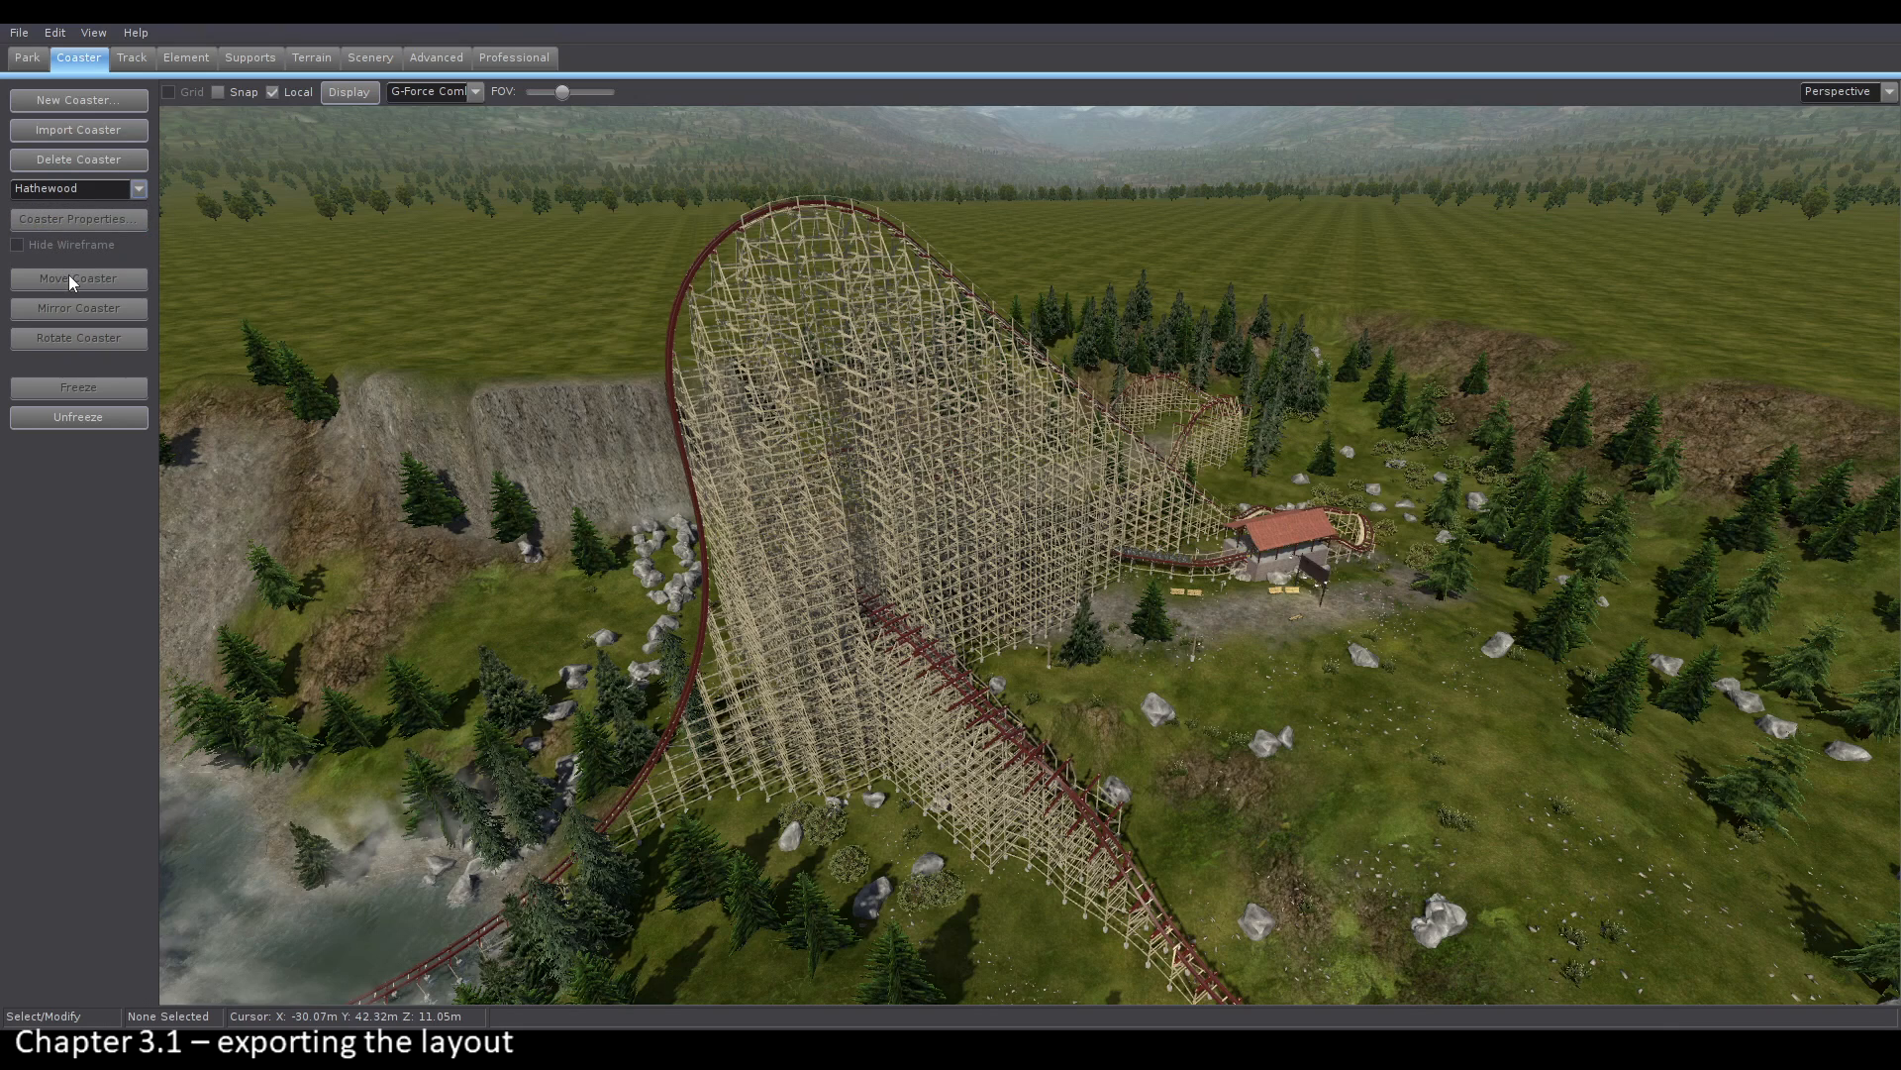
left_click(426, 59)
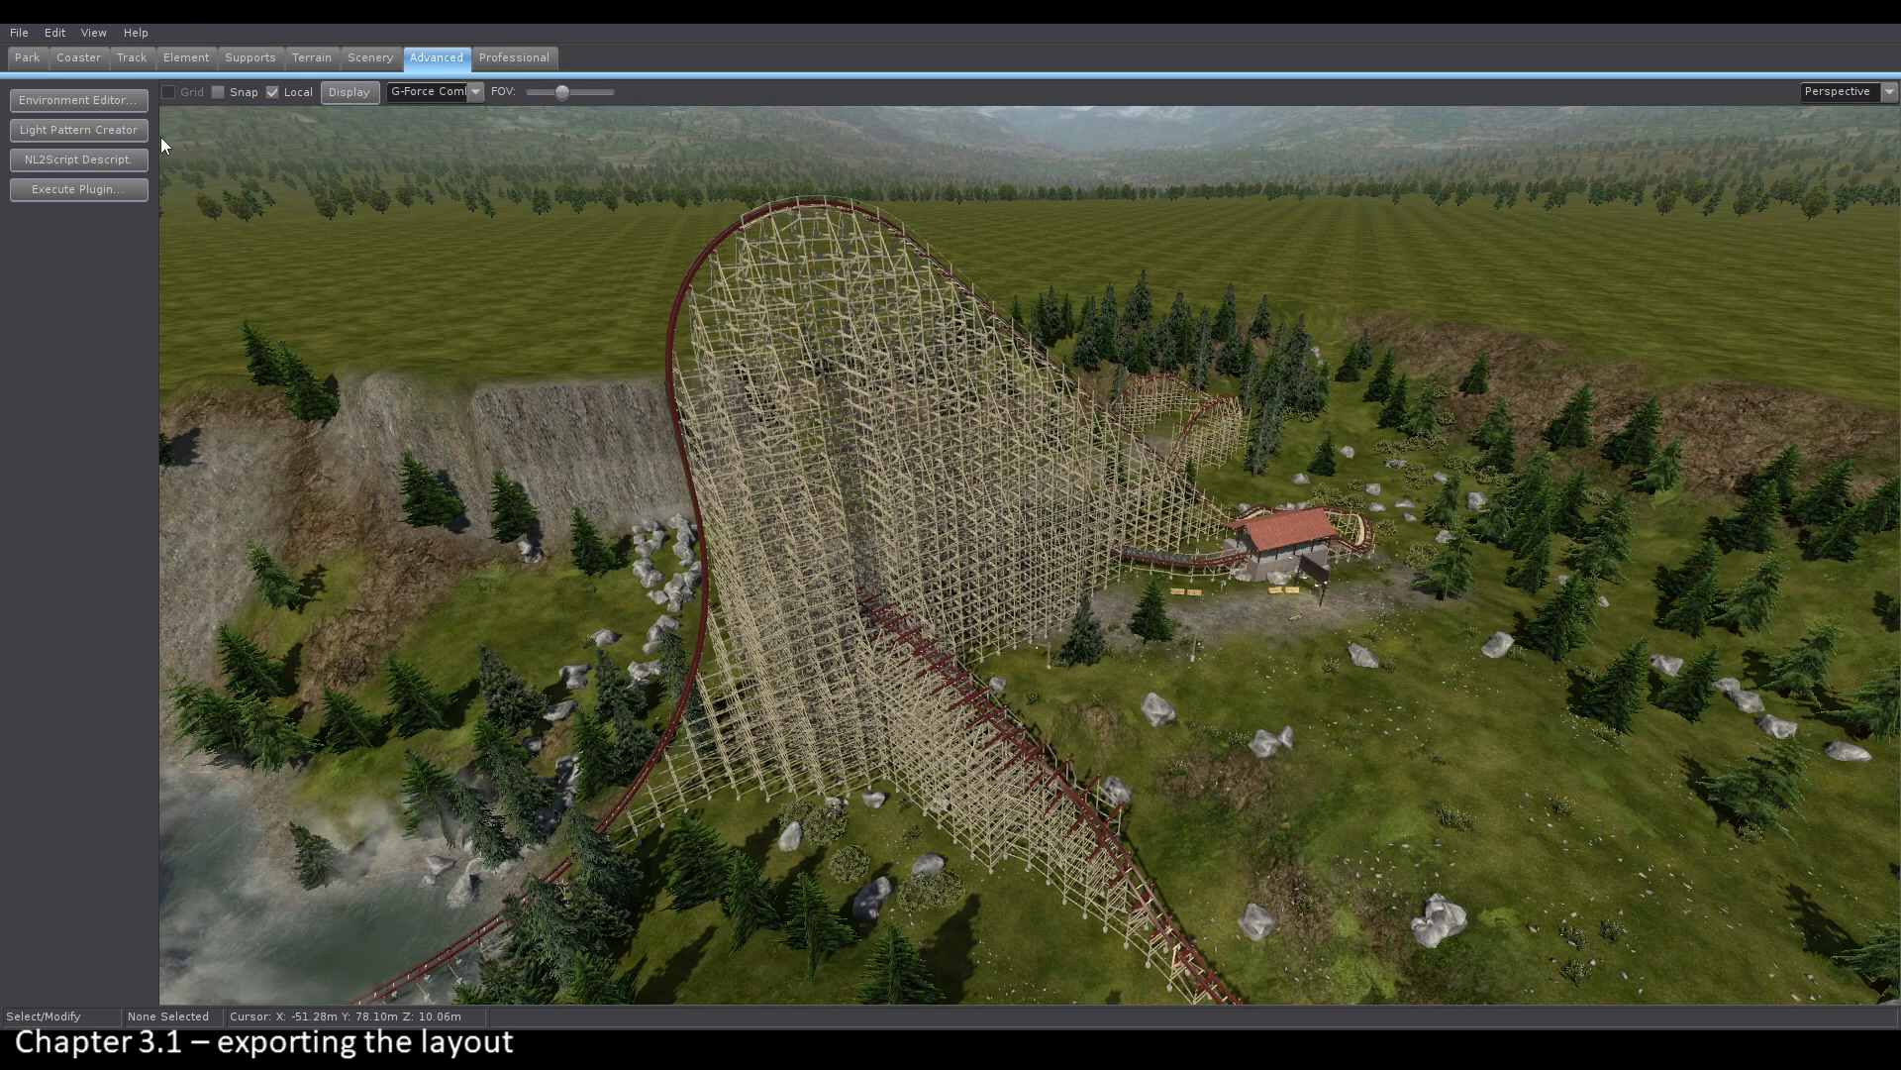
left_click(135, 139)
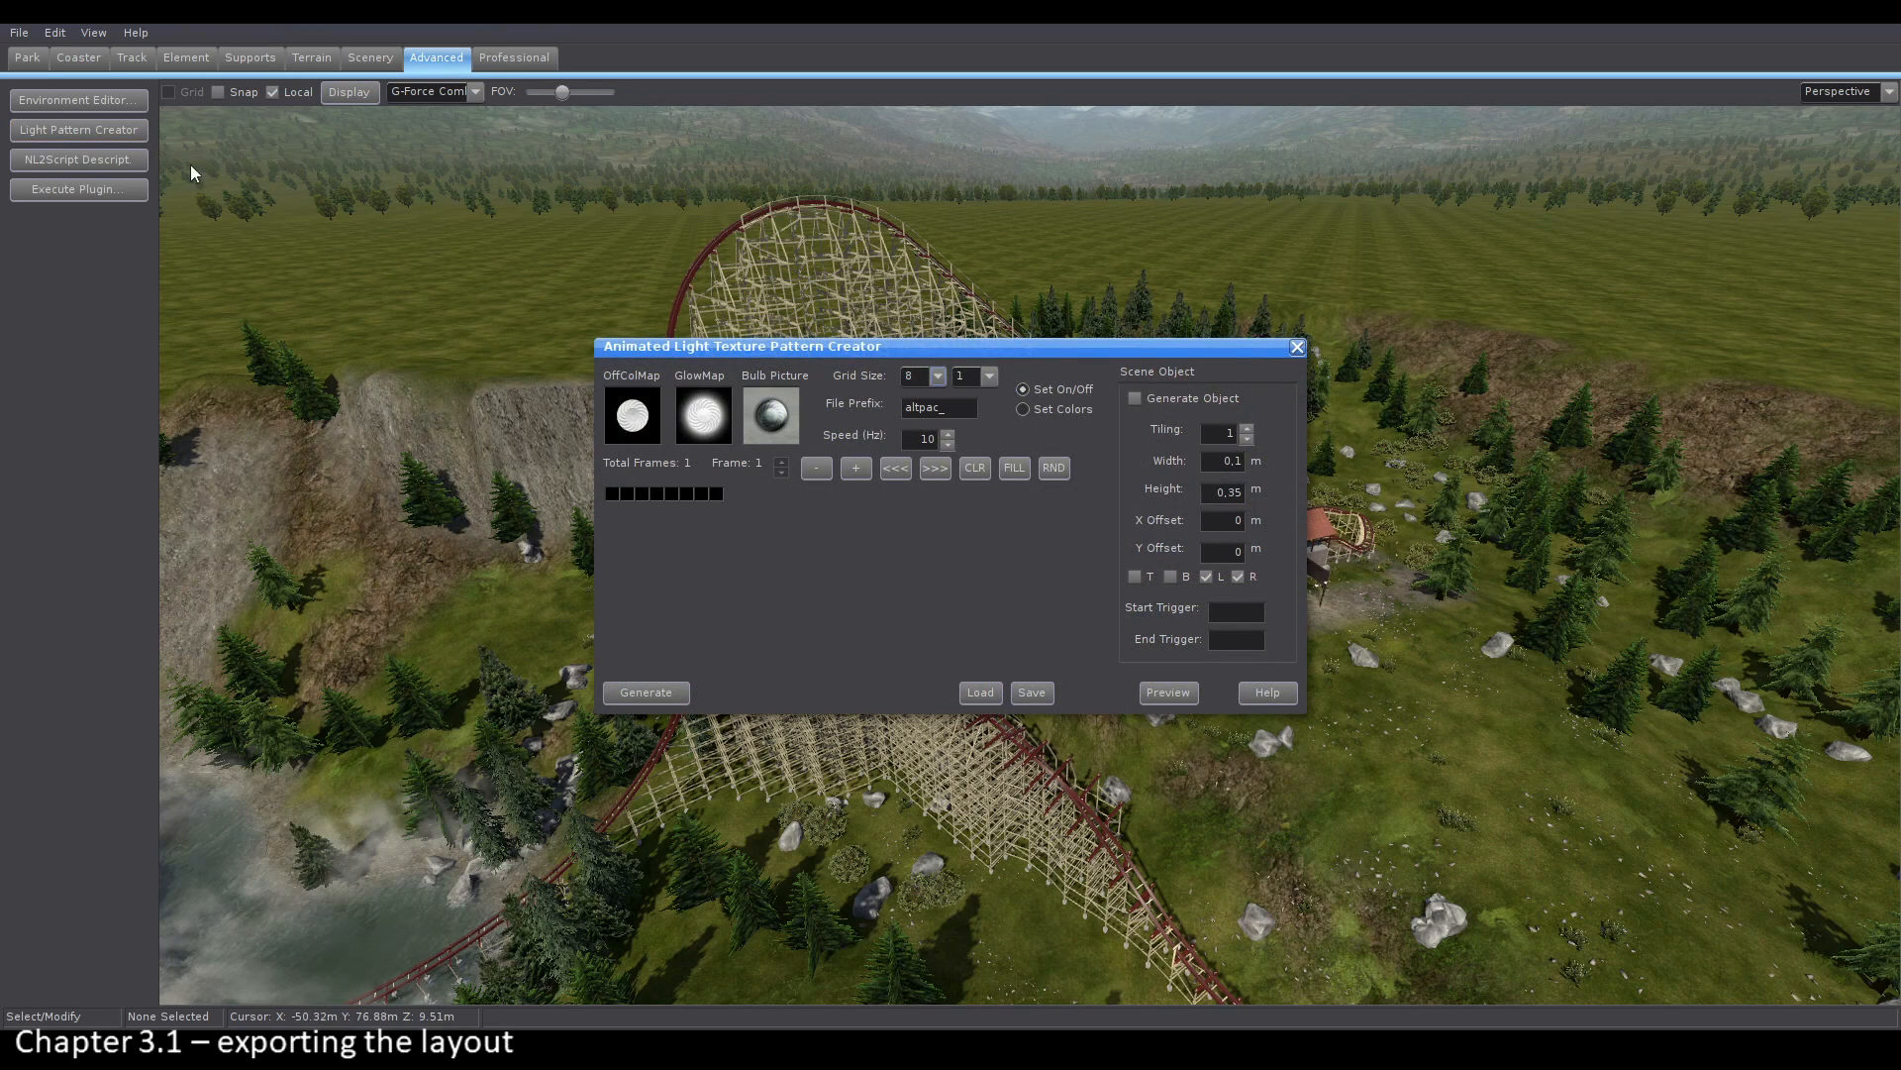
left_click(1135, 399)
left_click(662, 692)
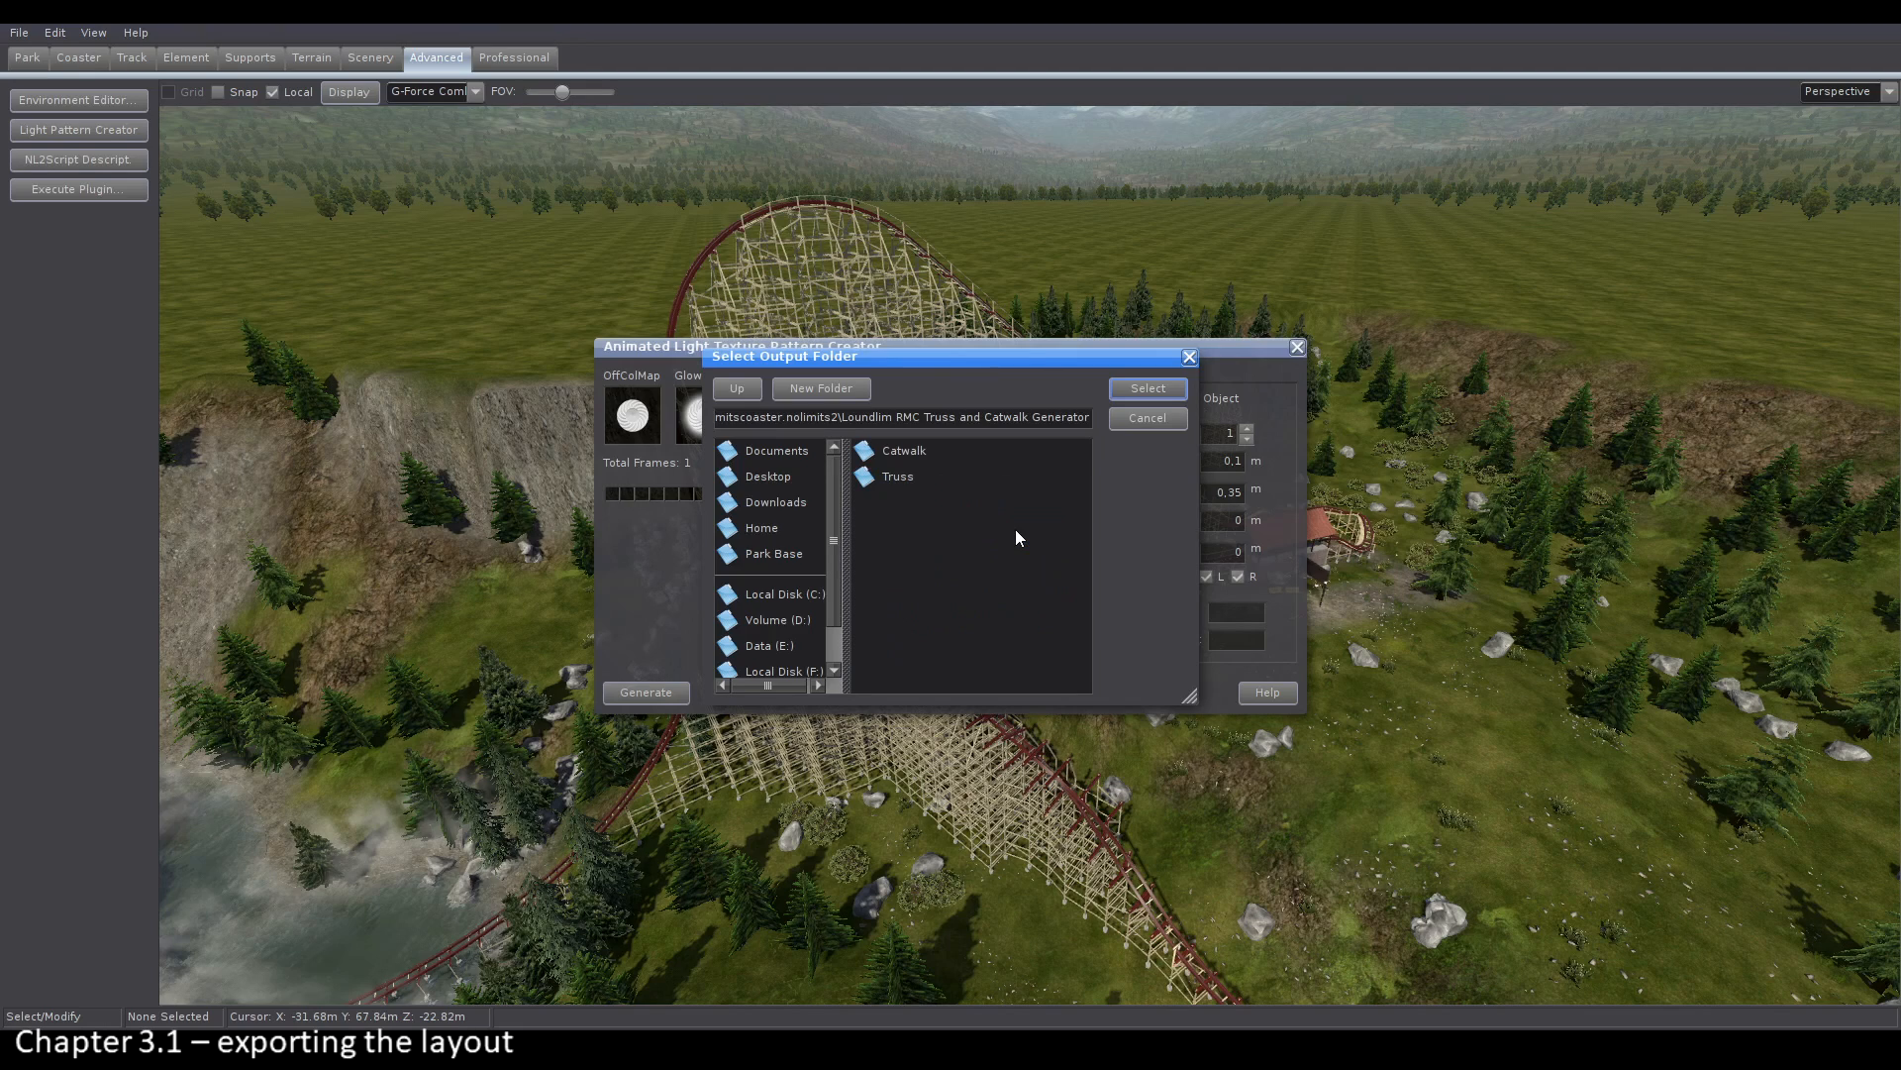
left_click(1149, 389)
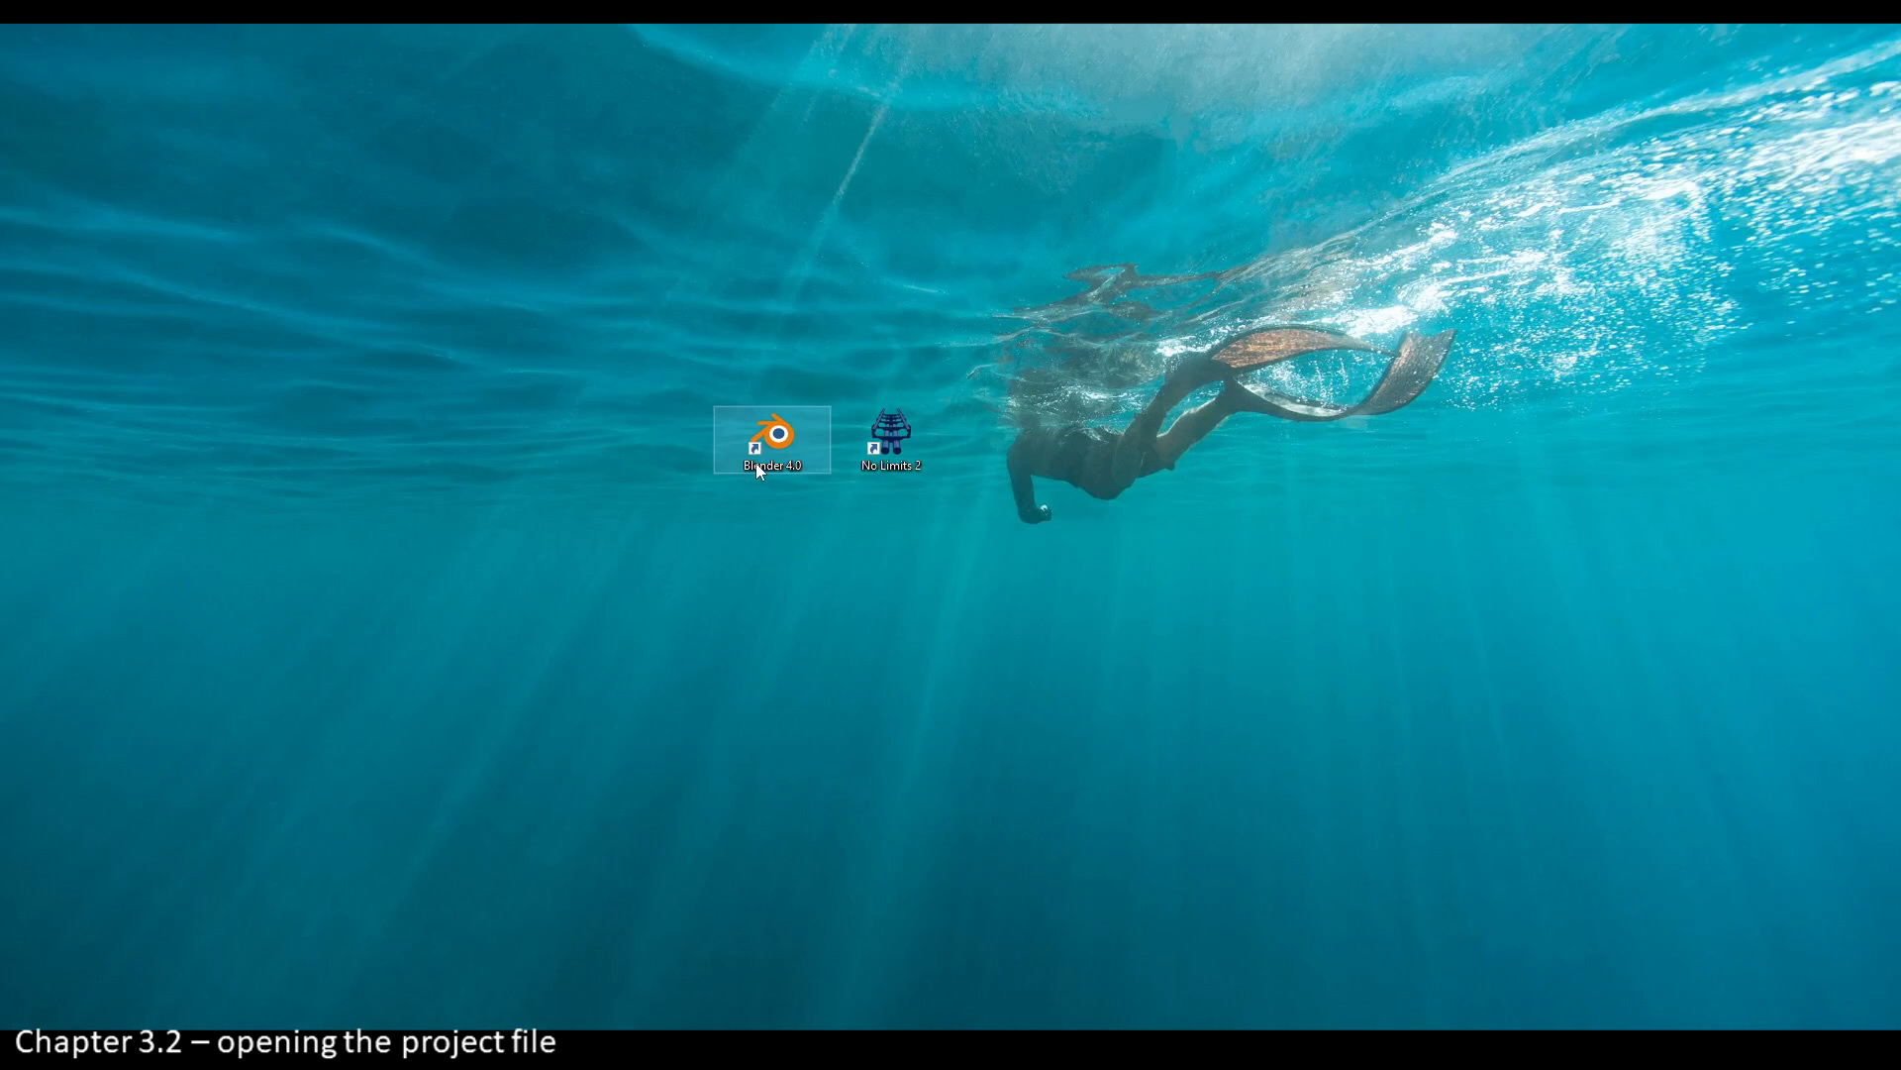
Step: Launch Blender 4.0 and open the project Loundlims RMC Catwalk and Truss generator.blend from the Downloads folder
double_click(759, 468)
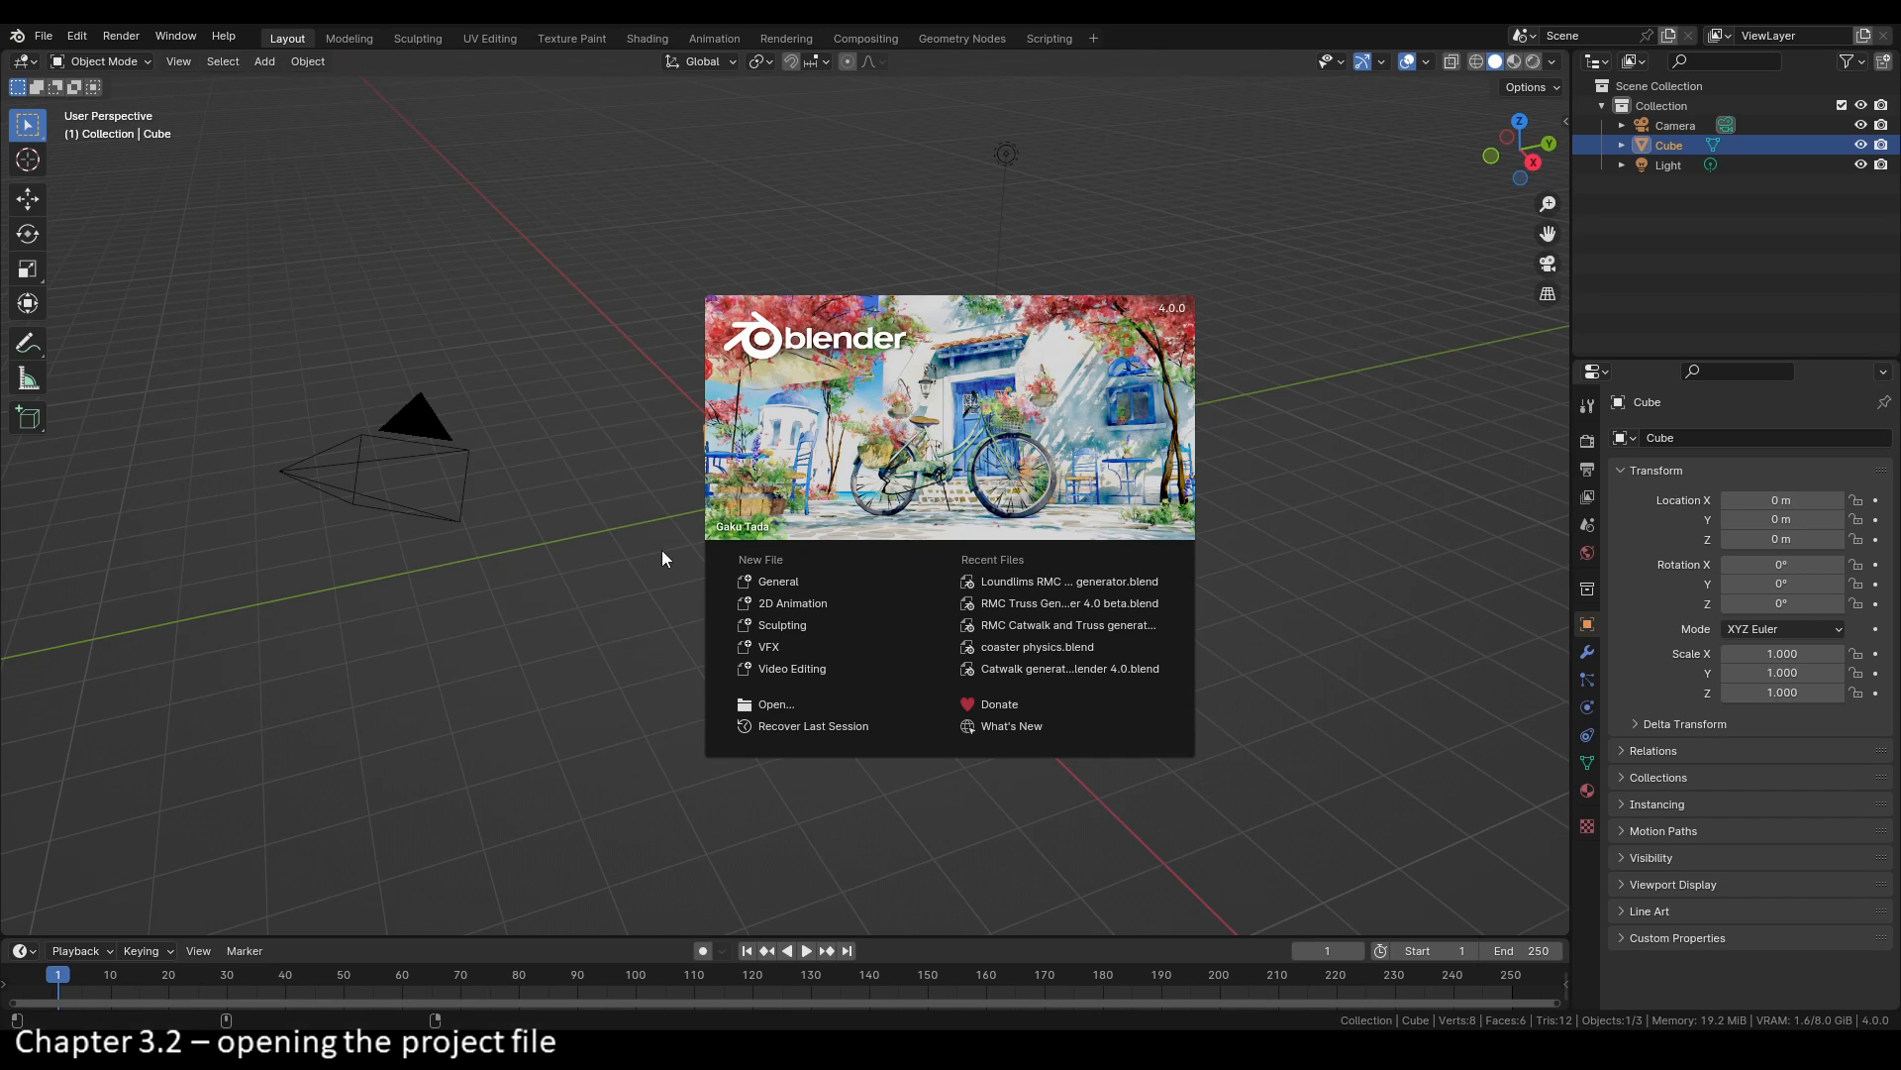
left_click(661, 549)
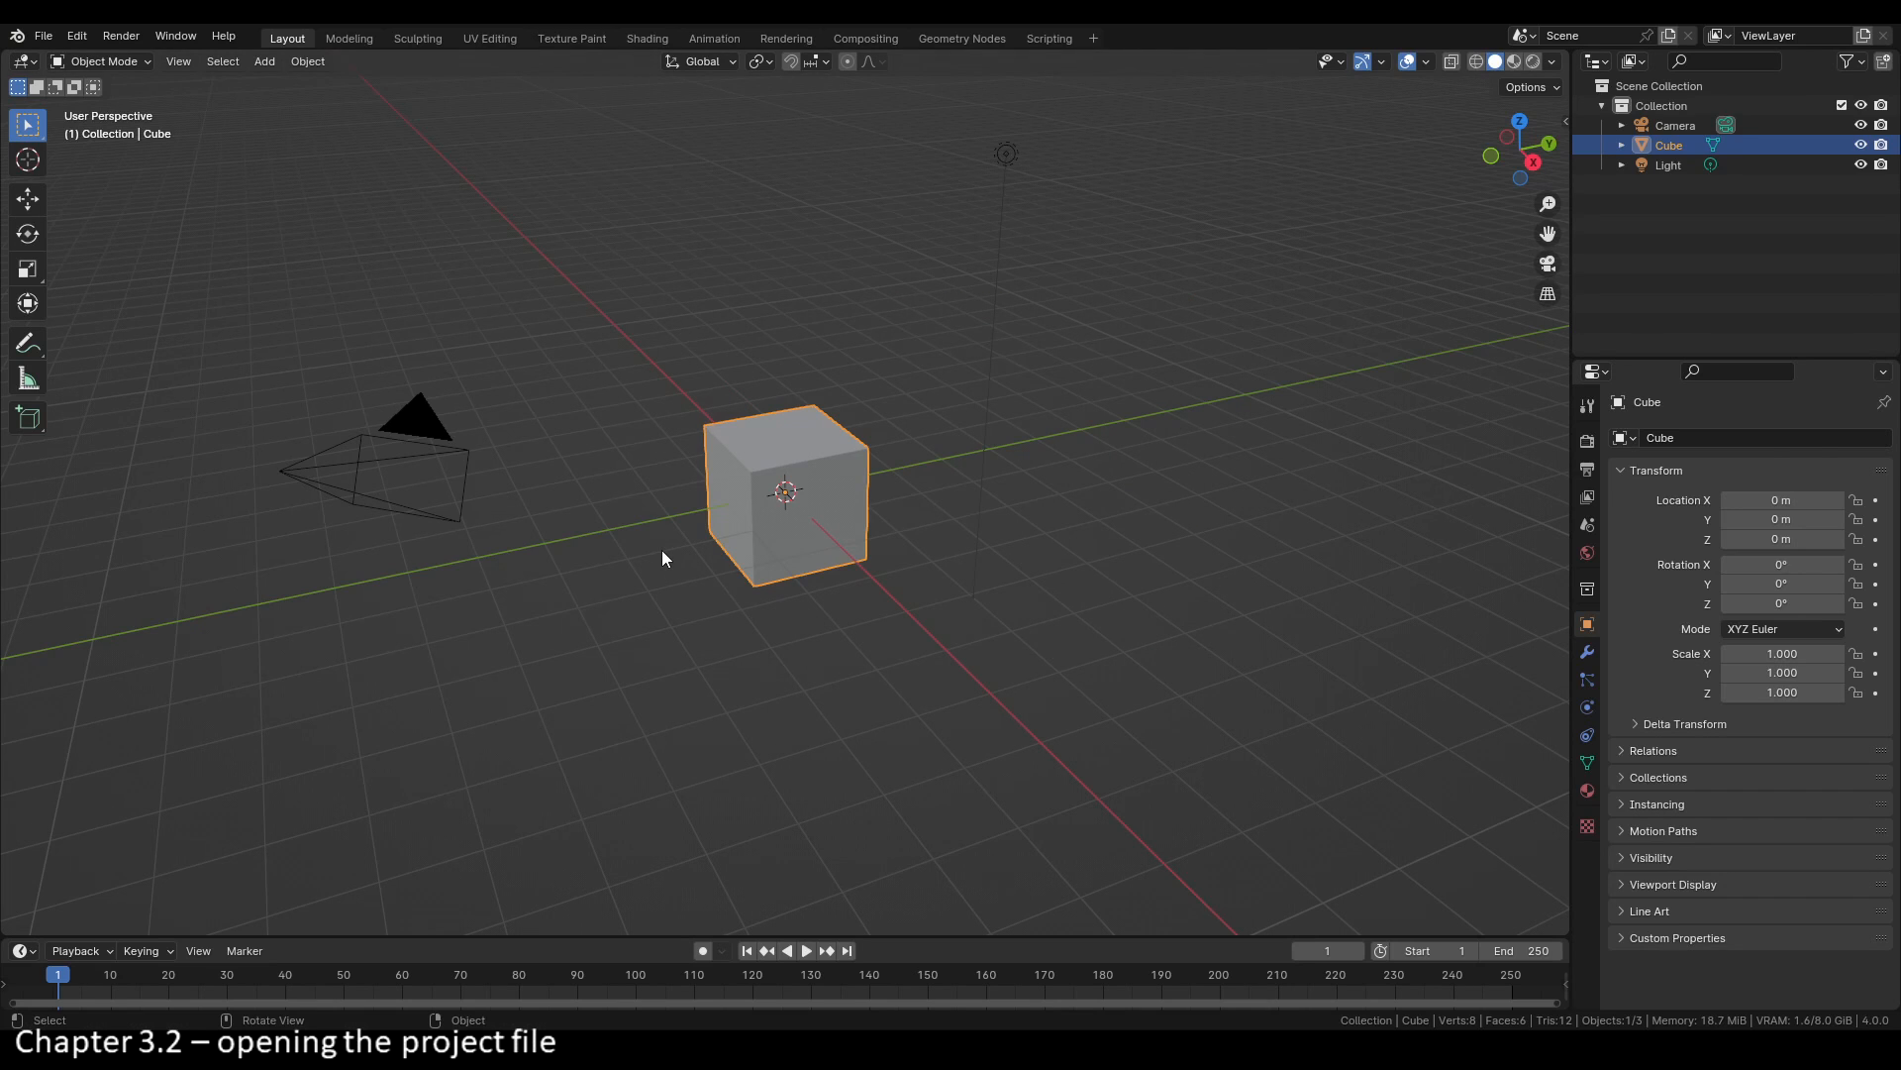
left_click(42, 40)
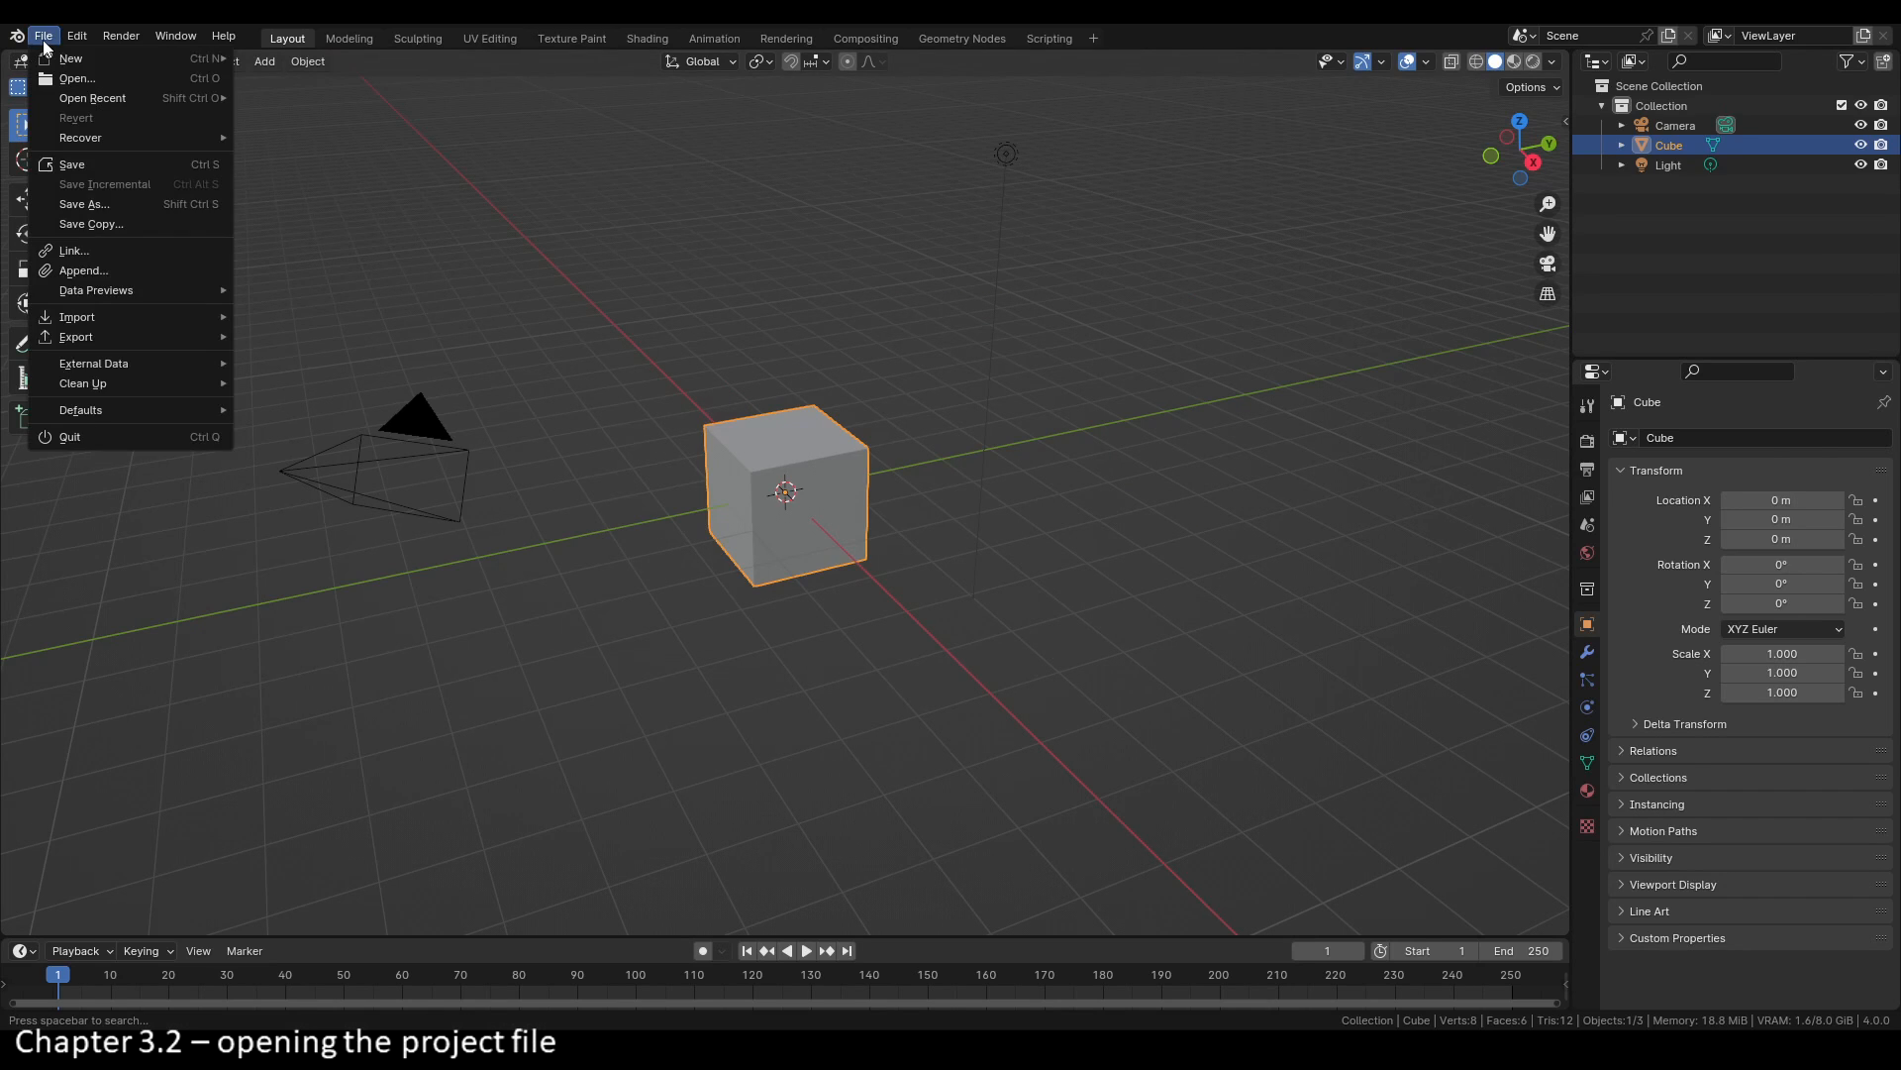
left_click(55, 79)
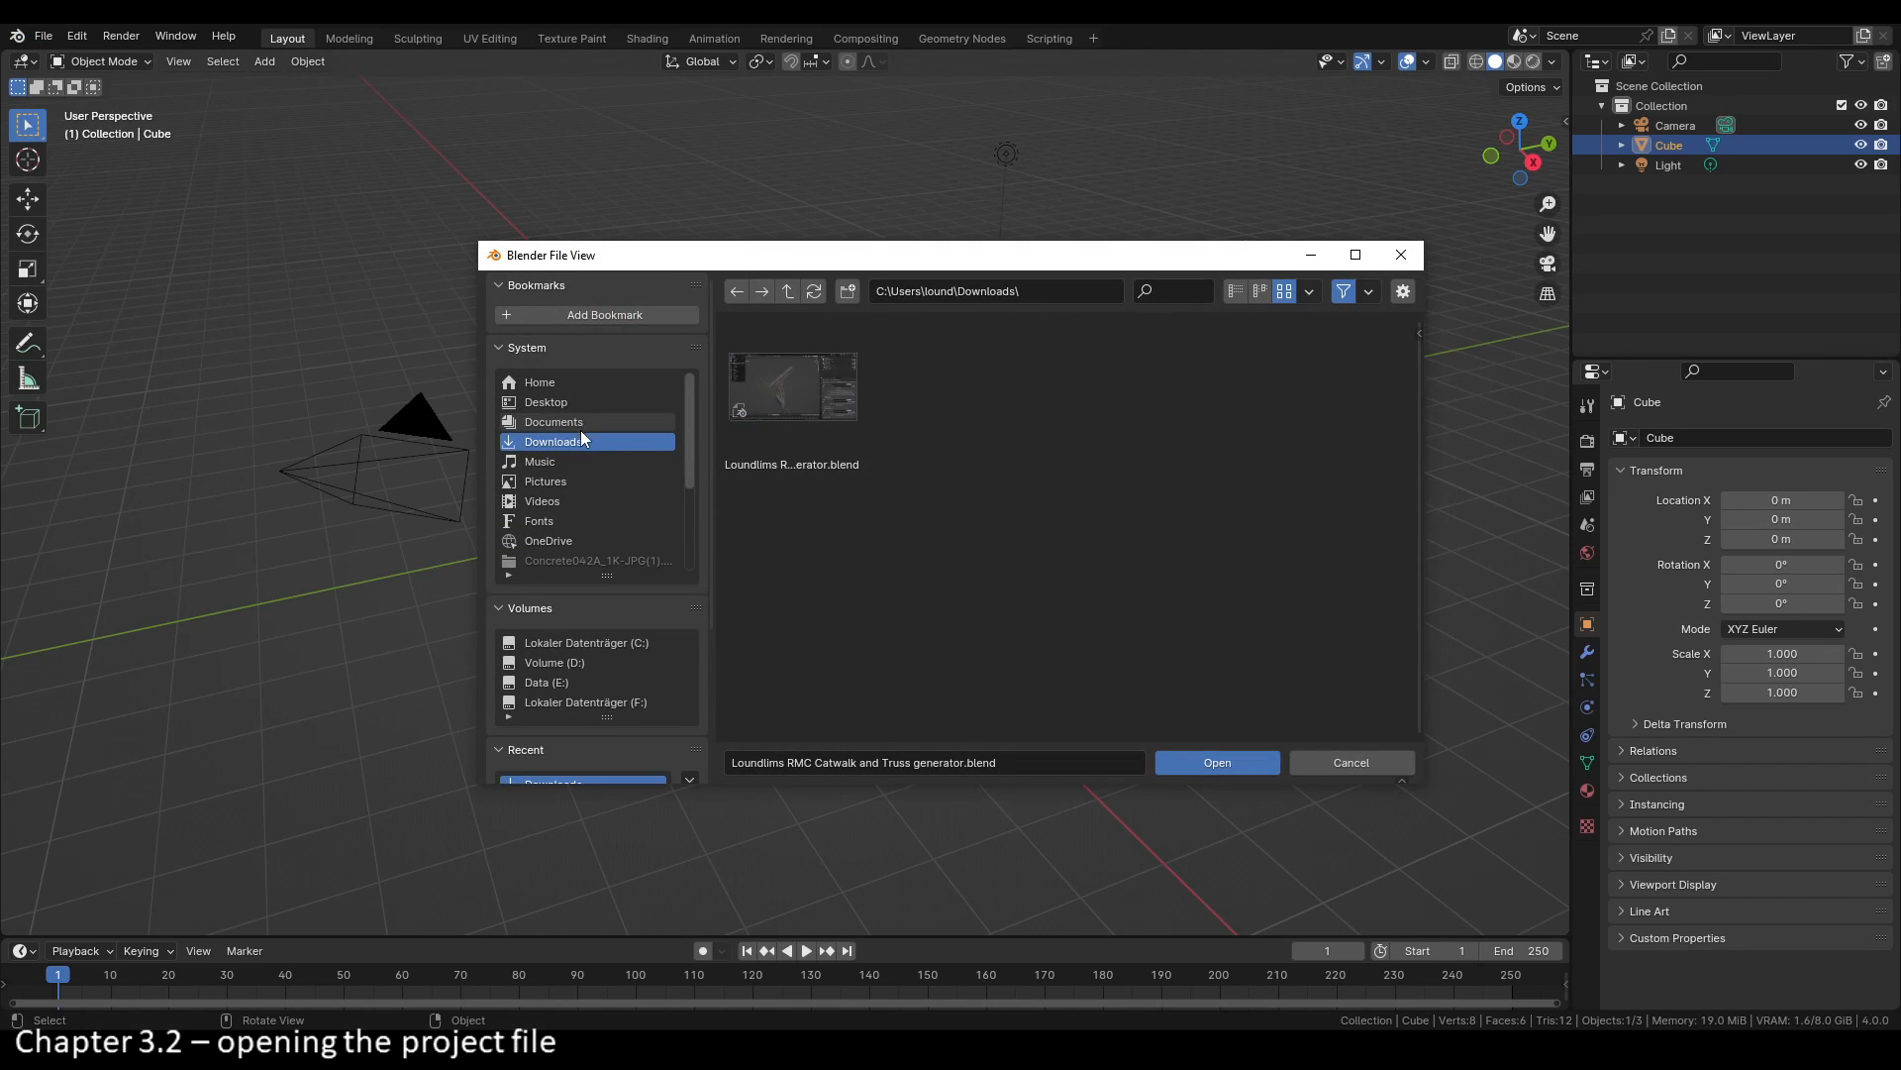
left_click(774, 408)
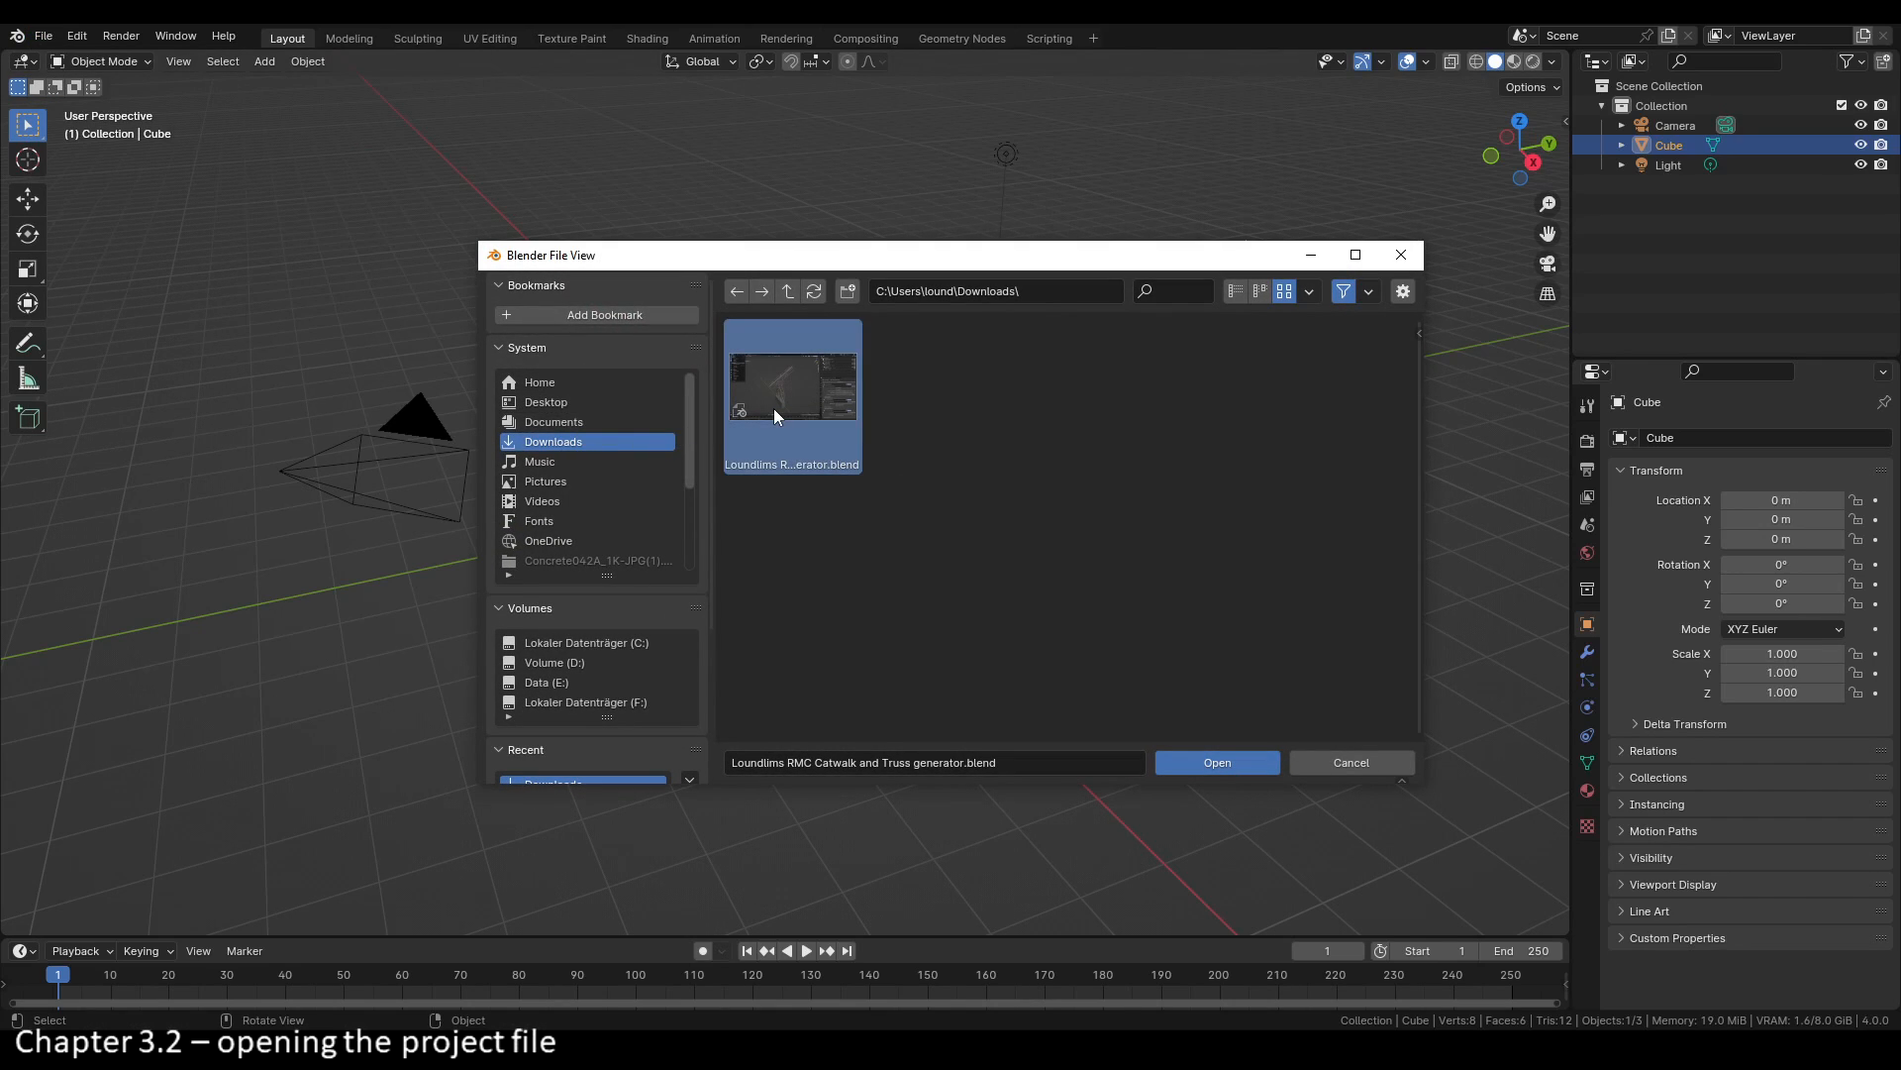
left_click(1187, 757)
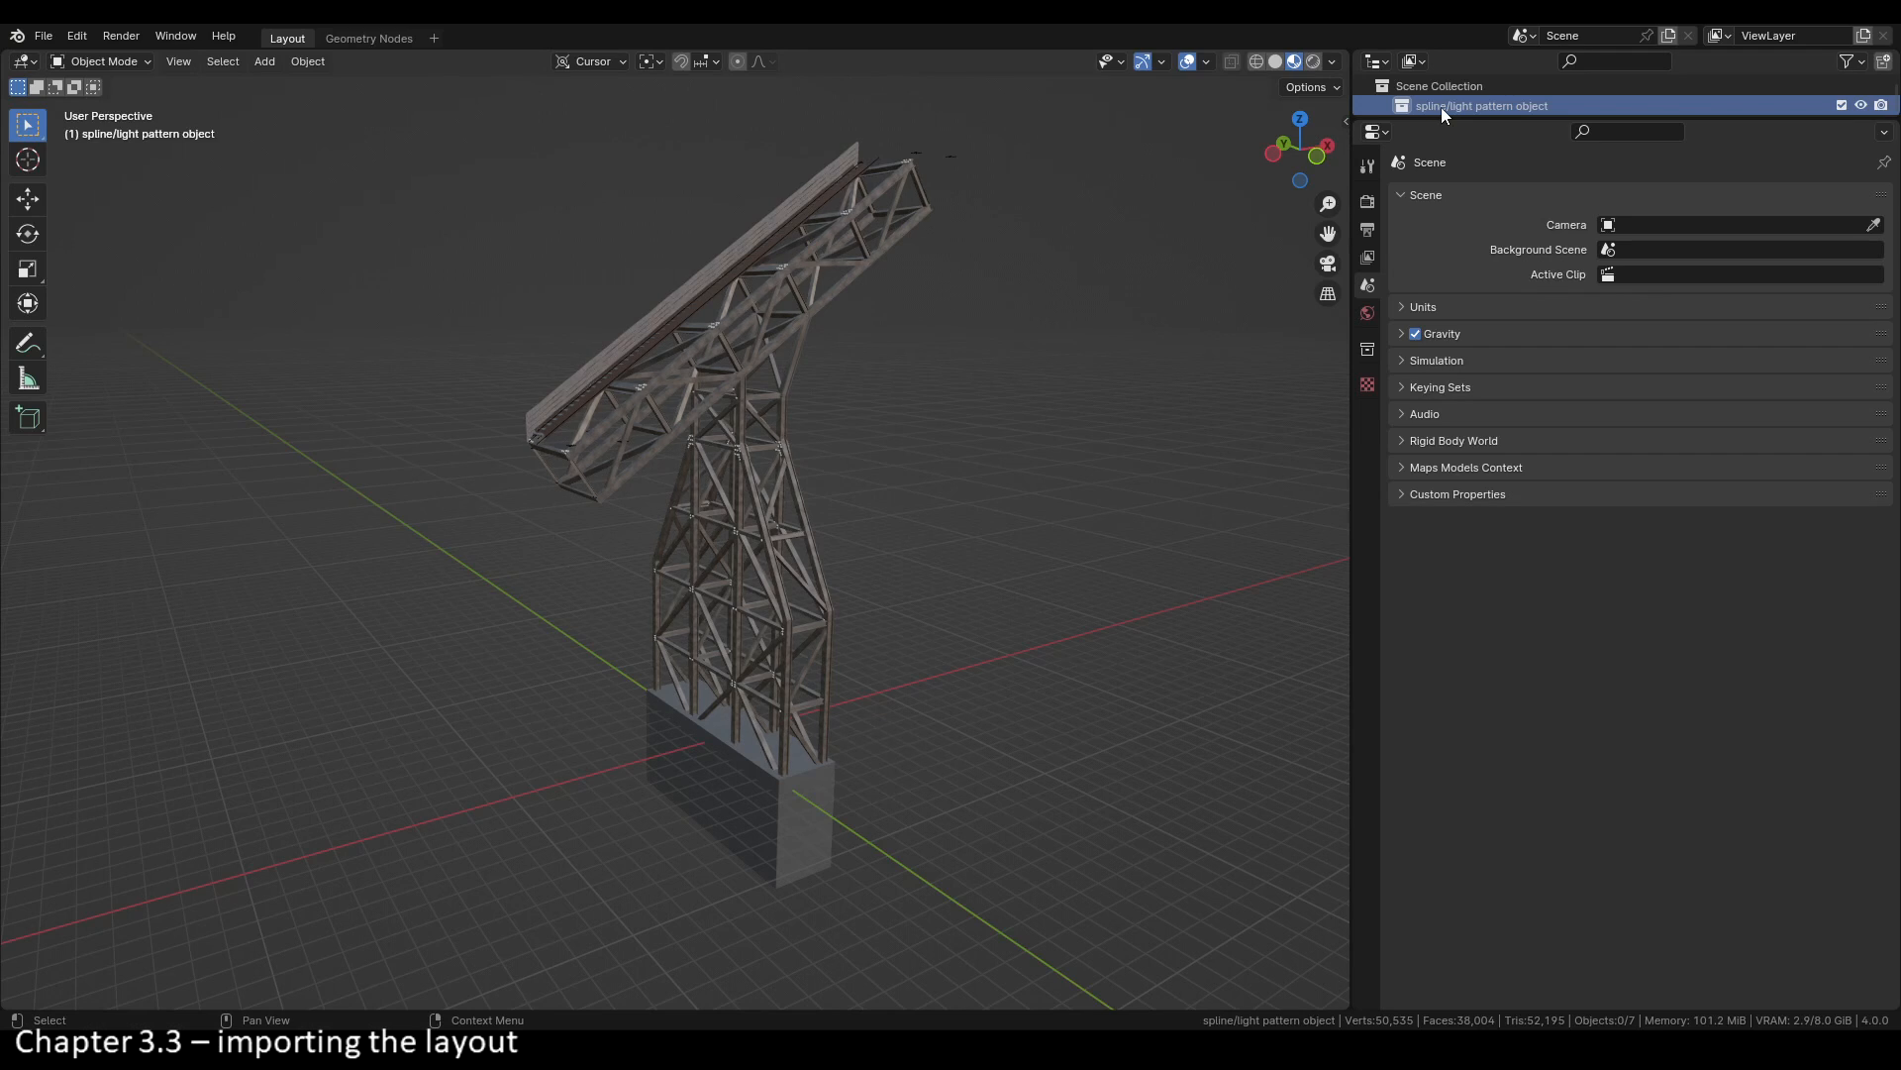
Step: Import the LightWave object altpac_obj.lwo and accept the project folder as the search location for its missing image
left_click(45, 37)
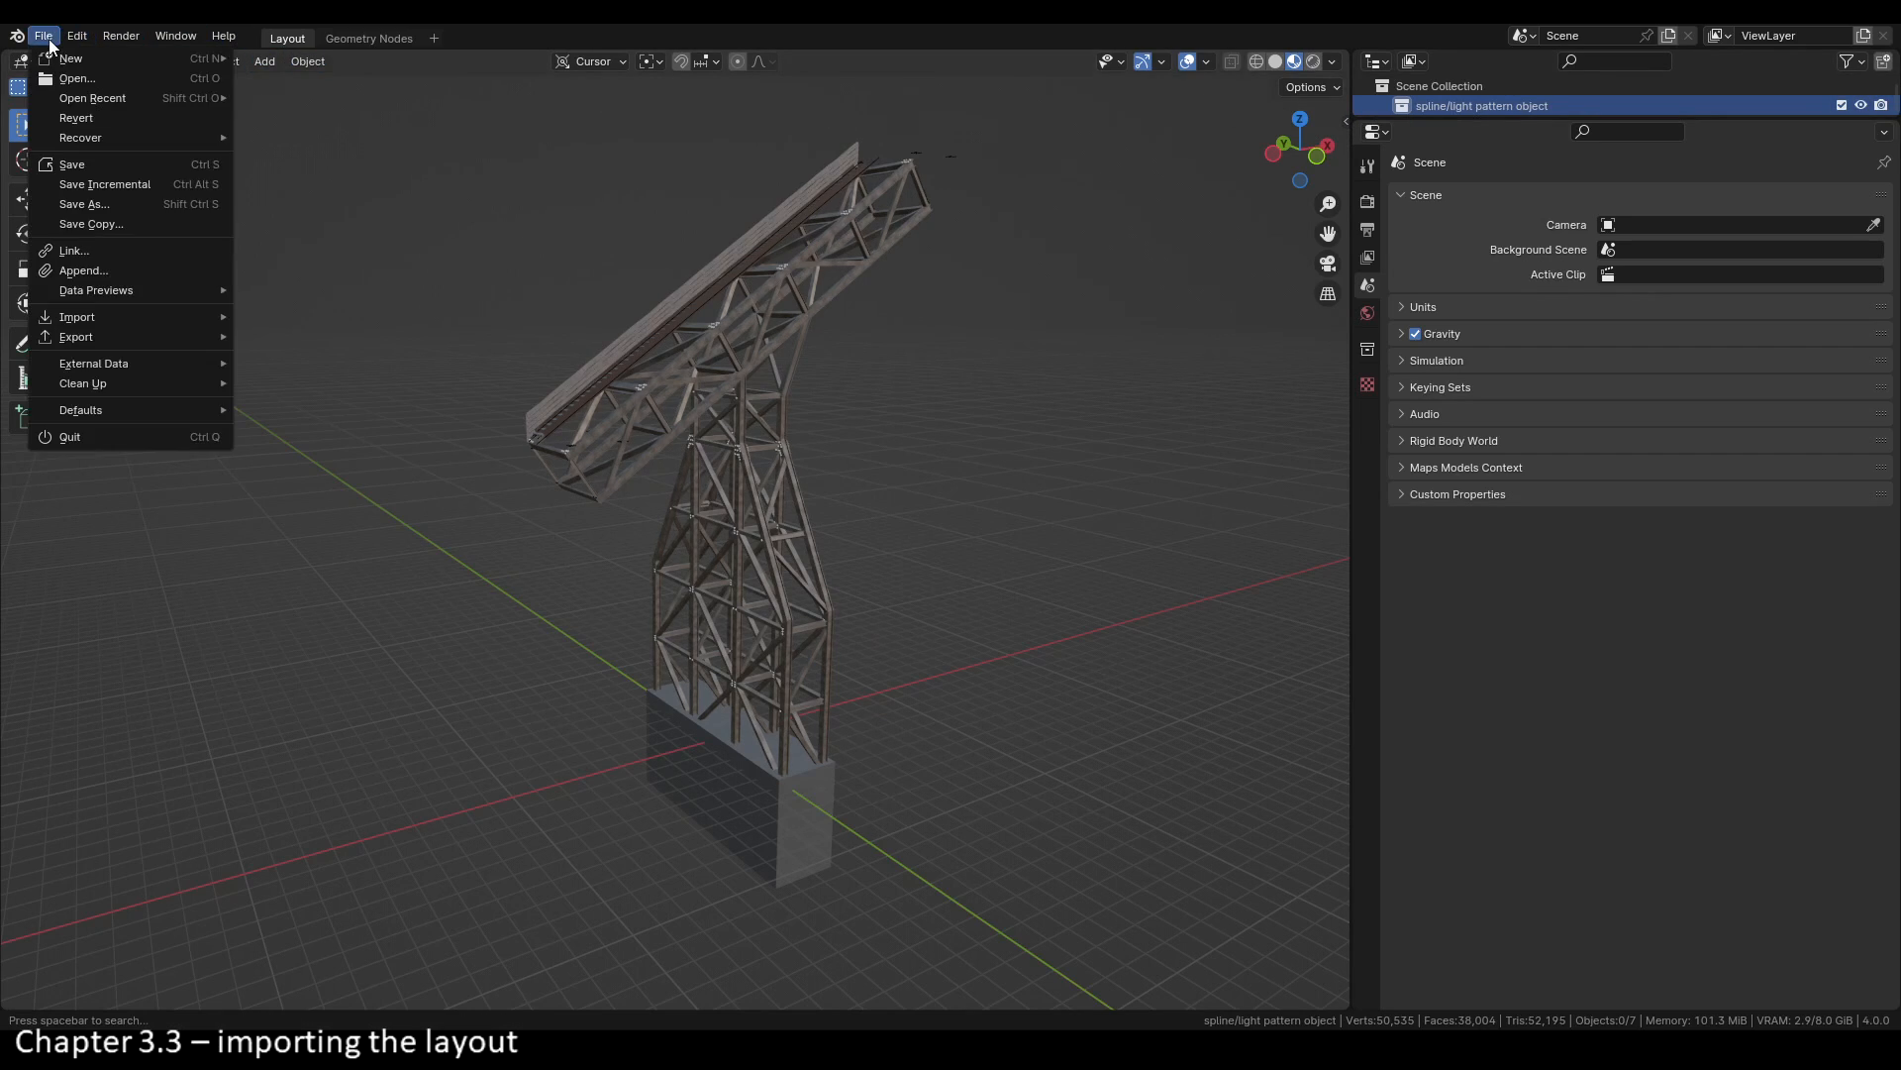
mouse_move(99, 315)
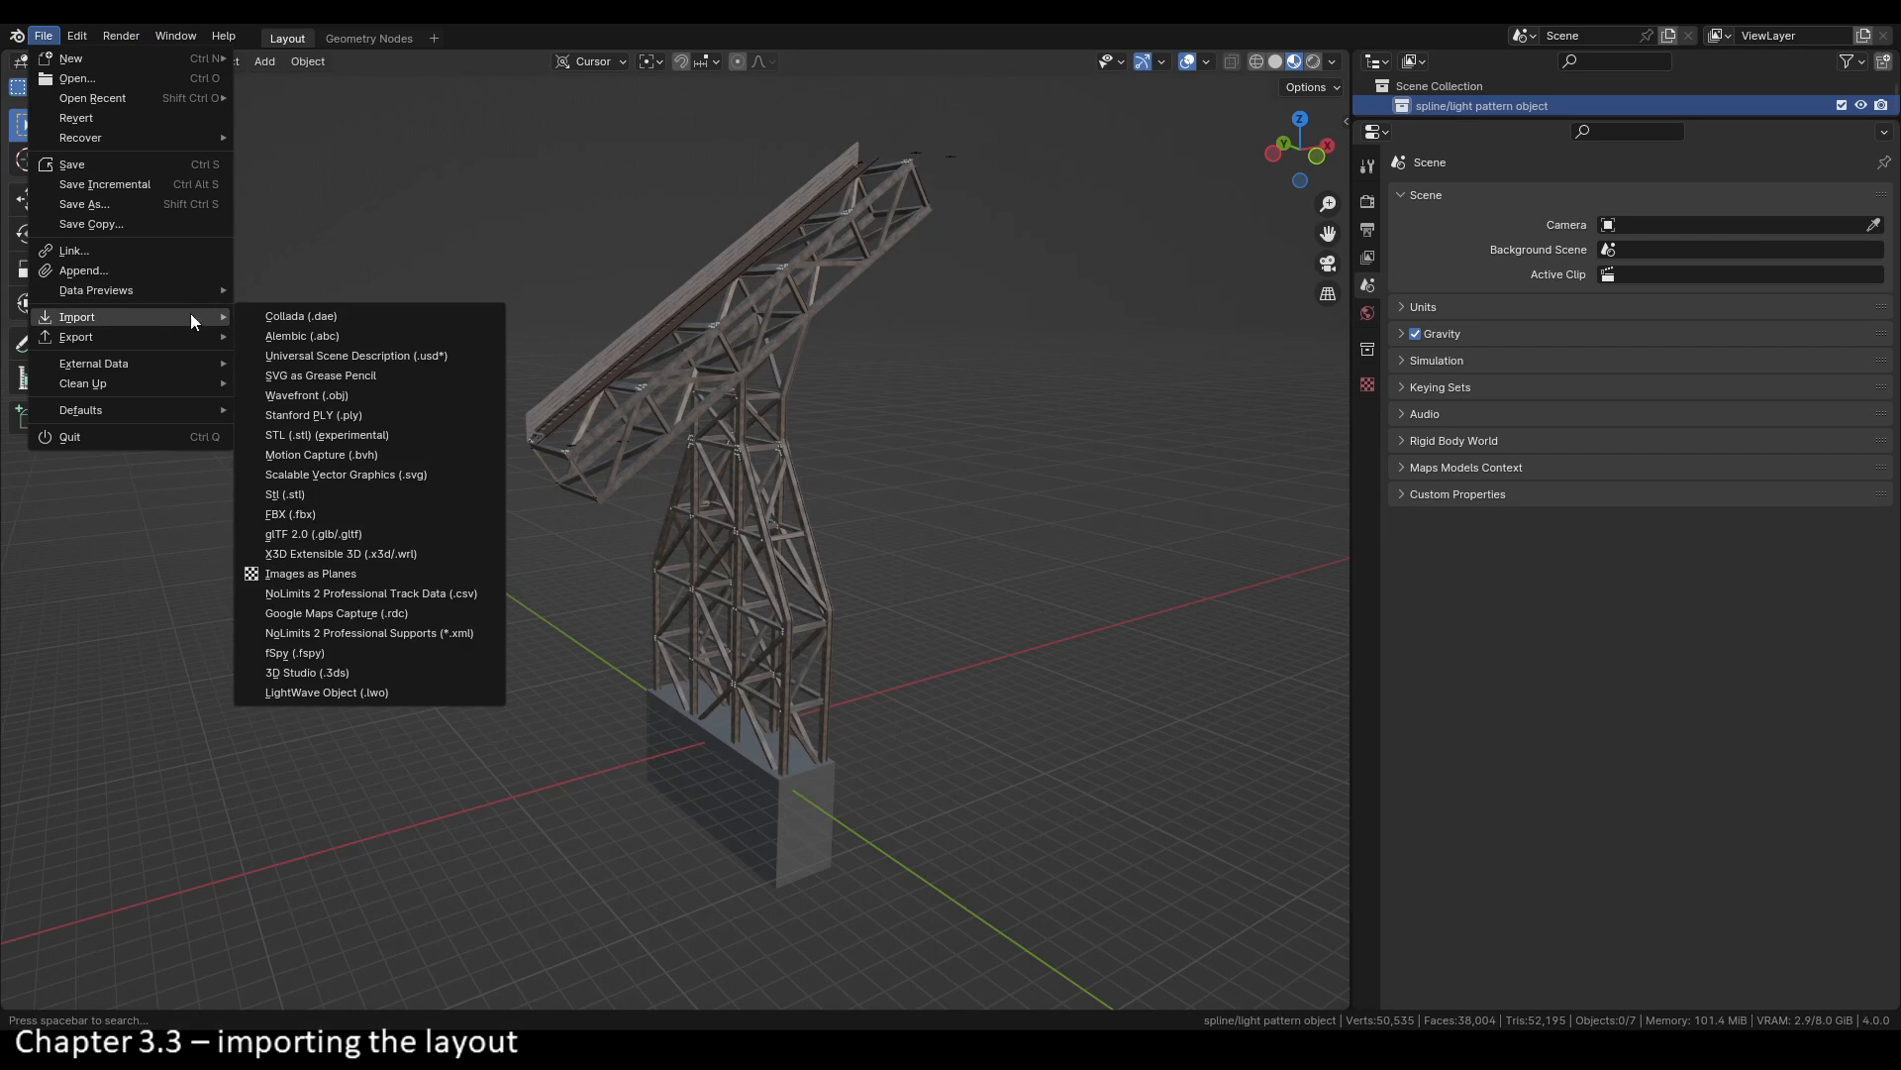
left_click(370, 697)
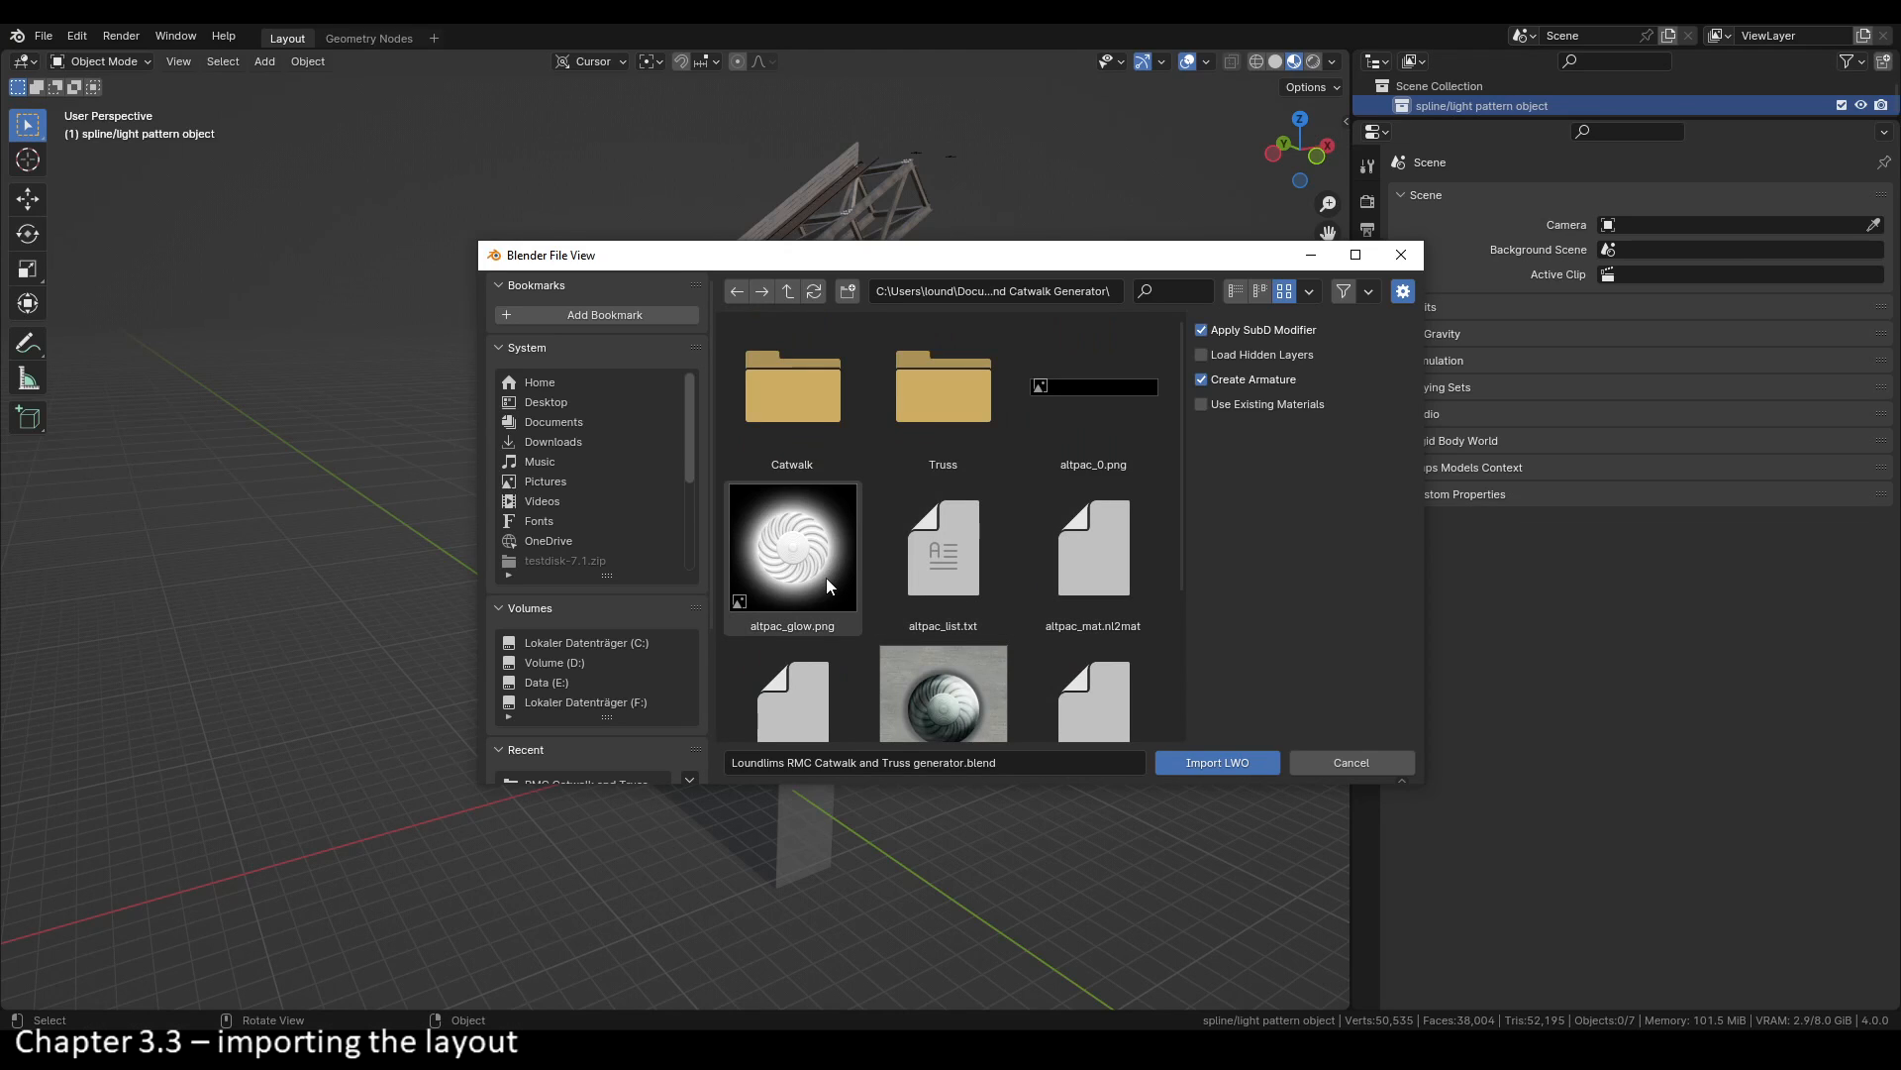
scroll(826, 578, "down", 1)
scroll(826, 578, "down", 4)
left_click(814, 511)
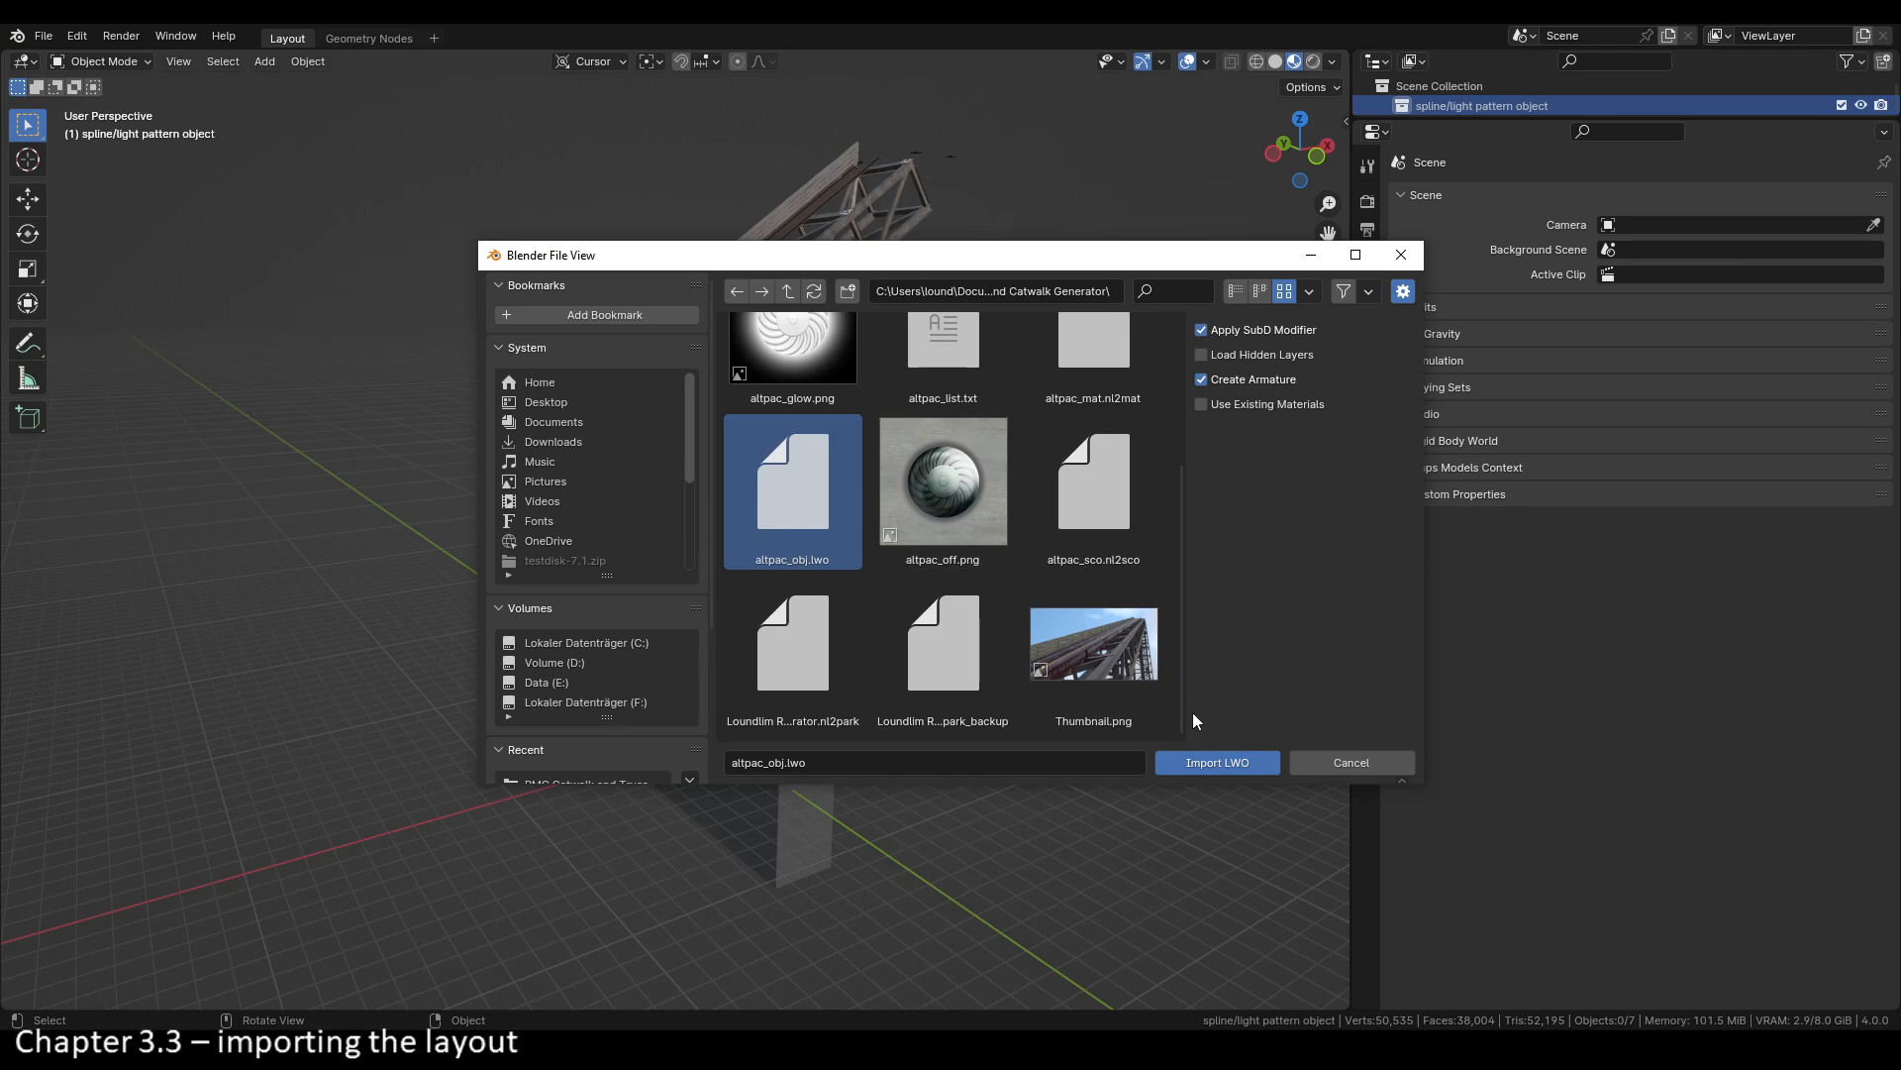
left_click(1212, 763)
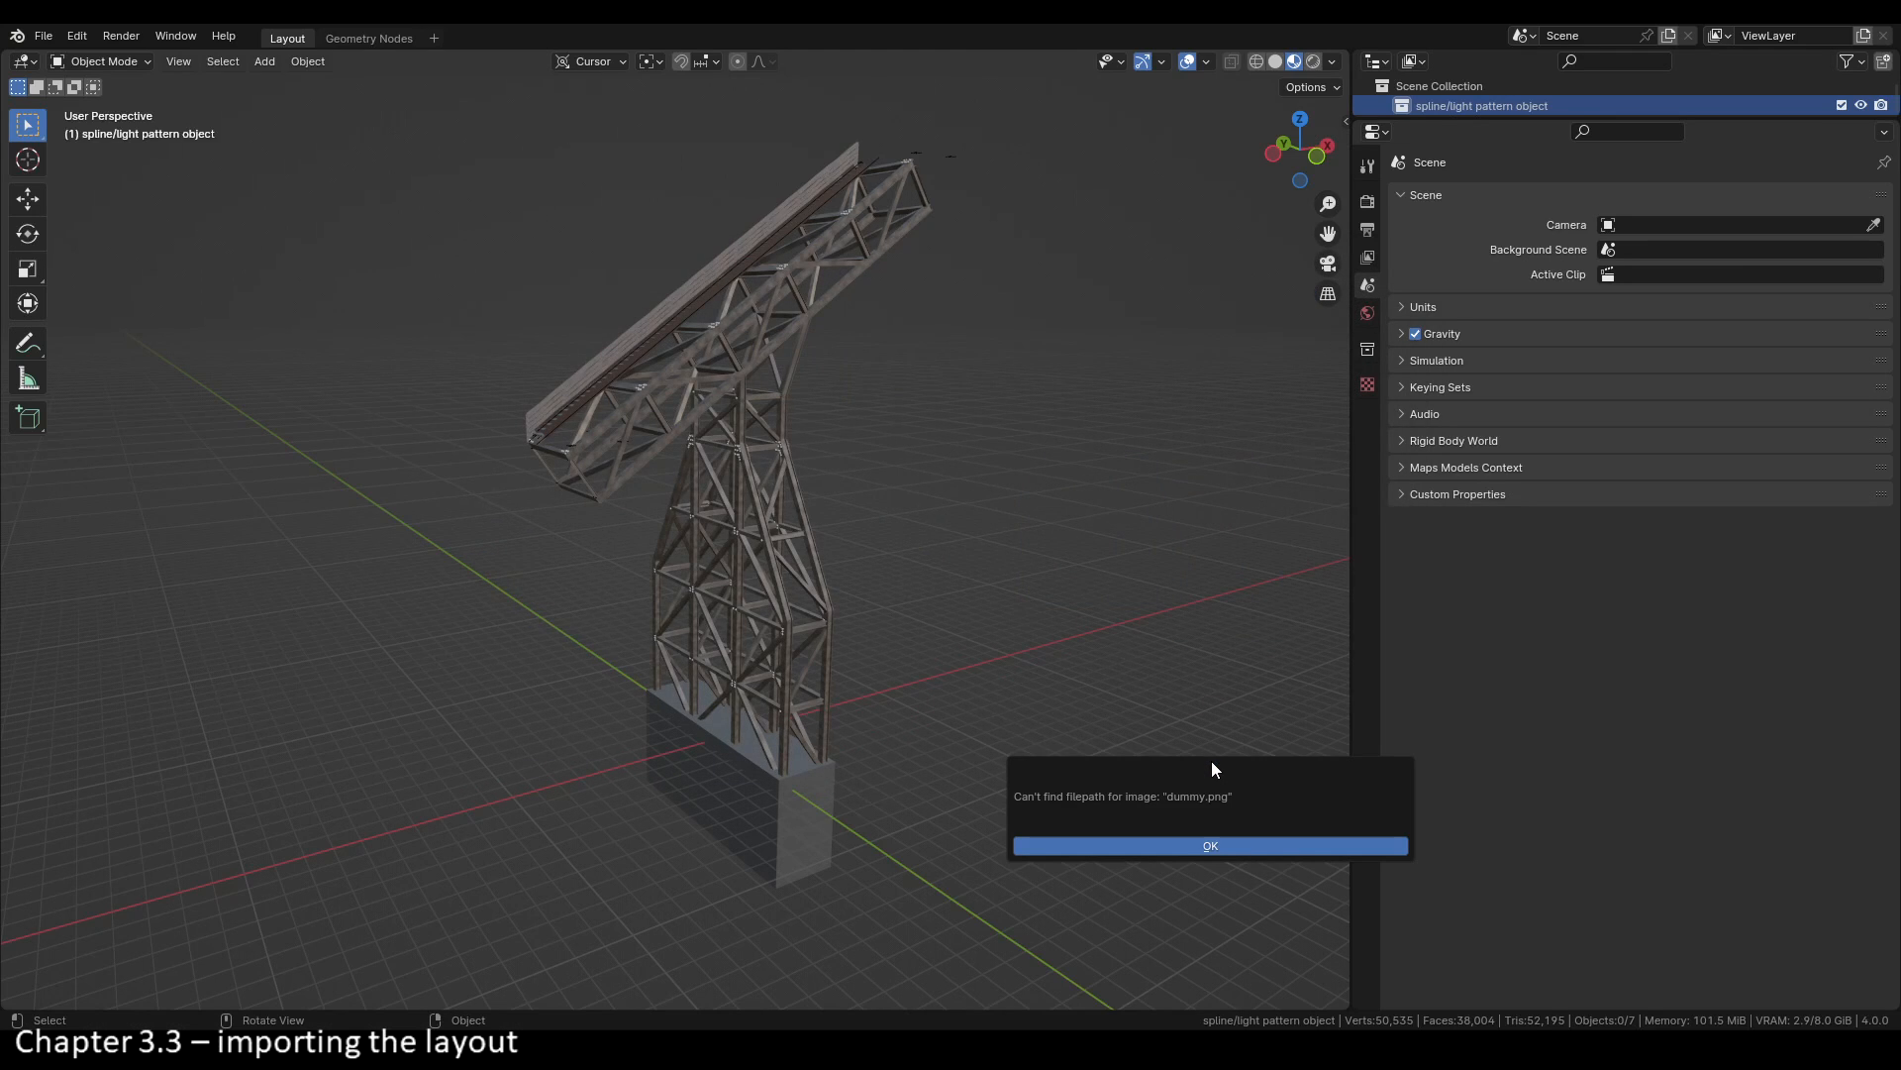
left_click(1215, 848)
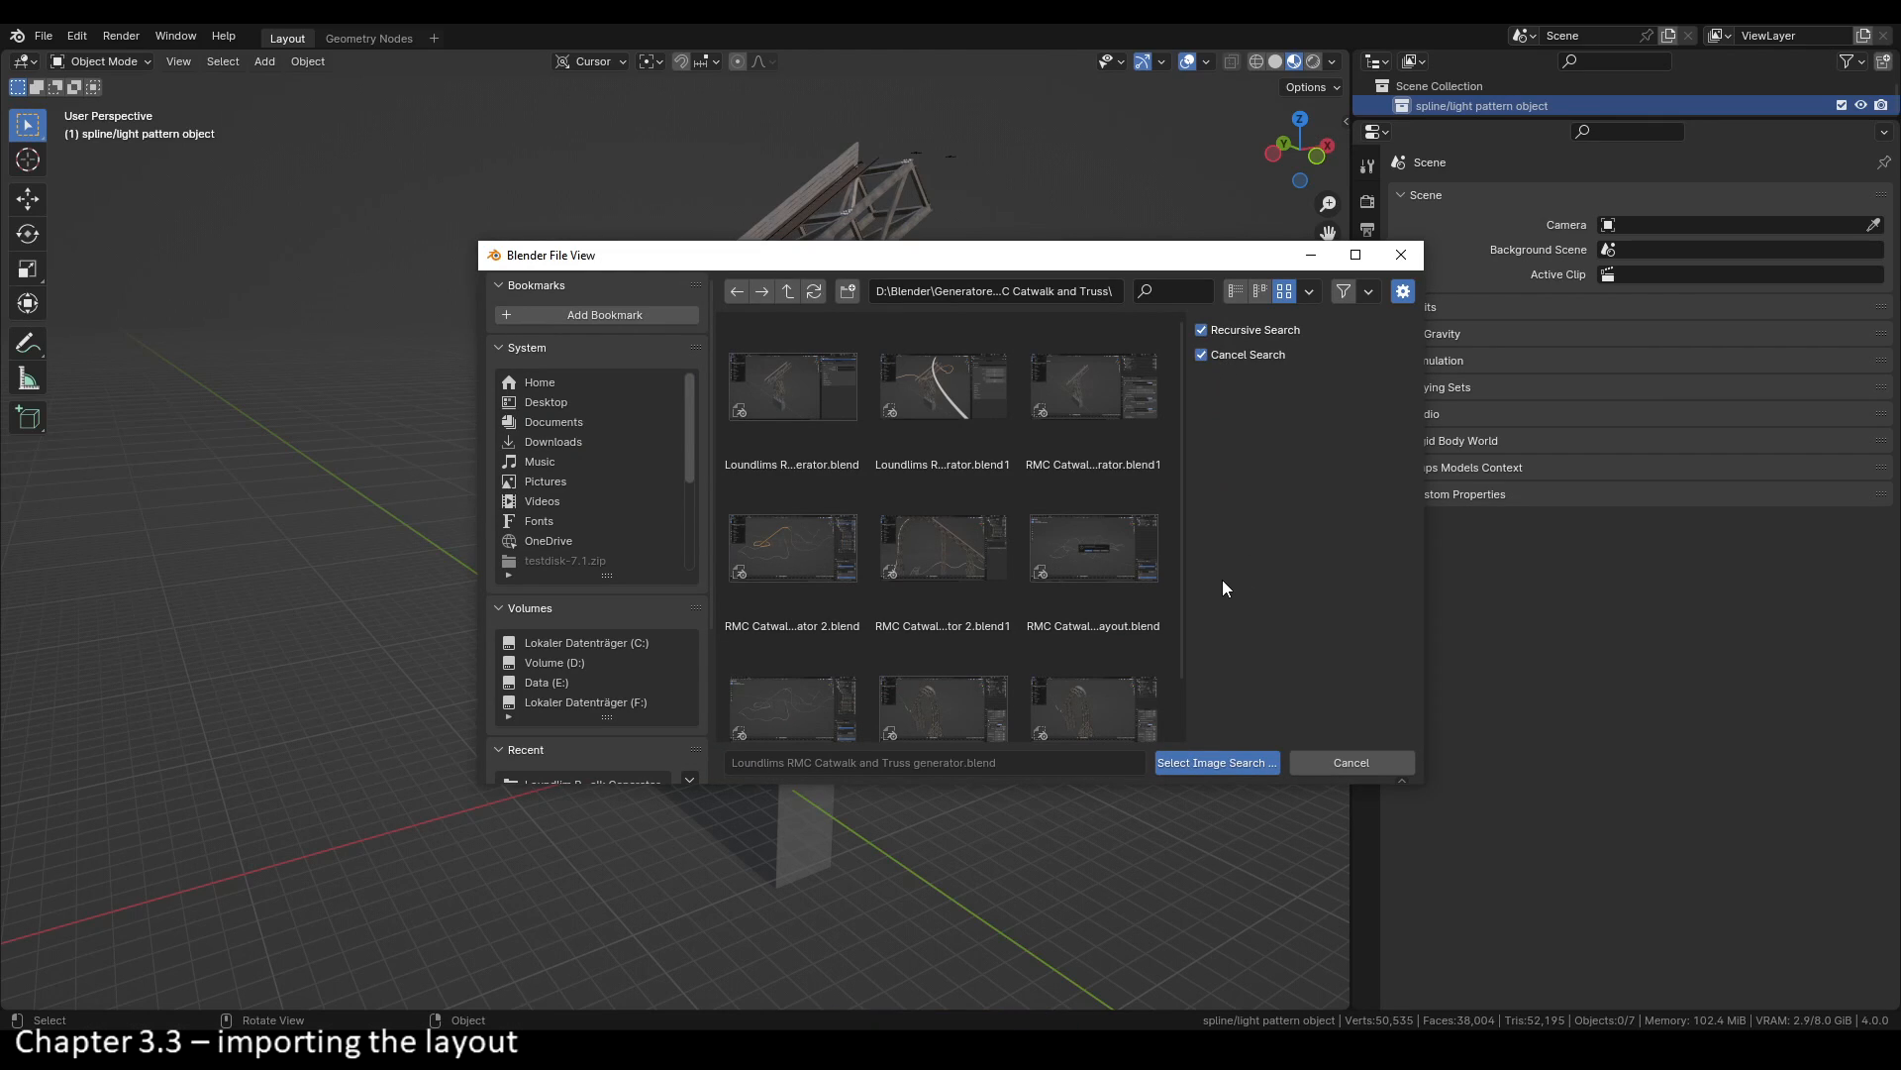
left_click(1216, 764)
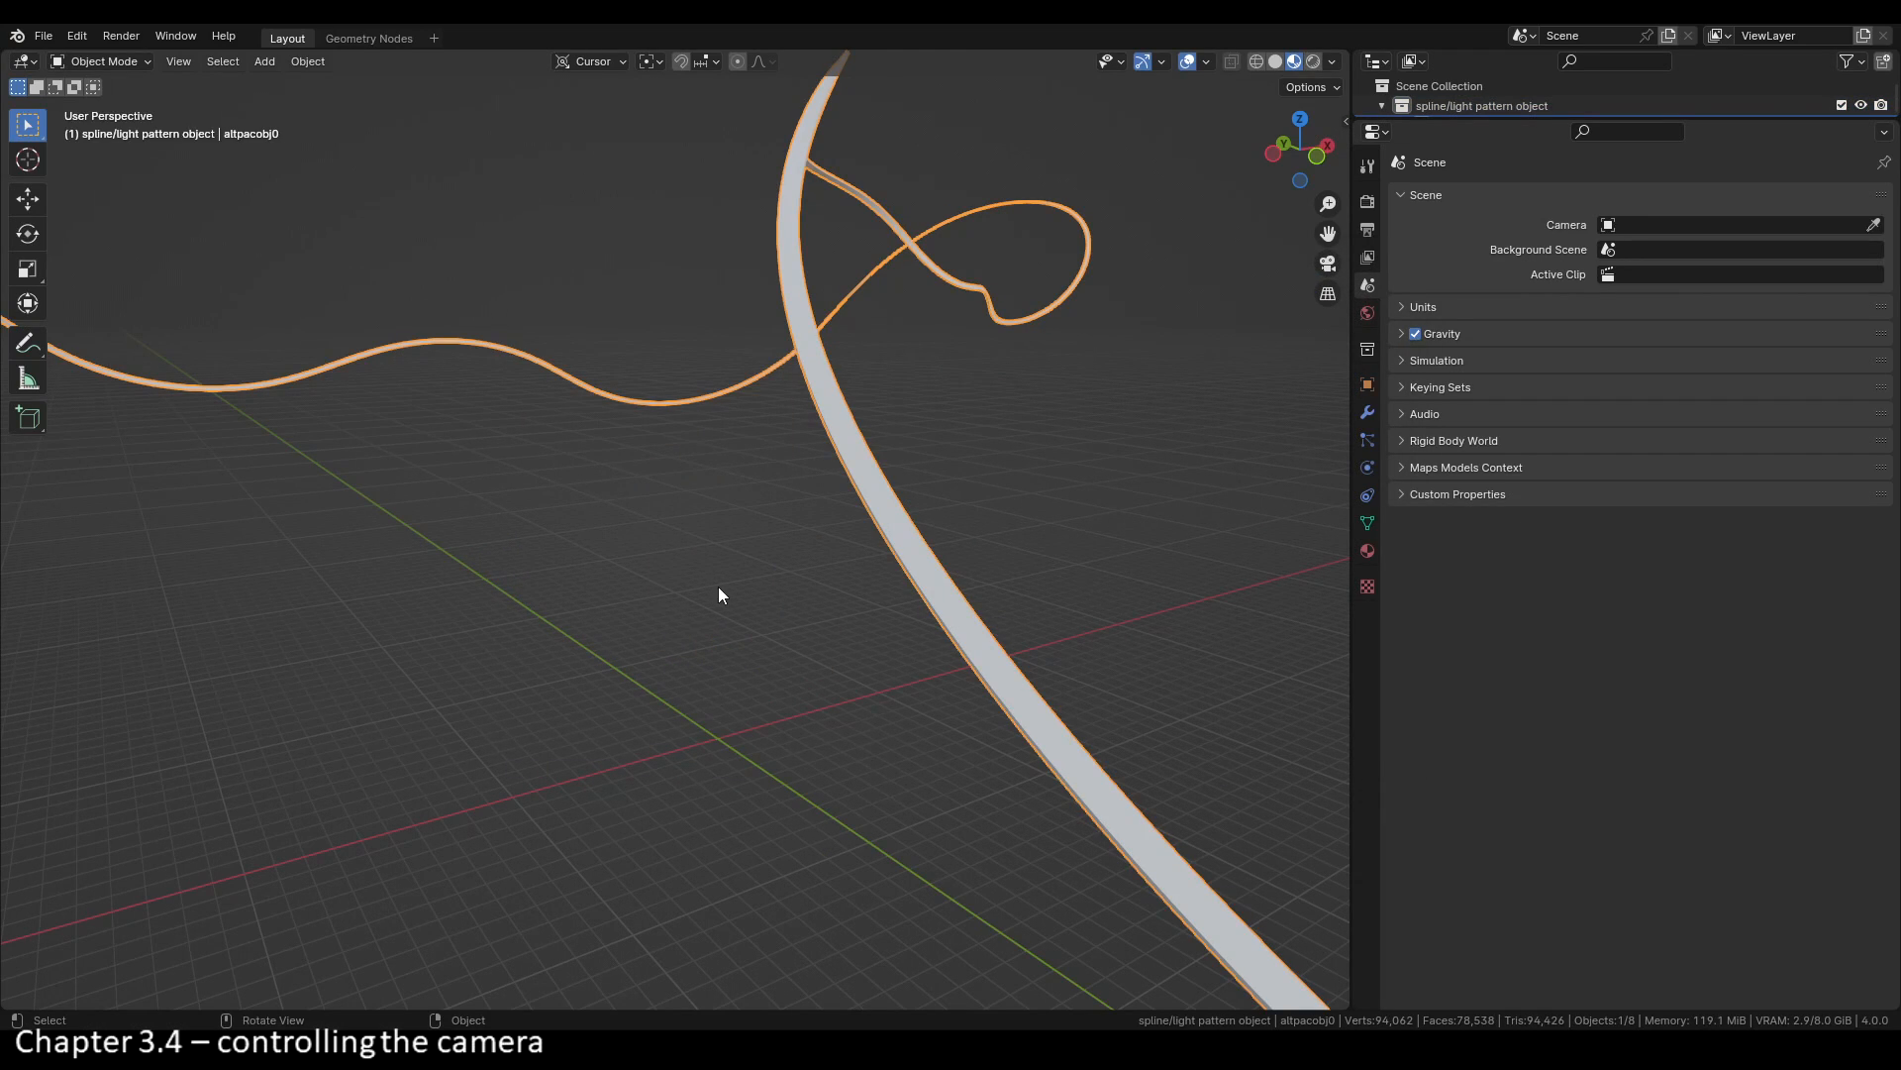
Step: Deselect the imported track and examine the layout and the existing truss from different distances and angles
scroll(719, 594, "down", 3)
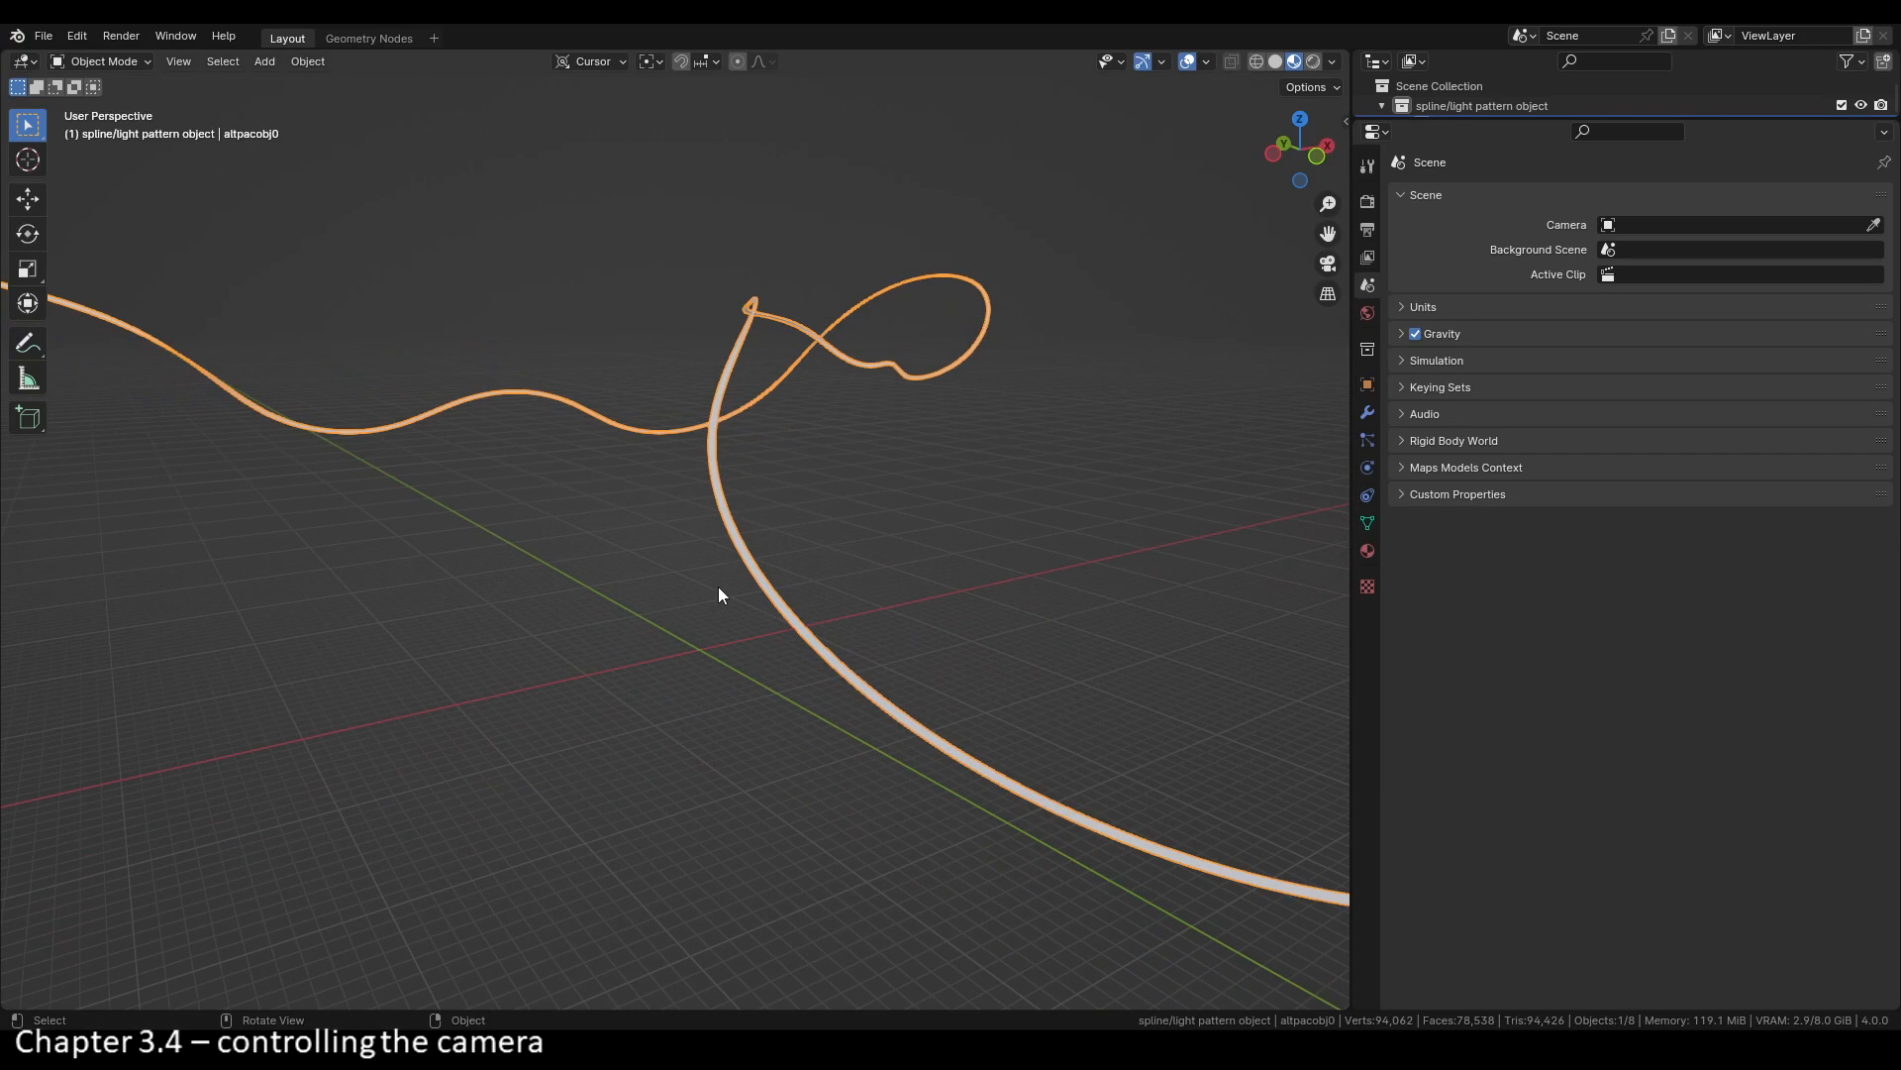
scroll(719, 594, "up", 2)
scroll(717, 586, "up", 2)
scroll(716, 586, "down", 3)
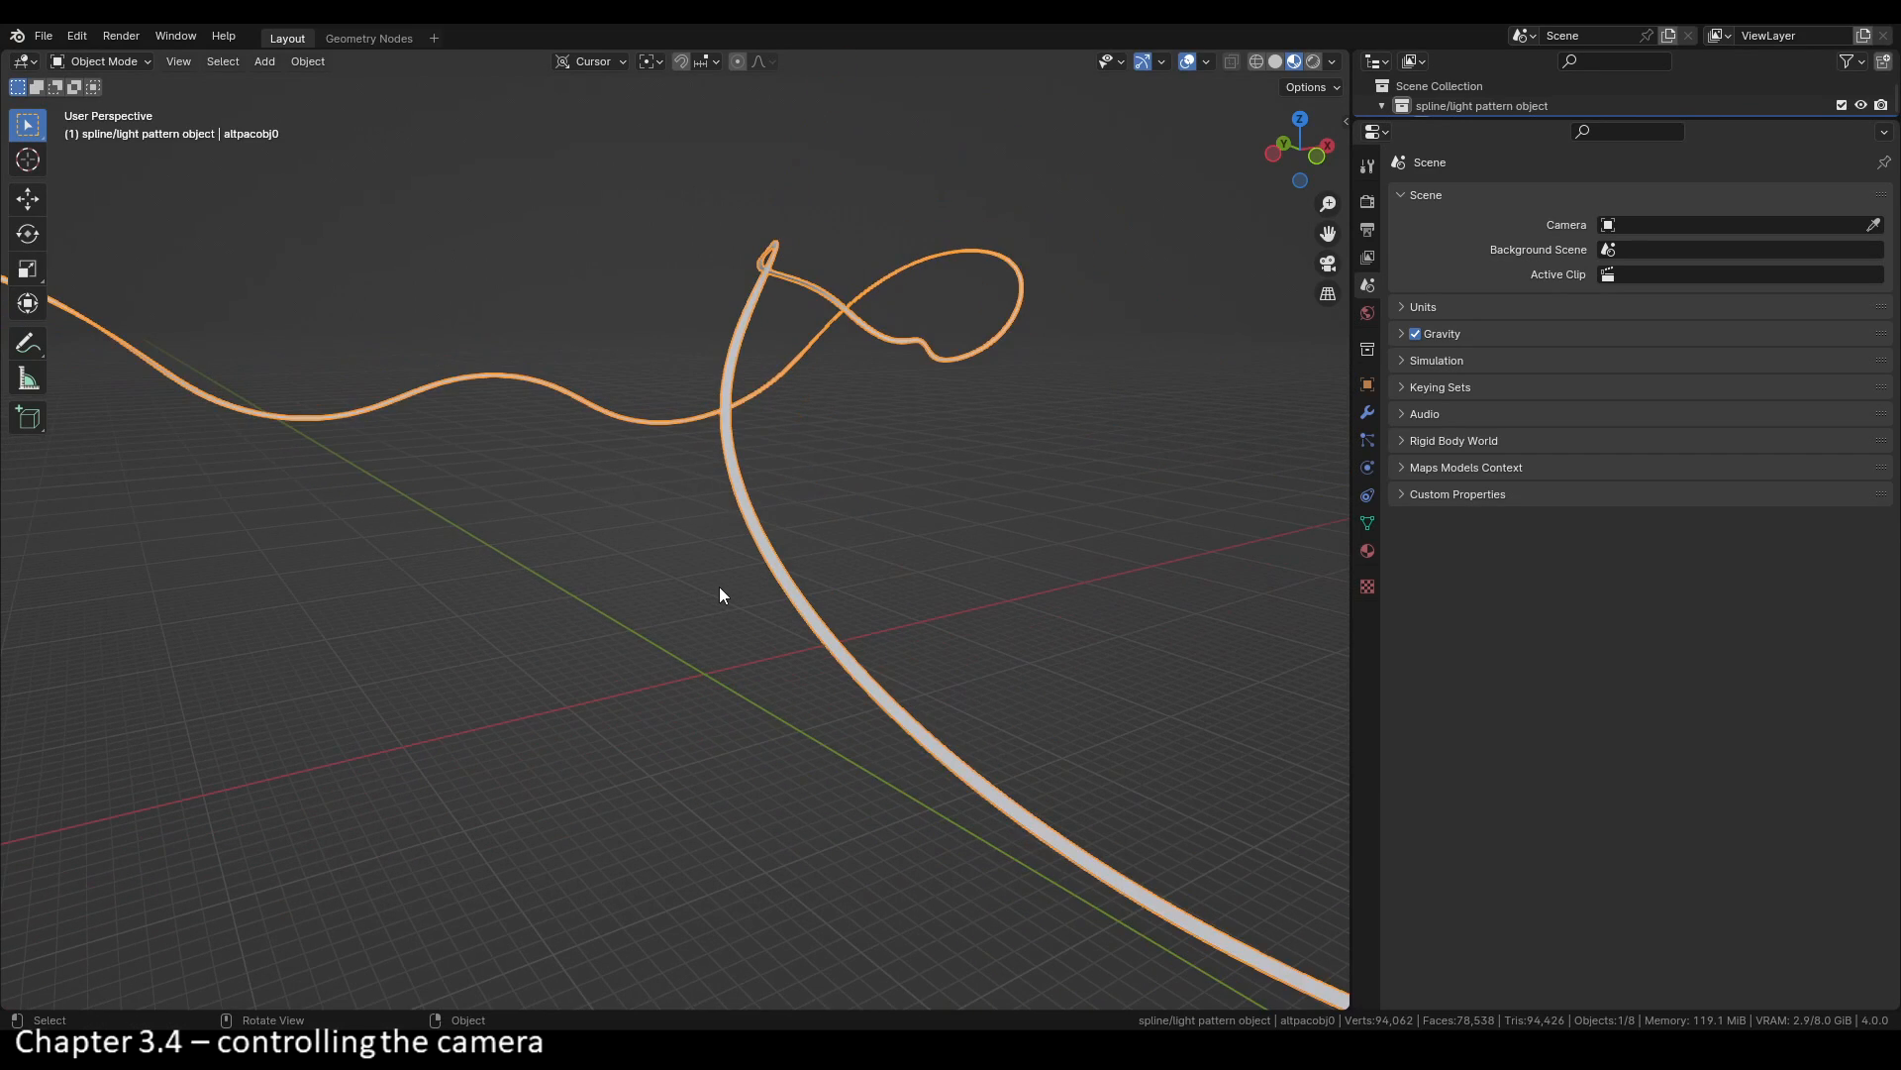
left_click(724, 602)
middle_click_drag(723, 612, 659, 639)
left_click_drag(1328, 233, 1842, 406)
middle_click_drag(654, 366, 841, 342)
left_click_drag(1328, 233, 1882, 297)
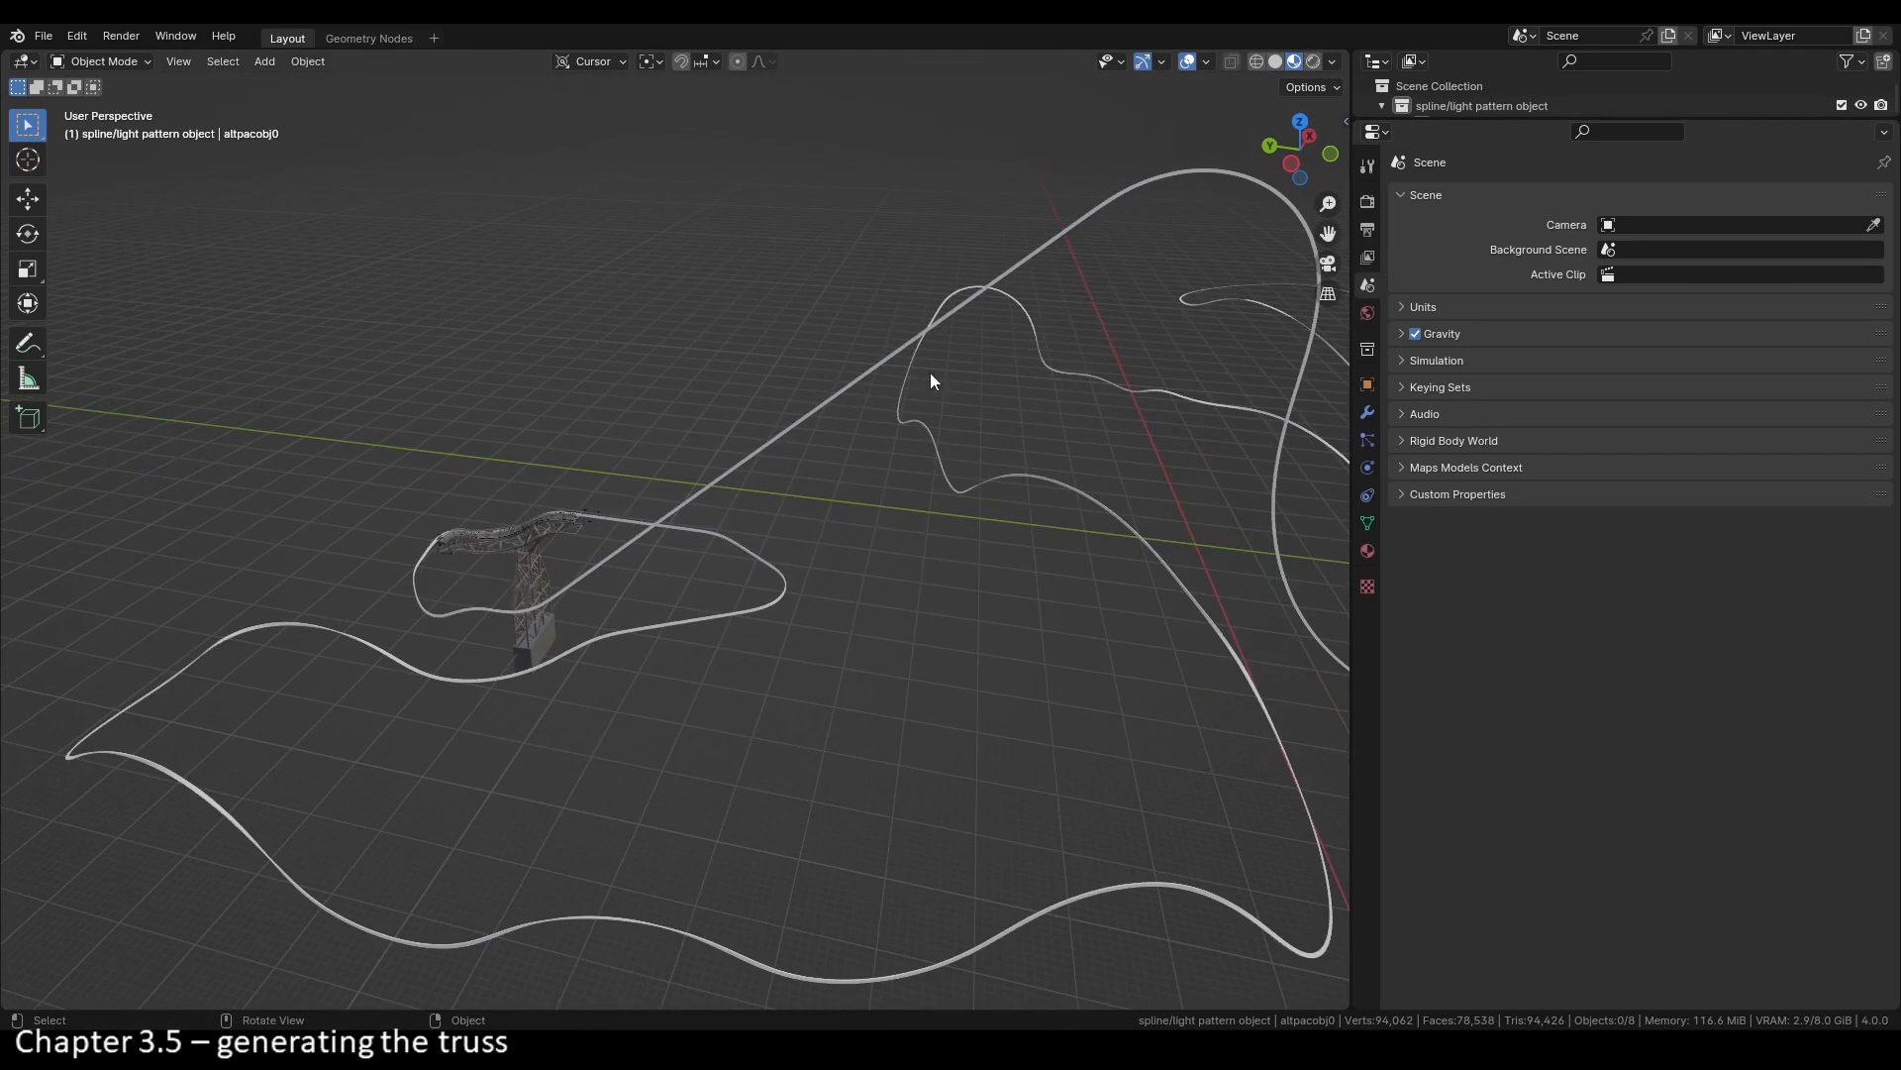
middle_click_drag(930, 372, 1149, 266)
left_click_drag(1328, 232, 1258, 235)
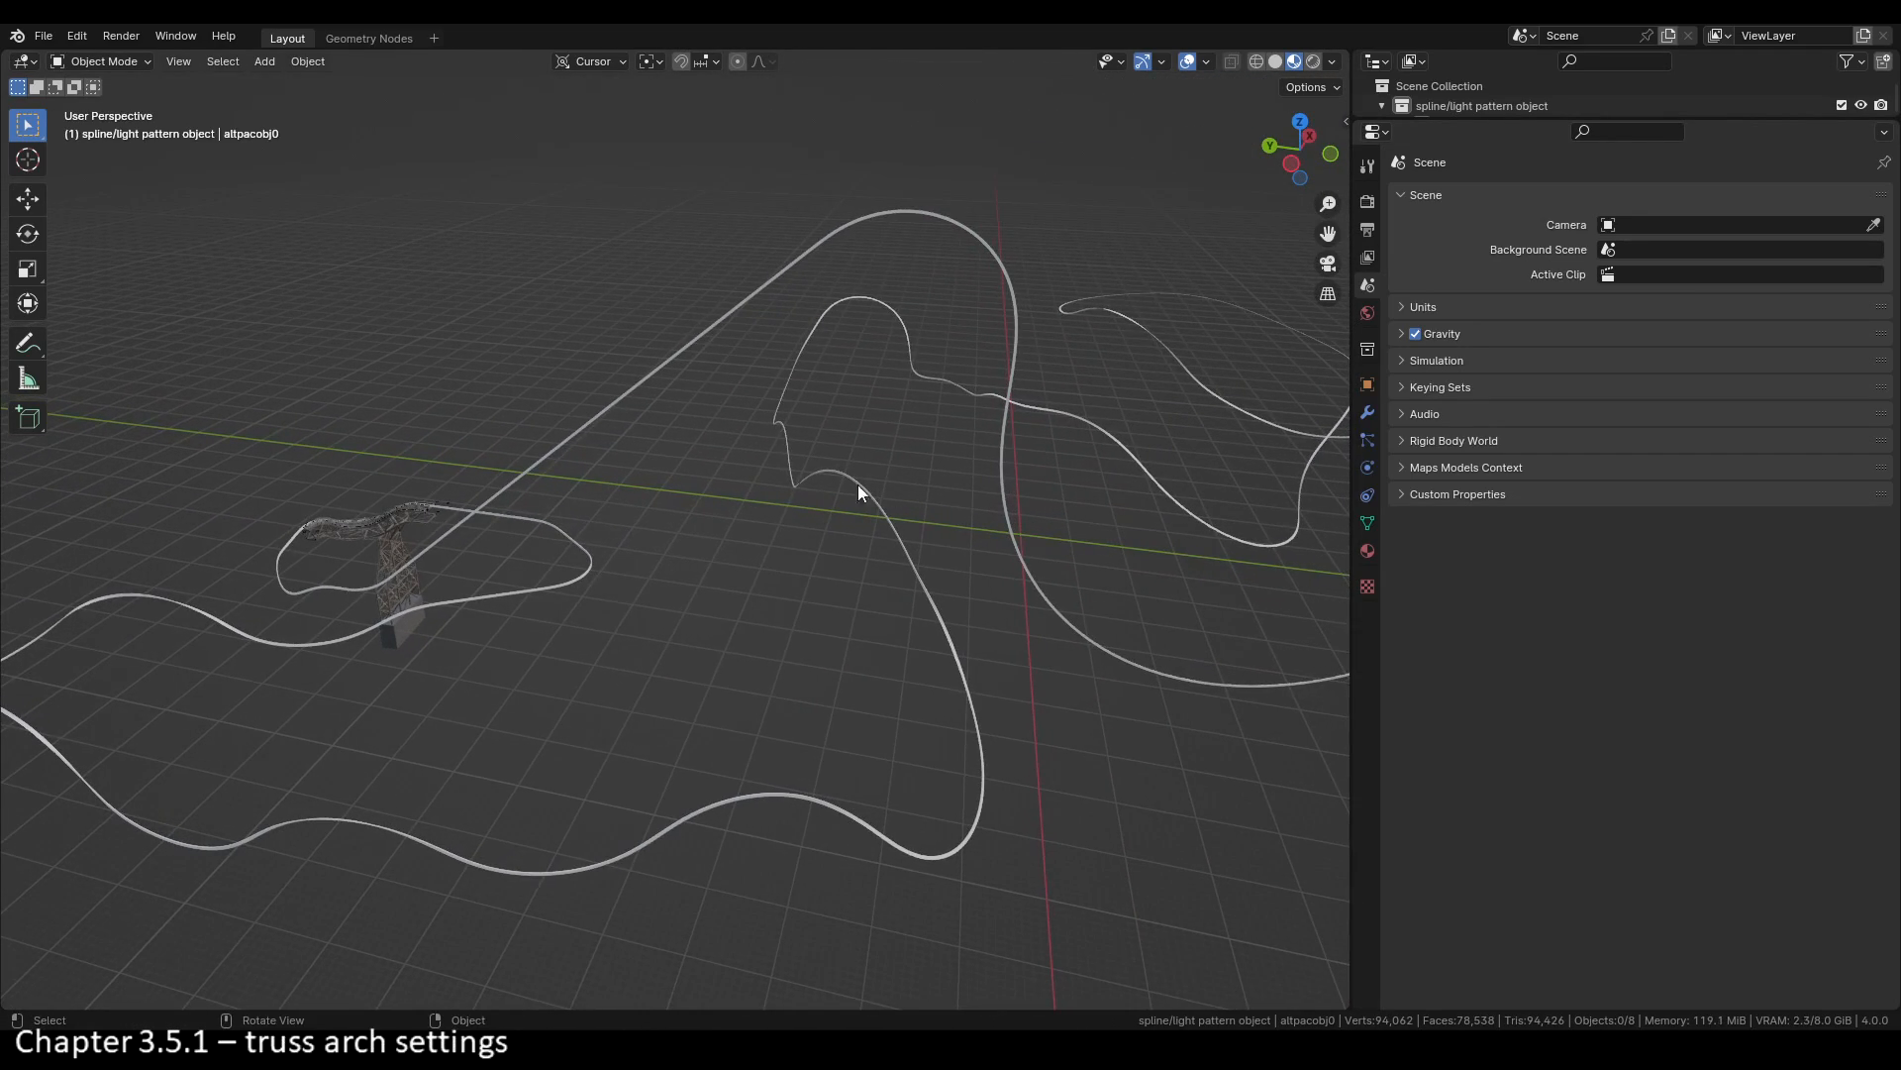
Step: Set the truss arch's start point to 62.6 m, end point to 183 m and start extension to 17.7 m, and enable Start Footer
left_click(414, 530)
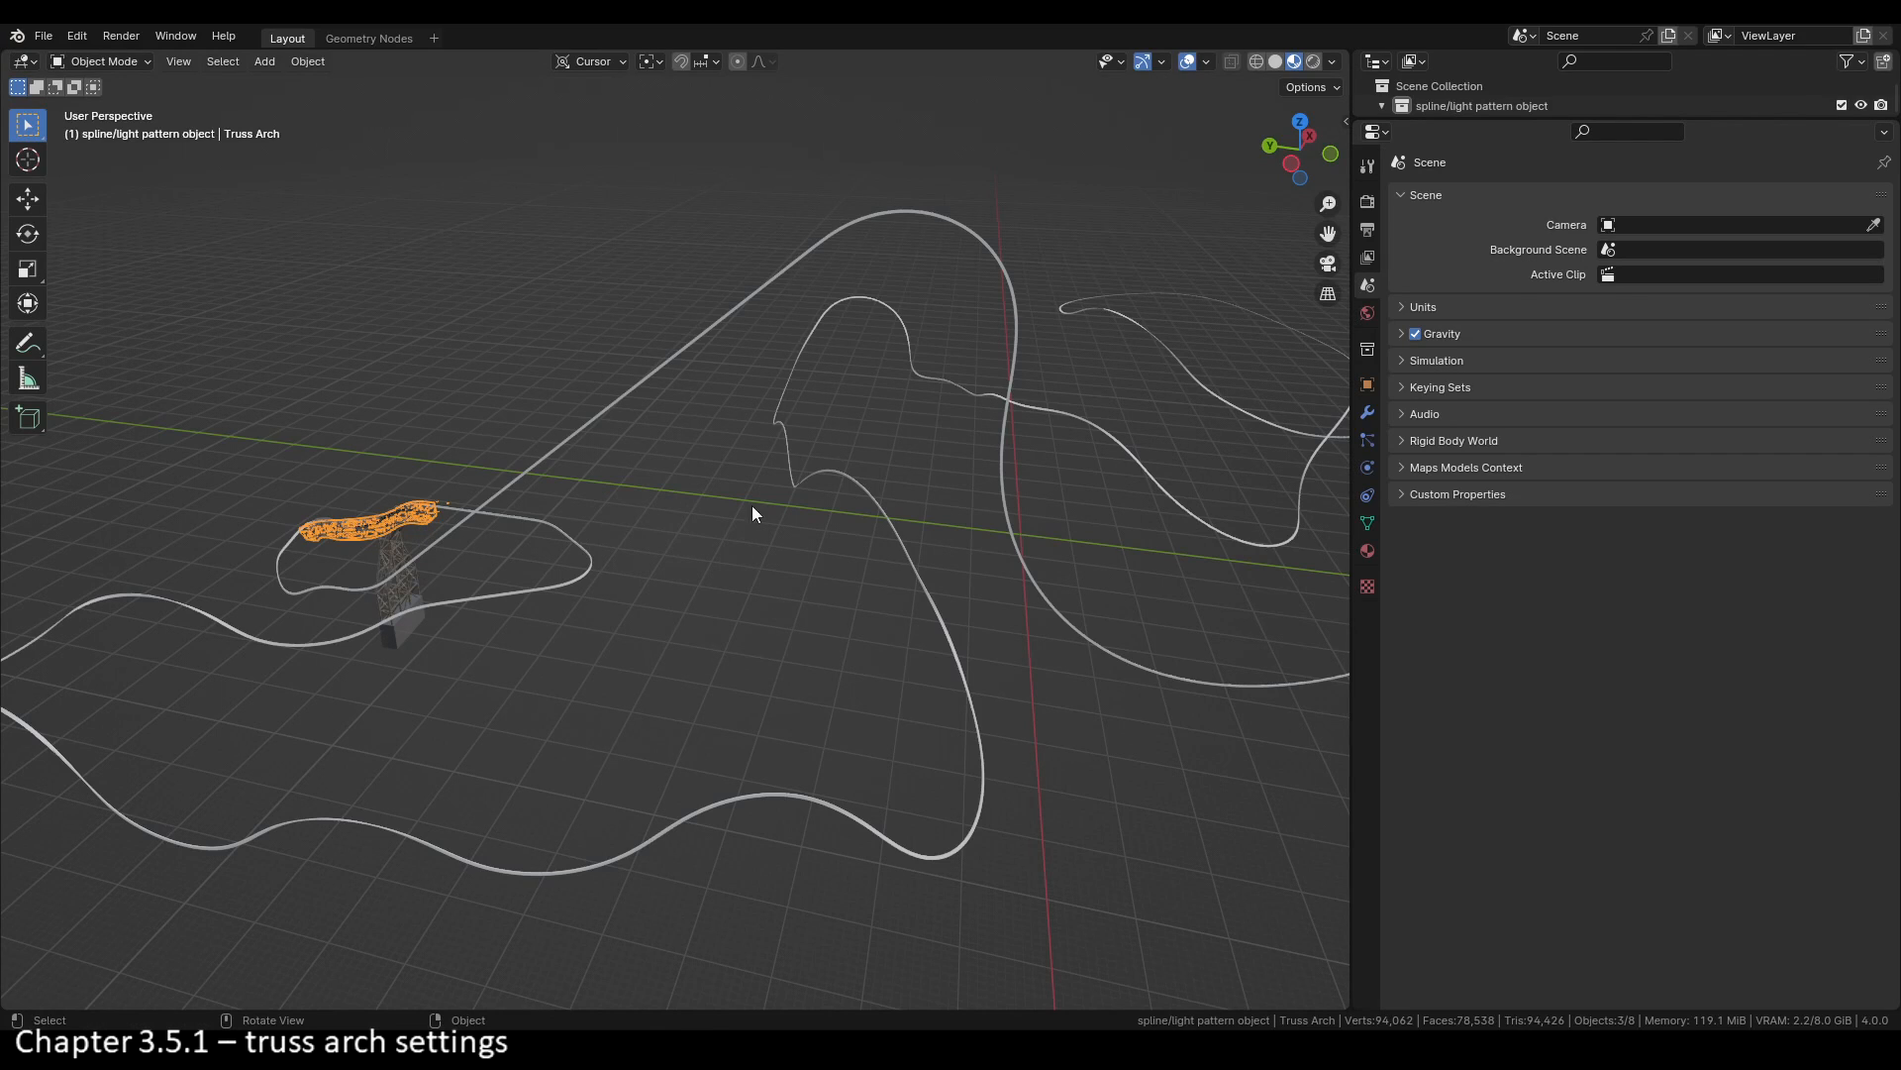
left_click(1369, 416)
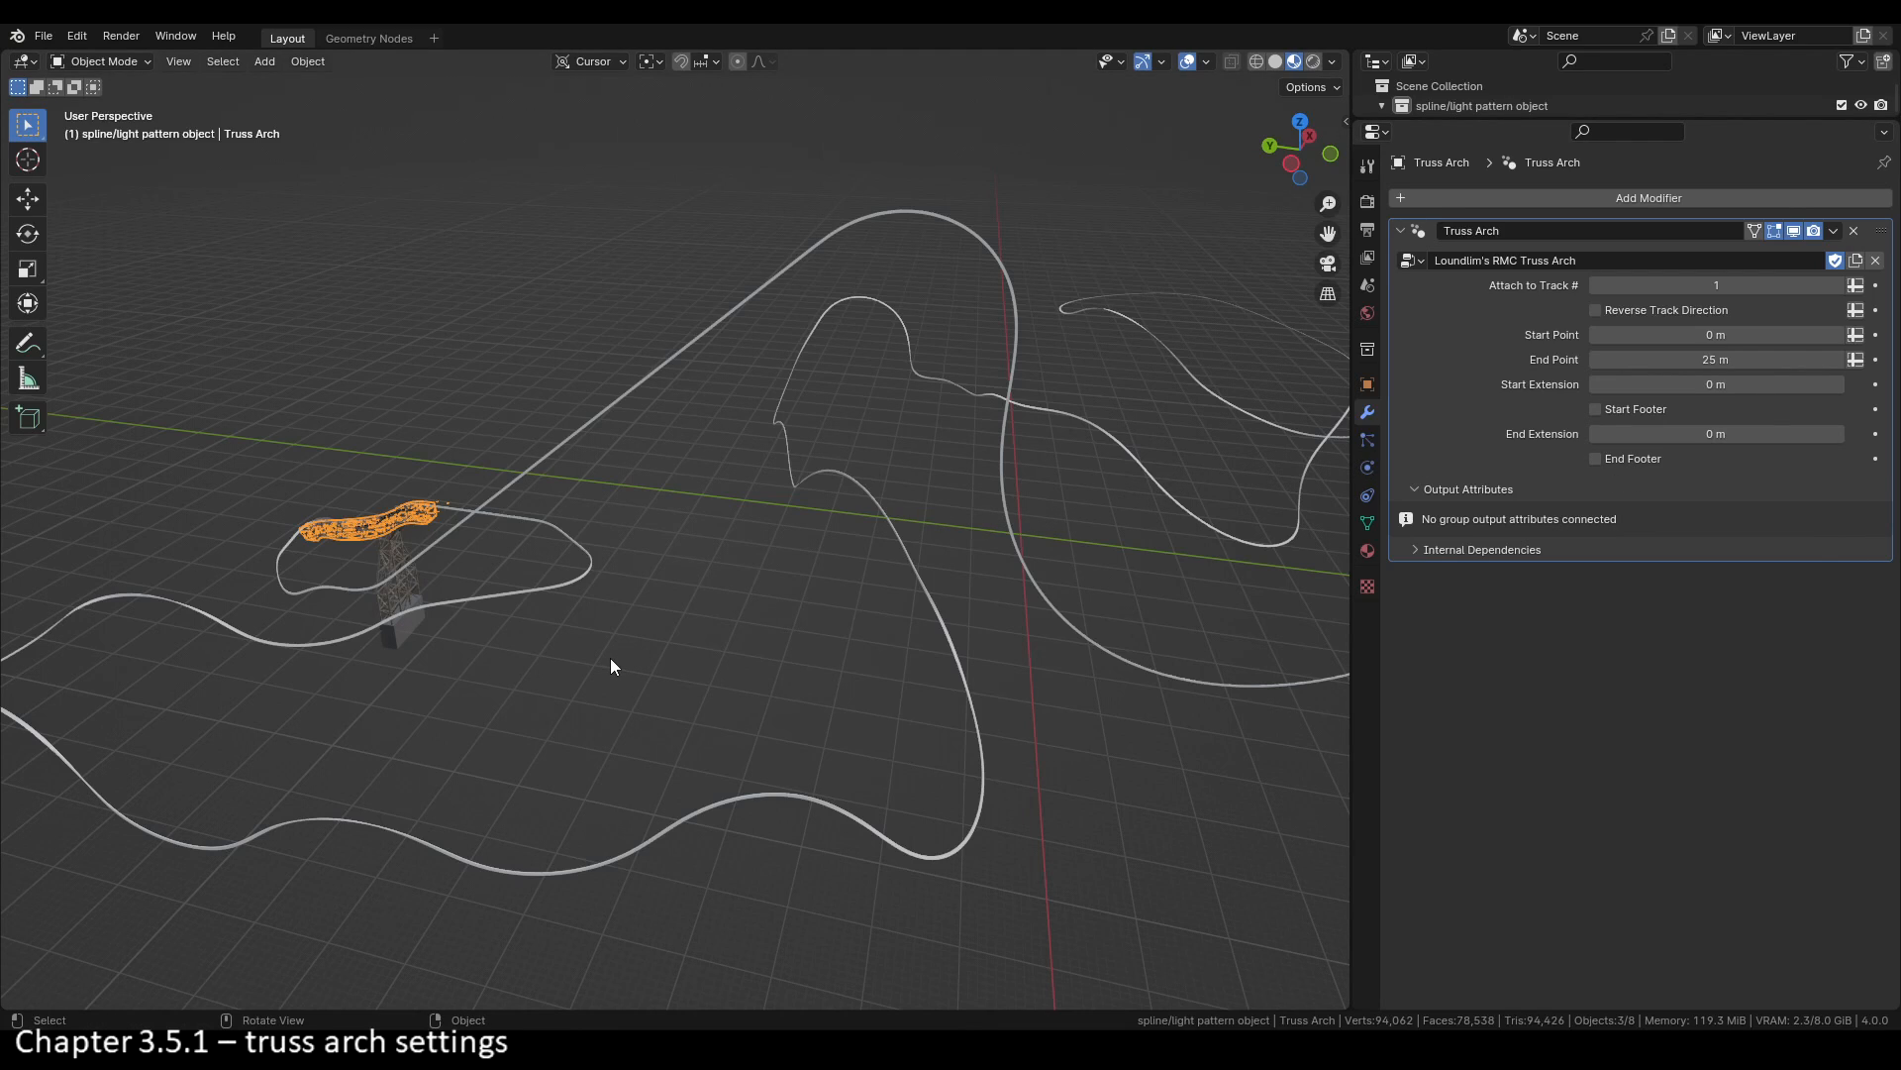
left_click_drag(1654, 357, 1765, 385)
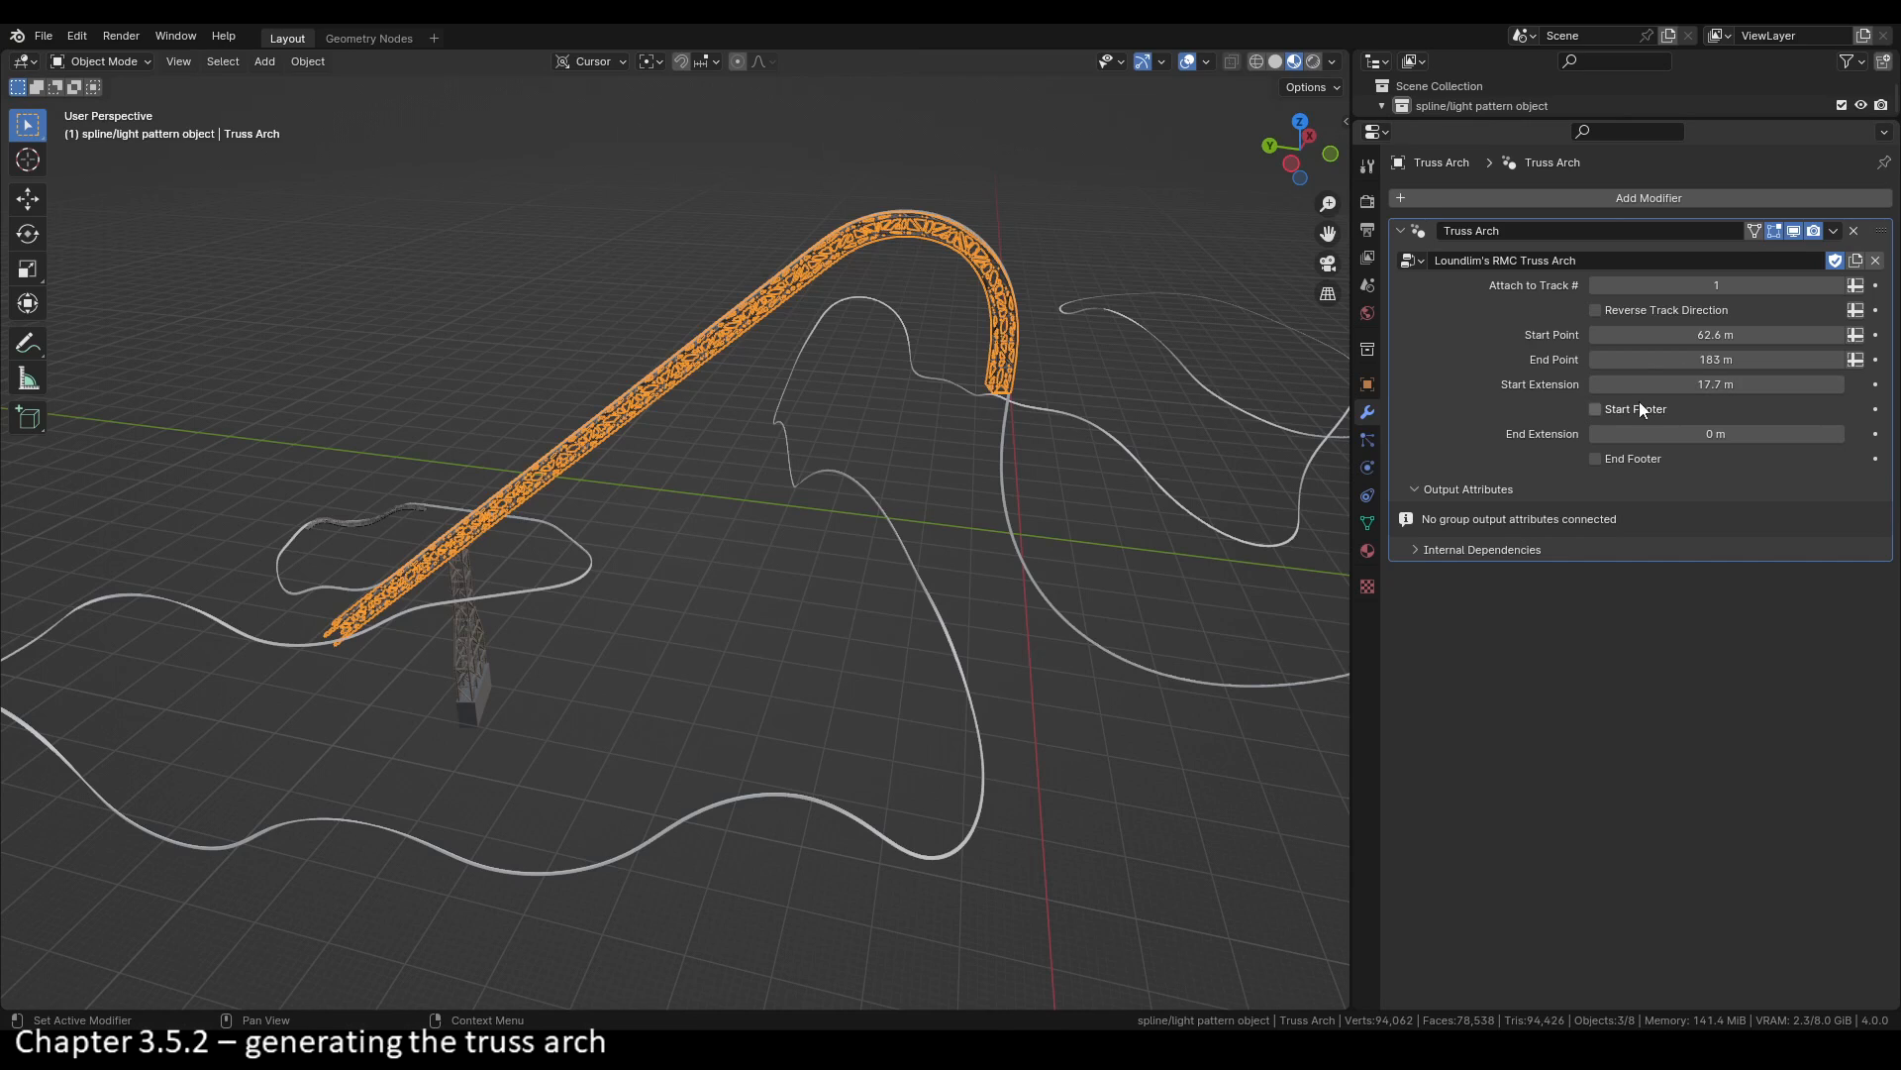
left_click(1632, 411)
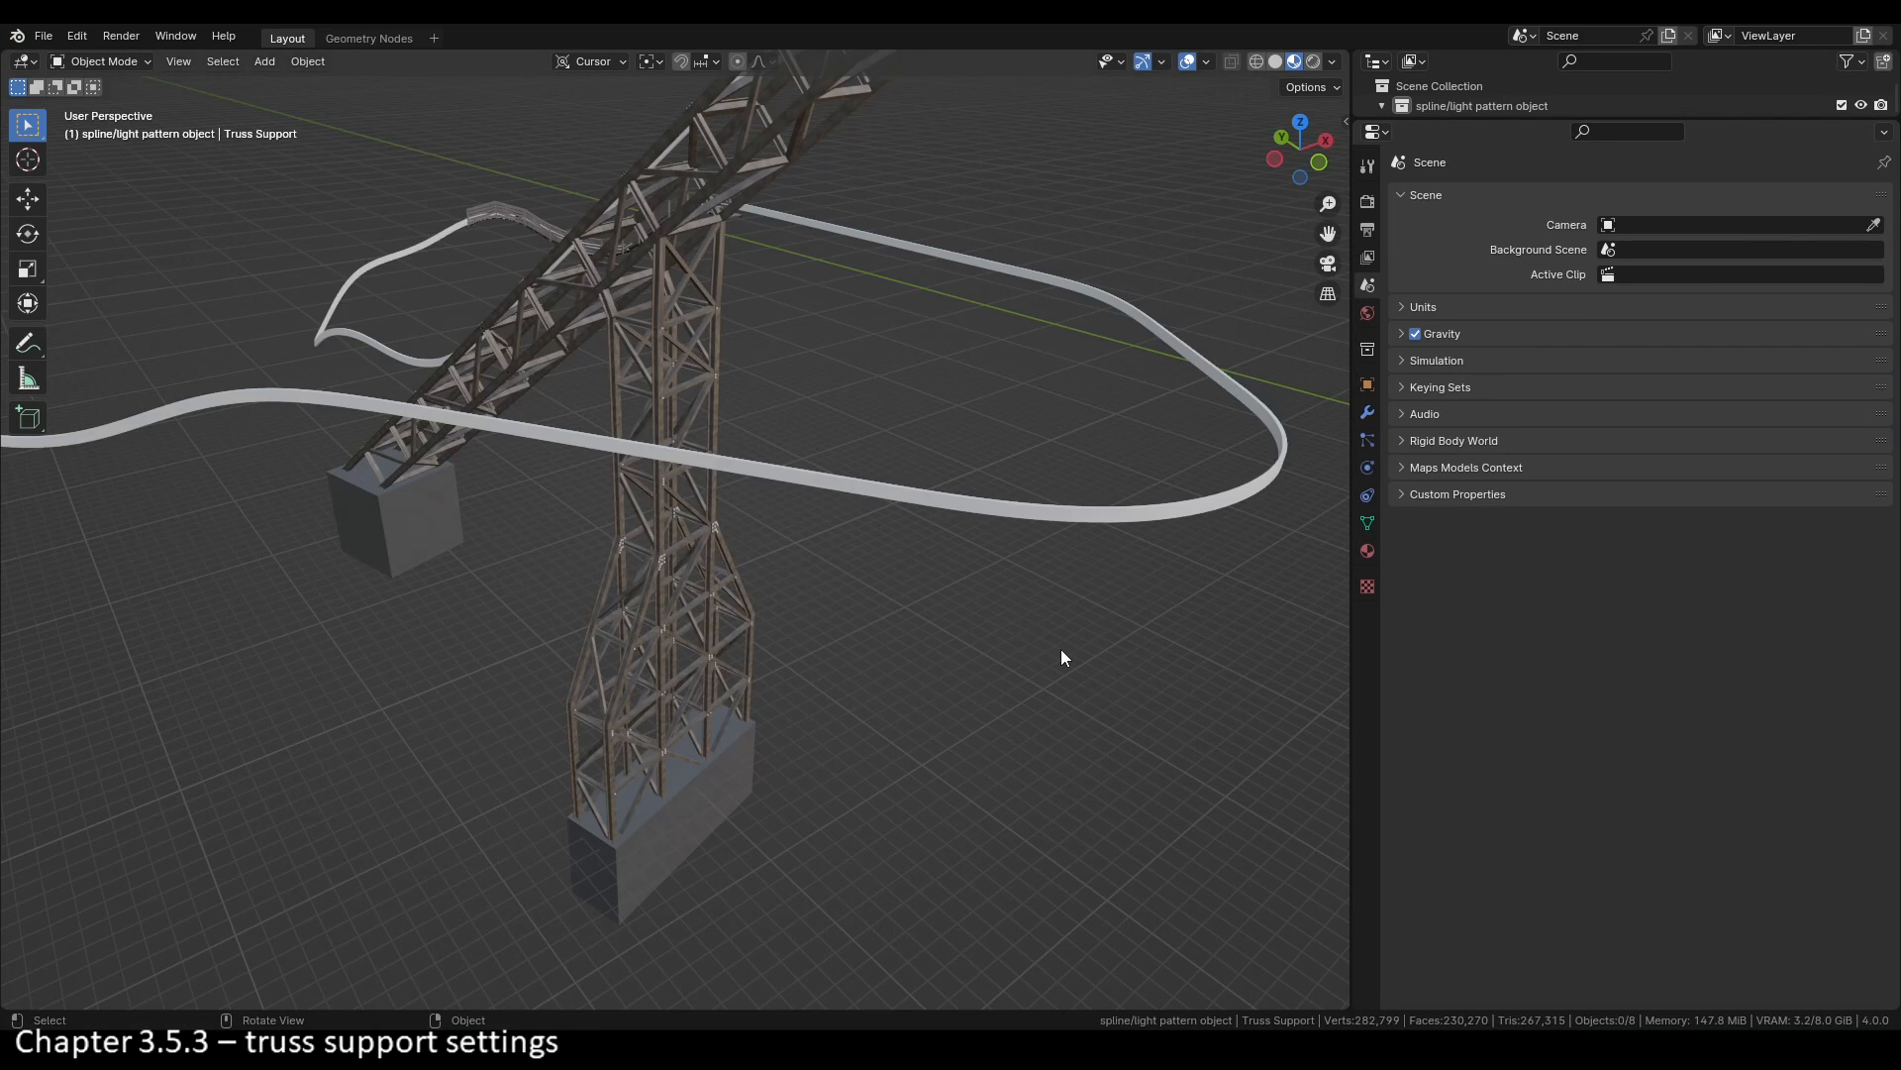
Step: Select the truss support and set its position along the truss arch to 9.1 m and its ground height to -0.03 m
left_click(693, 560)
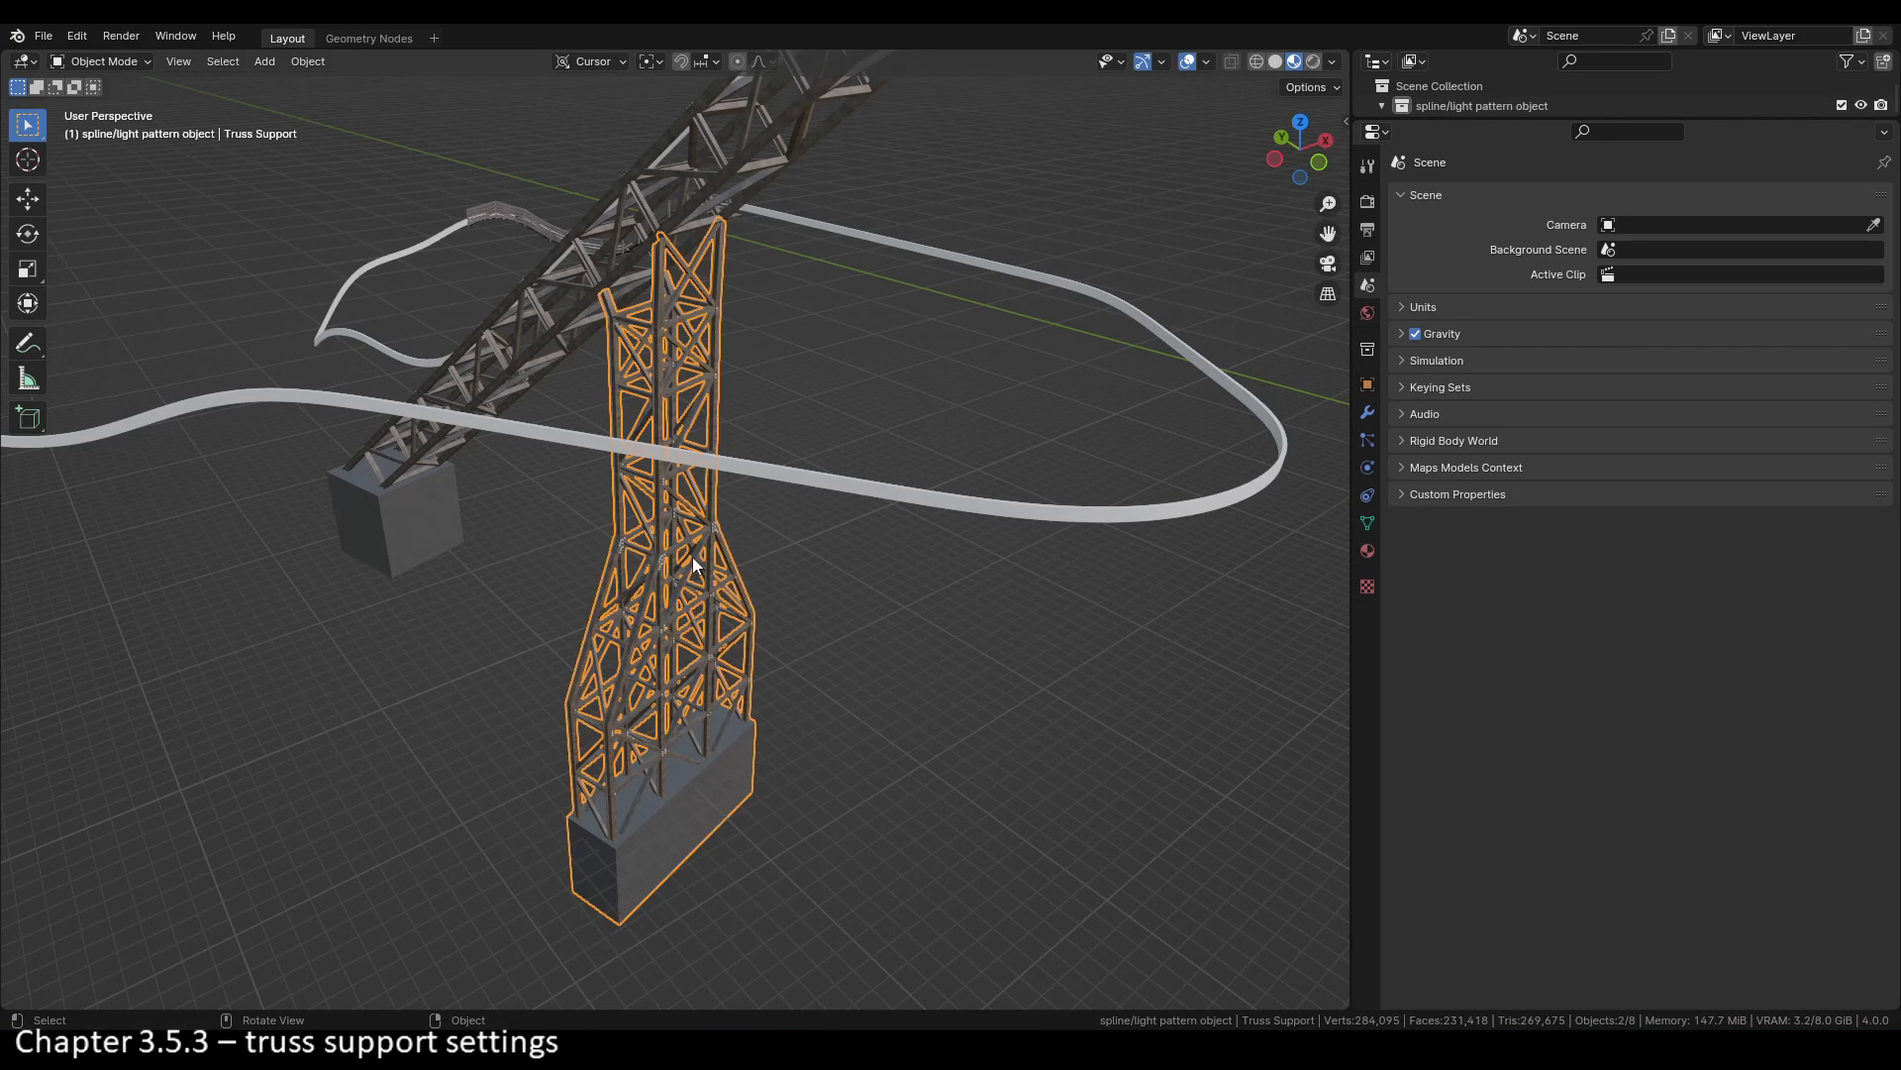
left_click(1367, 414)
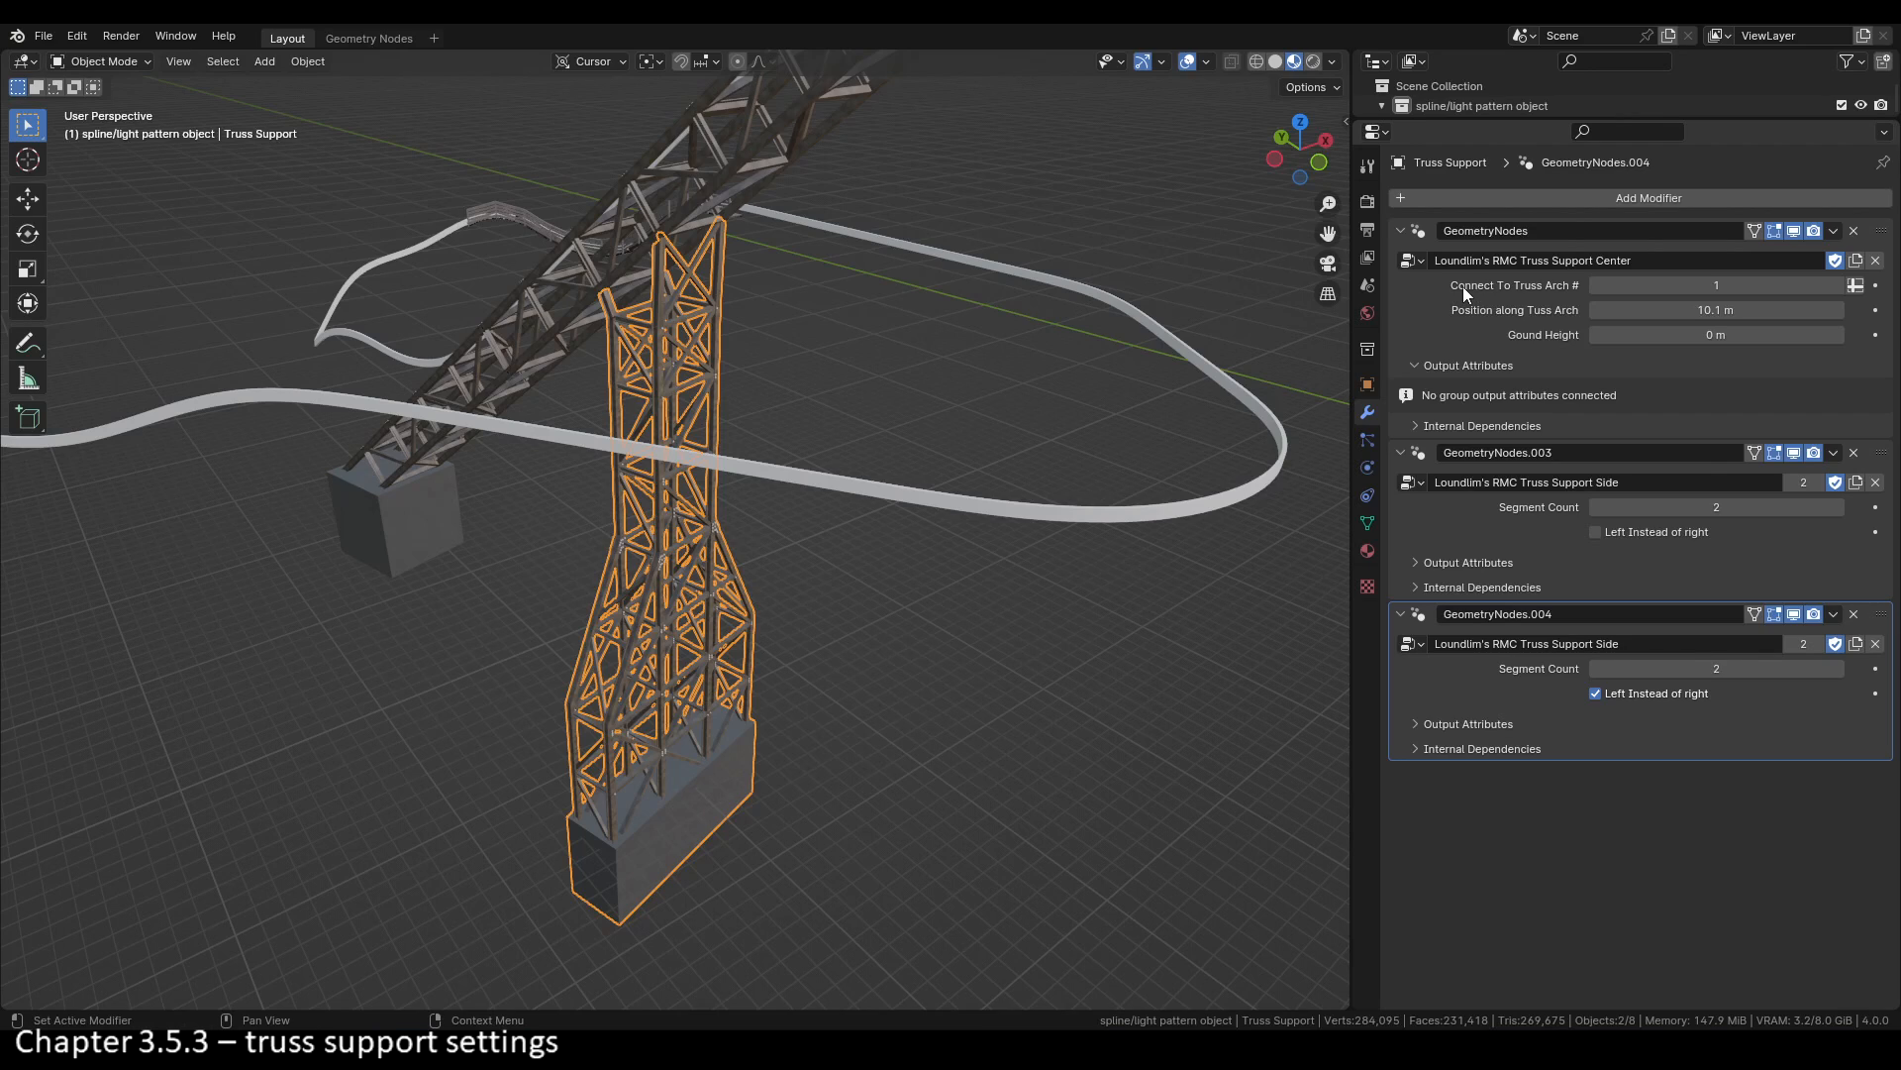
left_click(1839, 285)
left_click(1597, 286)
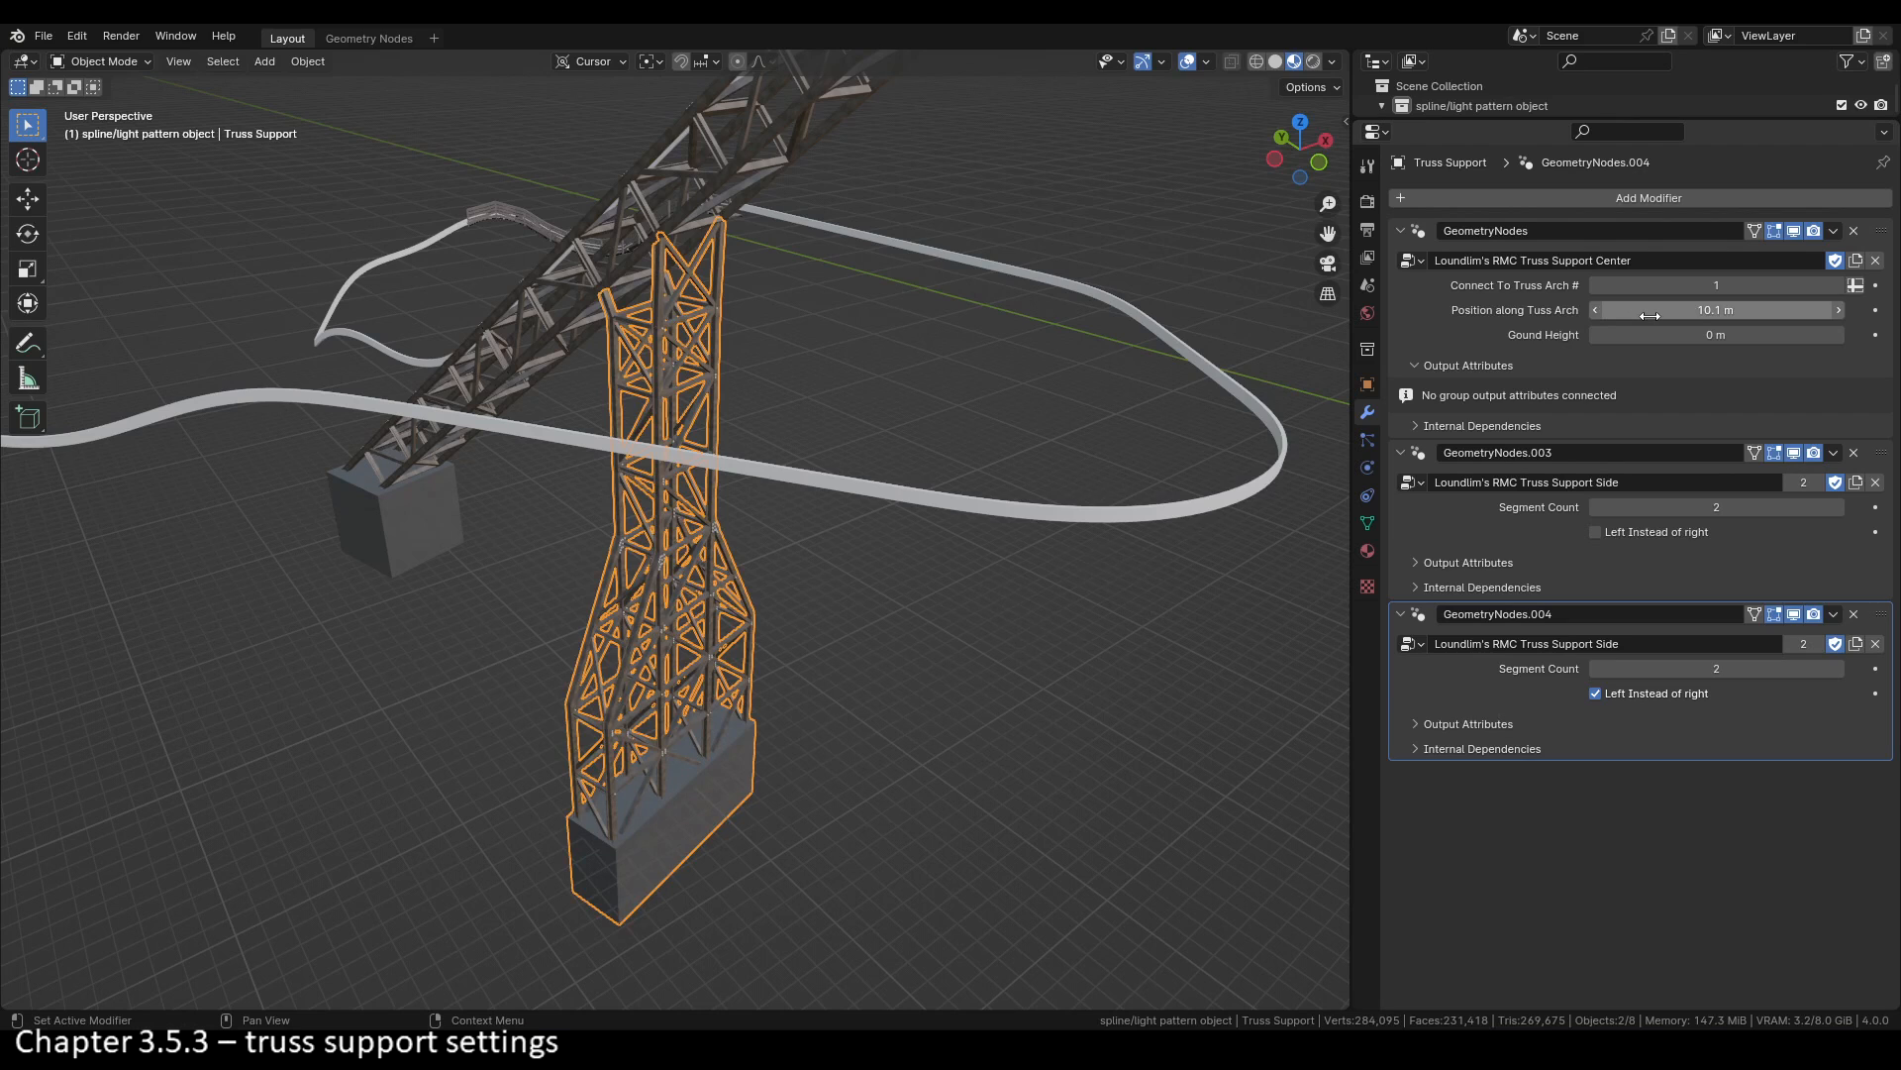
mouse_move(1650, 315)
left_mouse_down()
mouse_move(1763, 315)
mouse_move(1639, 315)
left_mouse_up()
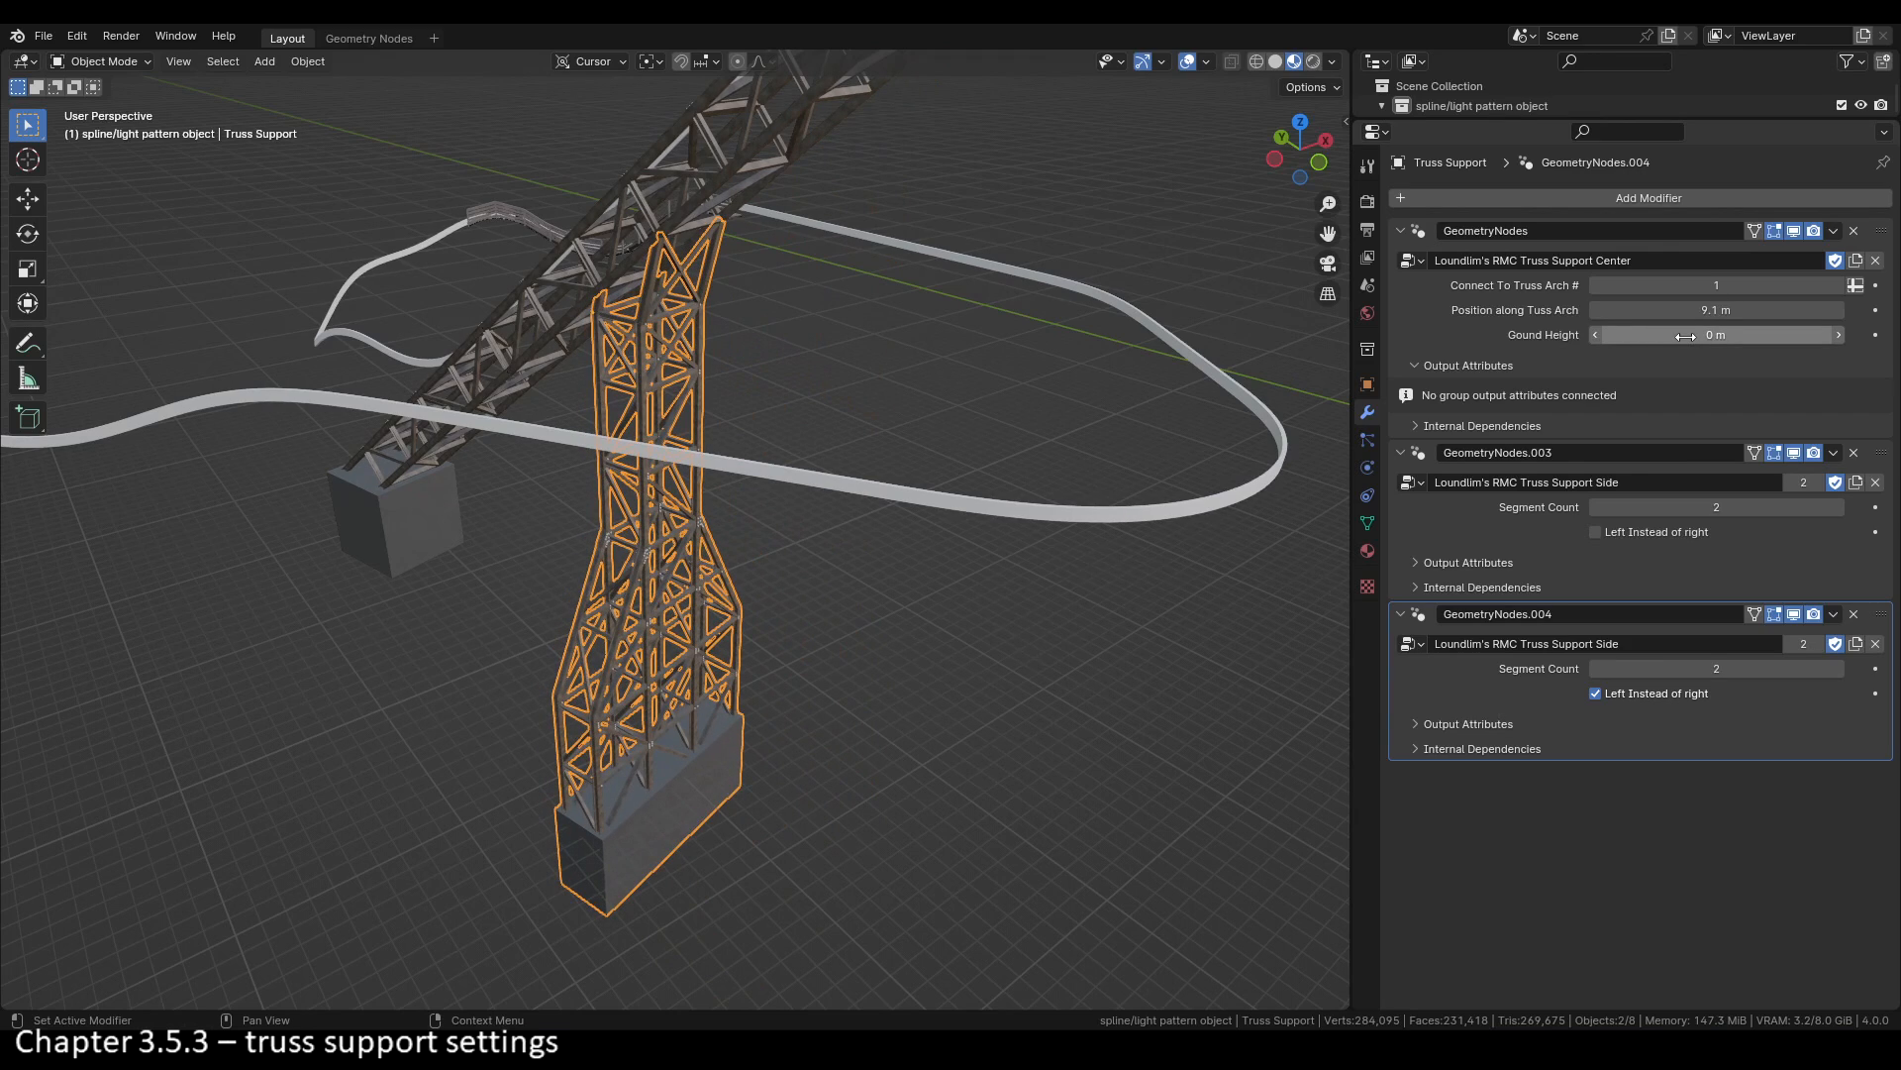
mouse_move(1685, 335)
left_mouse_down()
mouse_move(1718, 336)
mouse_move(1666, 336)
mouse_move(1718, 336)
mouse_move(1687, 336)
left_mouse_up()
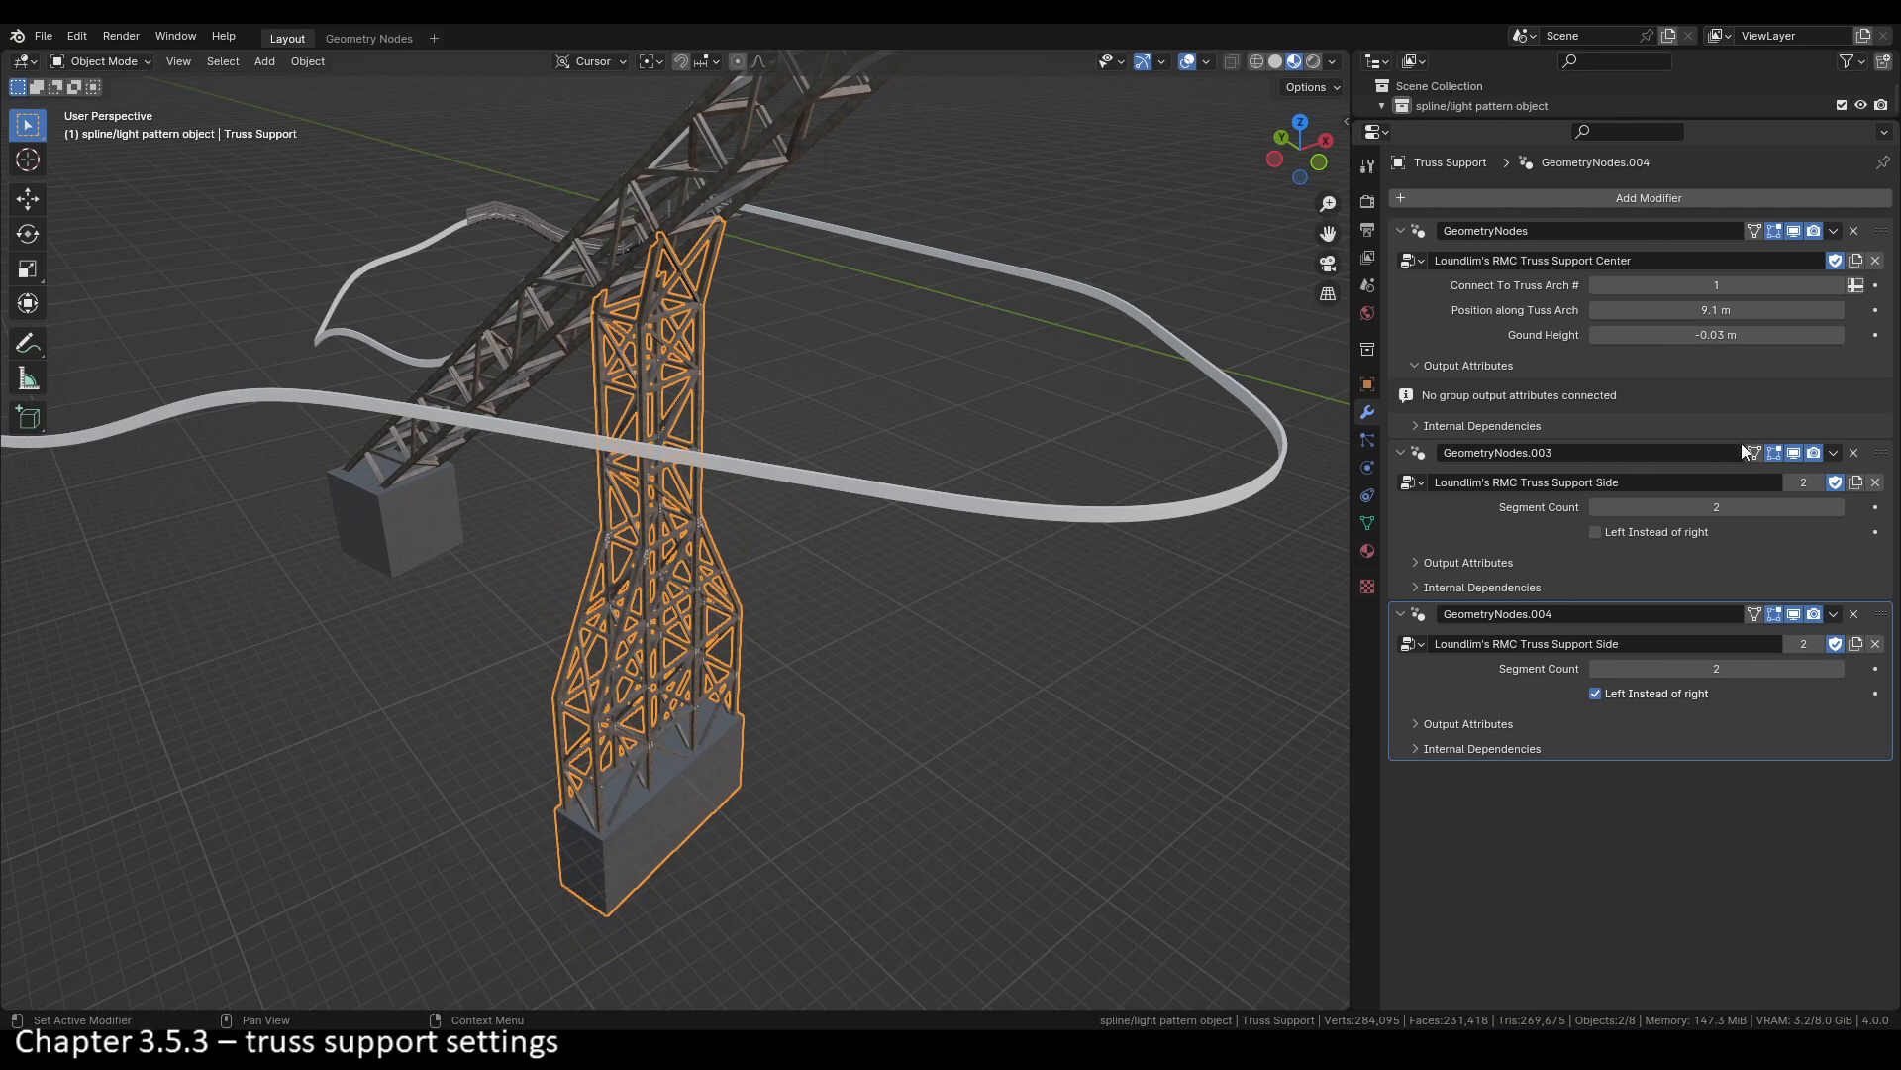
Step: Try a segment count of 4 on the first truss support side modifier and toggle Left Instead of right on the second
left_click(1838, 507)
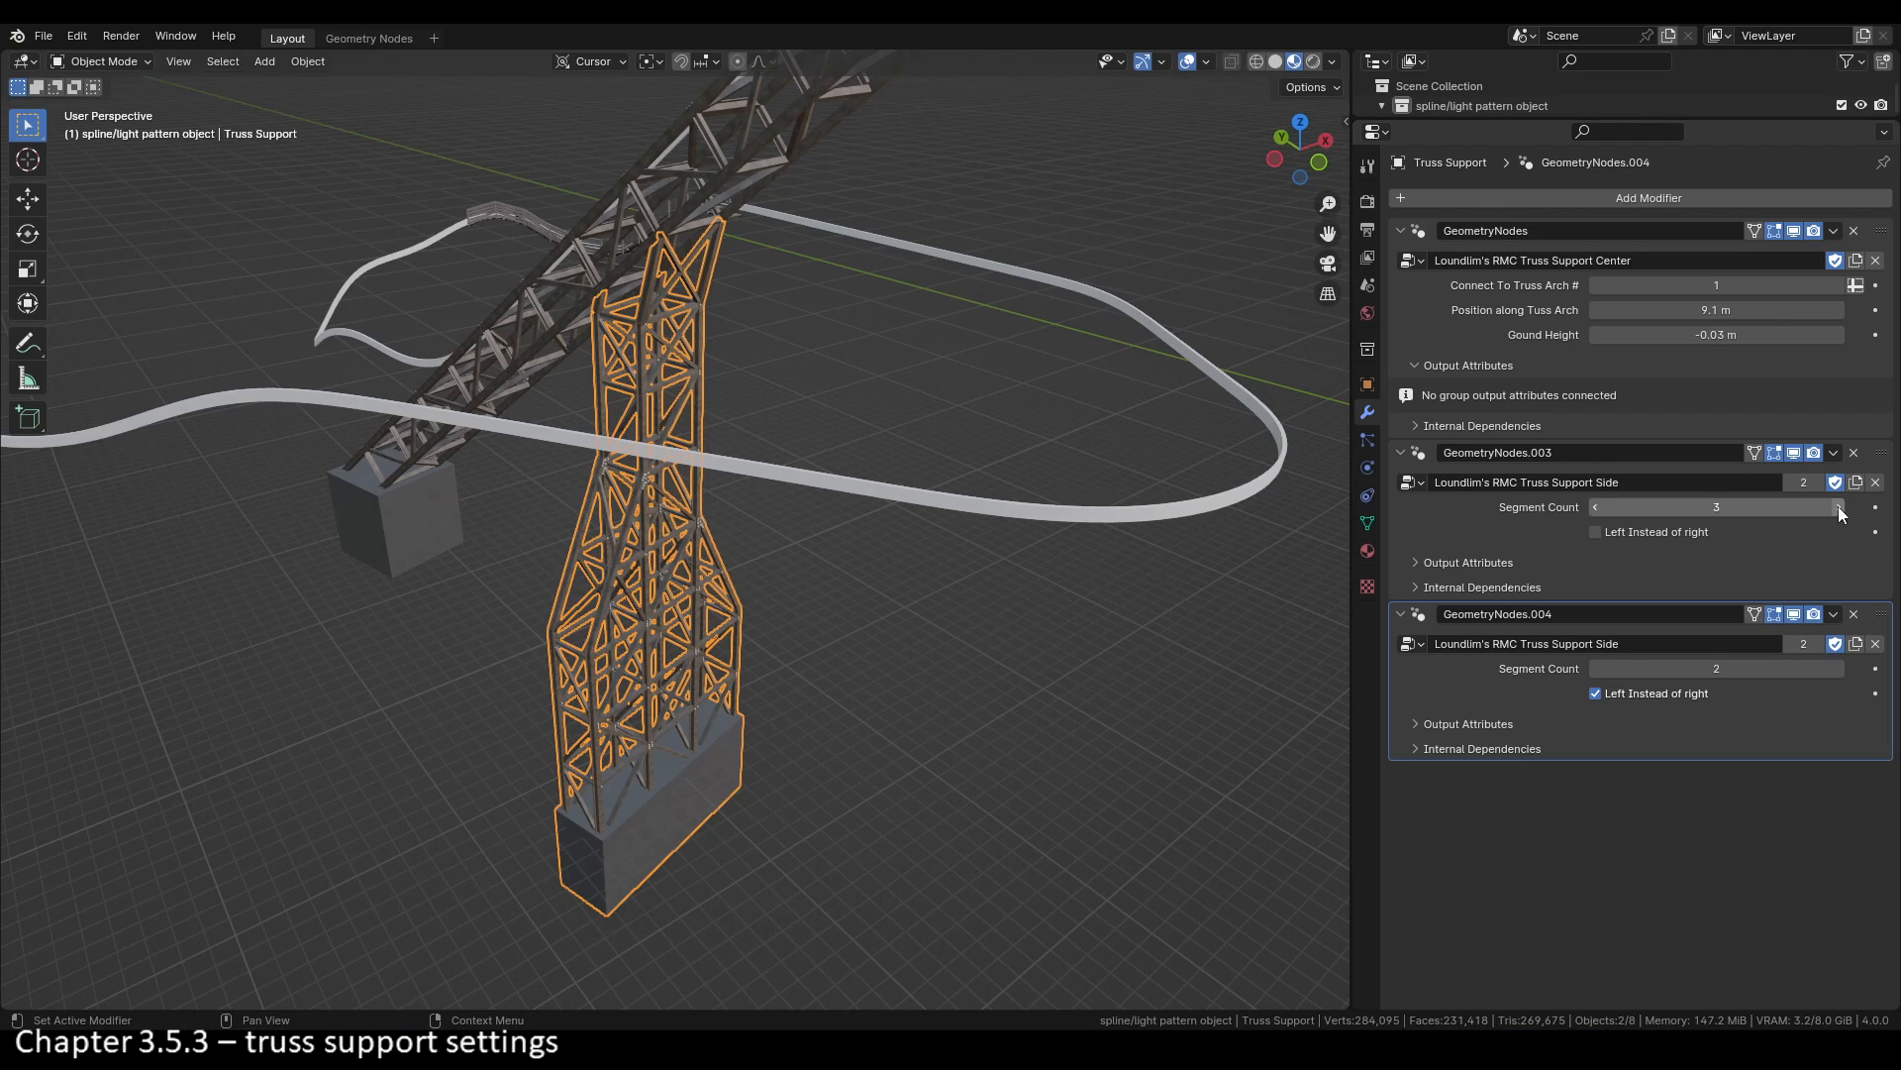
left_click(1838, 507)
left_click(1838, 507)
left_click(1596, 507)
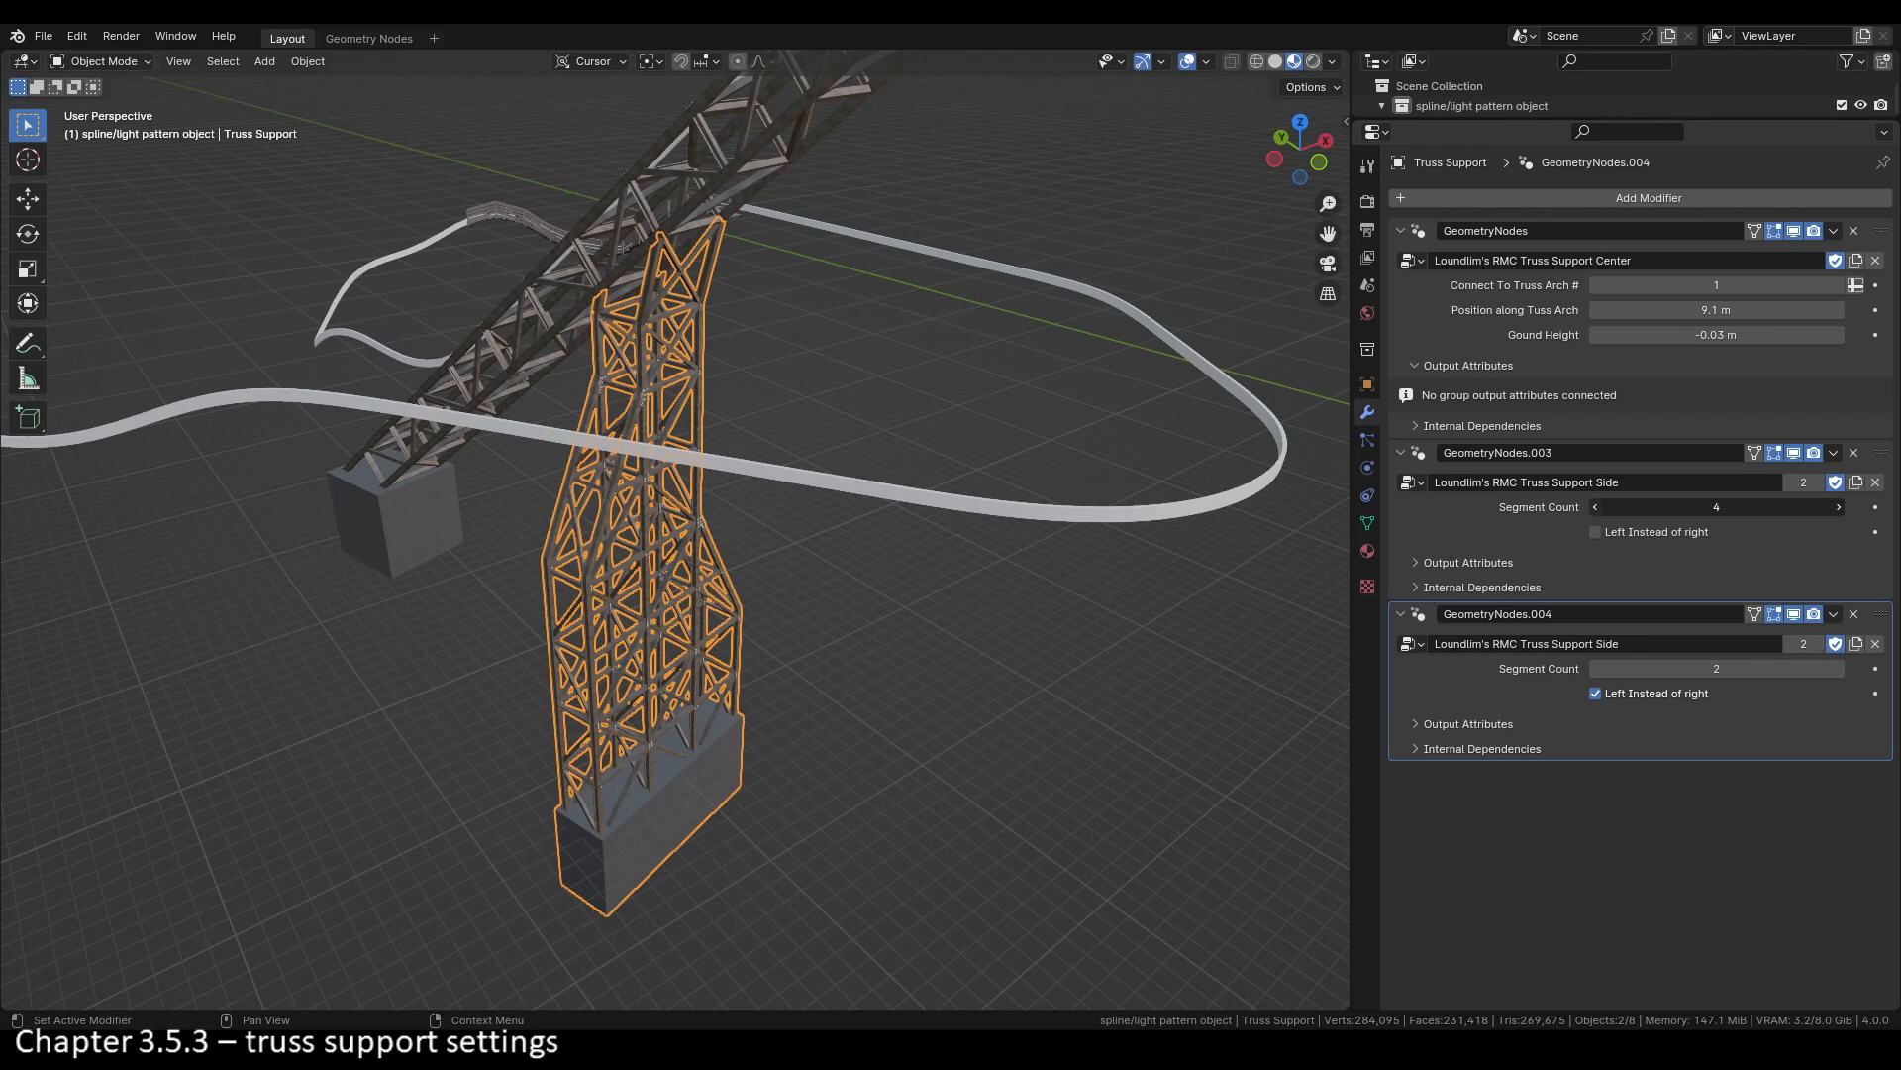
left_click(1597, 694)
left_click(1597, 695)
left_click(1597, 694)
left_click(1597, 694)
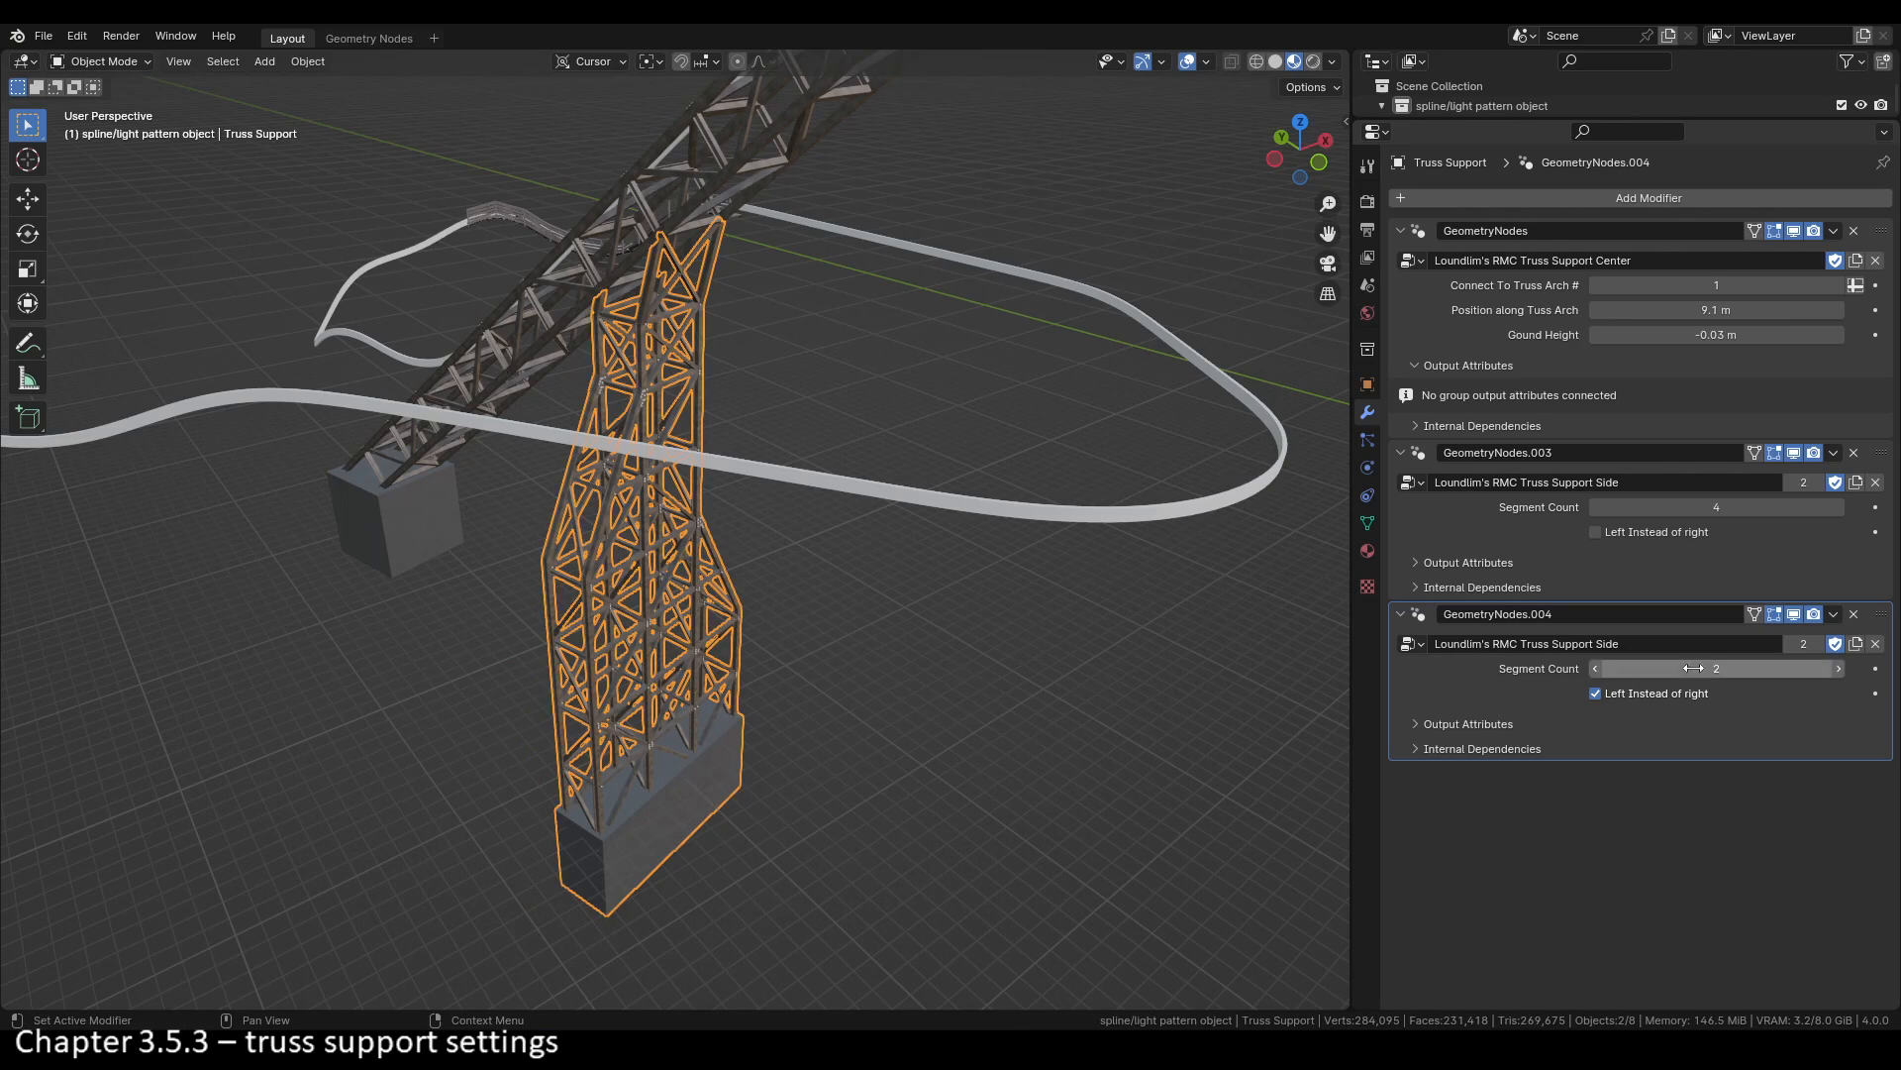
Step: Duplicate the truss support's first side modifier and remove the duplicate
left_click(1834, 454)
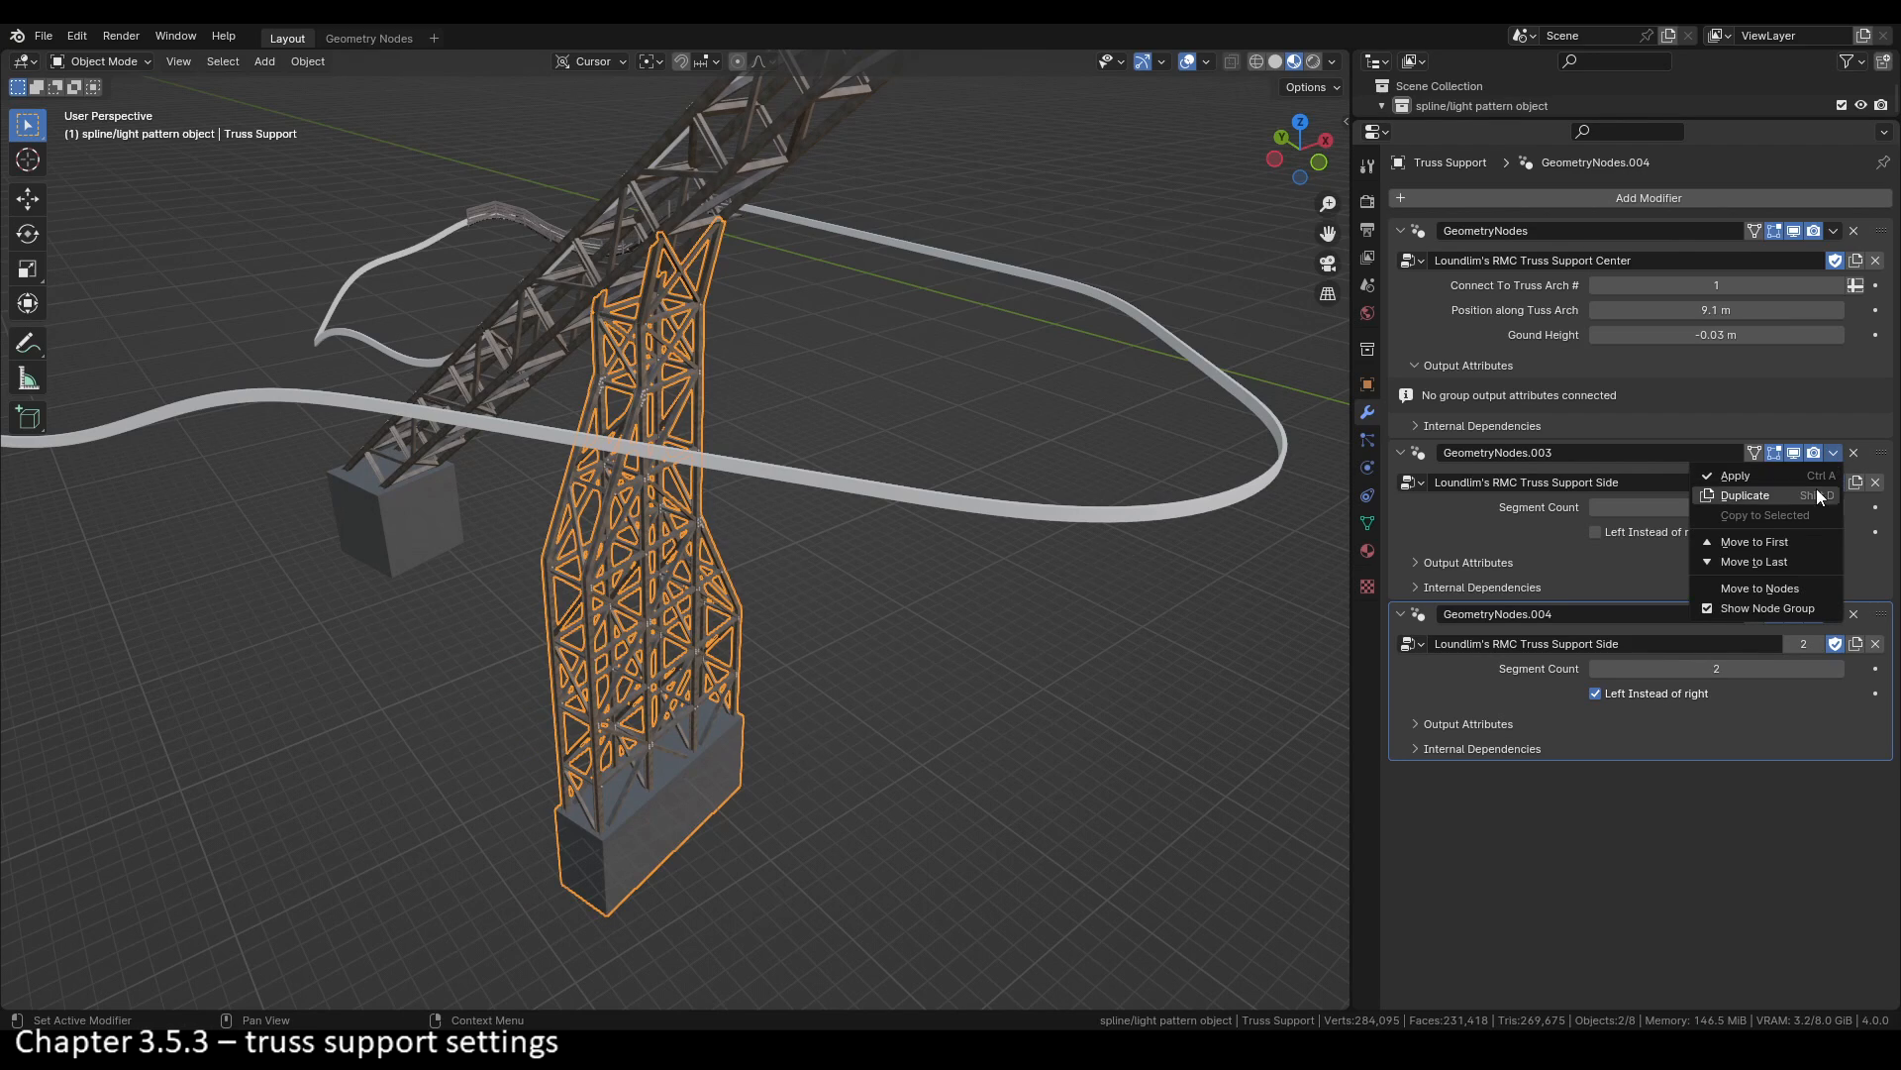
left_click(1809, 496)
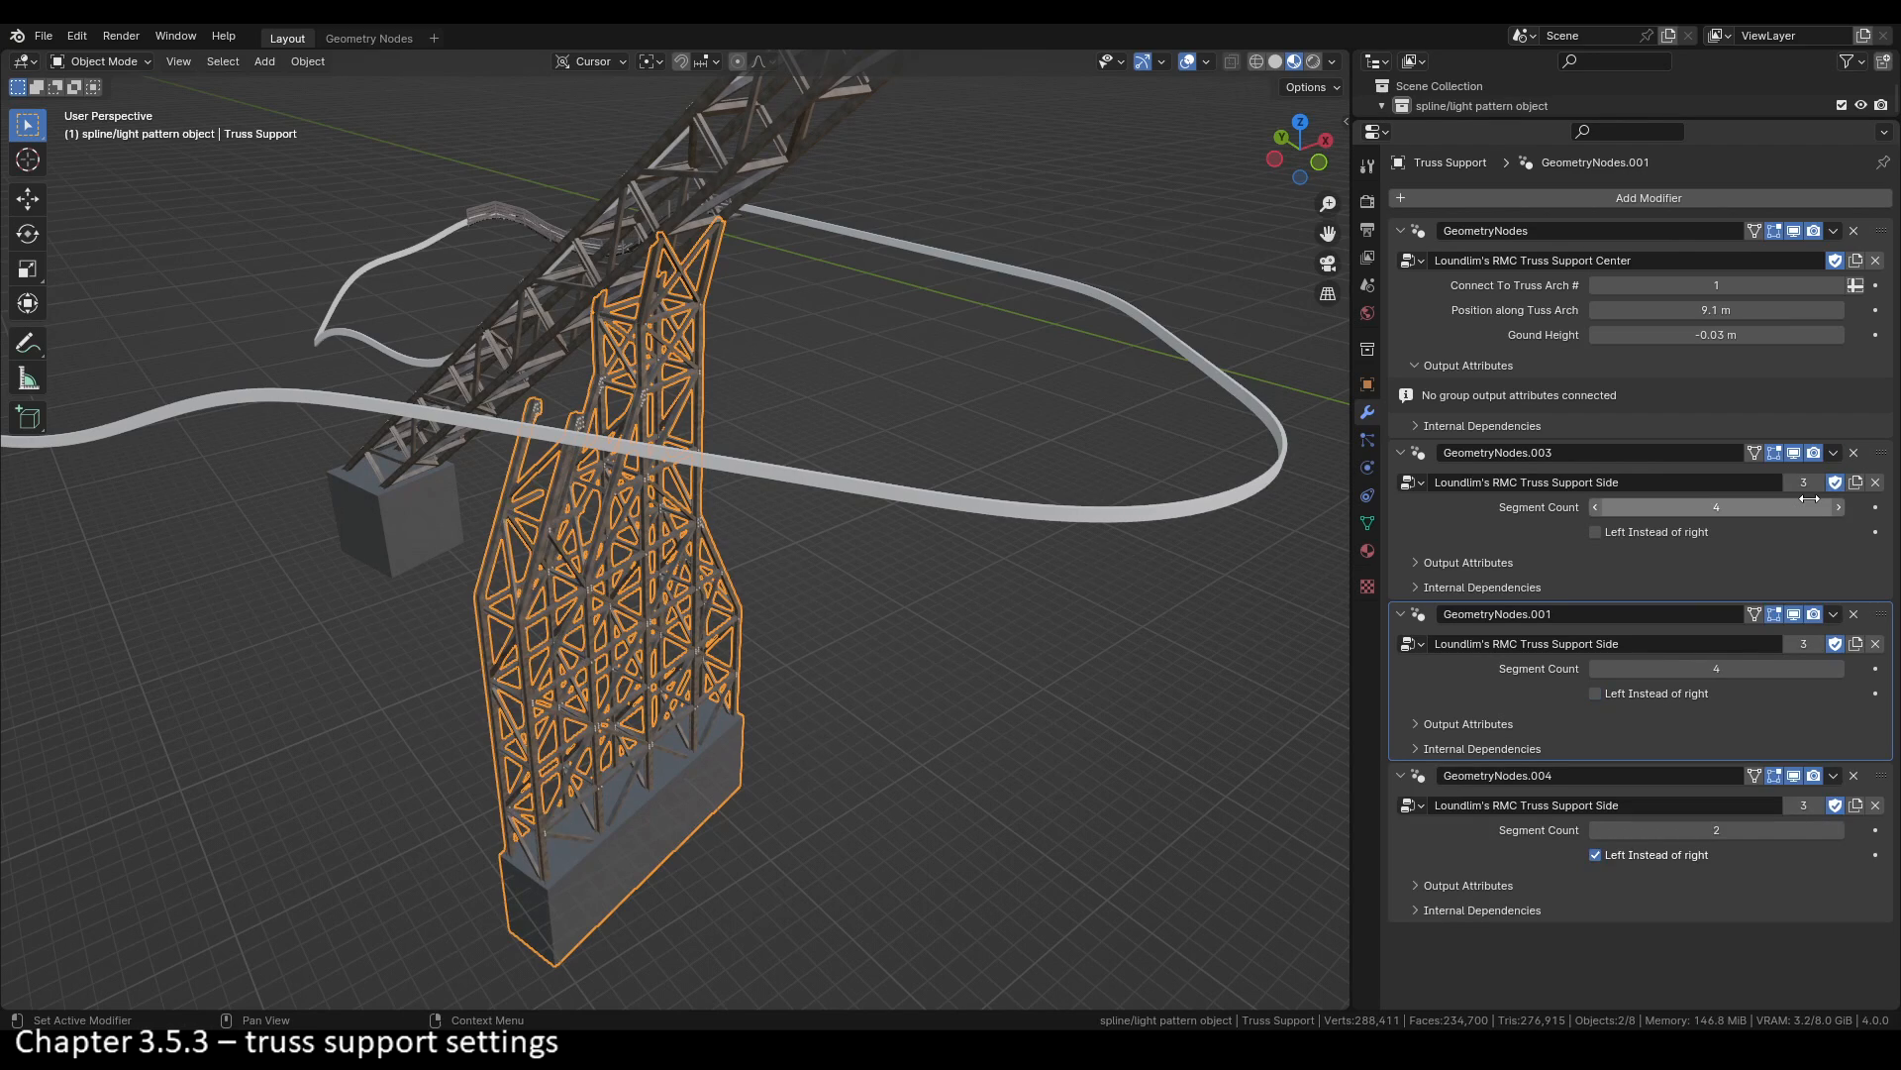
left_click(1853, 615)
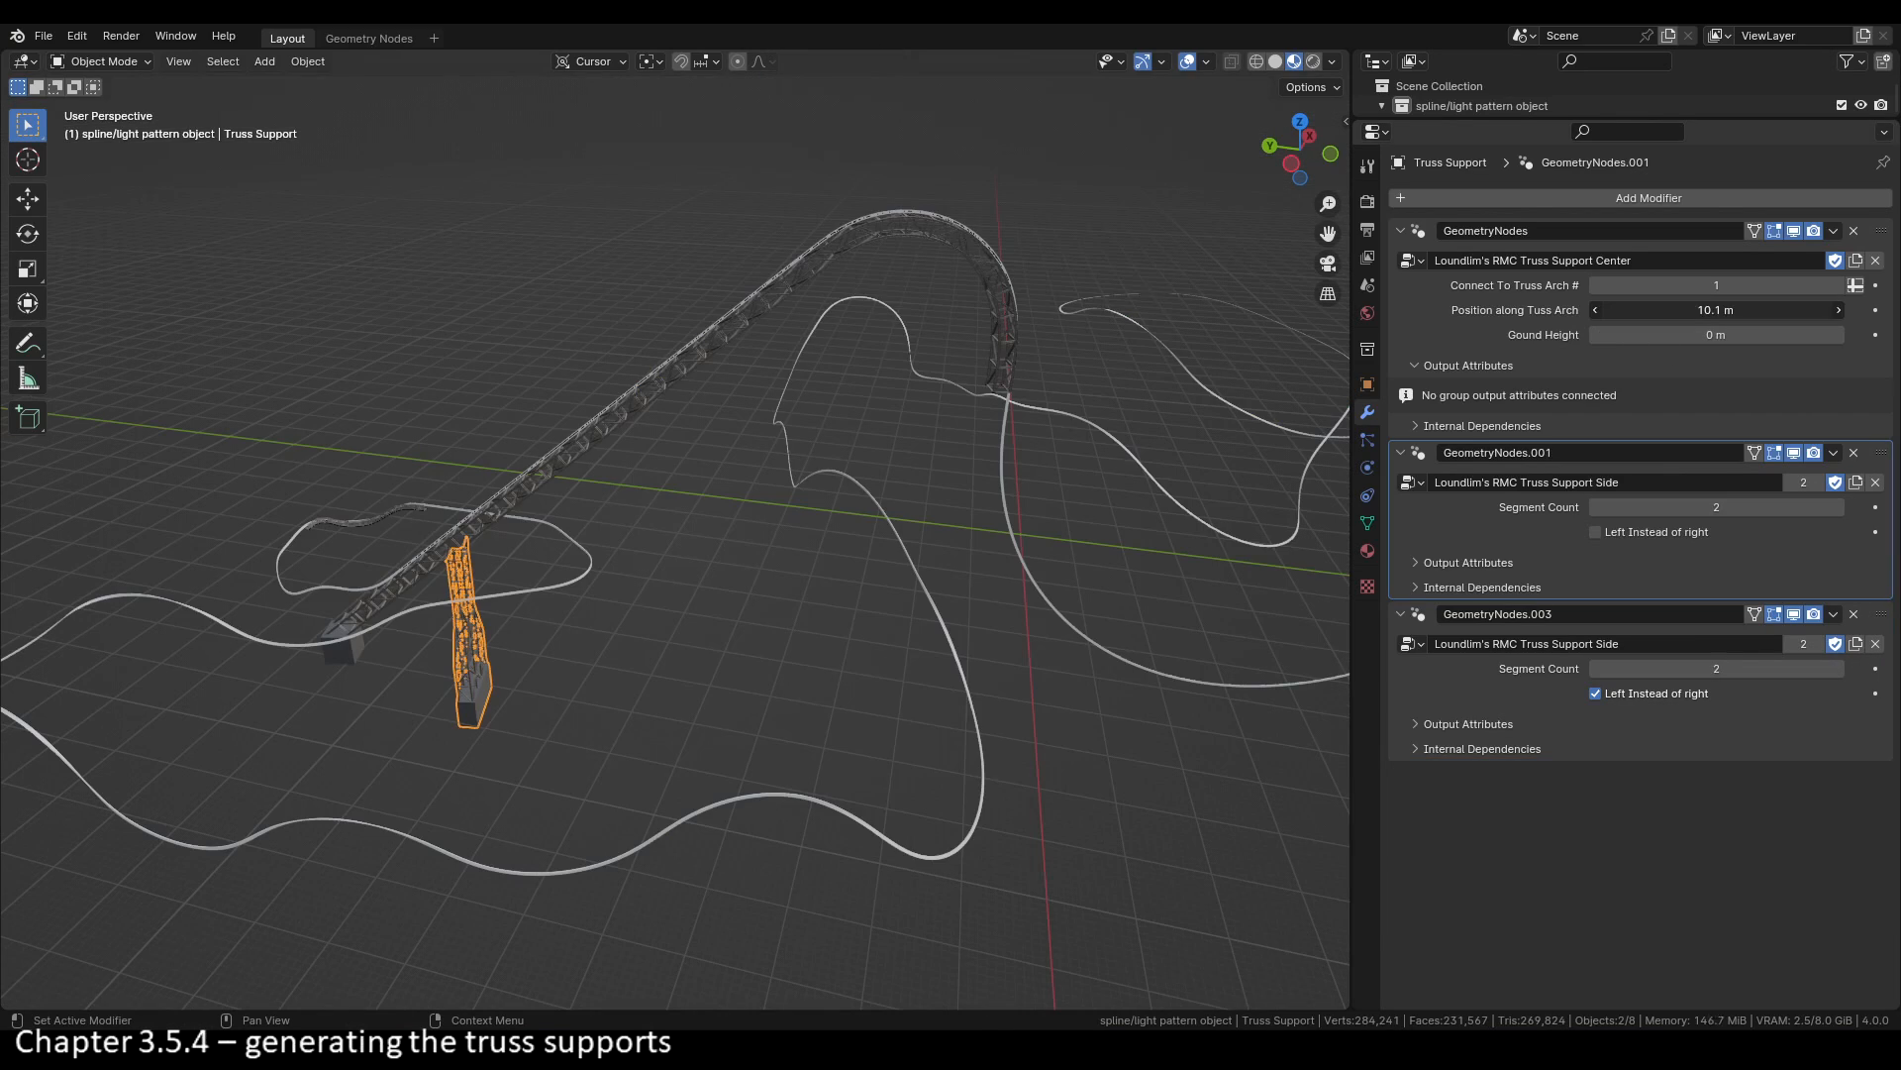
Step: Place the truss support 124 m along the truss arch and duplicate it to add further supports, including ones at 66 m and 16.8 m
left_click_drag(1717, 310, 1872, 310)
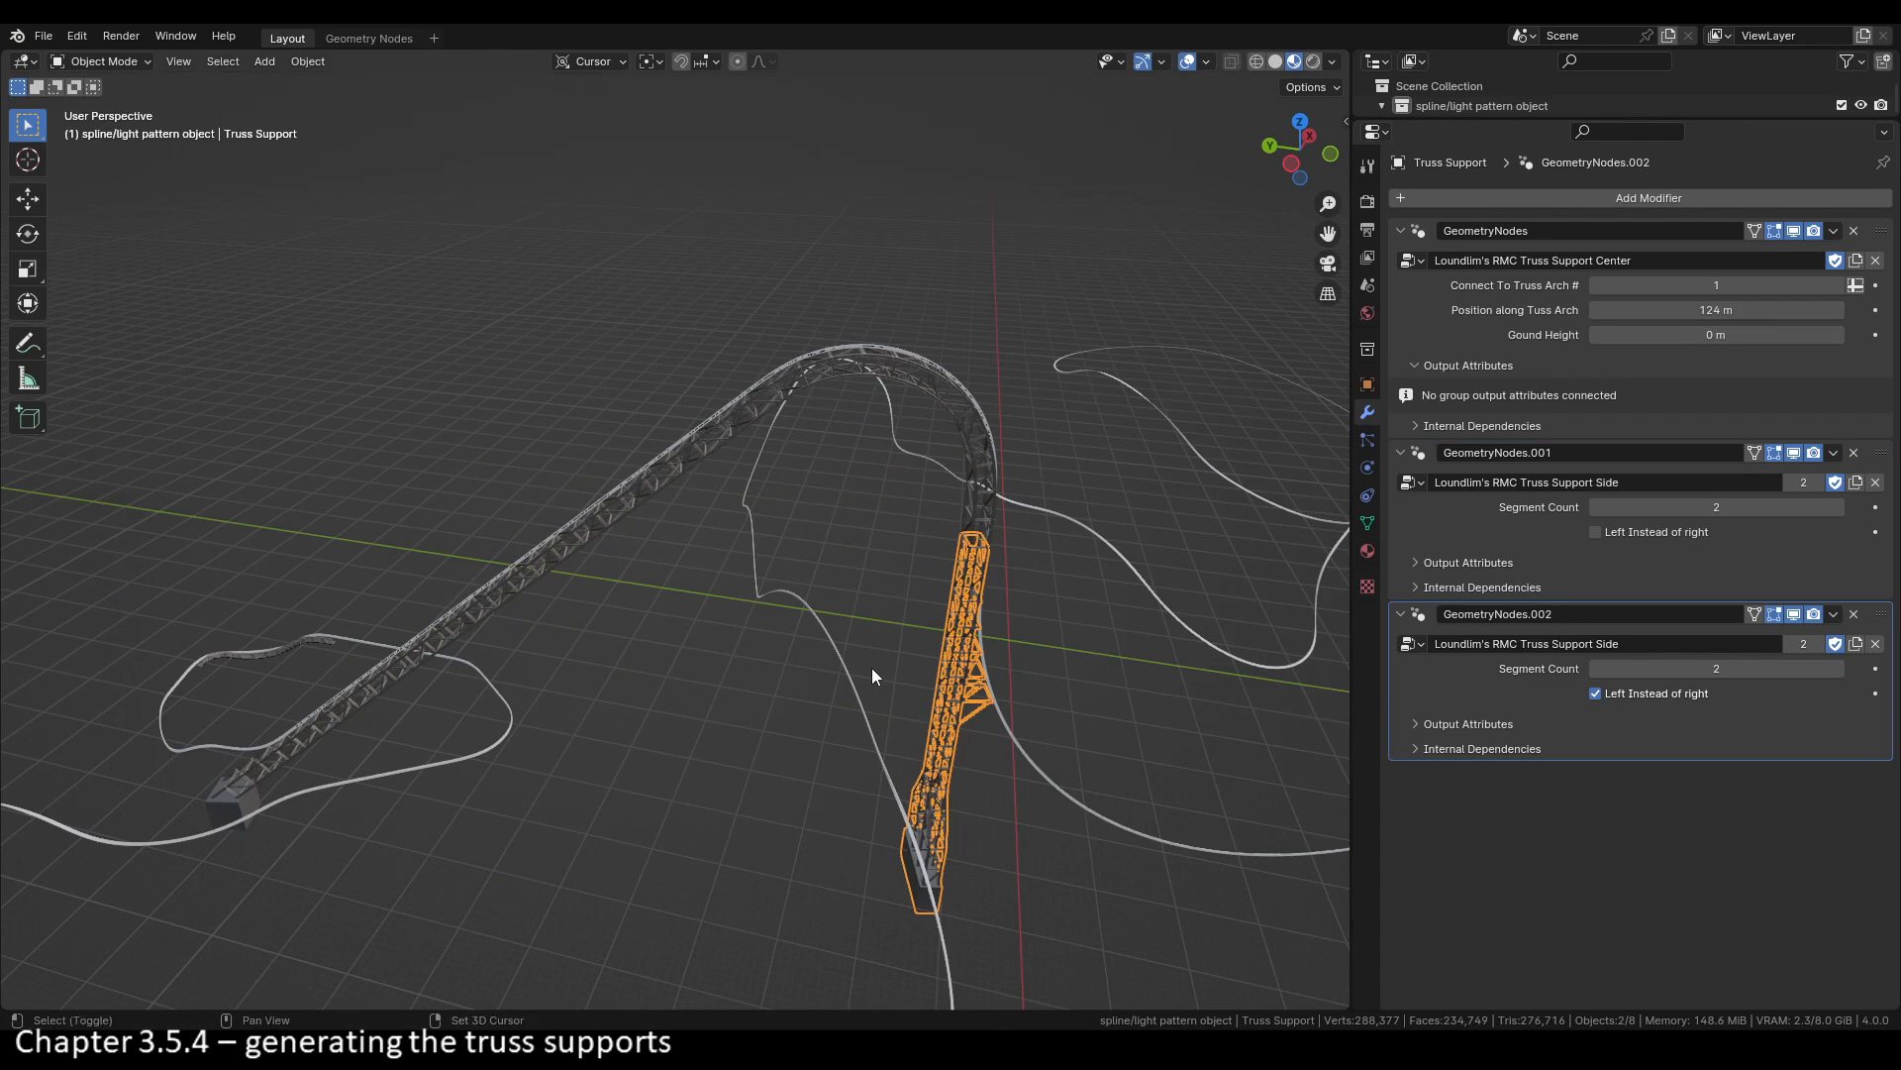
key("shift+d")
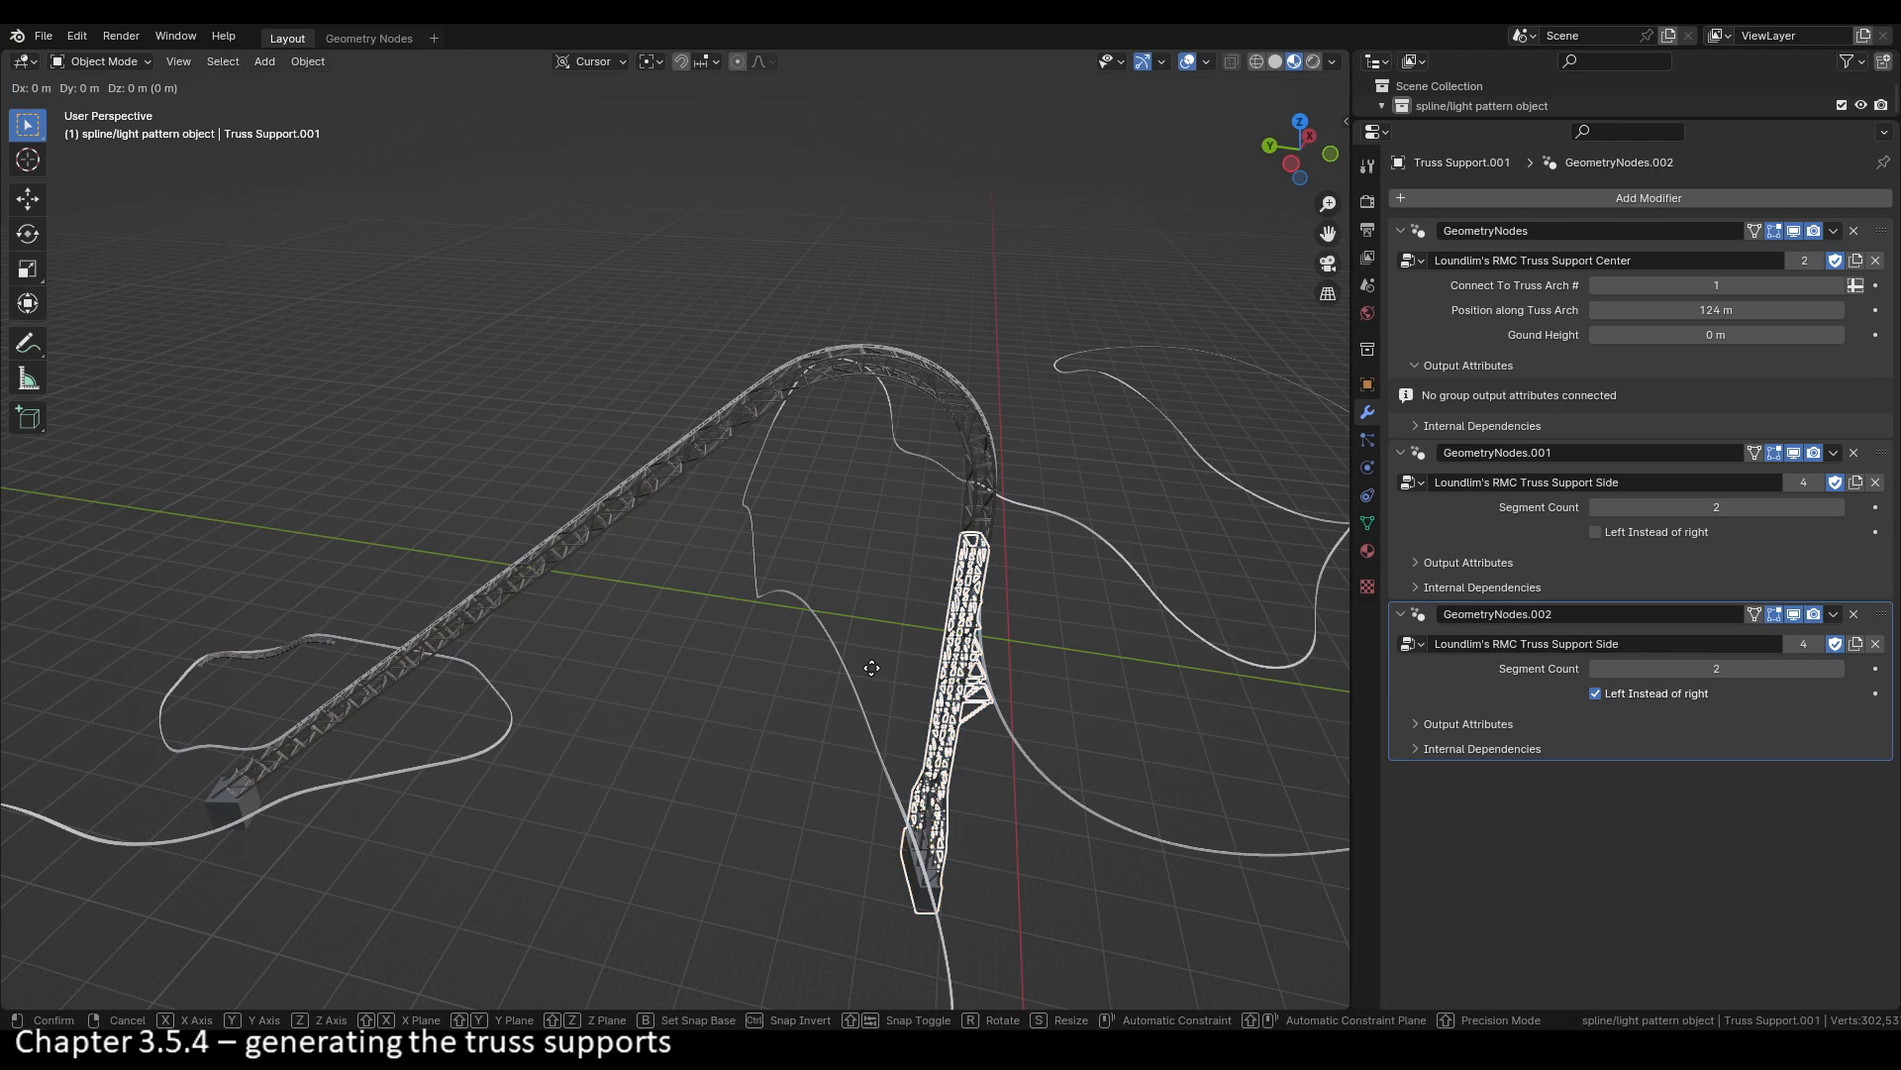
left_click(871, 669)
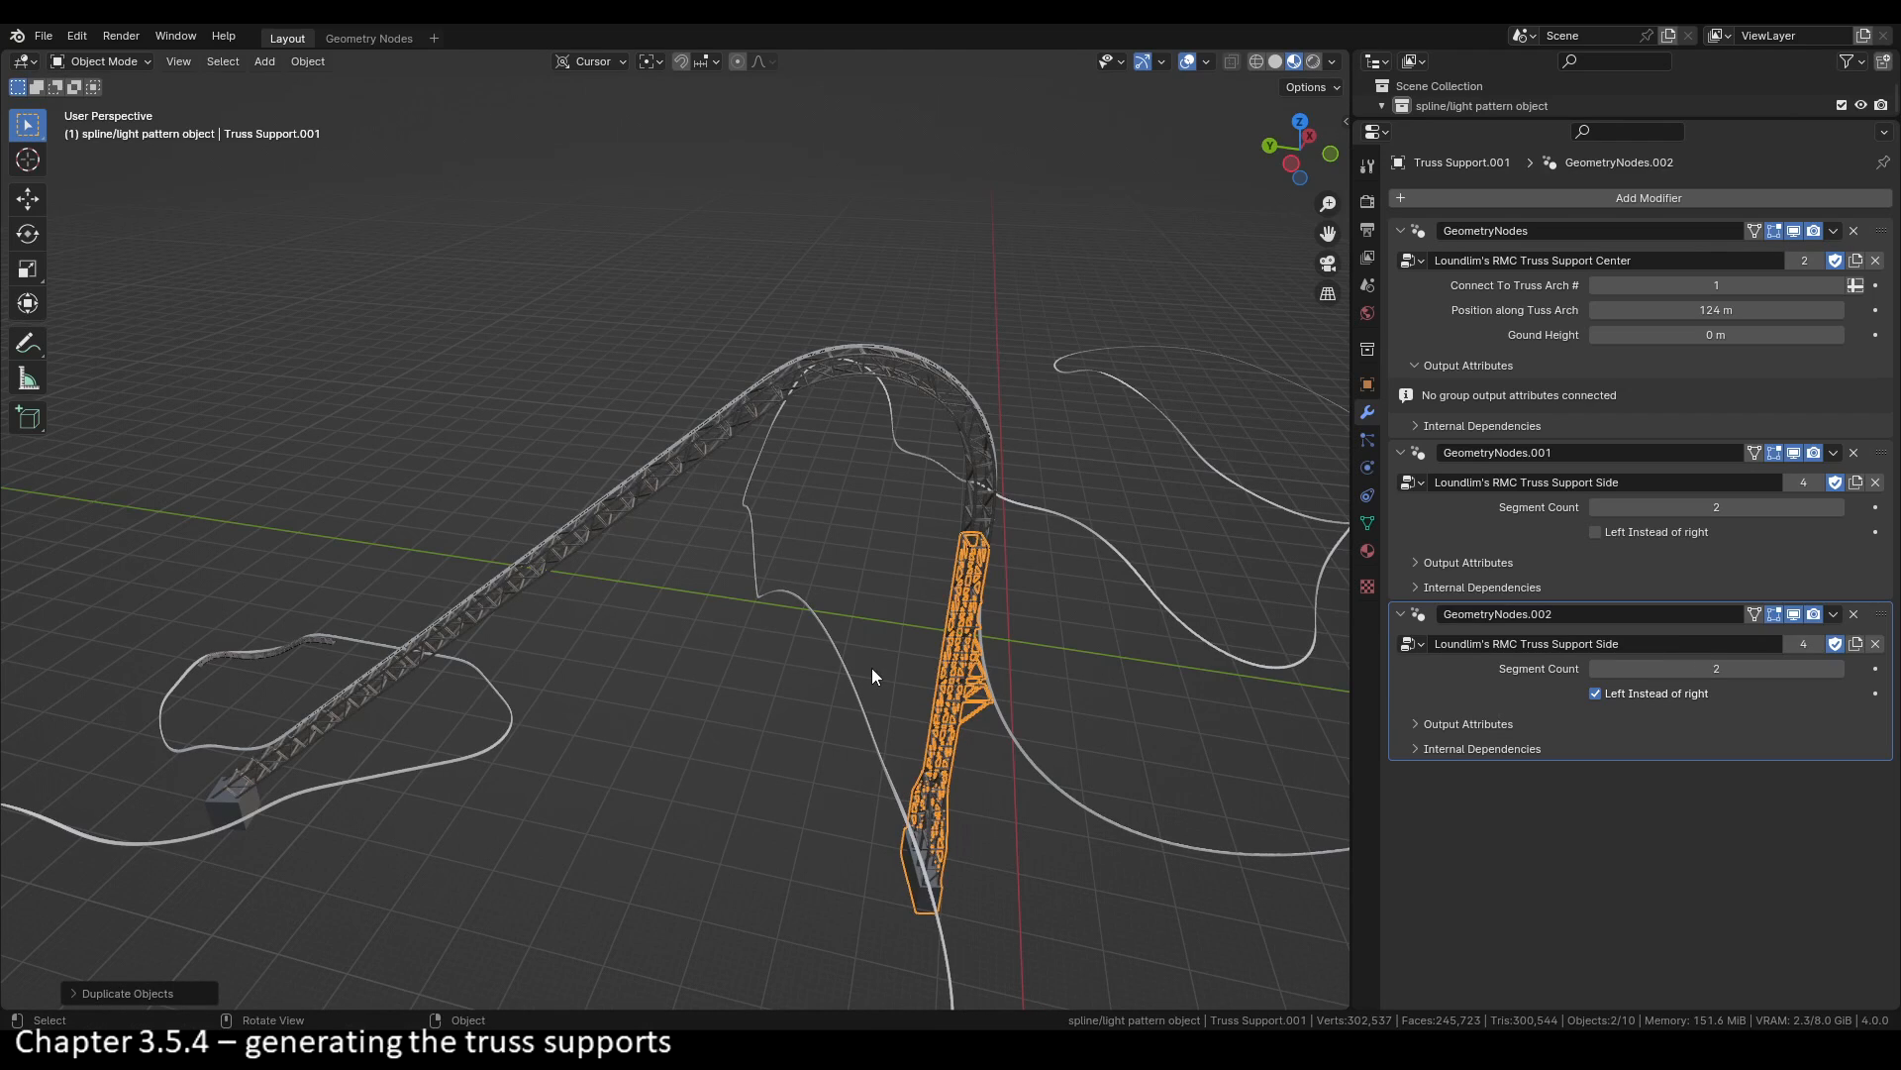
left_click_drag(1738, 310, 1666, 310)
key("shift+d")
right_click(1308, 355)
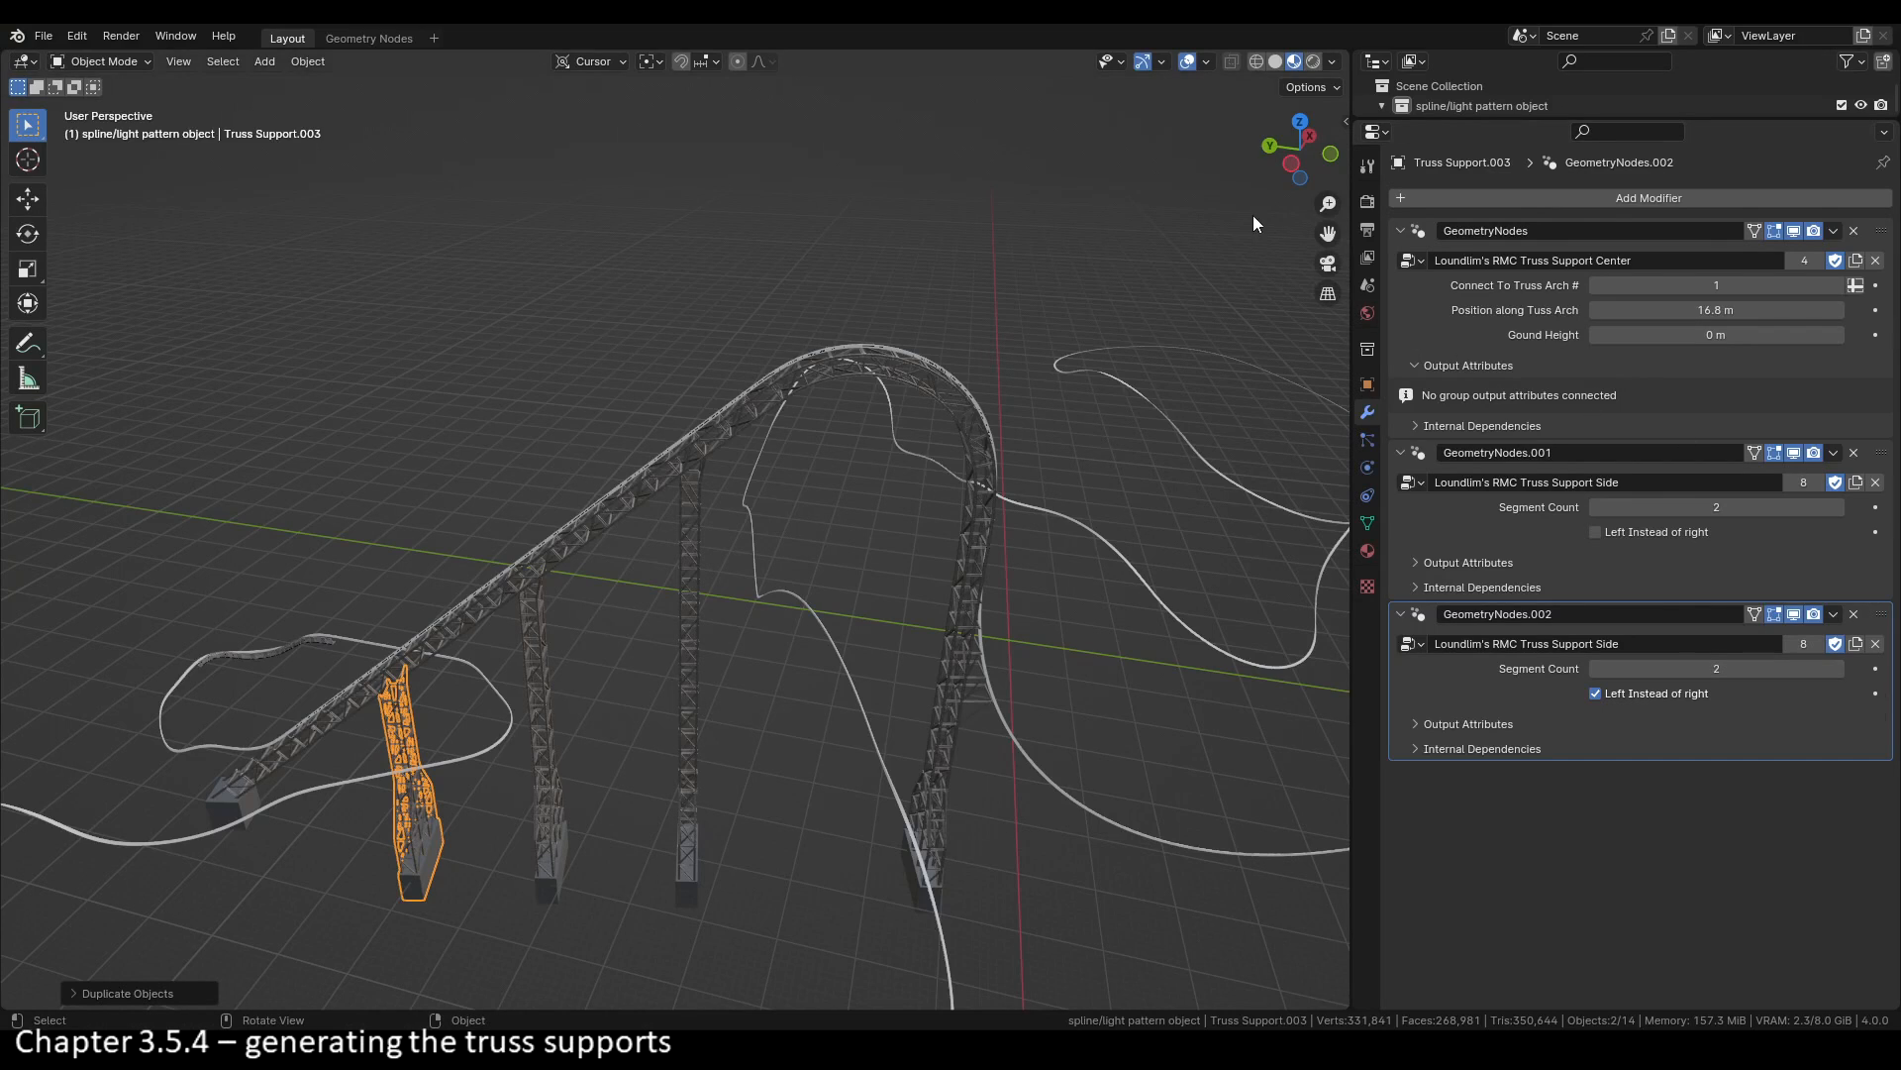
Step: In left orthographic view, align the third support from the start footer with the arch joints by setting its position to 65.9 m
left_click(1283, 167)
scroll(628, 560, "up", 5)
scroll(634, 581, "up", 6)
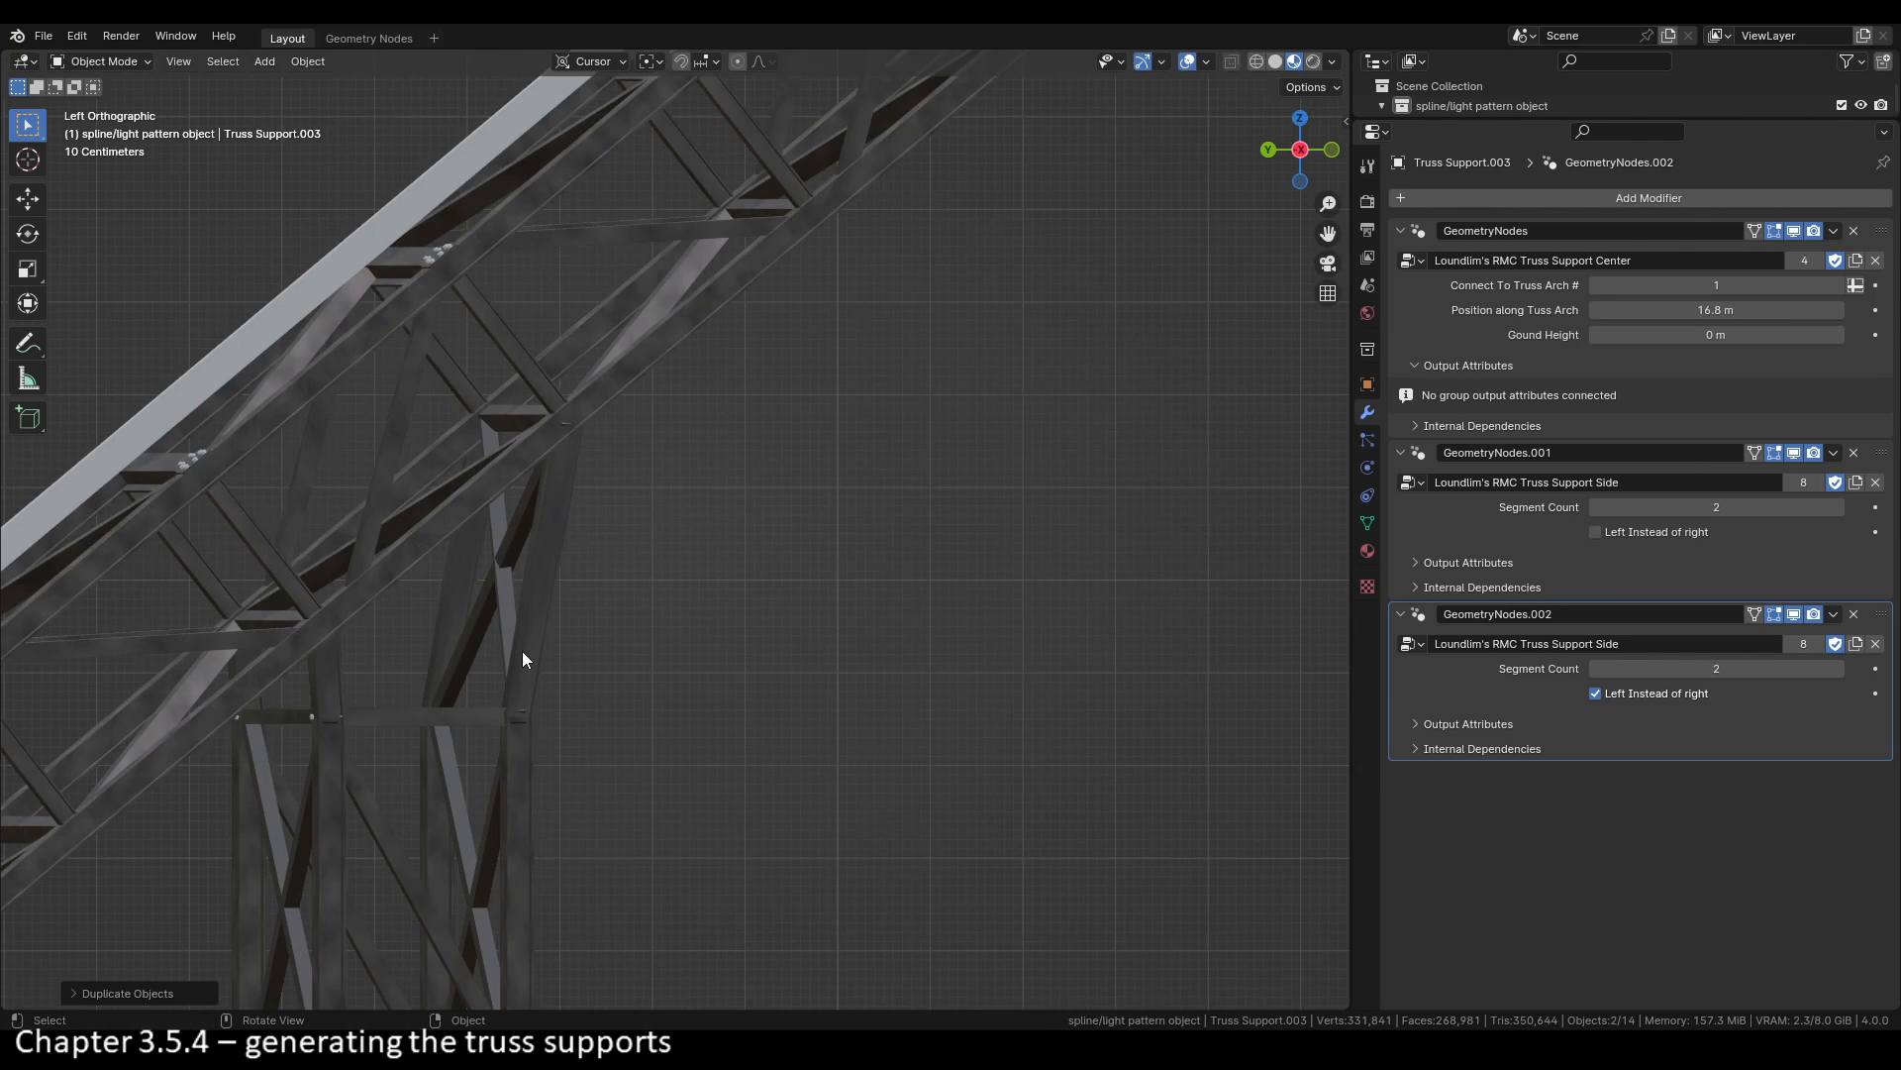
left_click(523, 654)
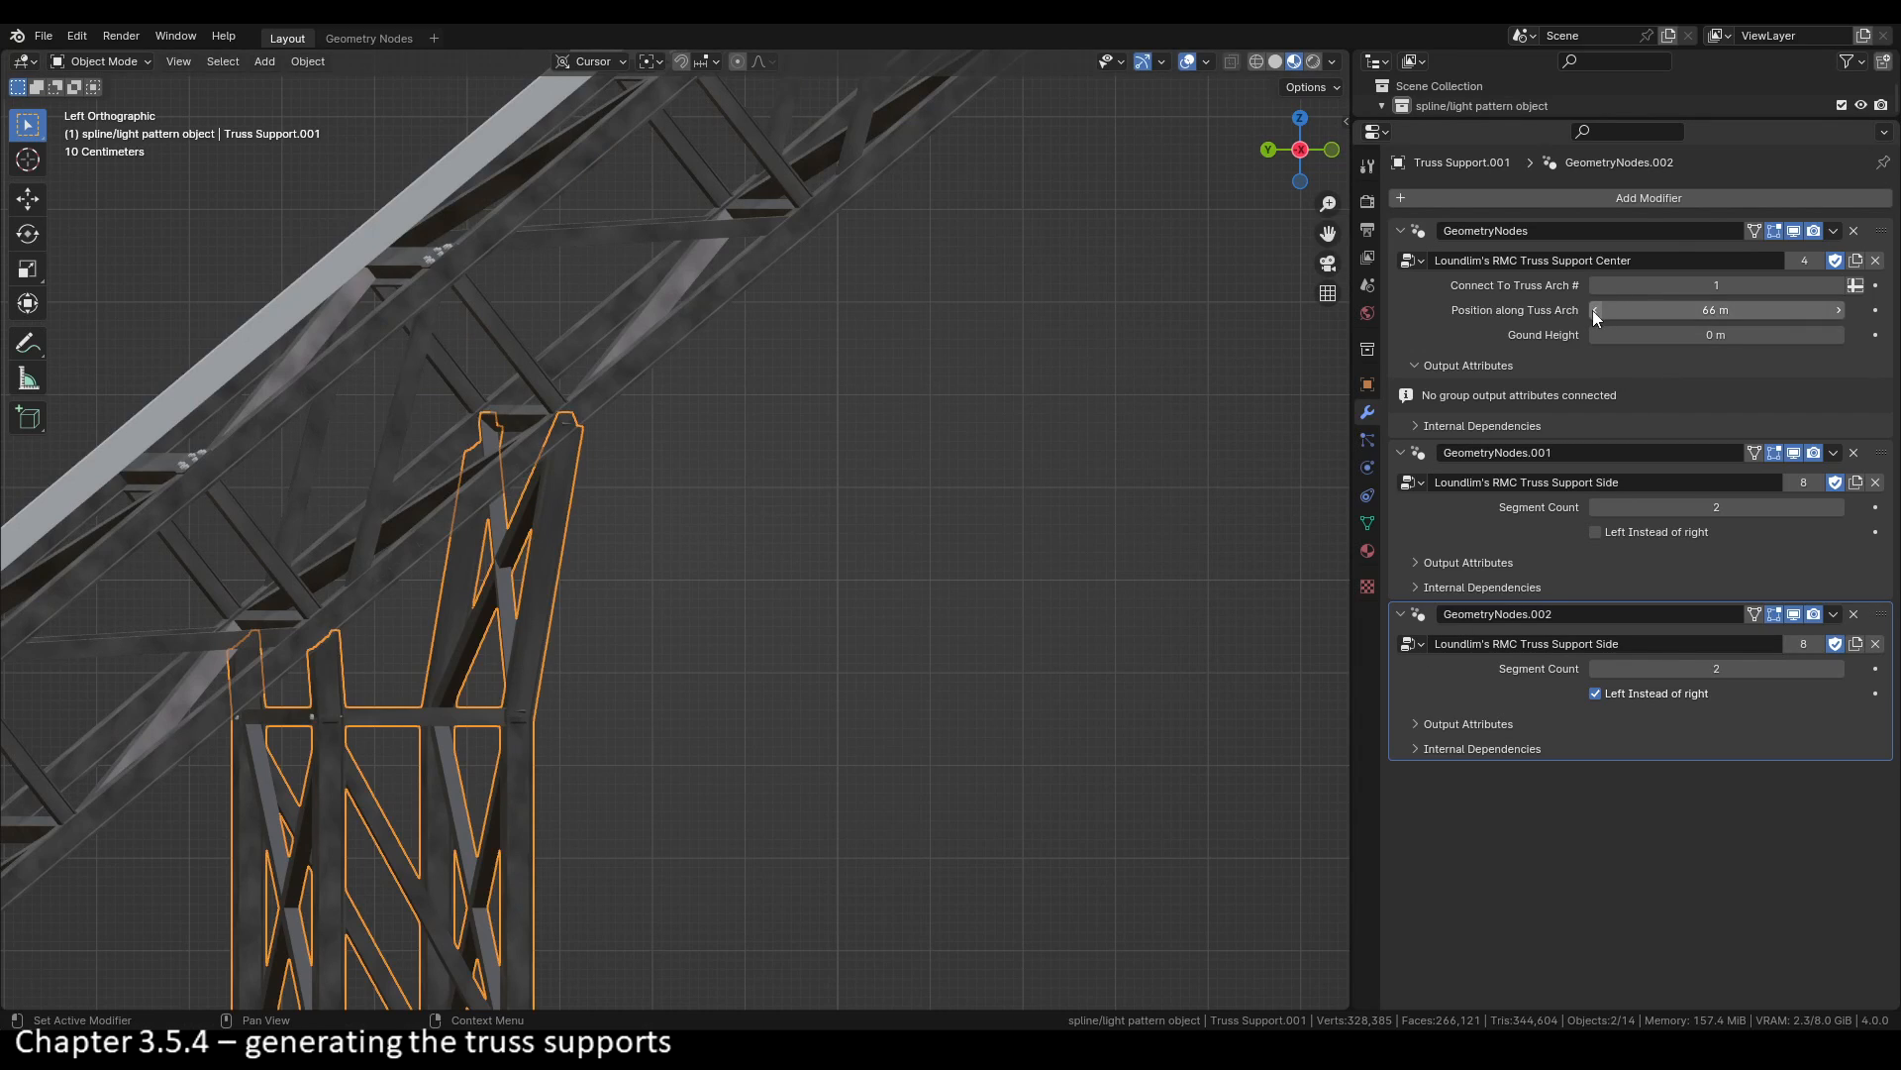
left_click_drag(1593, 311, 1583, 311)
scroll(1242, 481, "down", 6)
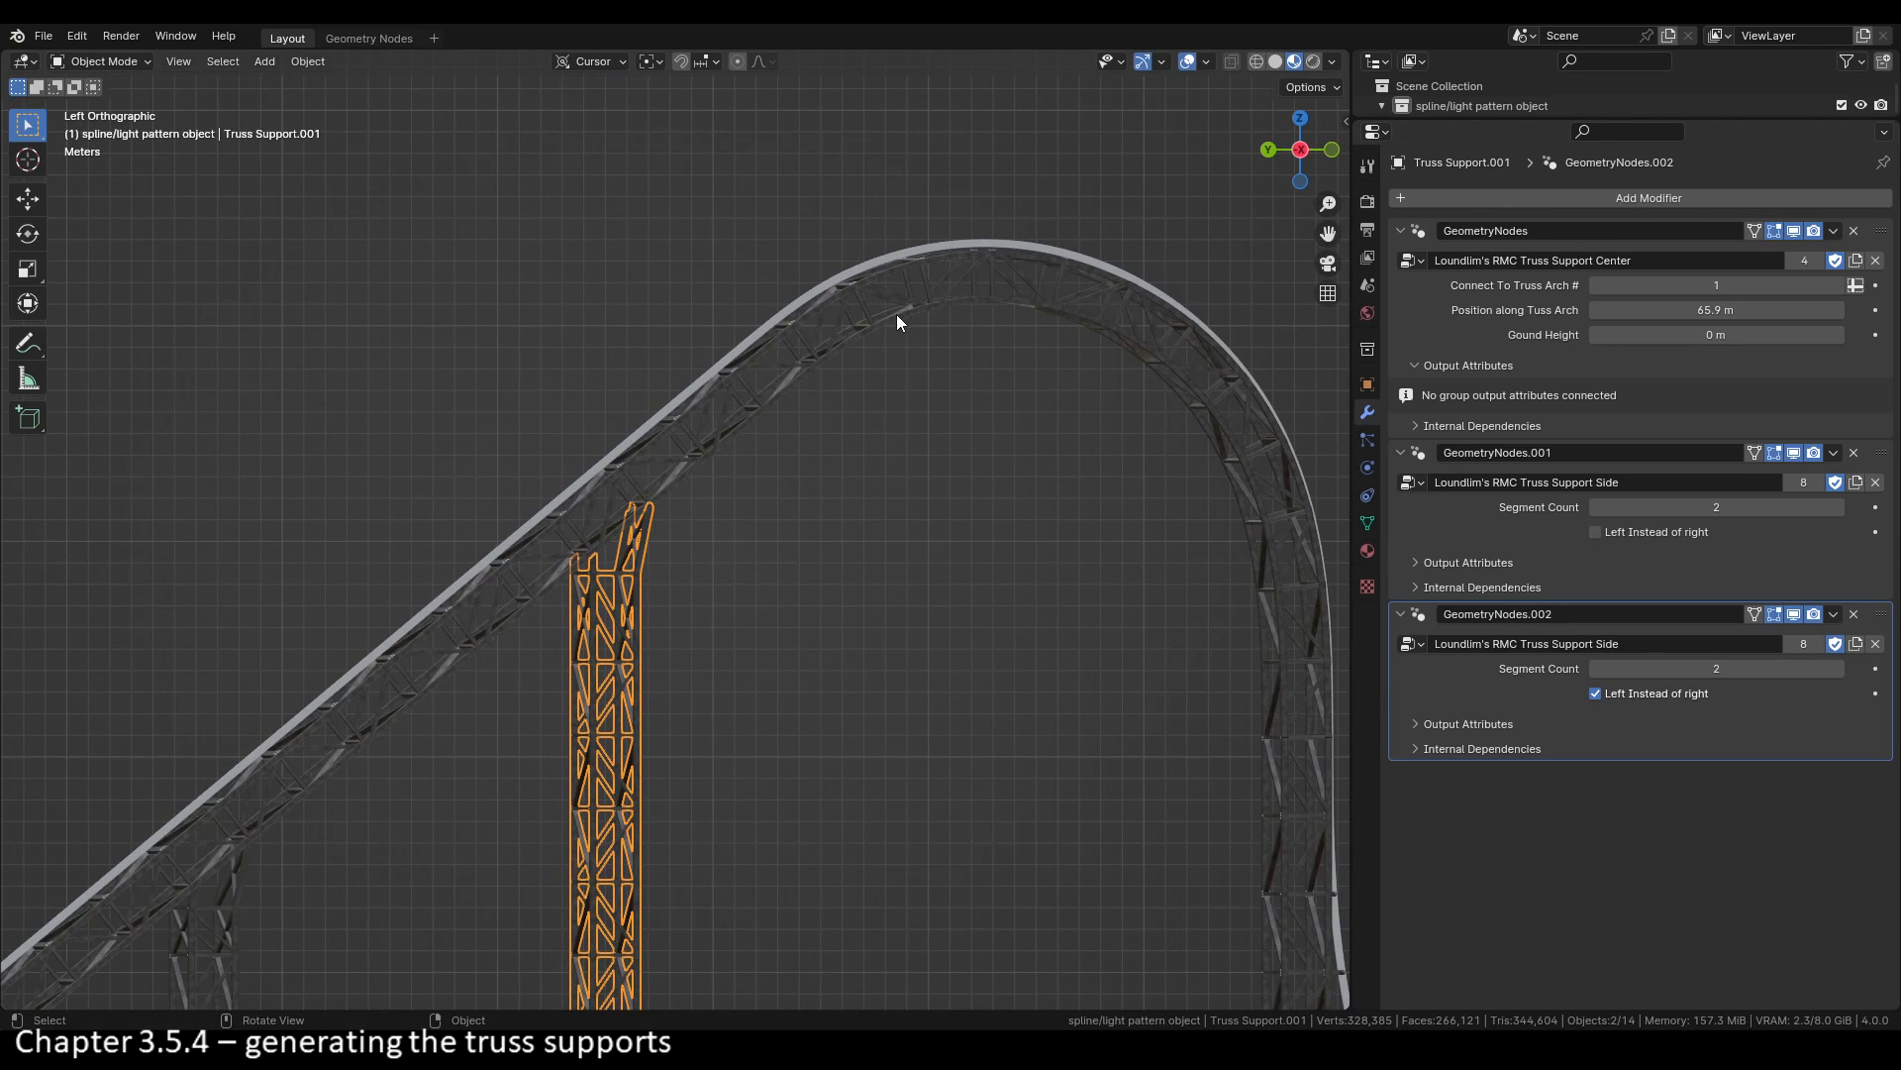
Step: Fine-tune the position along the truss arch of the second support from the start footer to align it with the arch joints
middle_click_drag(790, 374, 1072, 159, "shift")
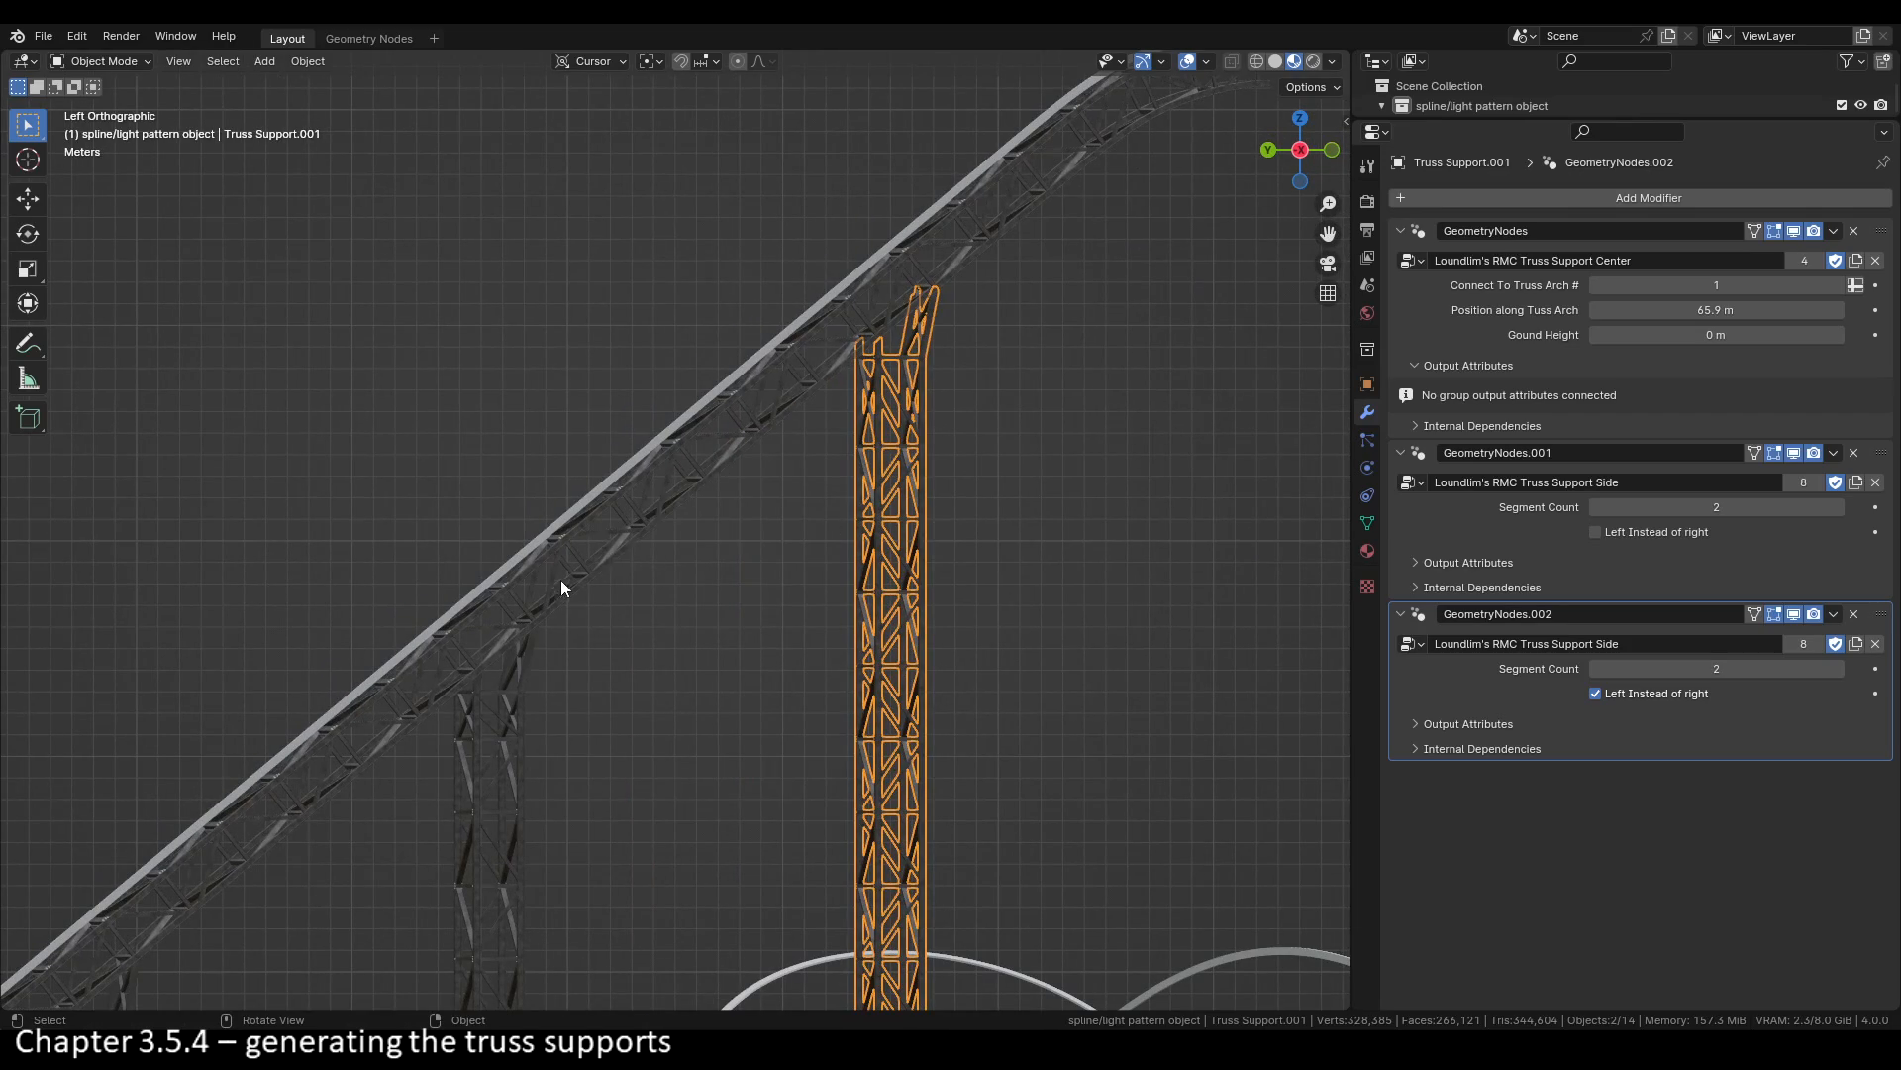
scroll(580, 575, "up", 7)
middle_click_drag(327, 792, 1079, 184, "shift")
left_click(716, 584)
left_click_drag(1719, 311, 1729, 311)
scroll(1188, 436, "up", 7)
Step: Set the position along the truss arch of the support nearest the start footer to 16.5 m
scroll(1178, 460, "down", 9)
left_click_drag(1328, 233, 788, 571)
left_click(788, 570)
scroll(792, 564, "up", 6)
left_click(1595, 310)
left_click(1595, 310)
left_click(1596, 311)
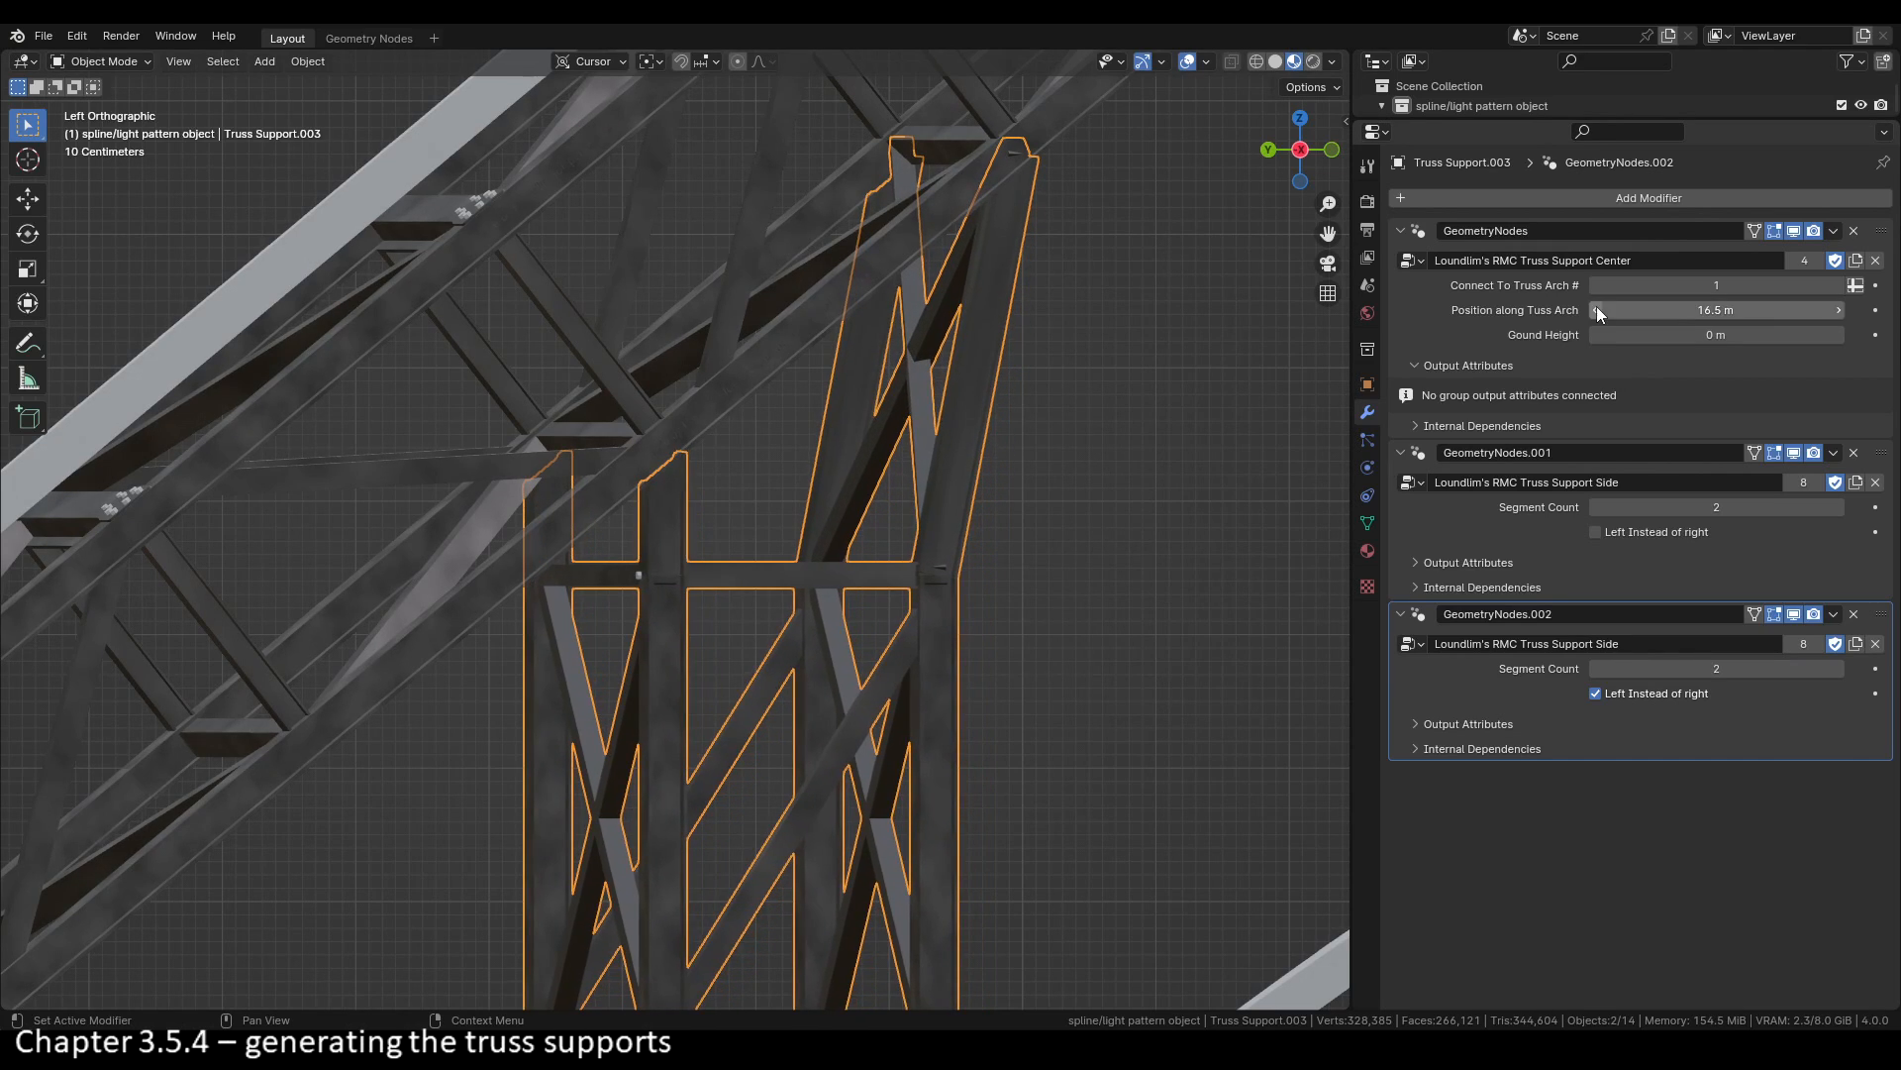
Step: Set the ground height of the three truss supports nearest the start footer to 20 m each
scroll(1041, 633, "down", 14)
middle_click_drag(1041, 634, 980, 688)
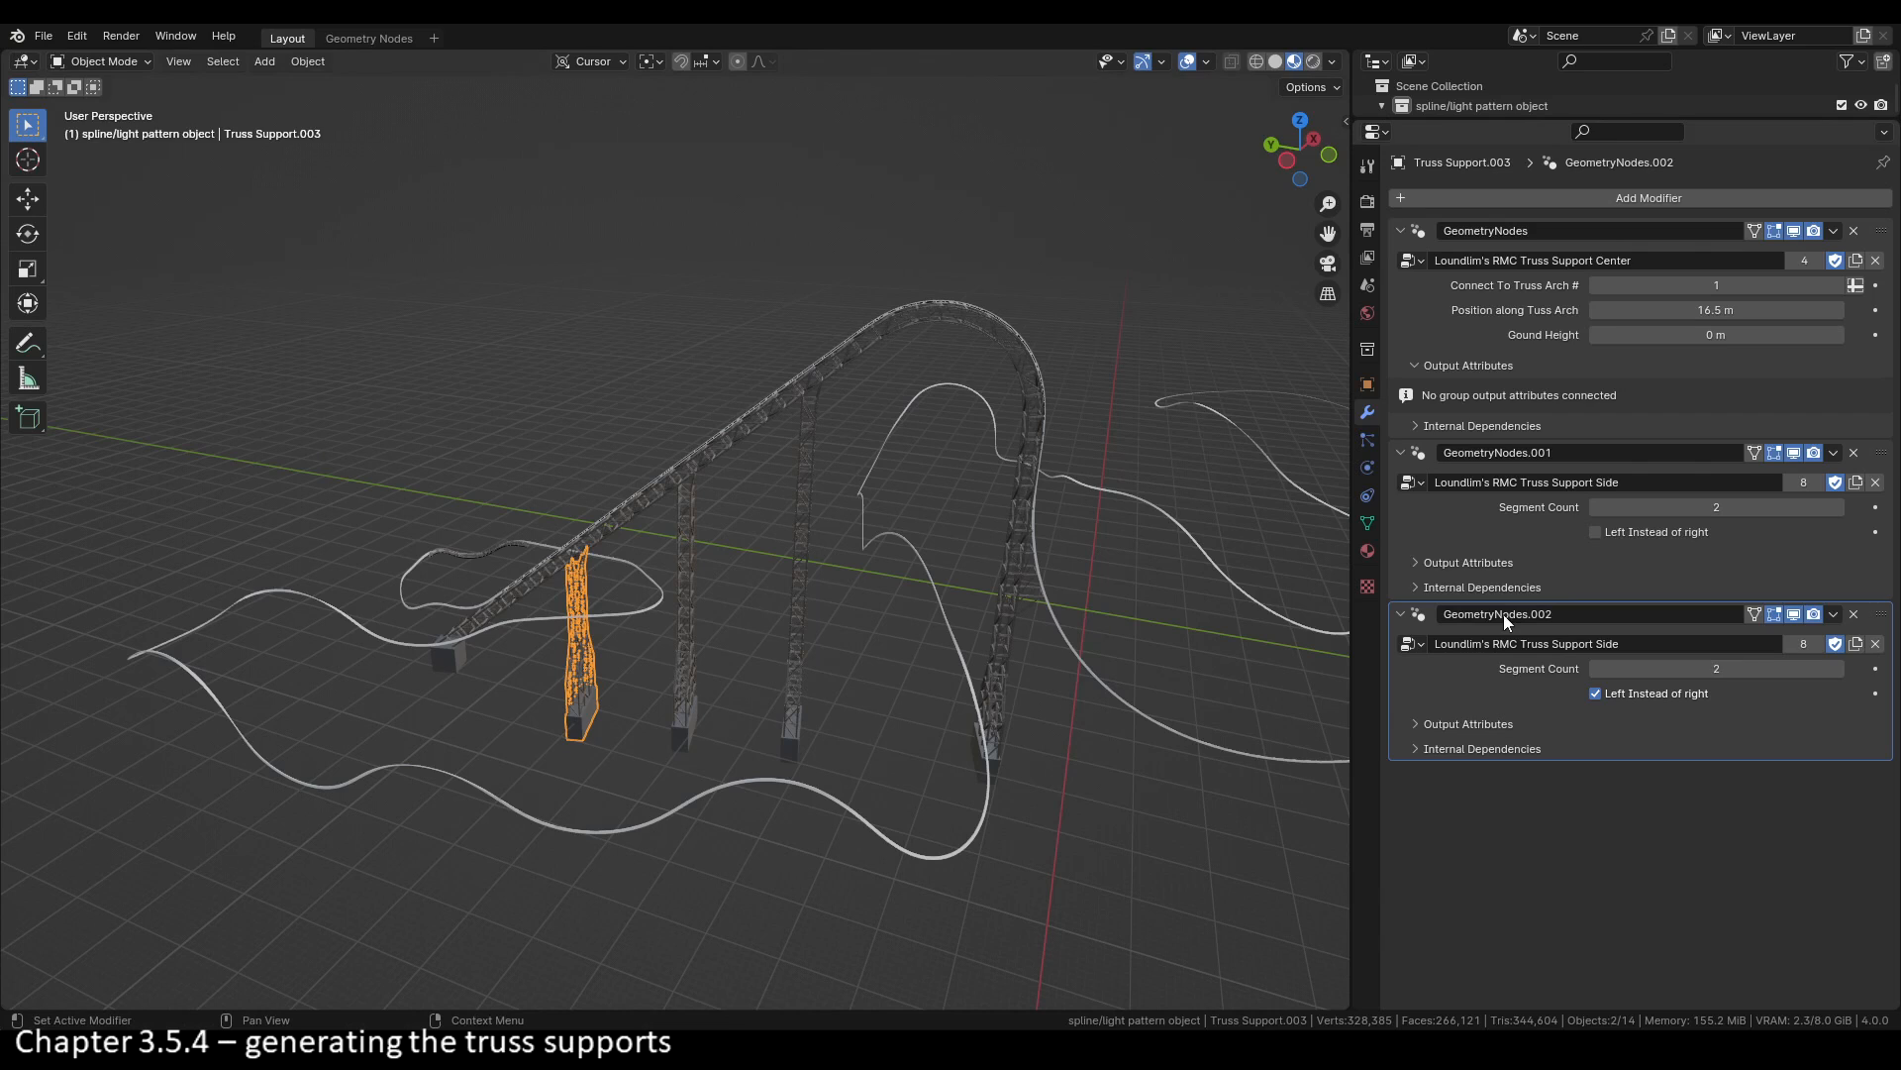
left_click(1716, 336)
type("20")
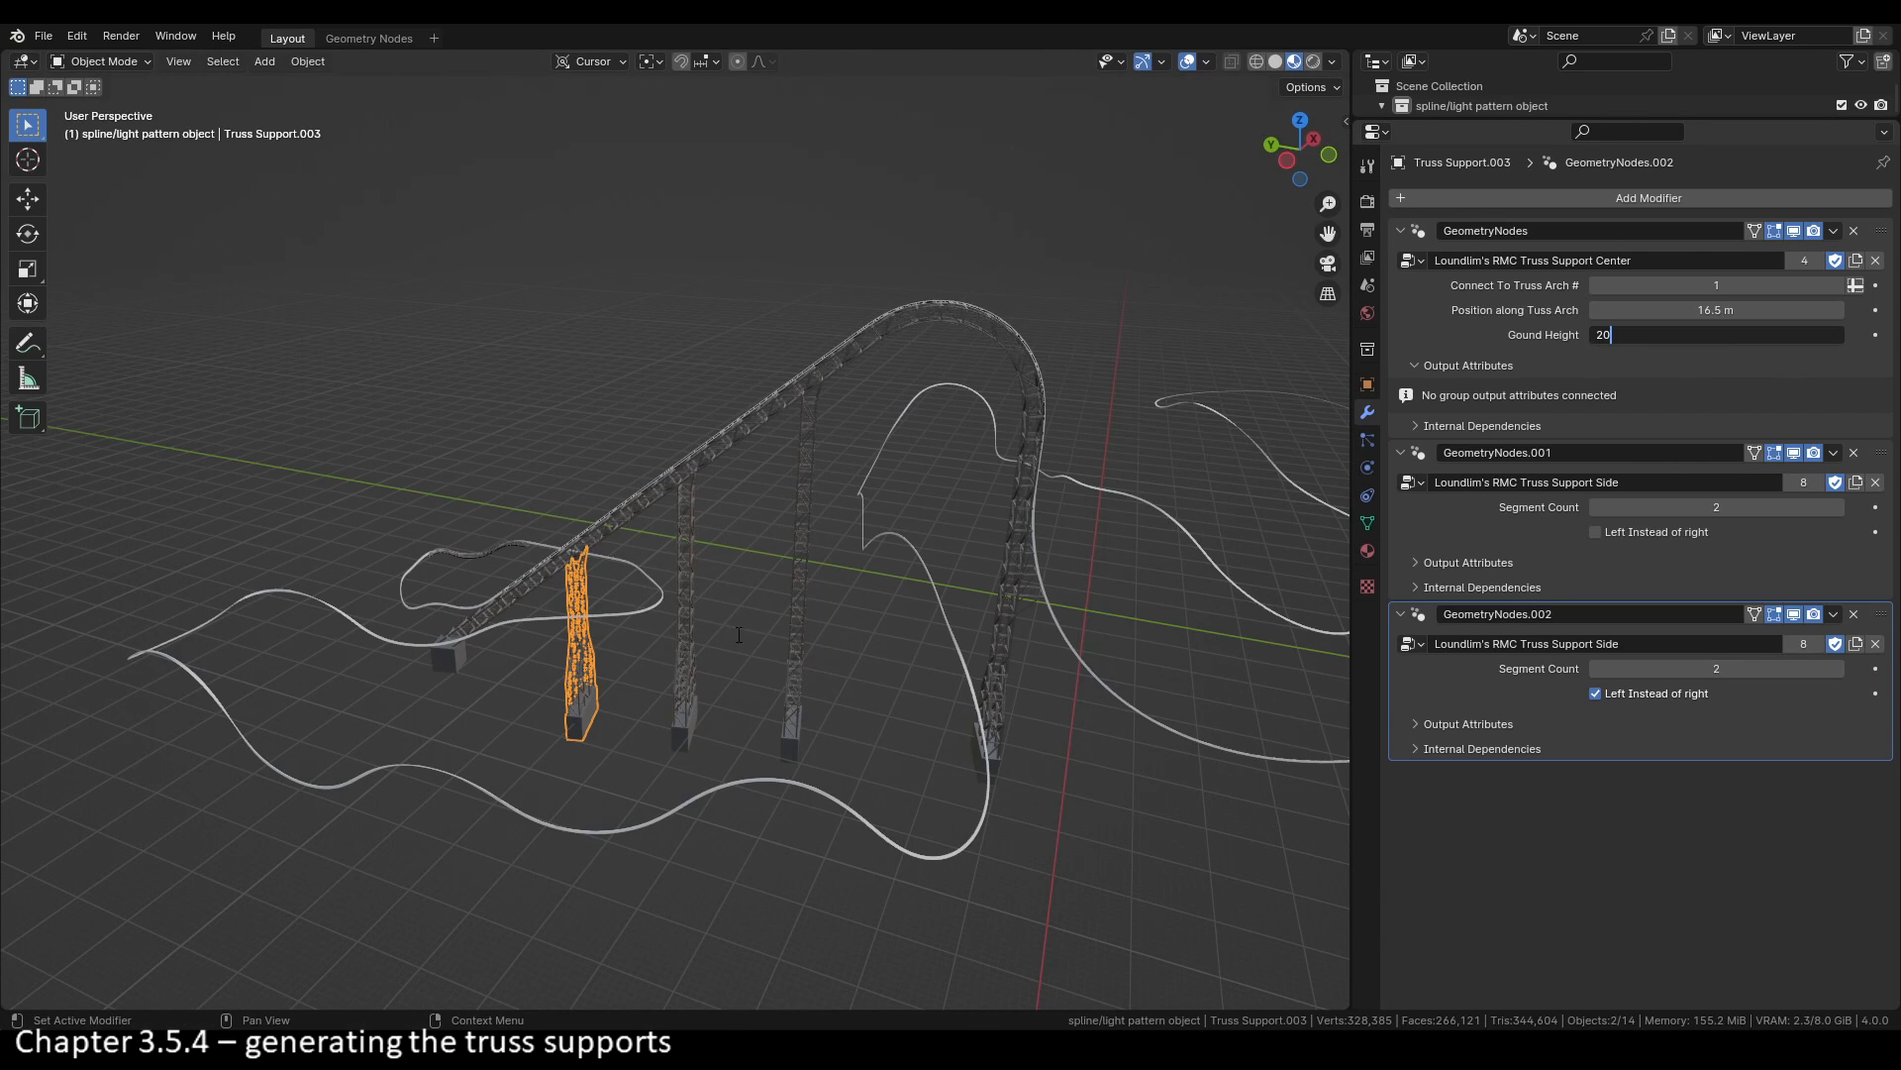
key("Return")
left_click(686, 604)
left_click(1684, 336)
type("20")
key("Return")
left_click(803, 554)
left_click(1684, 335)
type("20")
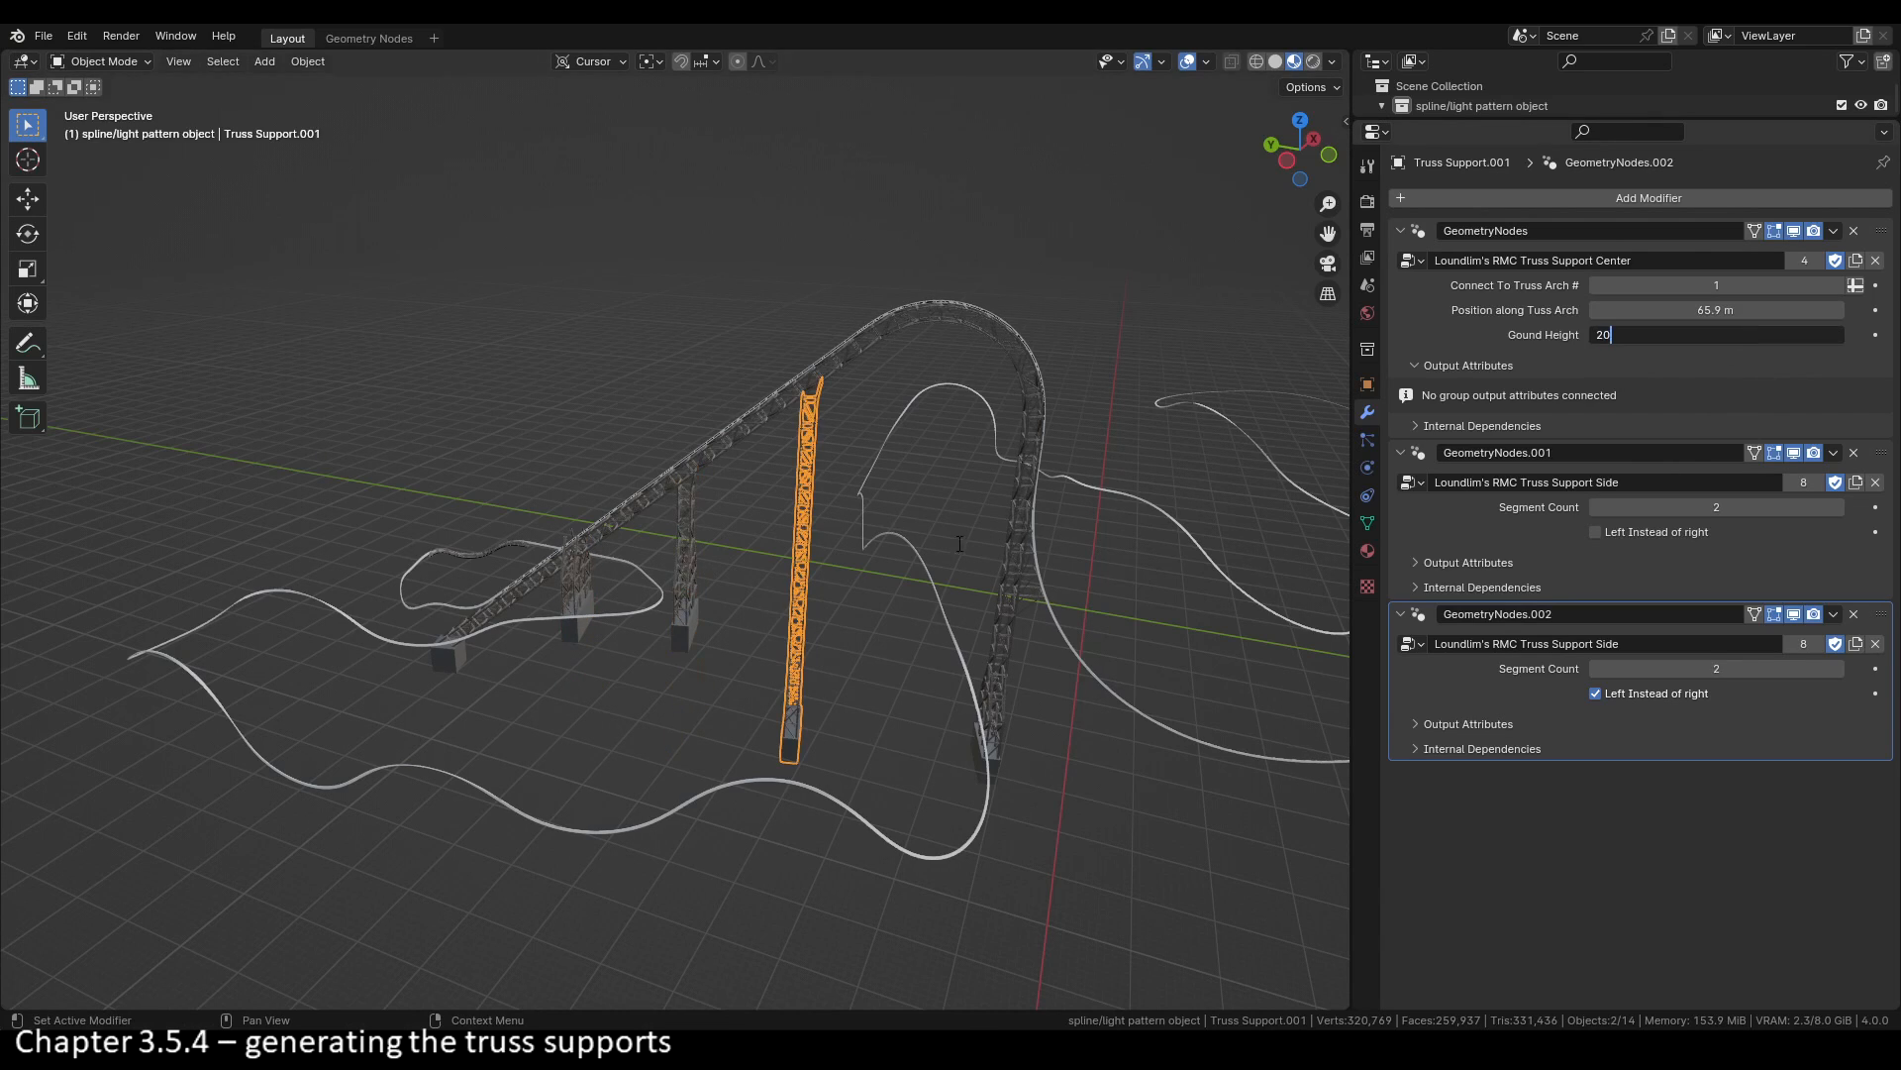
key("Return")
Step: Set the ground height of the truss support at the far end of the arch to 9.5 m
left_click(1020, 540)
left_click(1743, 335)
type("9.5")
key("Return")
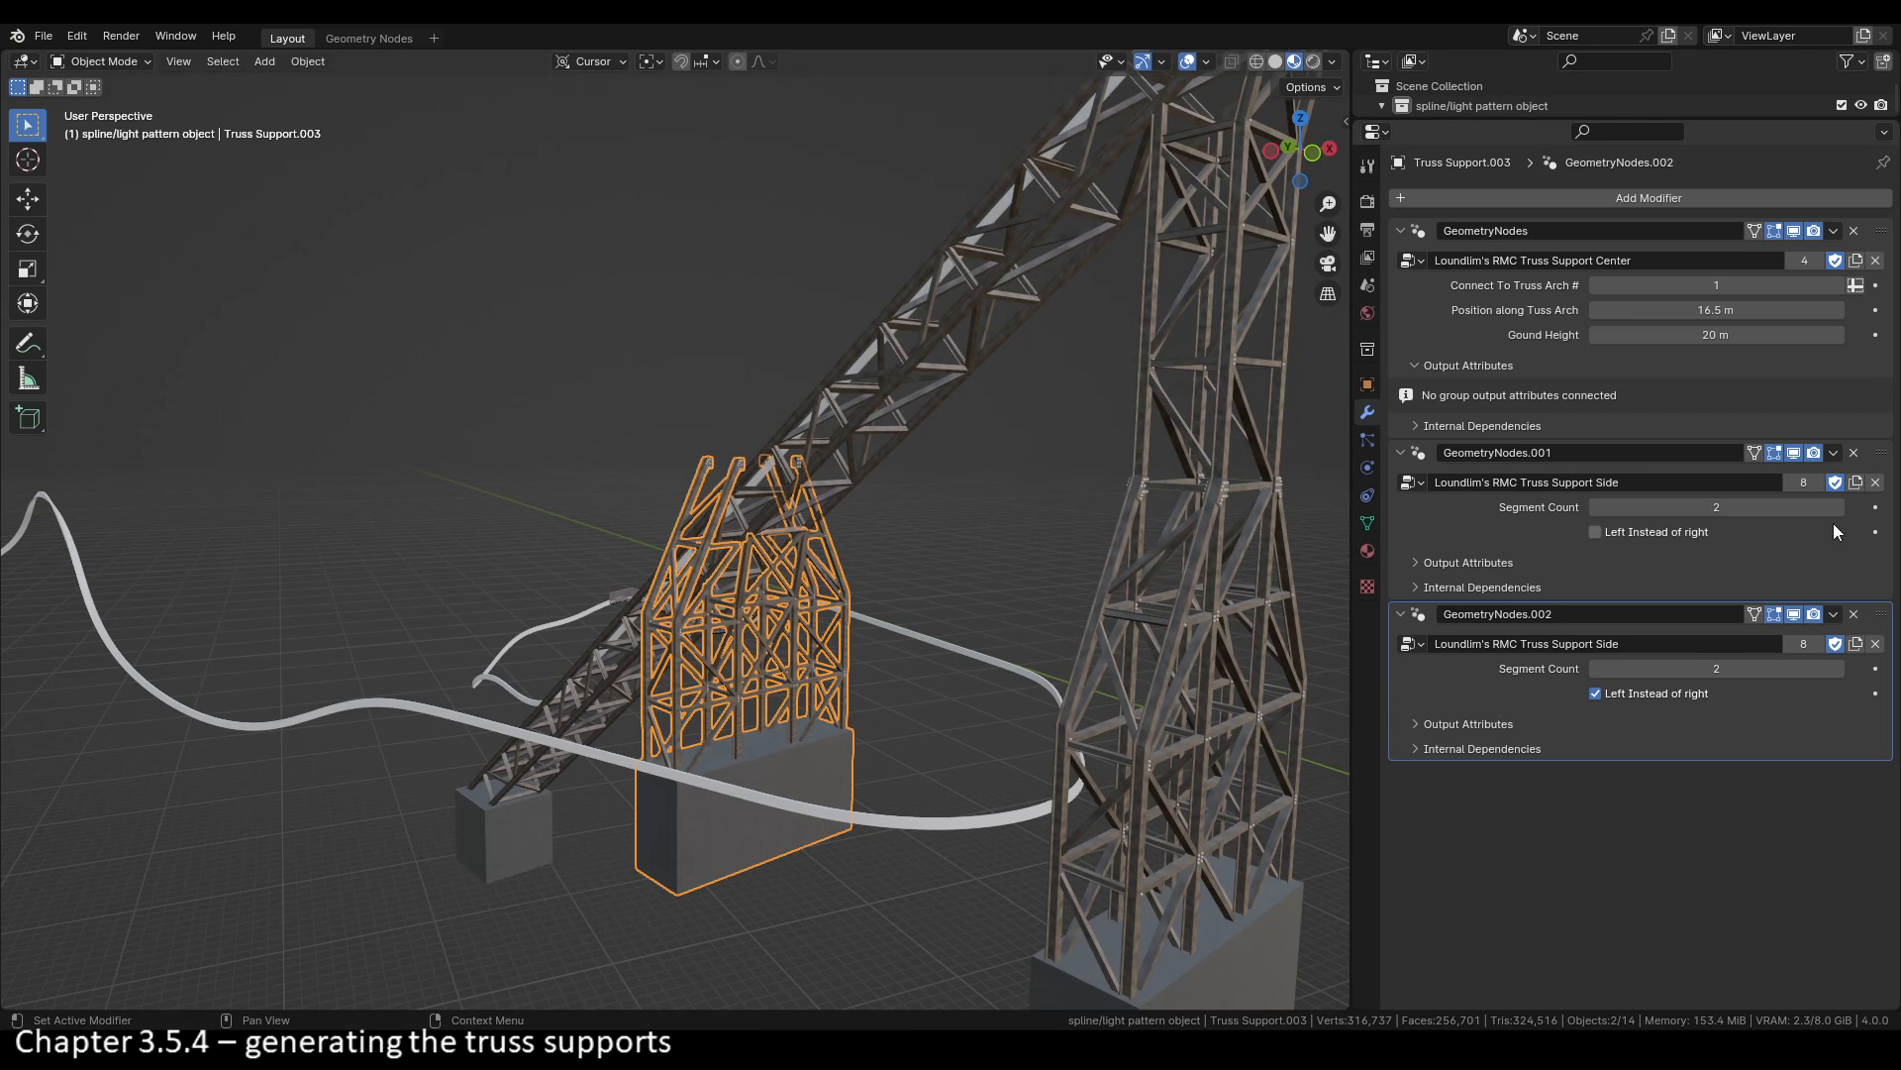
Step: Reduce the side segments of the support nearest the start footer and increase both side segment counts of the second support
left_click(1597, 509)
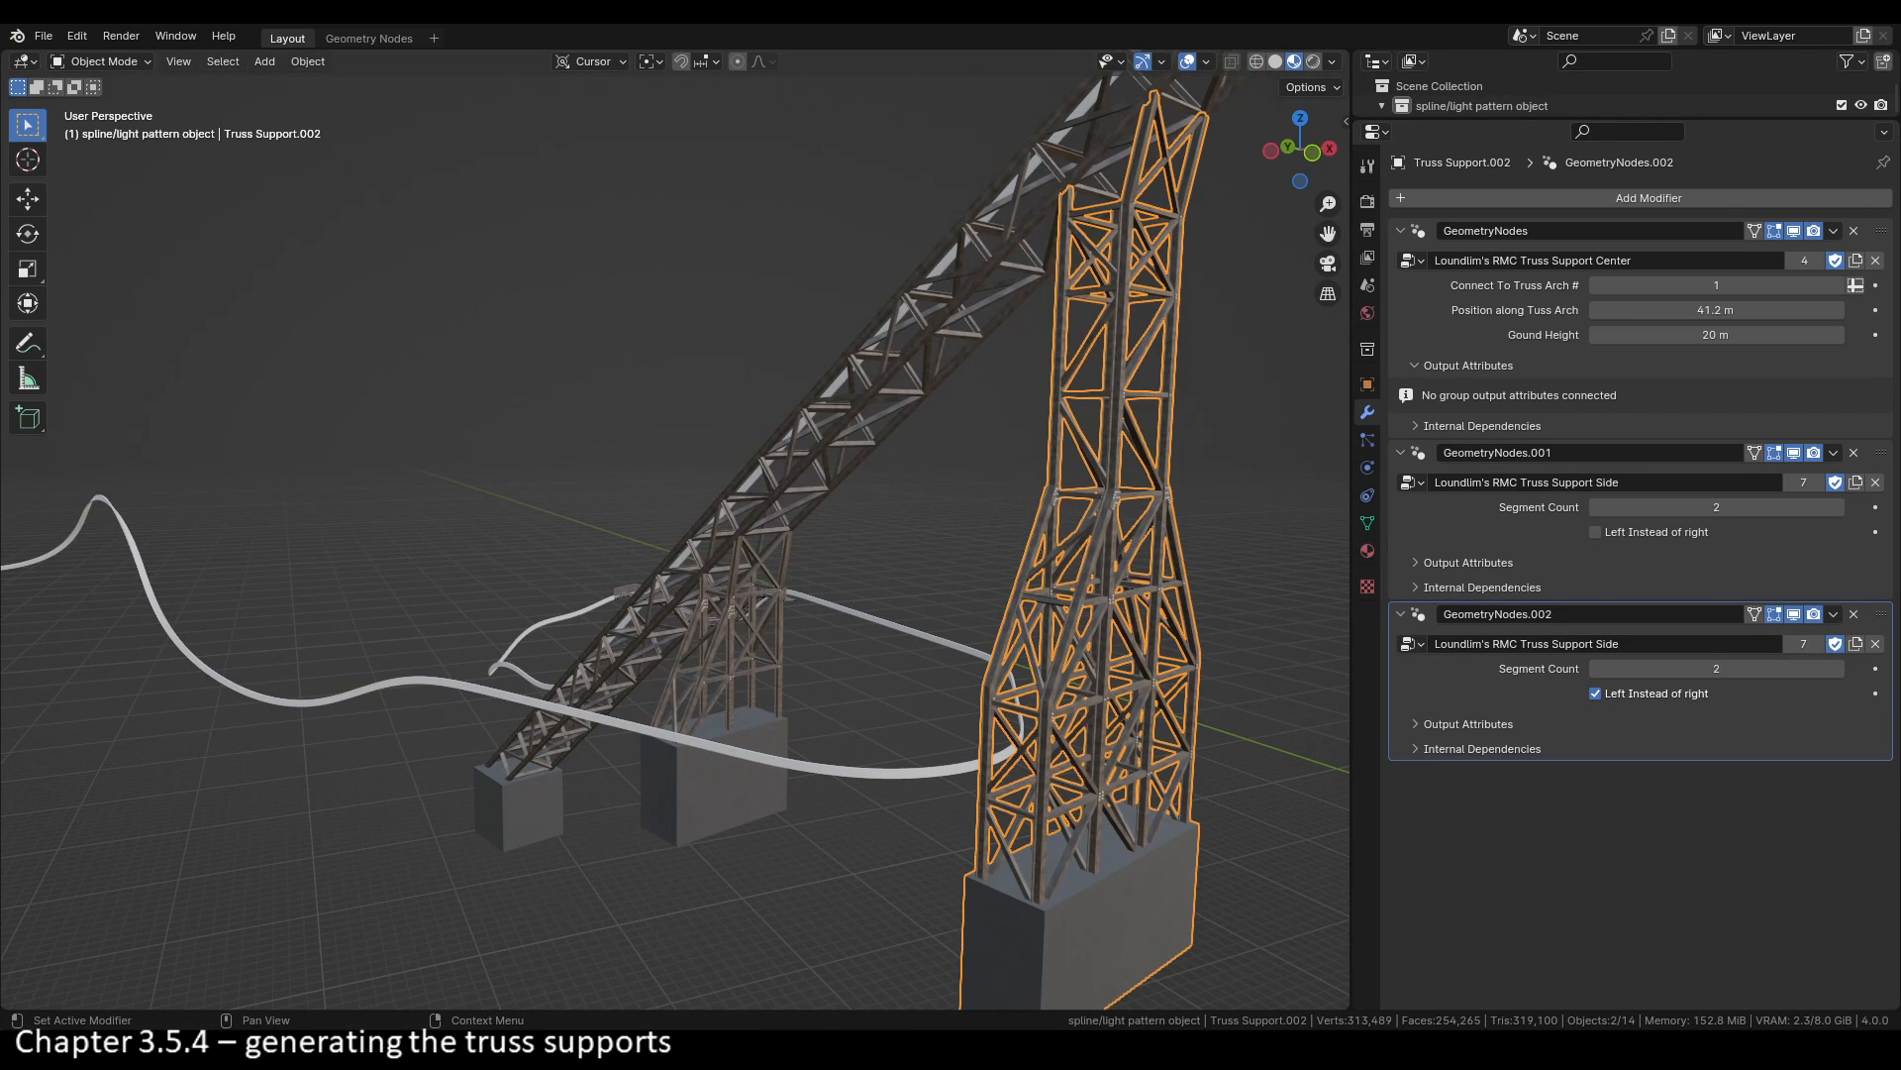
double_click(1838, 507)
double_click(1838, 668)
left_click(1597, 668)
left_click(1597, 507)
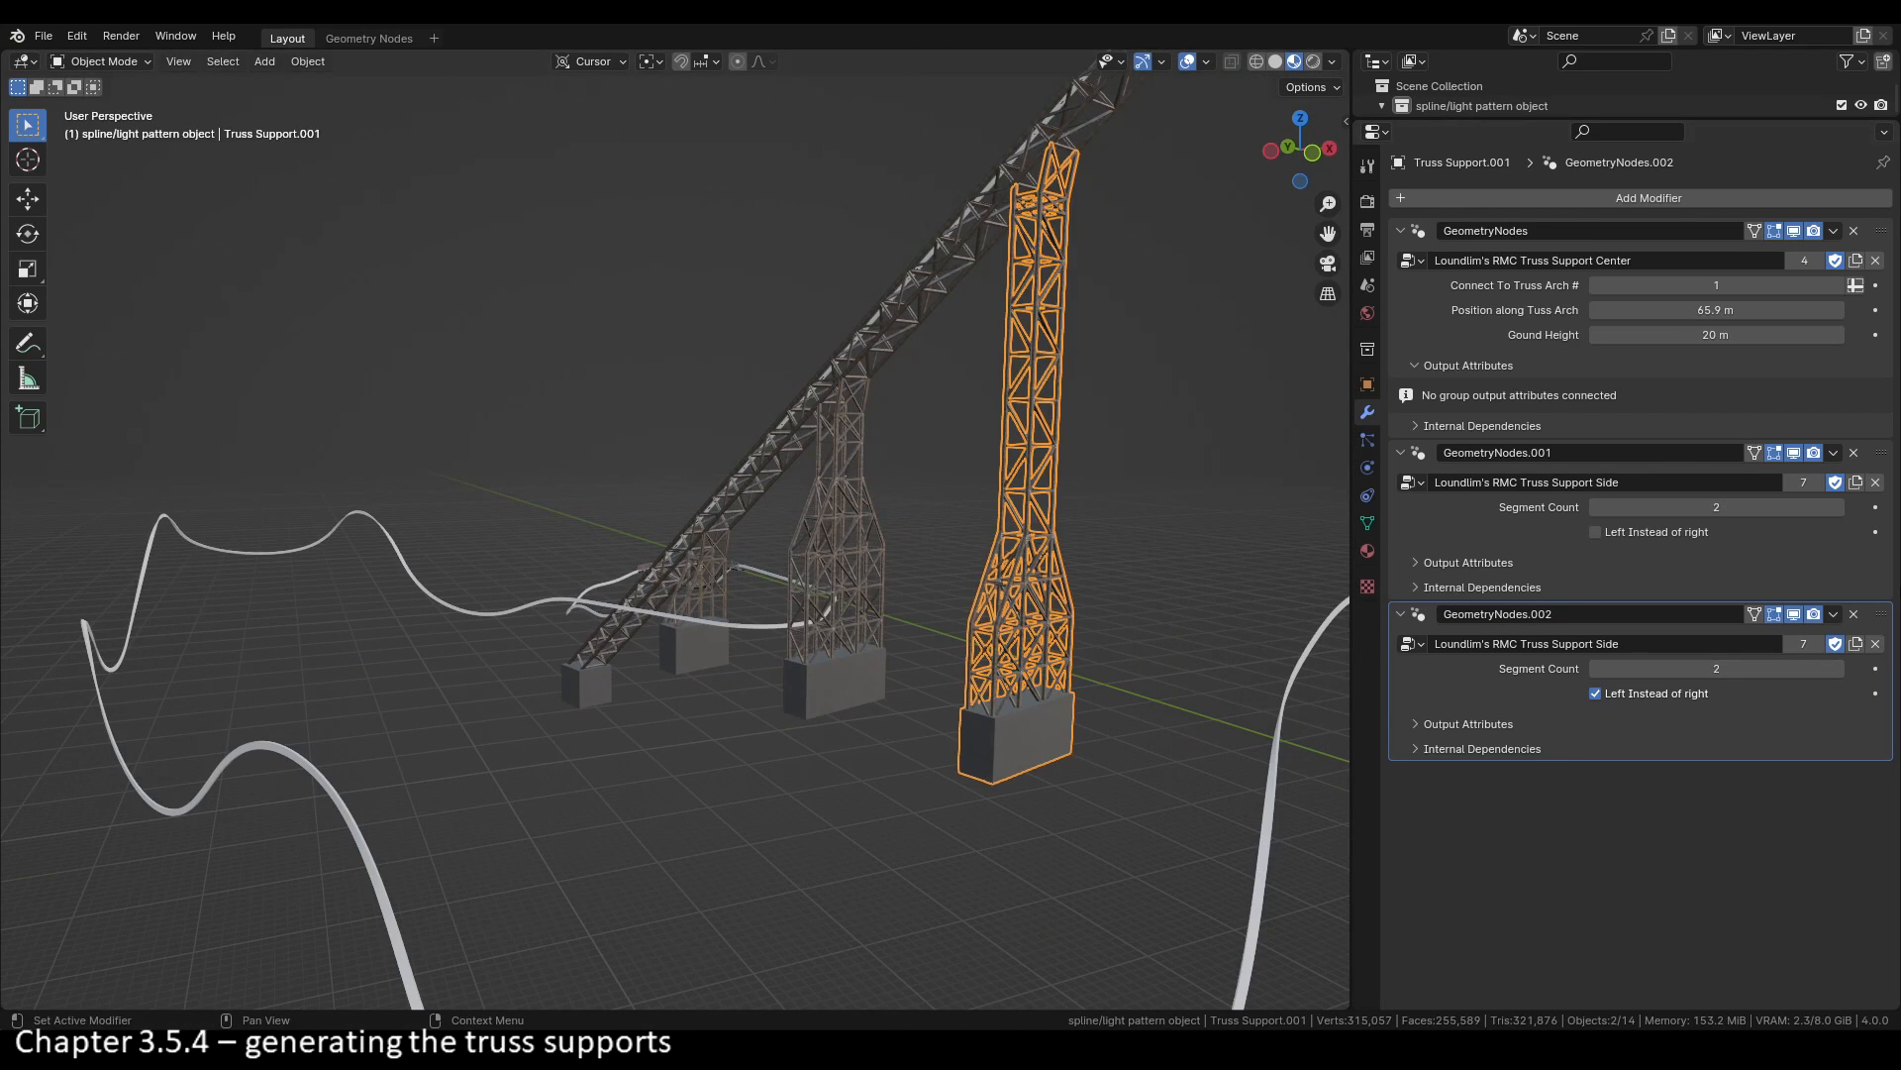
Step: Increase the segment counts on both sides of the third support from the start footer
left_click(1840, 507)
left_click(1840, 507)
left_click(1840, 668)
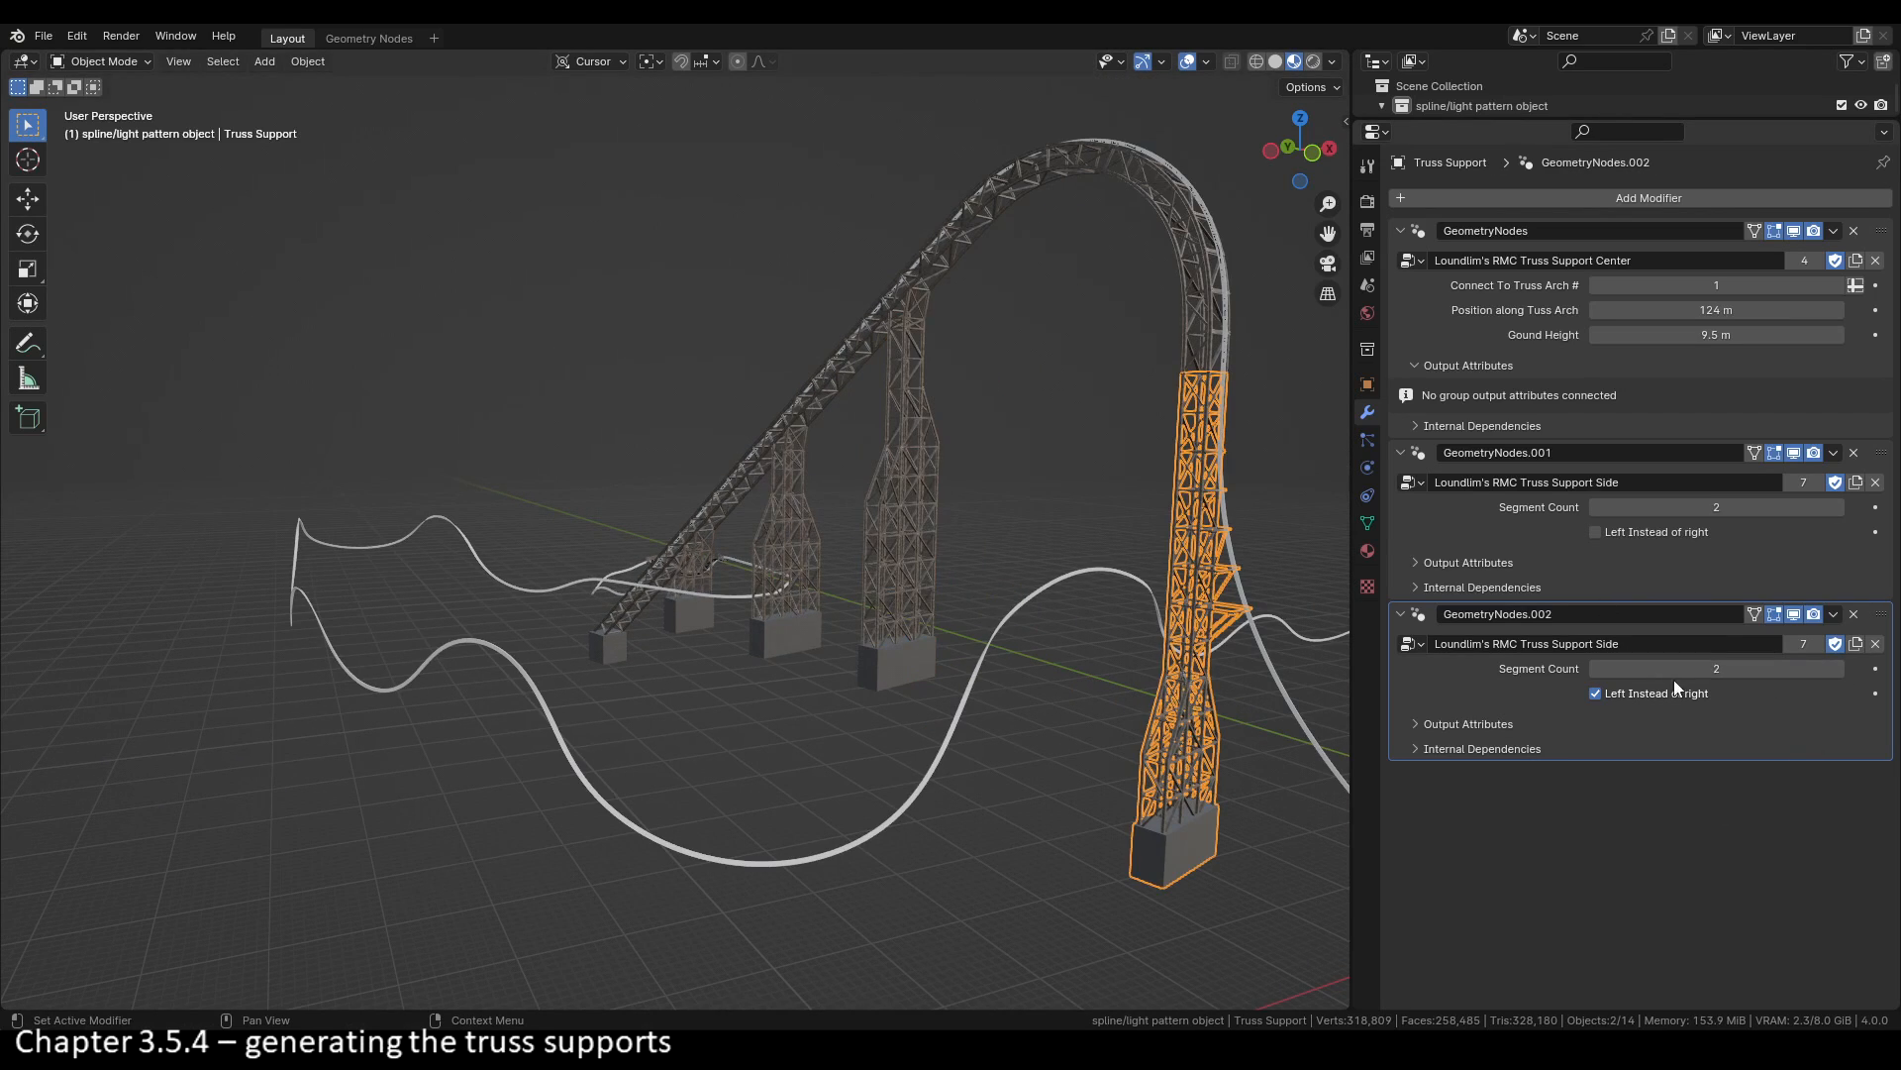
Step: Raise the segment counts of the far-end support's right and left sides to 6 each
left_click(1837, 507)
left_click(1837, 507)
left_click(1837, 507)
left_click(1837, 507)
left_click(1839, 668)
left_click(1839, 668)
left_click(1839, 668)
left_click(1839, 669)
left_click(1598, 669)
left_click(1596, 507)
Step: Duplicate the far-end support's right-side modifier, move the copy below the left-side one, and set its segment count to 3
left_click(1834, 453)
left_click(1797, 495)
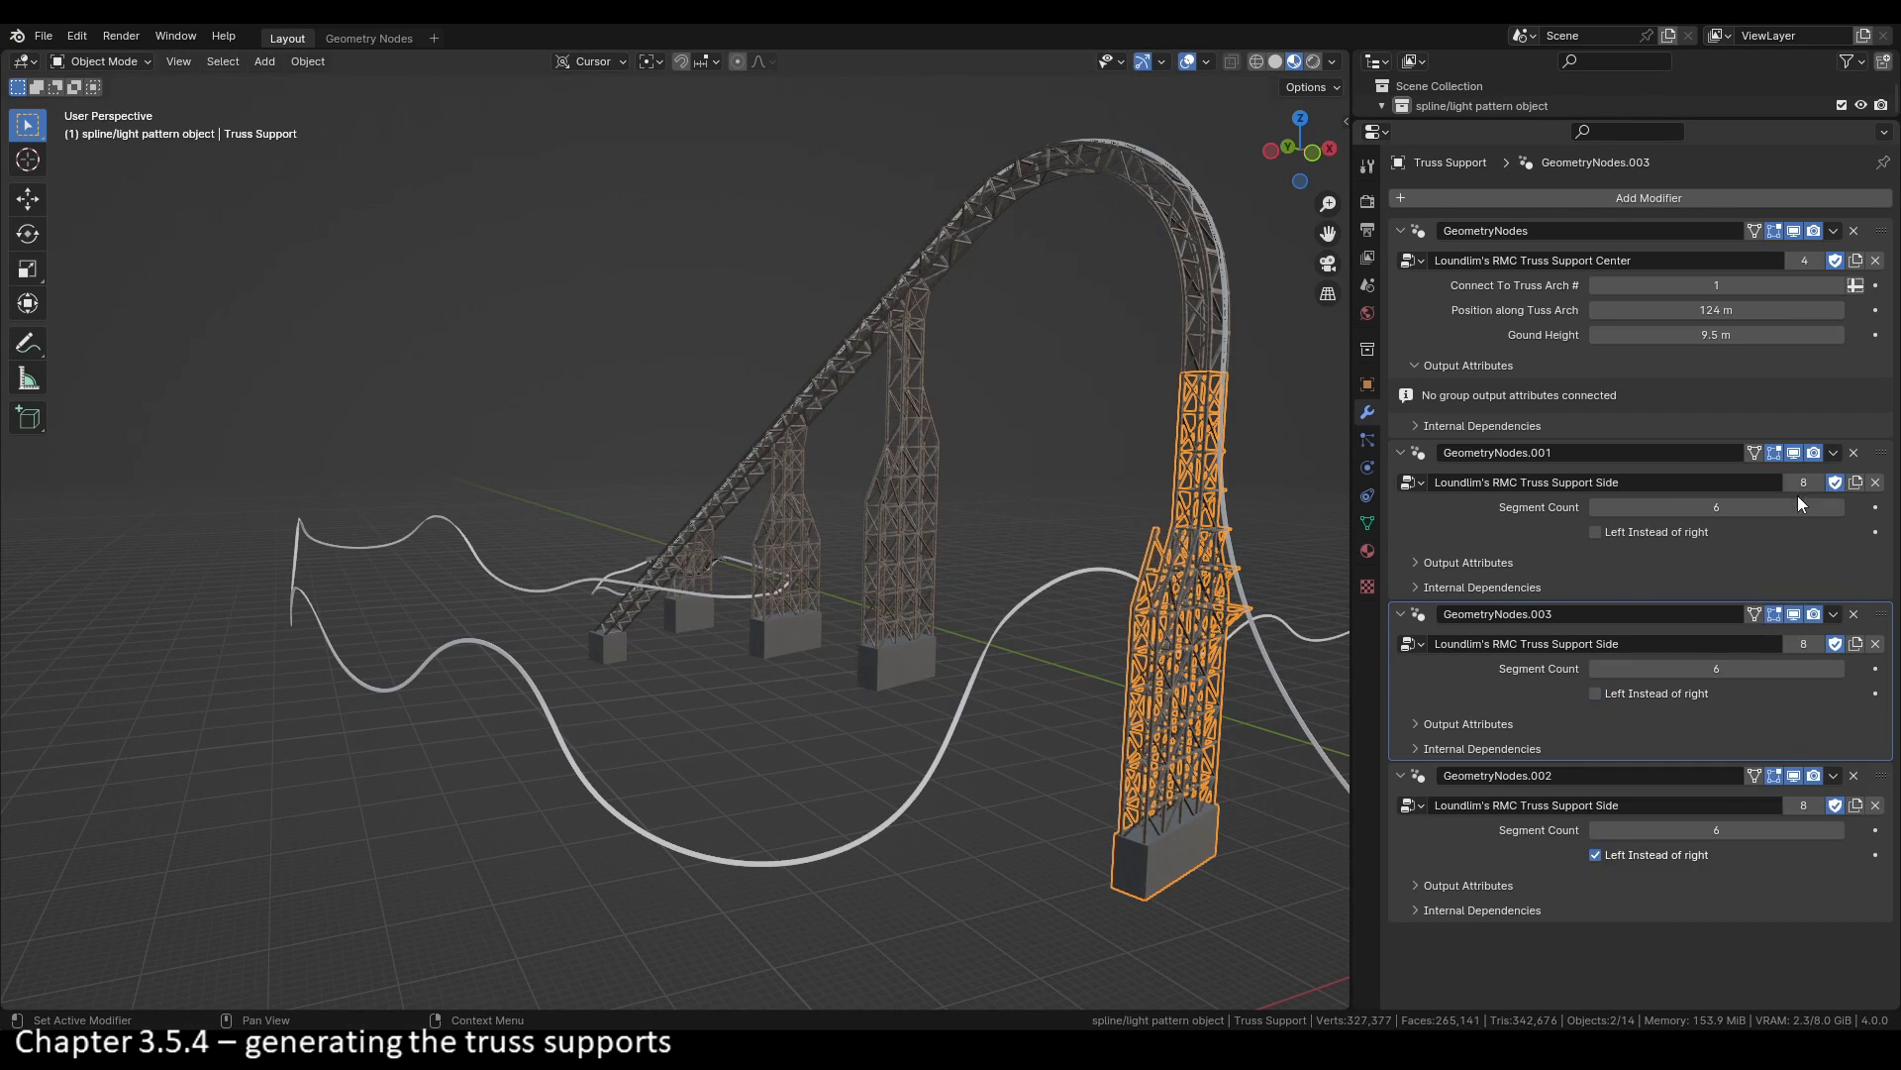
left_click_drag(1882, 614, 1872, 782)
left_click(1595, 829)
left_click(1596, 829)
left_click(1596, 829)
Step: Duplicate the 3-segment side modifier to add another side section to the far-end support
left_click(1833, 776)
left_click(1793, 817)
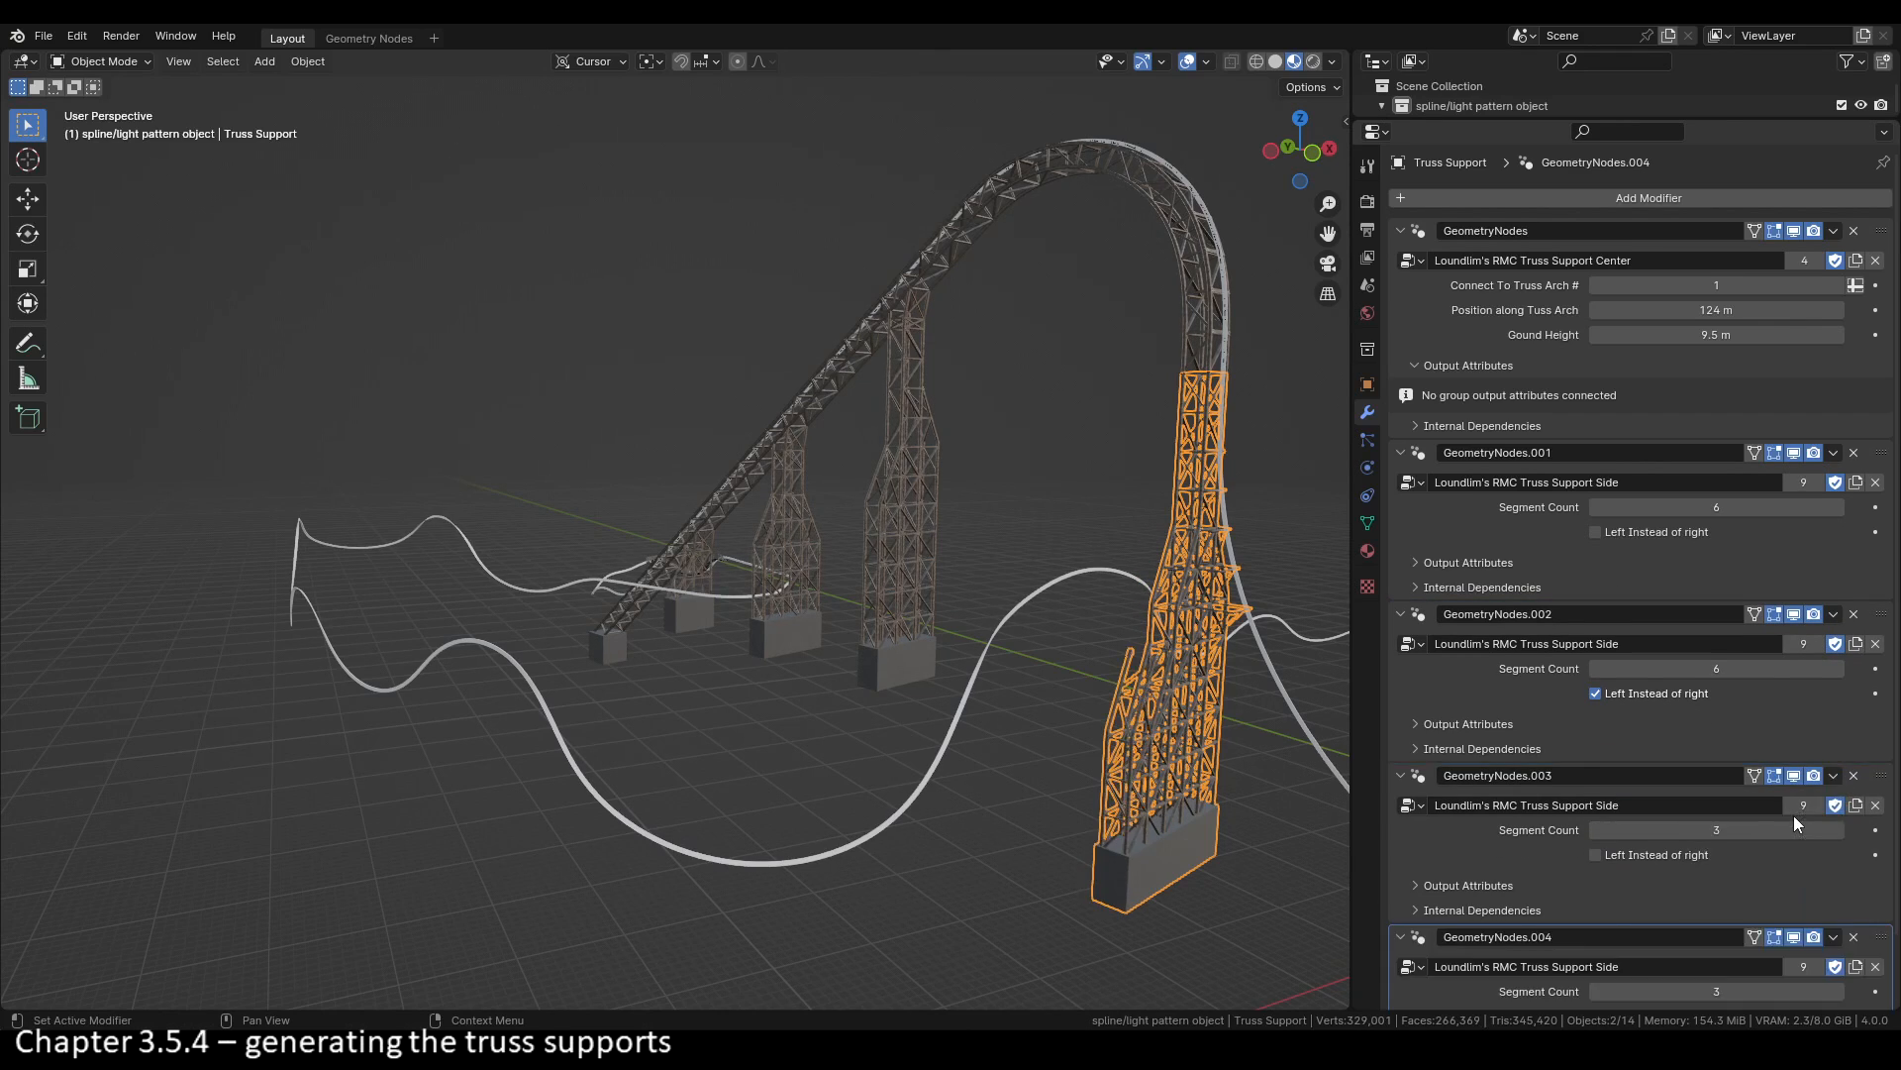
scroll(1792, 816, "down", 2)
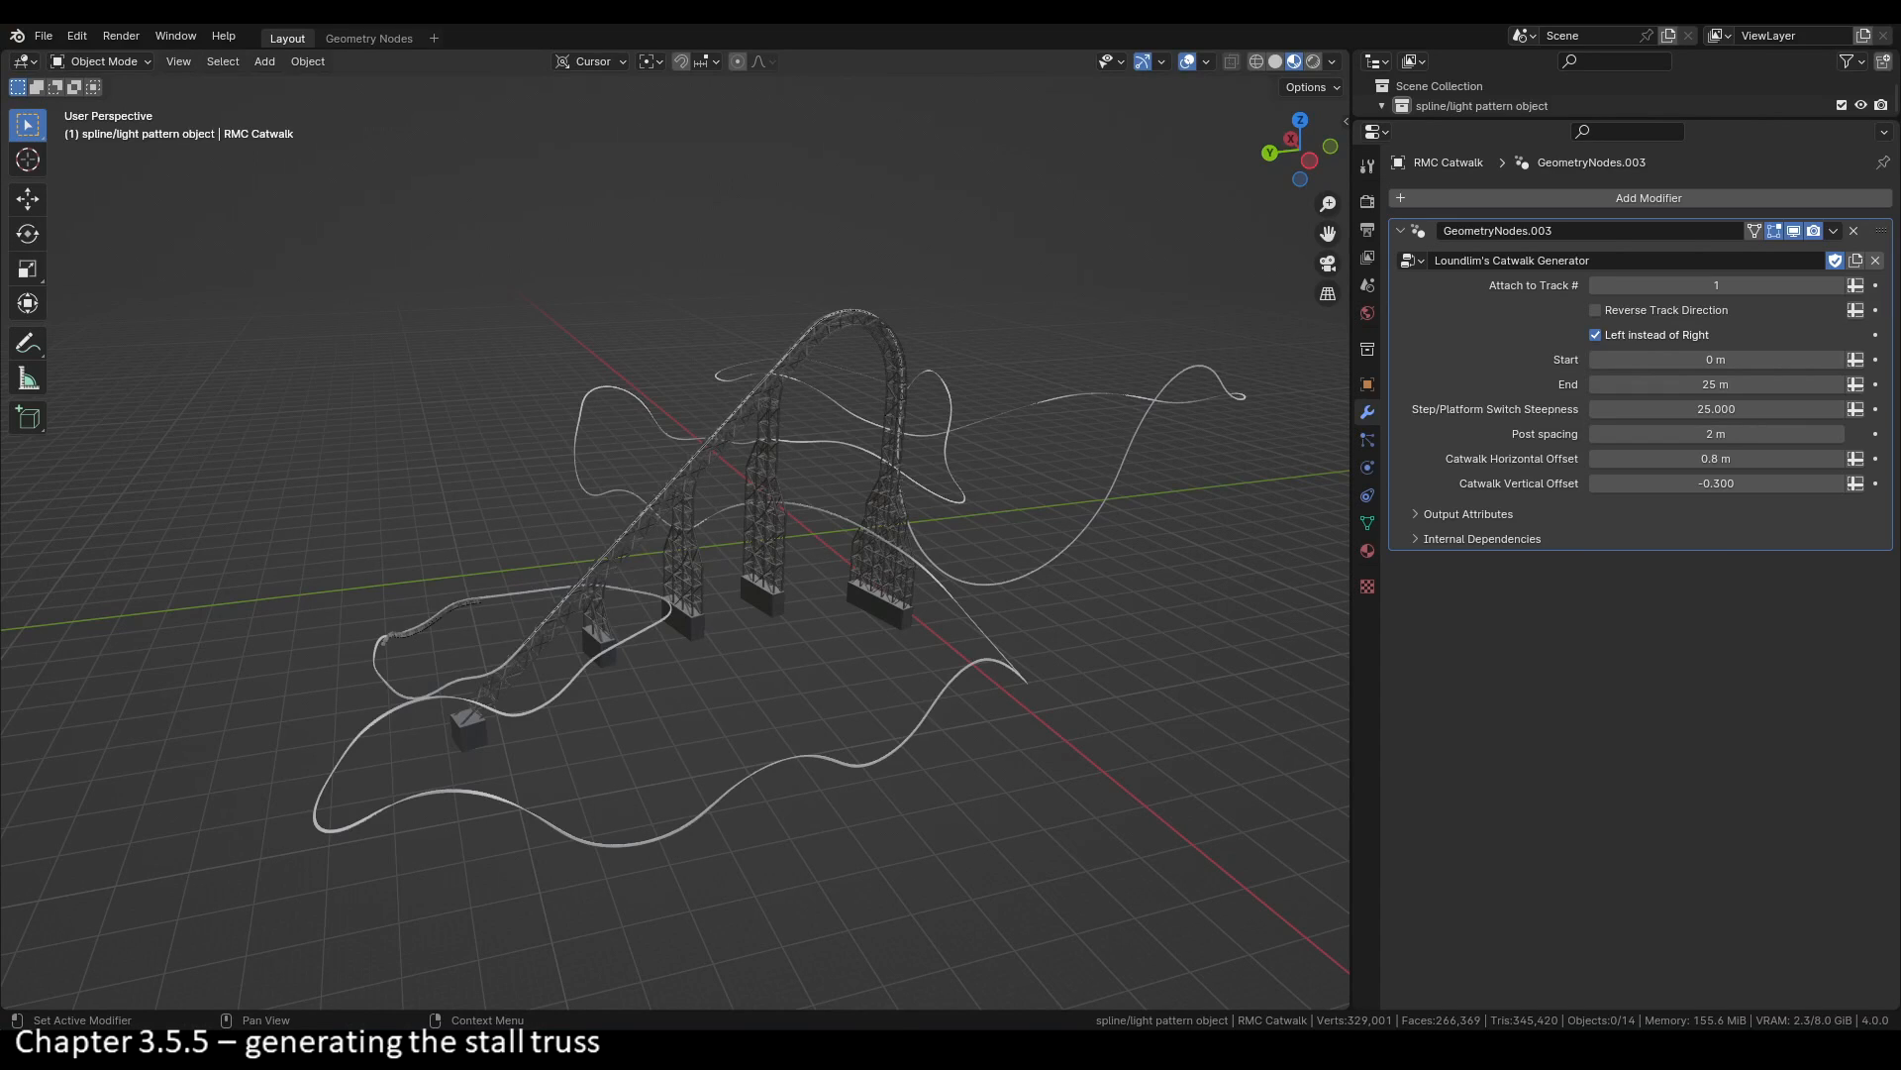
Step: Duplicate the truss arch in place and run the copy from start point 1100 m to end point 1146 m
left_click(814, 342)
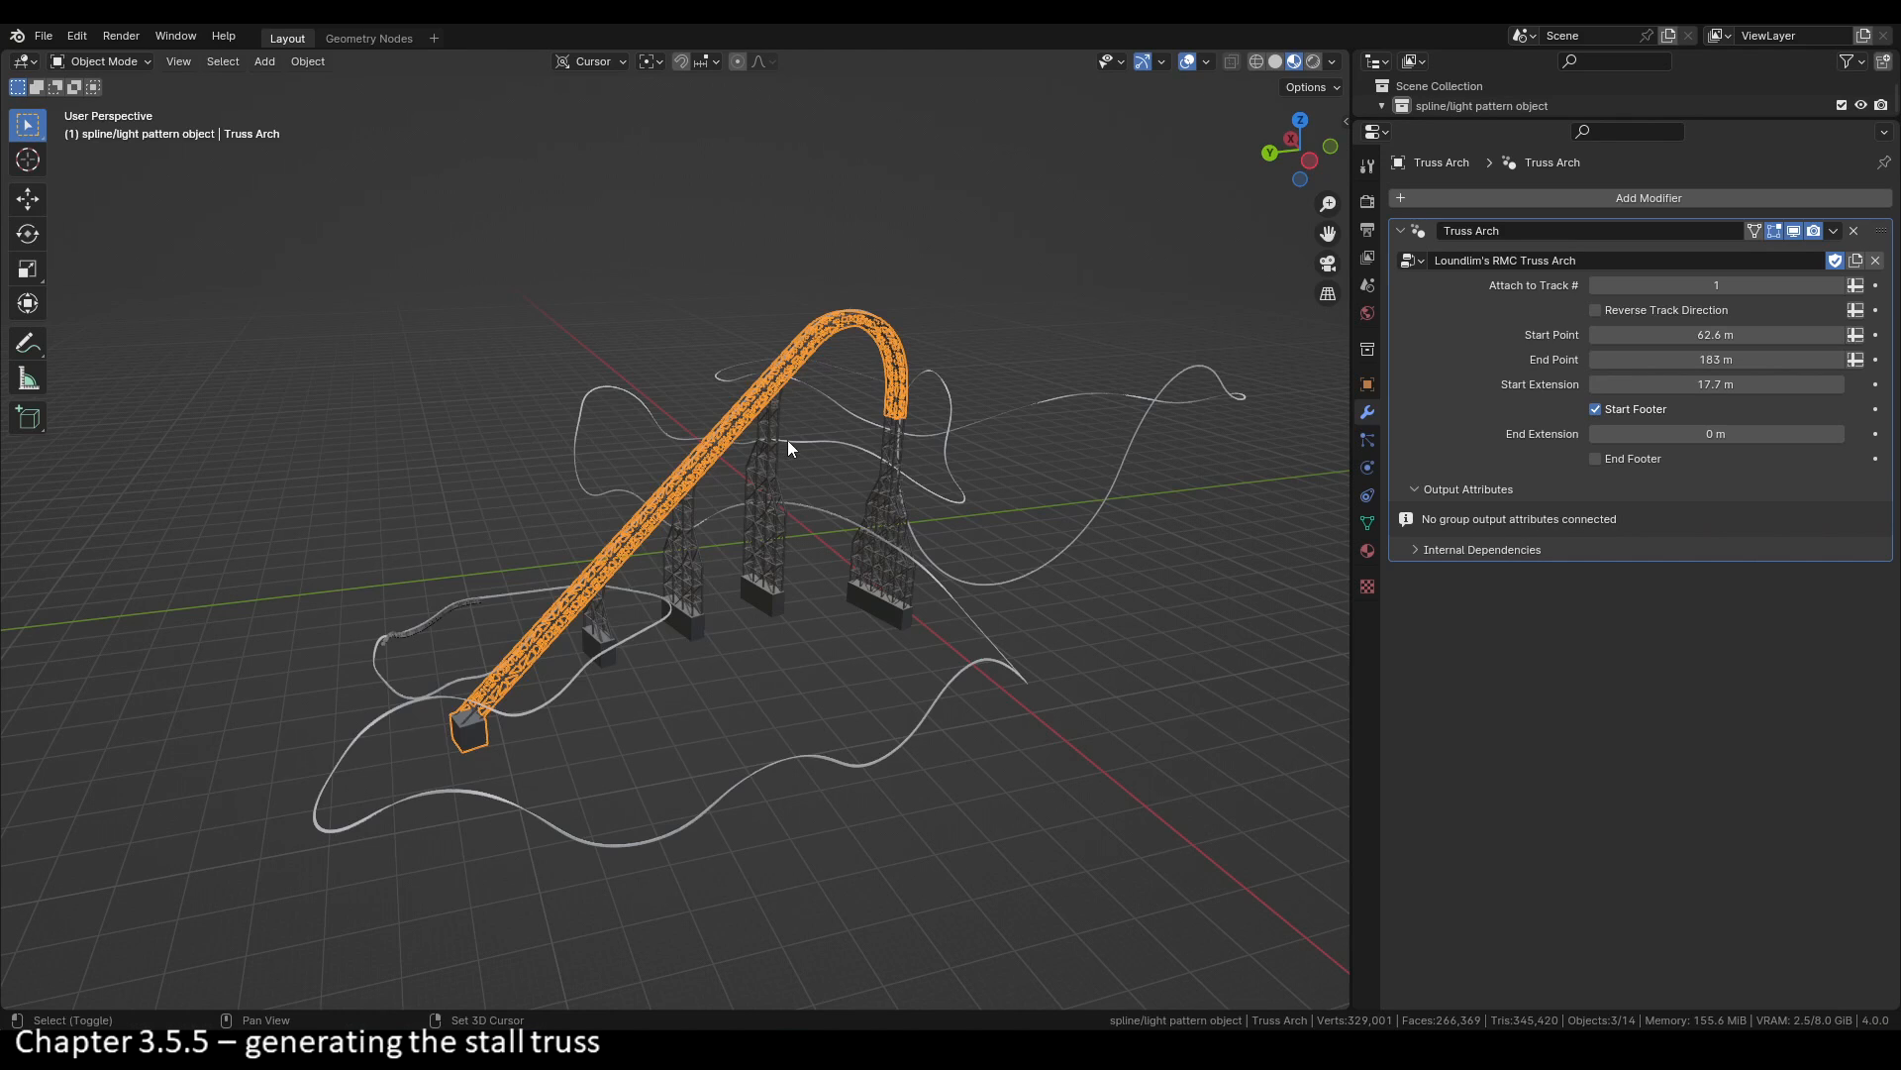
key("shift+d")
key("Escape")
left_click_drag(1716, 360, 1890, 360)
double_click(1739, 335)
type("1100")
key("Return")
Step: Trim the new truss arch's start with a 0 m start extension and no start footer, and fine-tune its start point
scroll(955, 597, "up", 4)
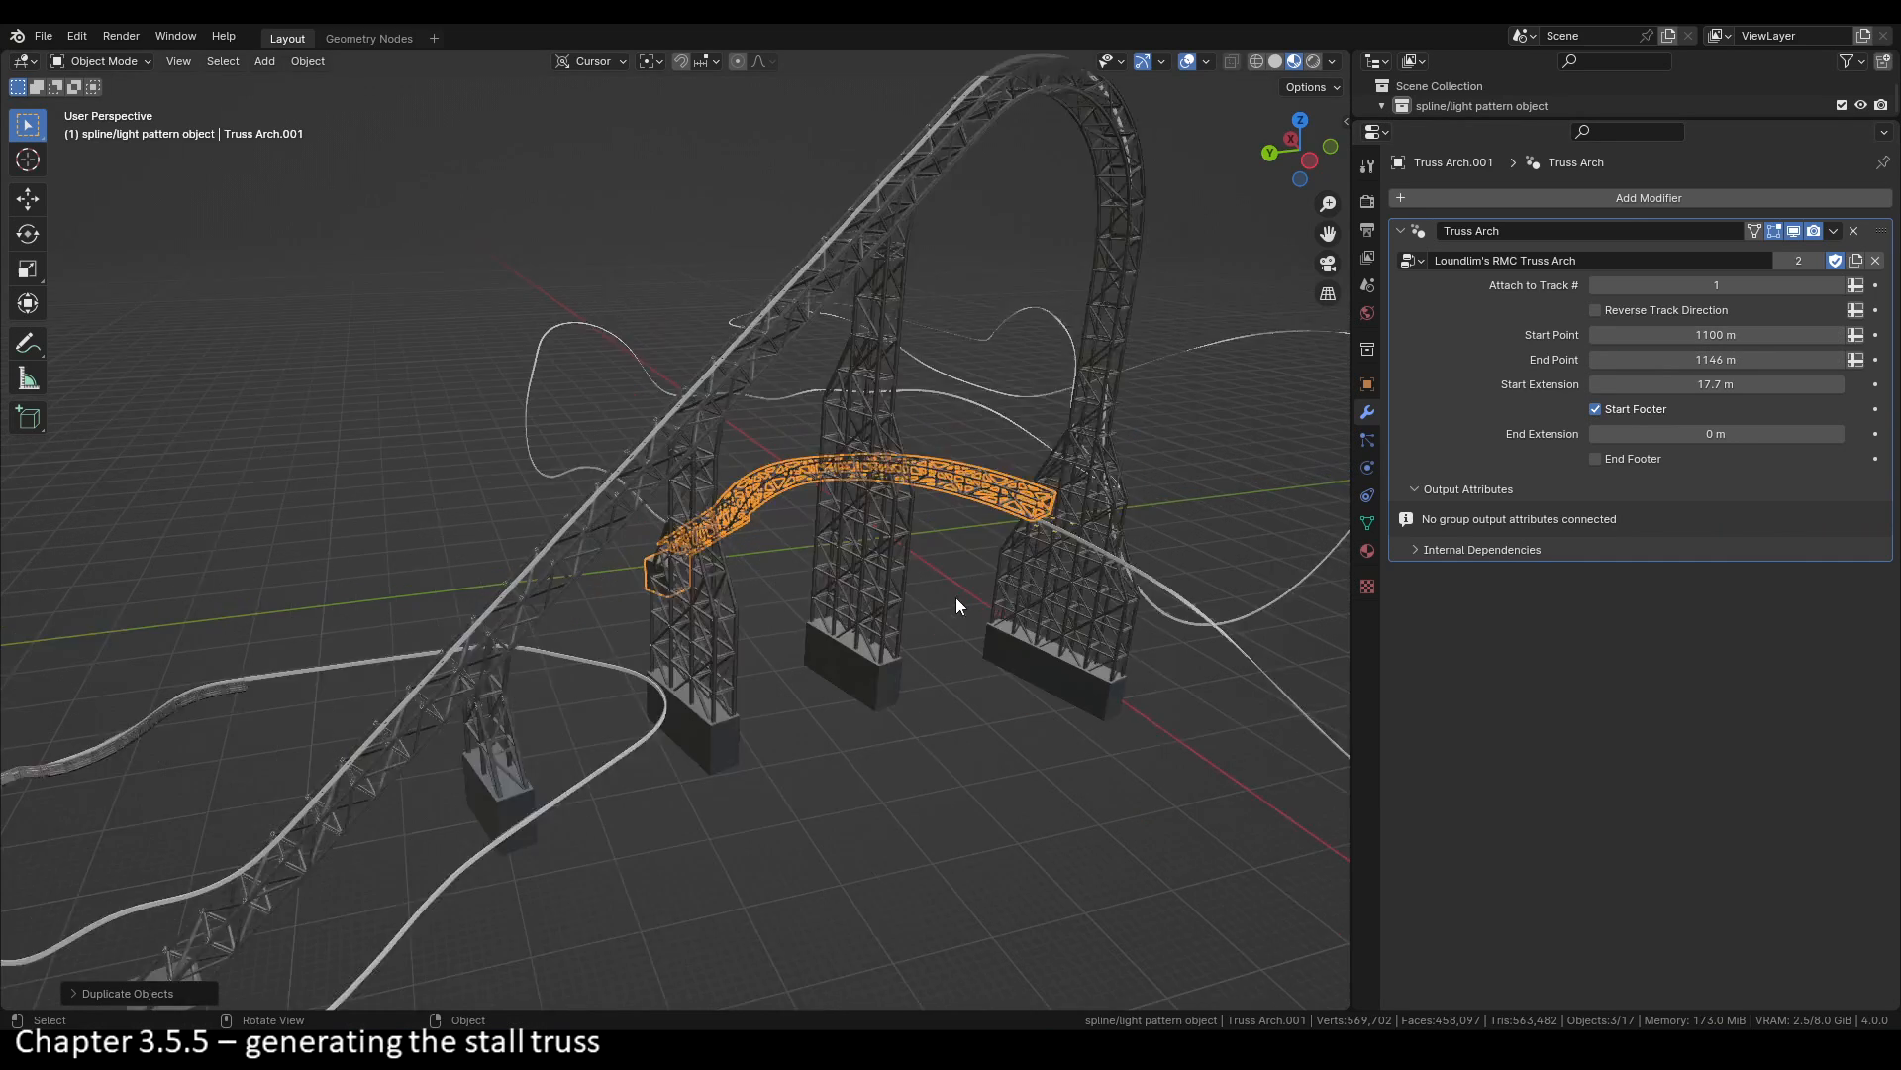
middle_click_drag(954, 597, 1139, 592)
left_click(1696, 384)
type("0")
key("Return")
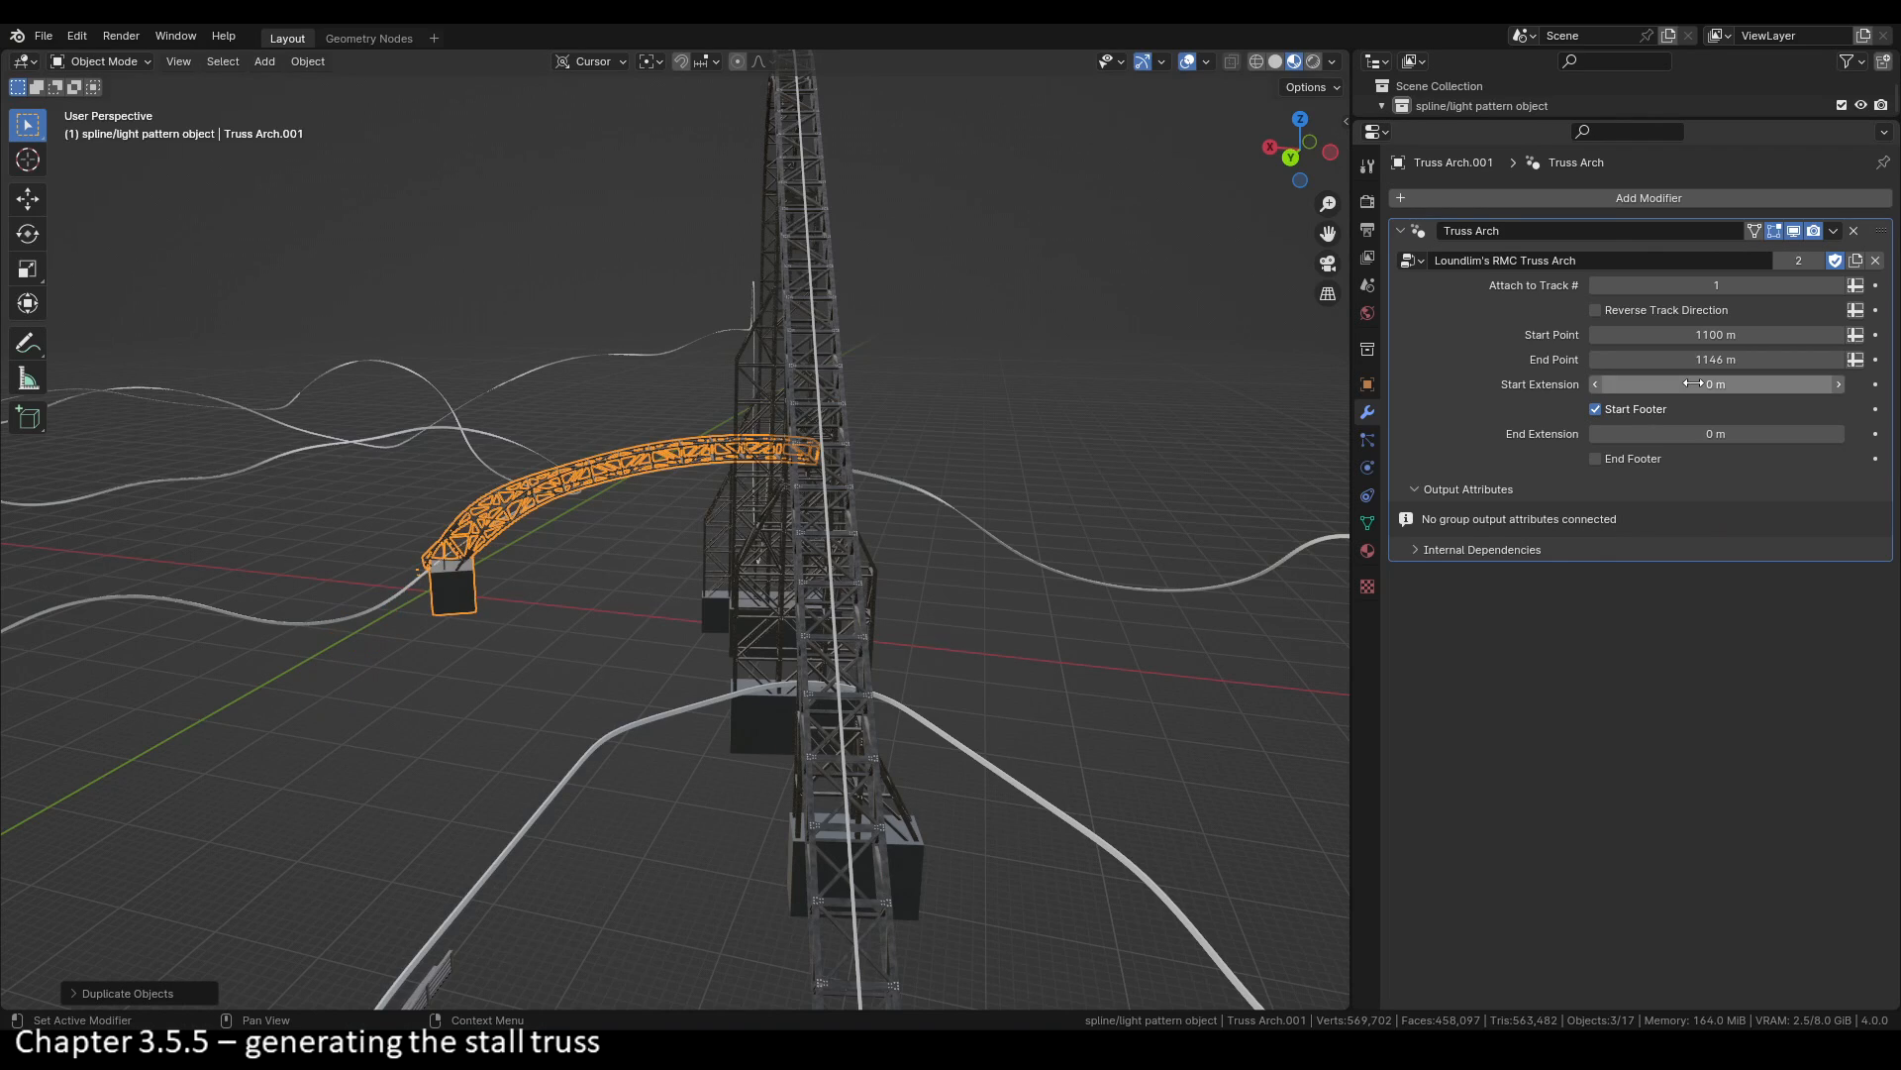
left_click(1594, 411)
left_click_drag(1727, 340, 1757, 339)
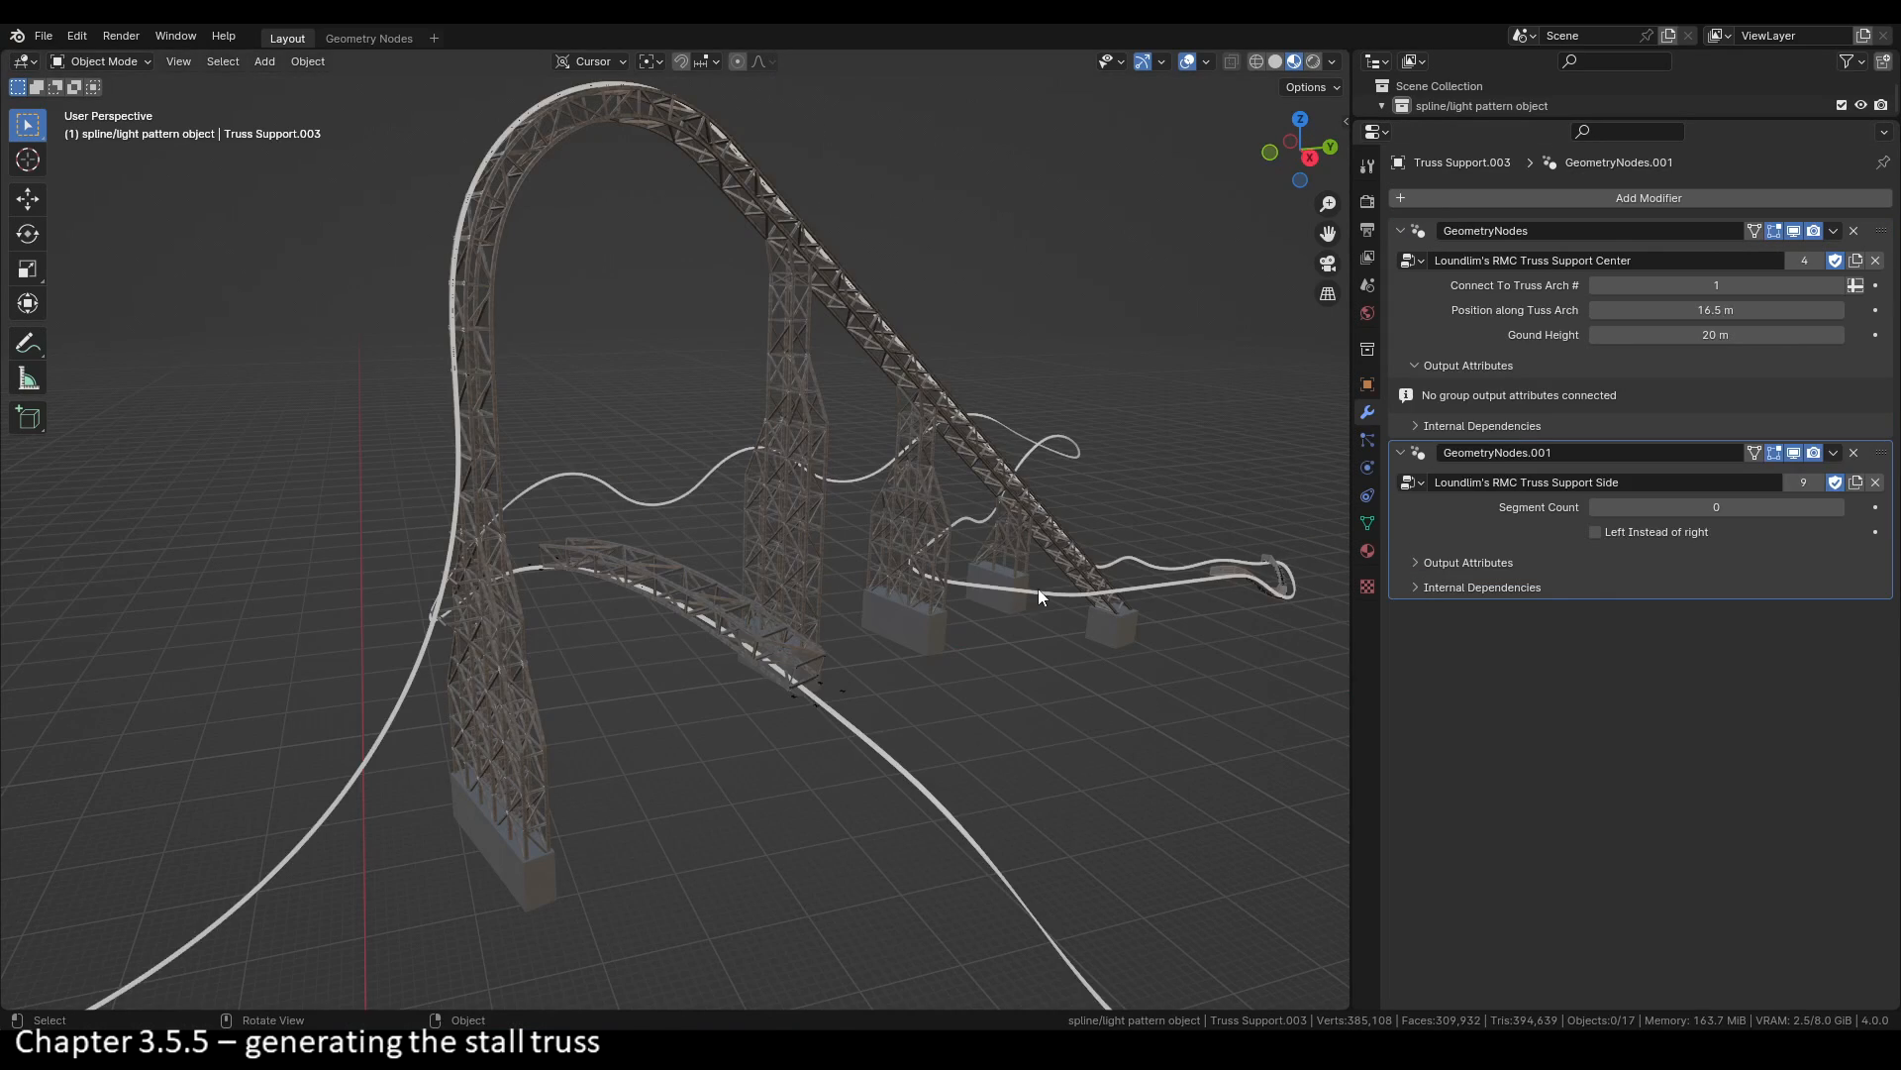
Step: Duplicate the support nearest the start footer and place it on truss arch 2 at 1.62 m with a ground height of 9.5 m
key("shift+d")
key("Escape")
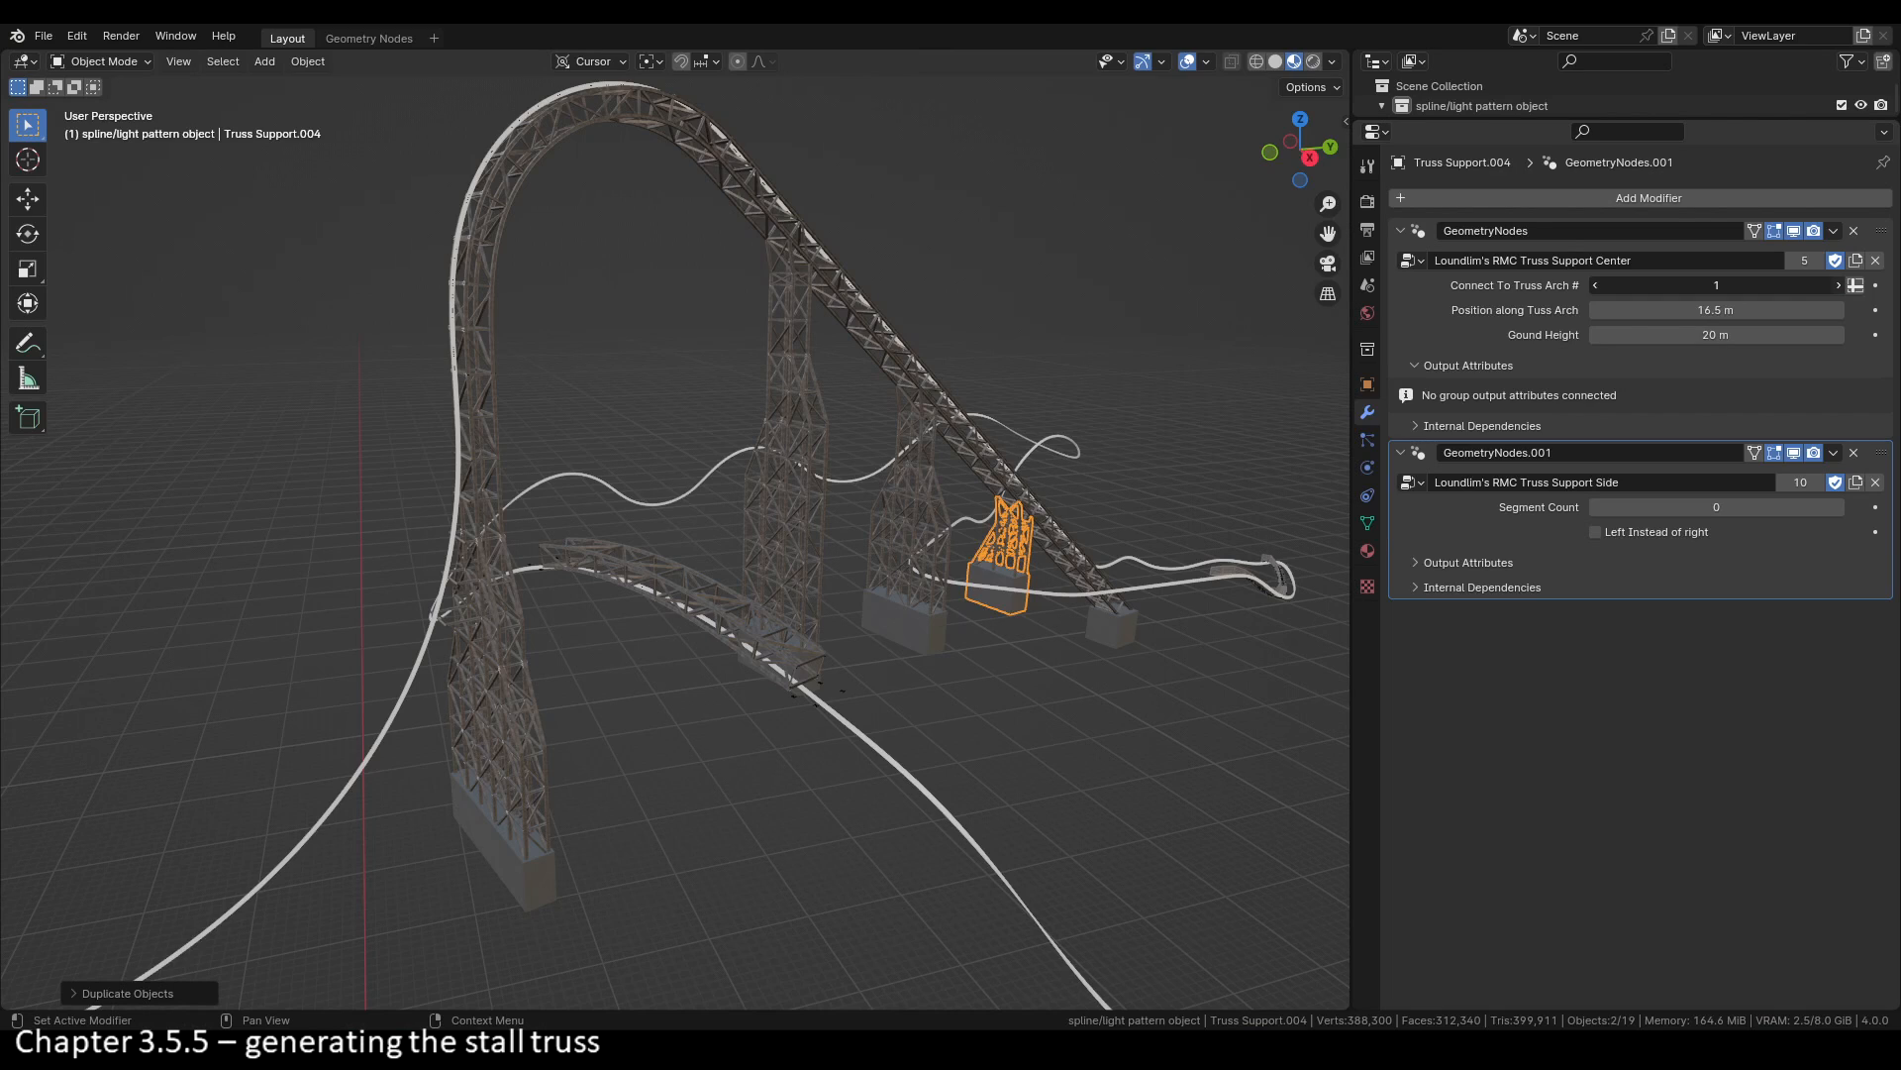
left_click(1838, 285)
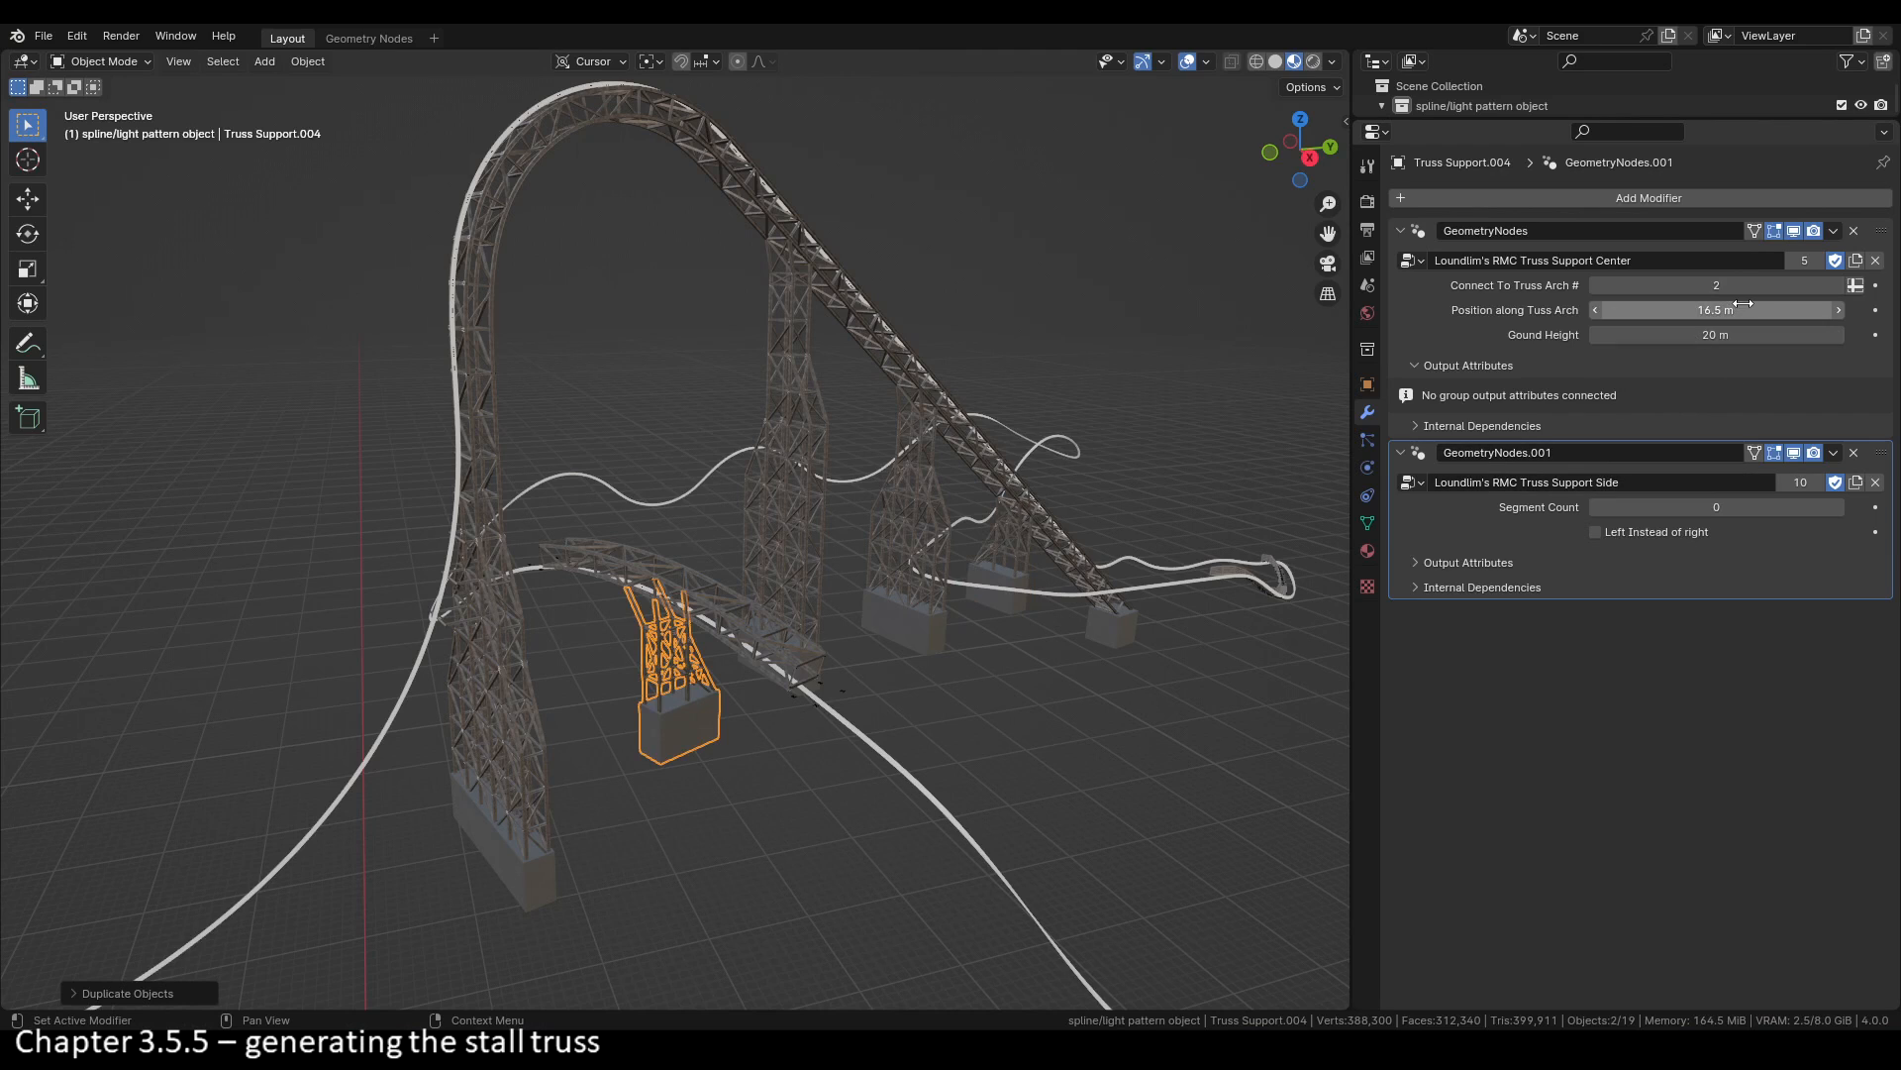
left_click_drag(1717, 310, 1597, 310)
left_click(1745, 332)
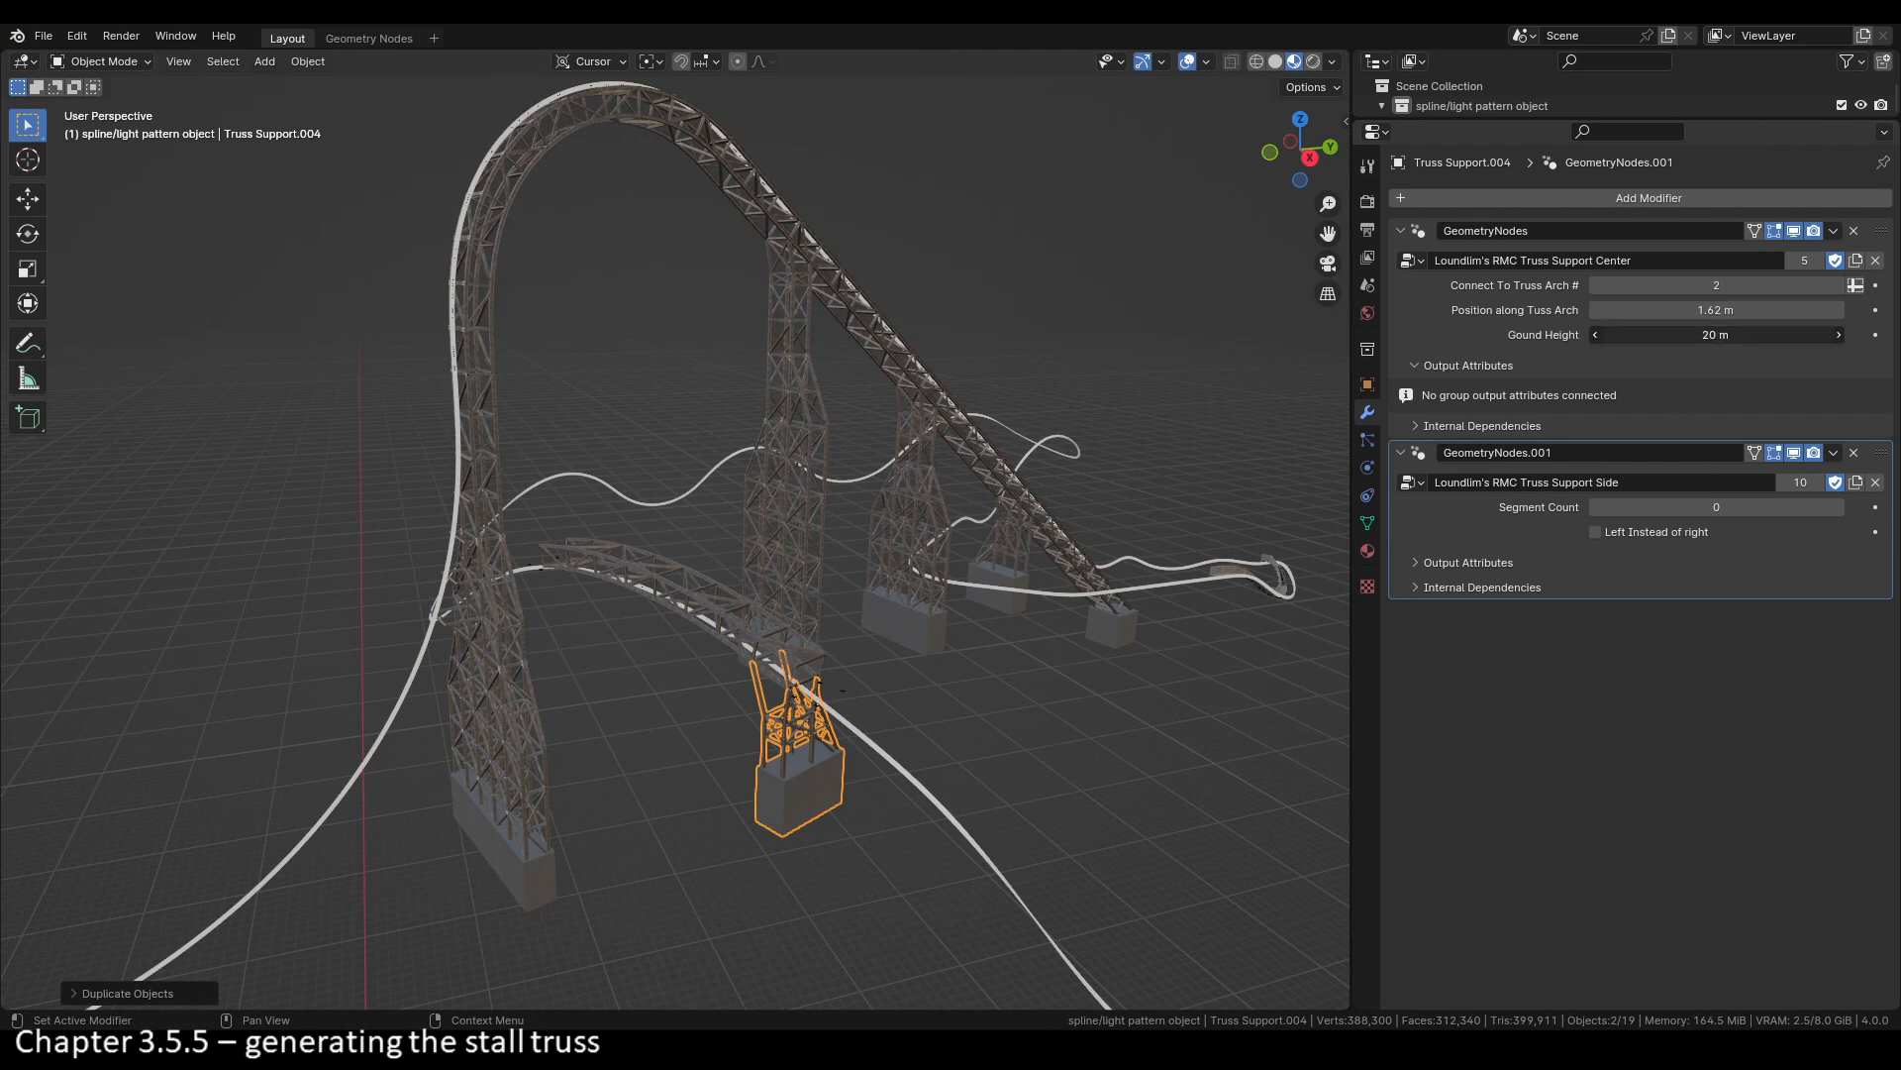
type("9.5")
key("Return")
Step: In front orthographic view, fine-tune the new support's position along truss arch 2 to align it with the arch joints
middle_click_drag(733, 792, 907, 630)
left_click(1285, 149)
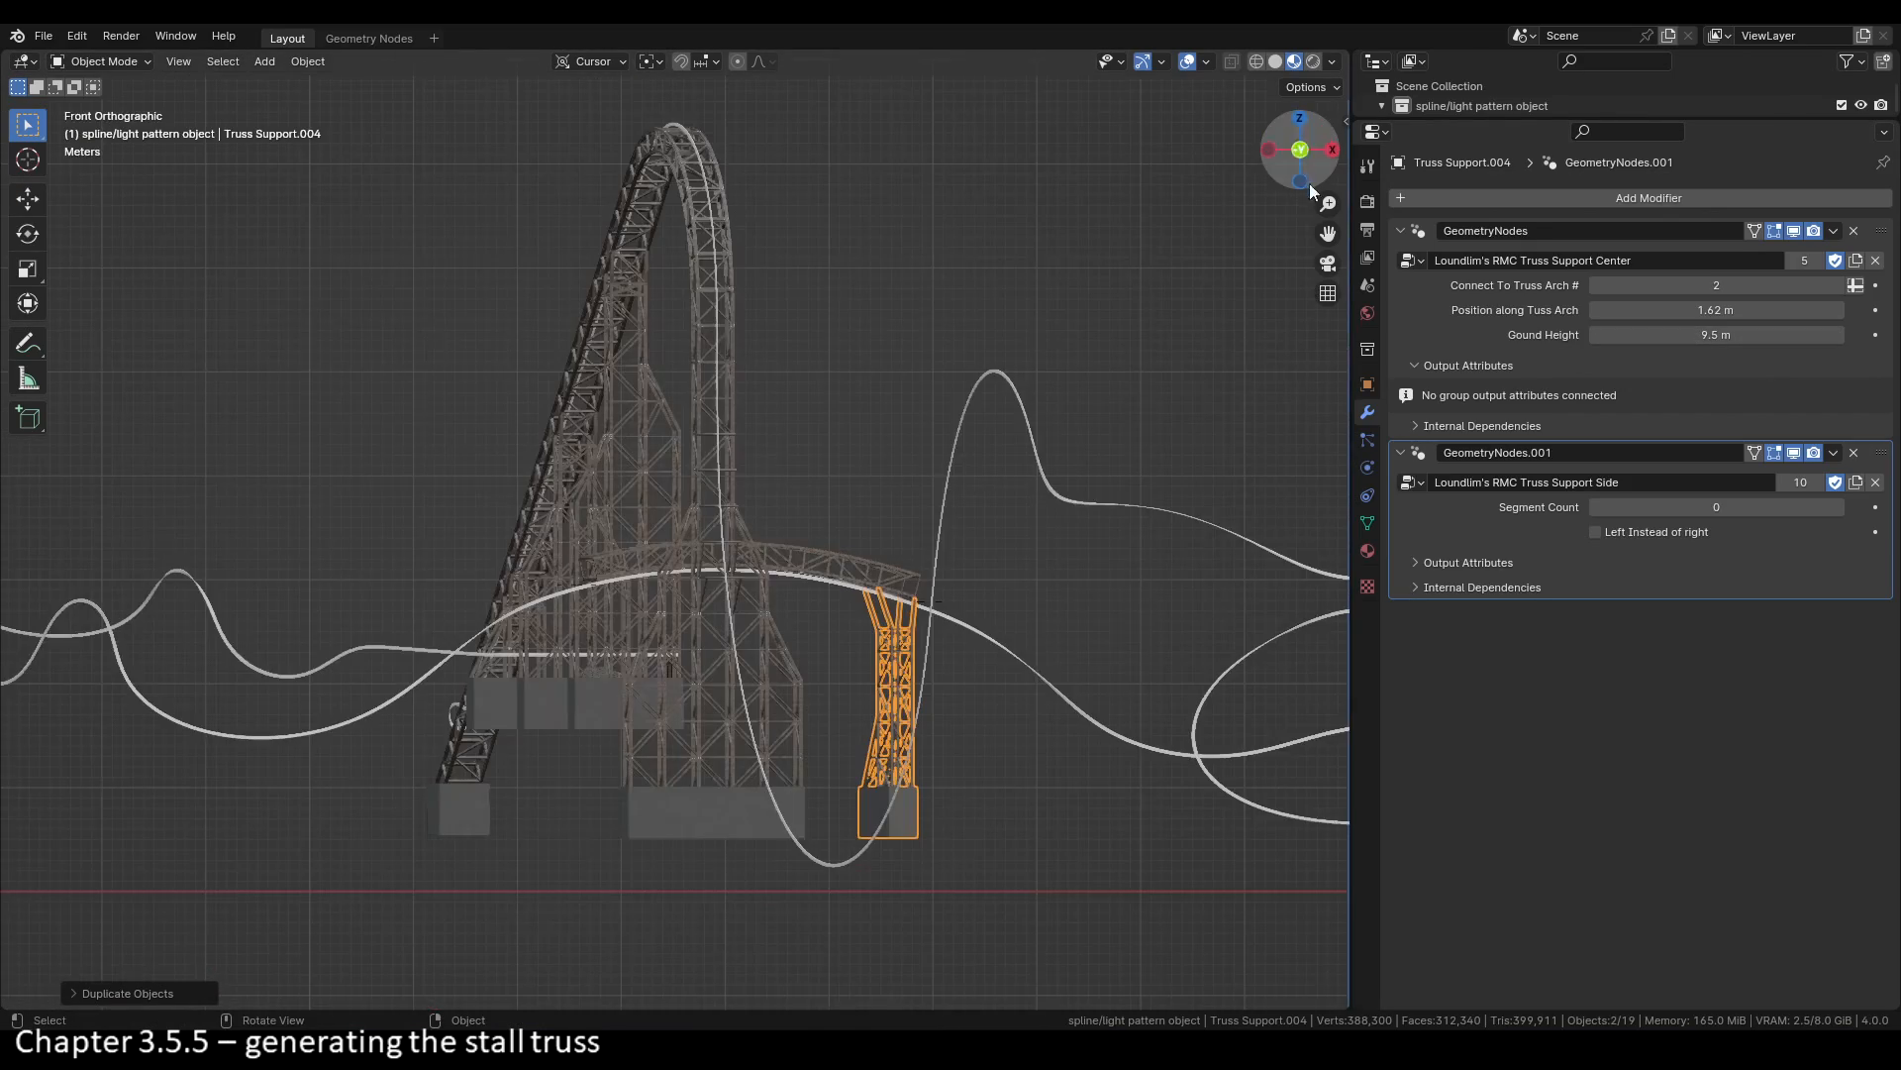
scroll(824, 432, "up", 8)
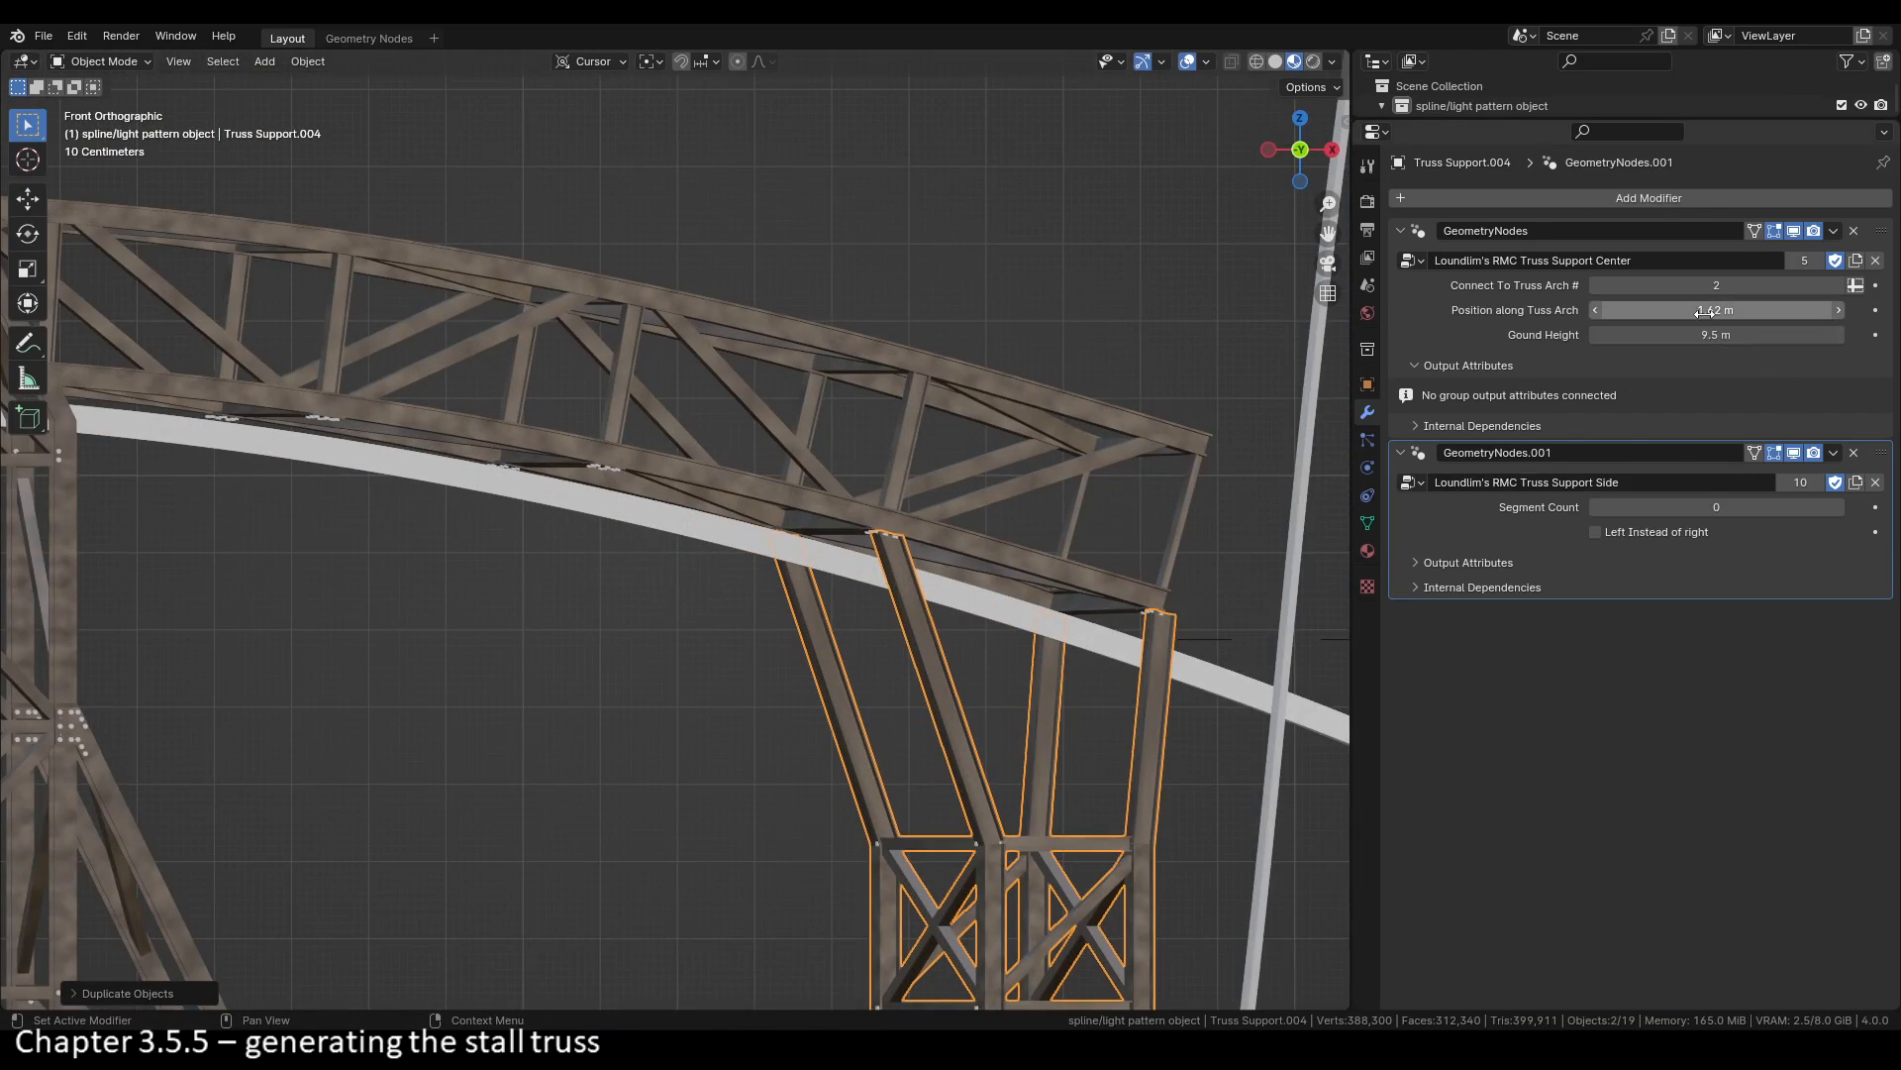
left_click_drag(1703, 311, 1644, 311)
Step: Duplicate the stall truss support in place and shift the copy farther along truss arch 2
scroll(929, 757, "down", 8)
key("shift+d")
right_click(878, 756)
mouse_move(1725, 312)
left_mouse_down()
mouse_move(1881, 312)
mouse_move(1743, 310)
left_mouse_up()
scroll(624, 377, "up", 3)
scroll(624, 376, "up", 3)
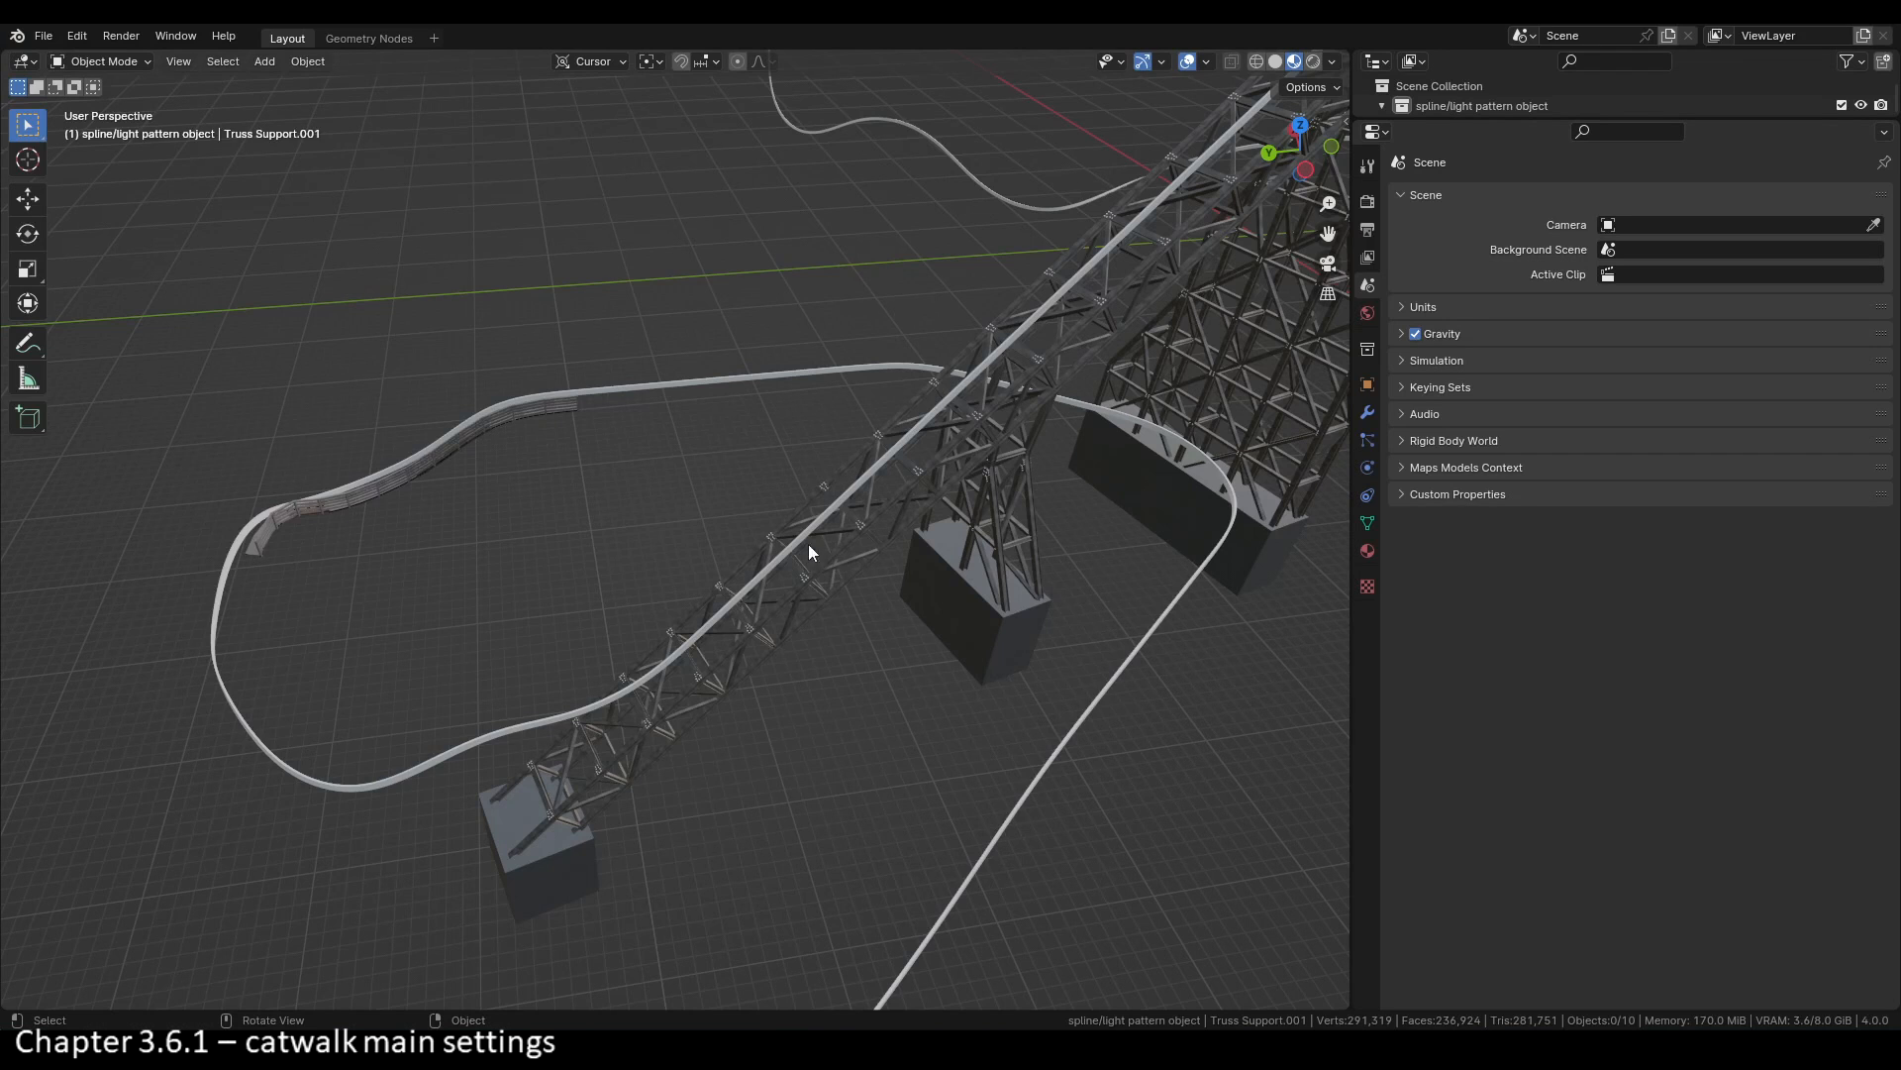
Step: Select the RMC catwalk beside the track and open its catwalk generator modifier settings
left_click(535, 417)
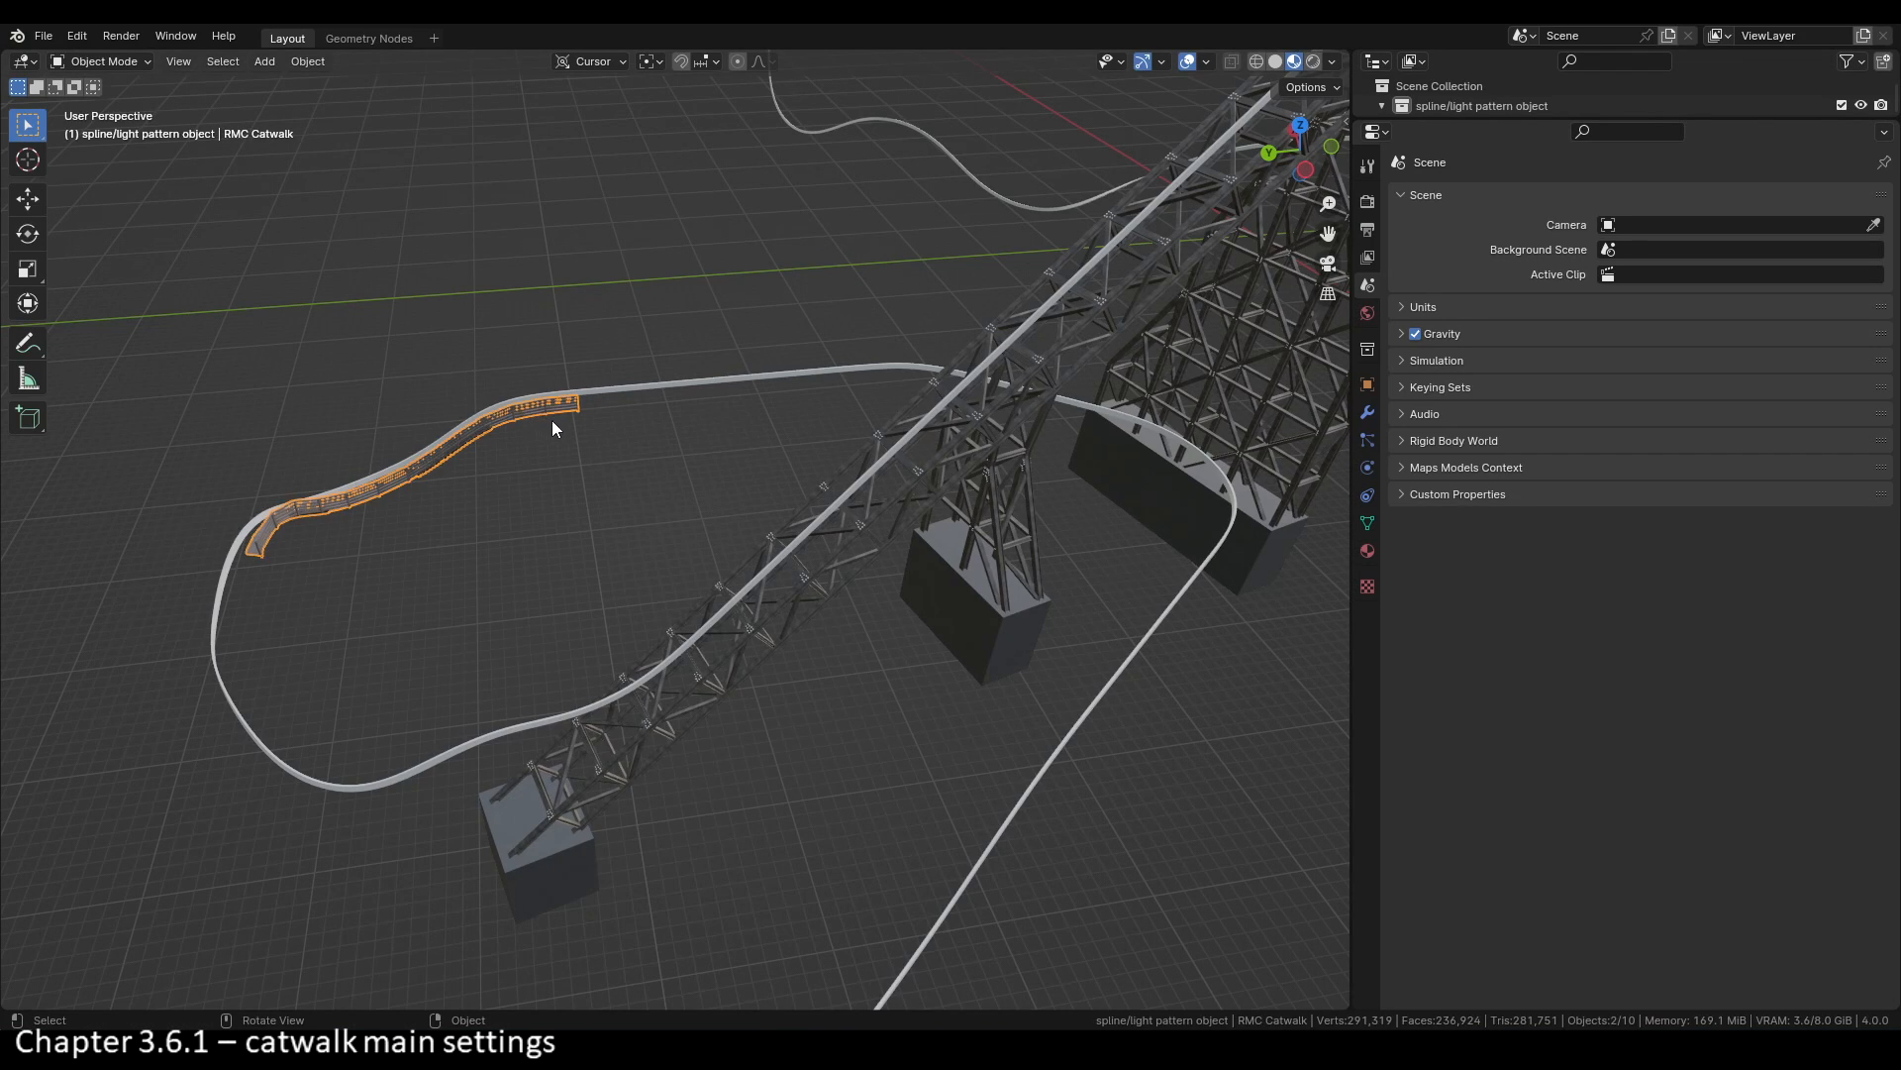
left_click(1368, 413)
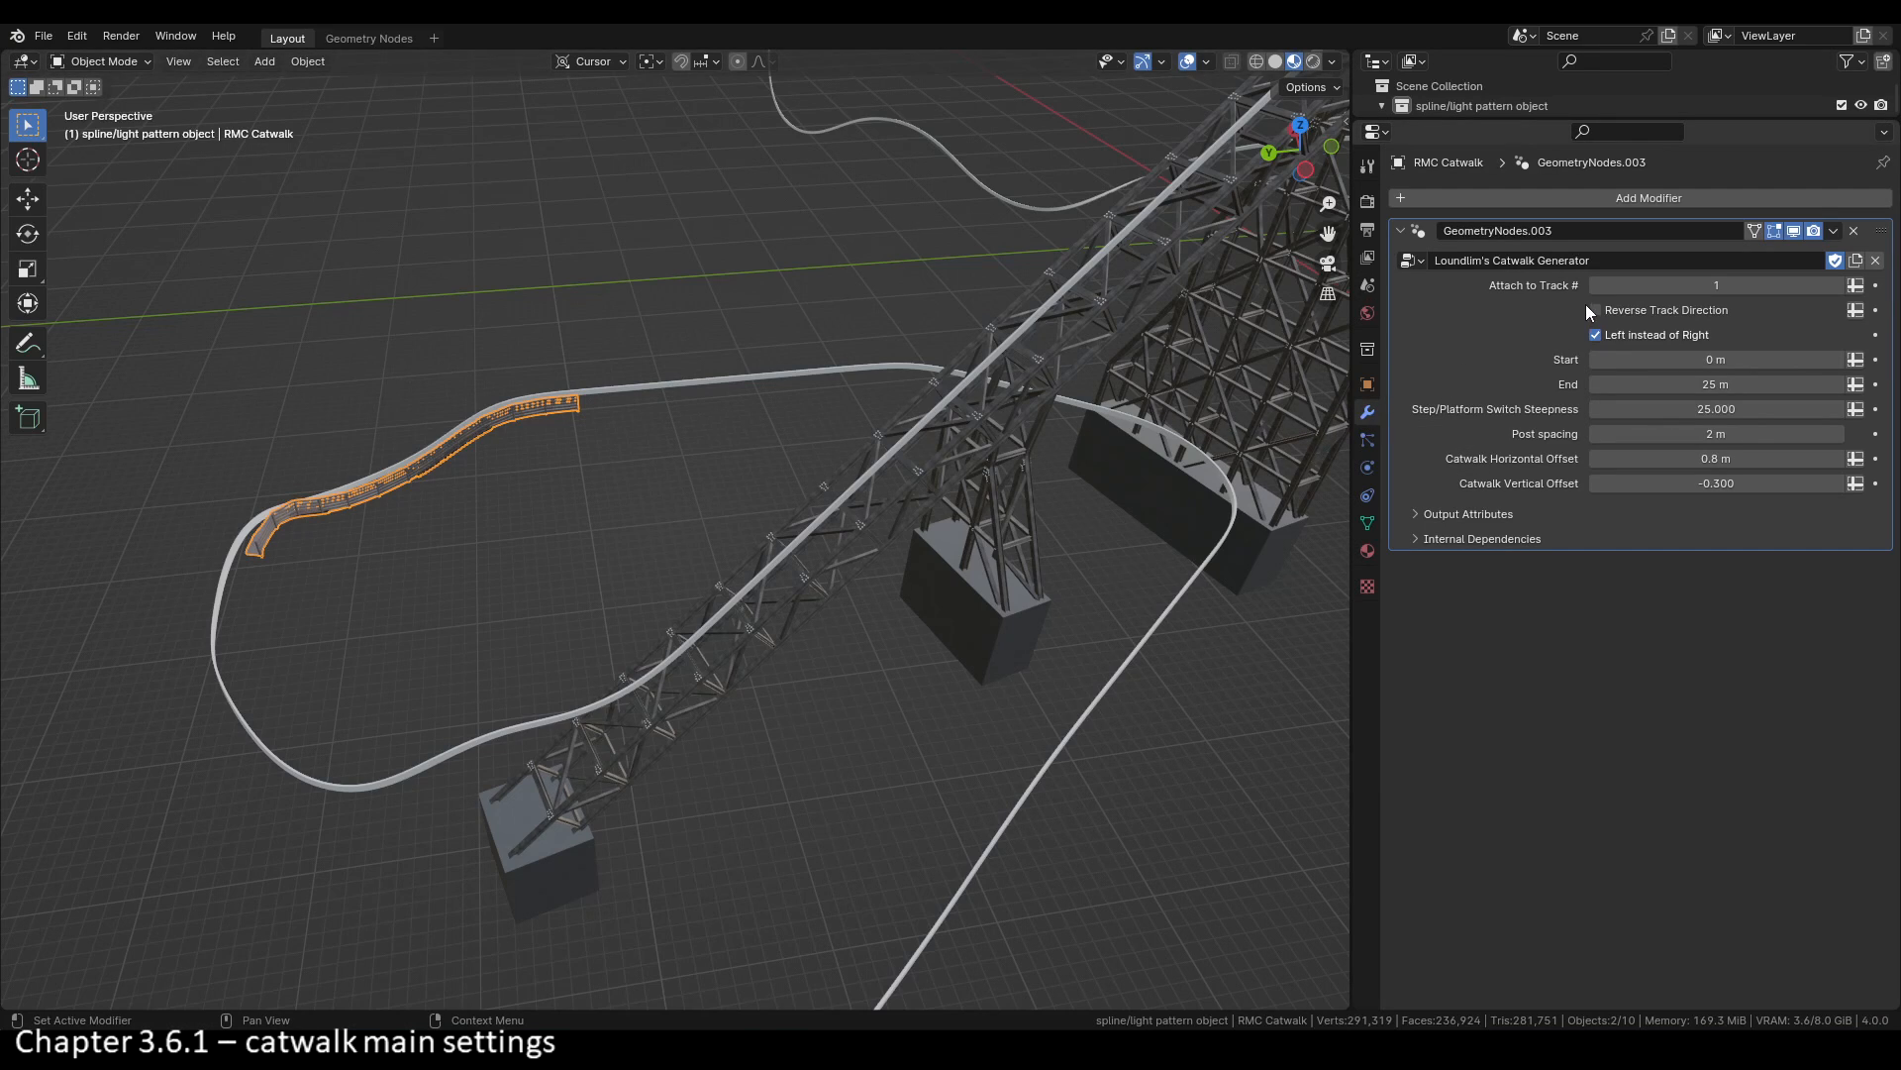
Step: Test the catwalk's placement options: attachment to track 2, reversed track direction and the right side of the track
left_click(1838, 286)
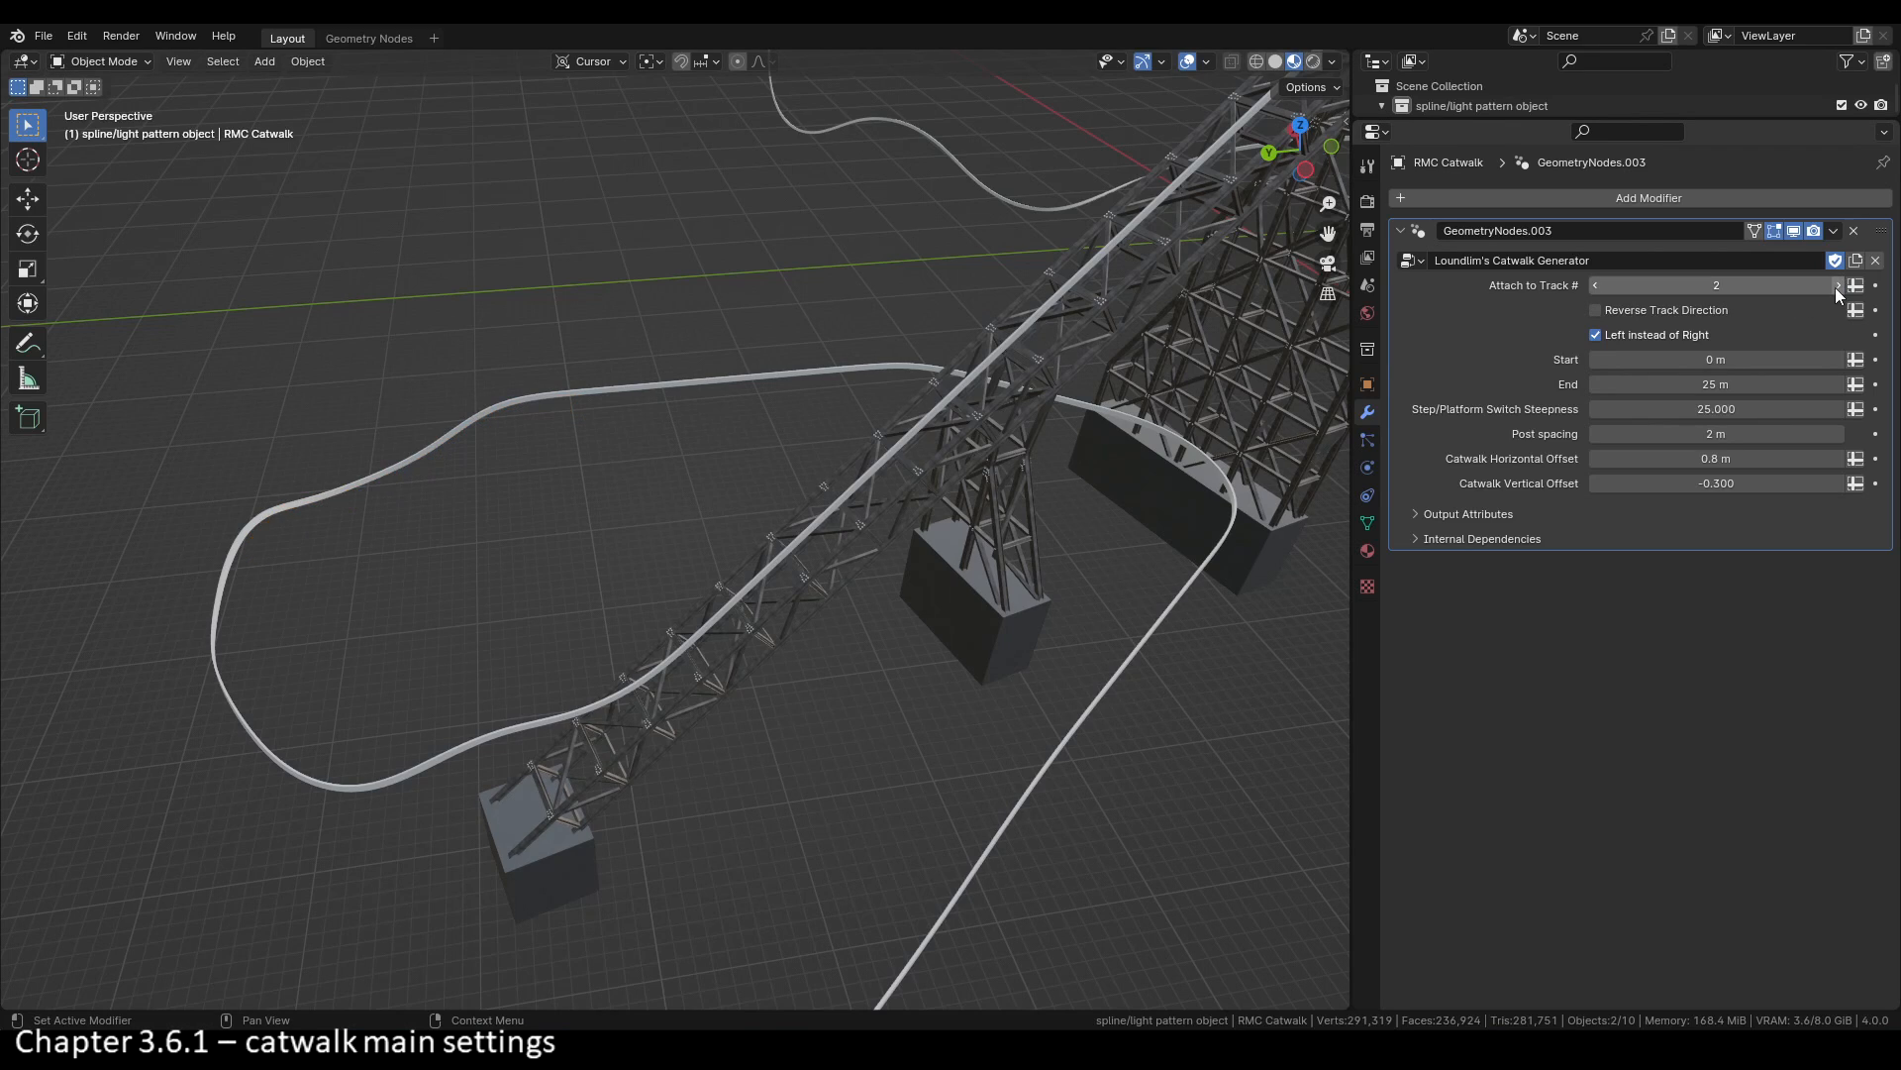
left_click(1595, 286)
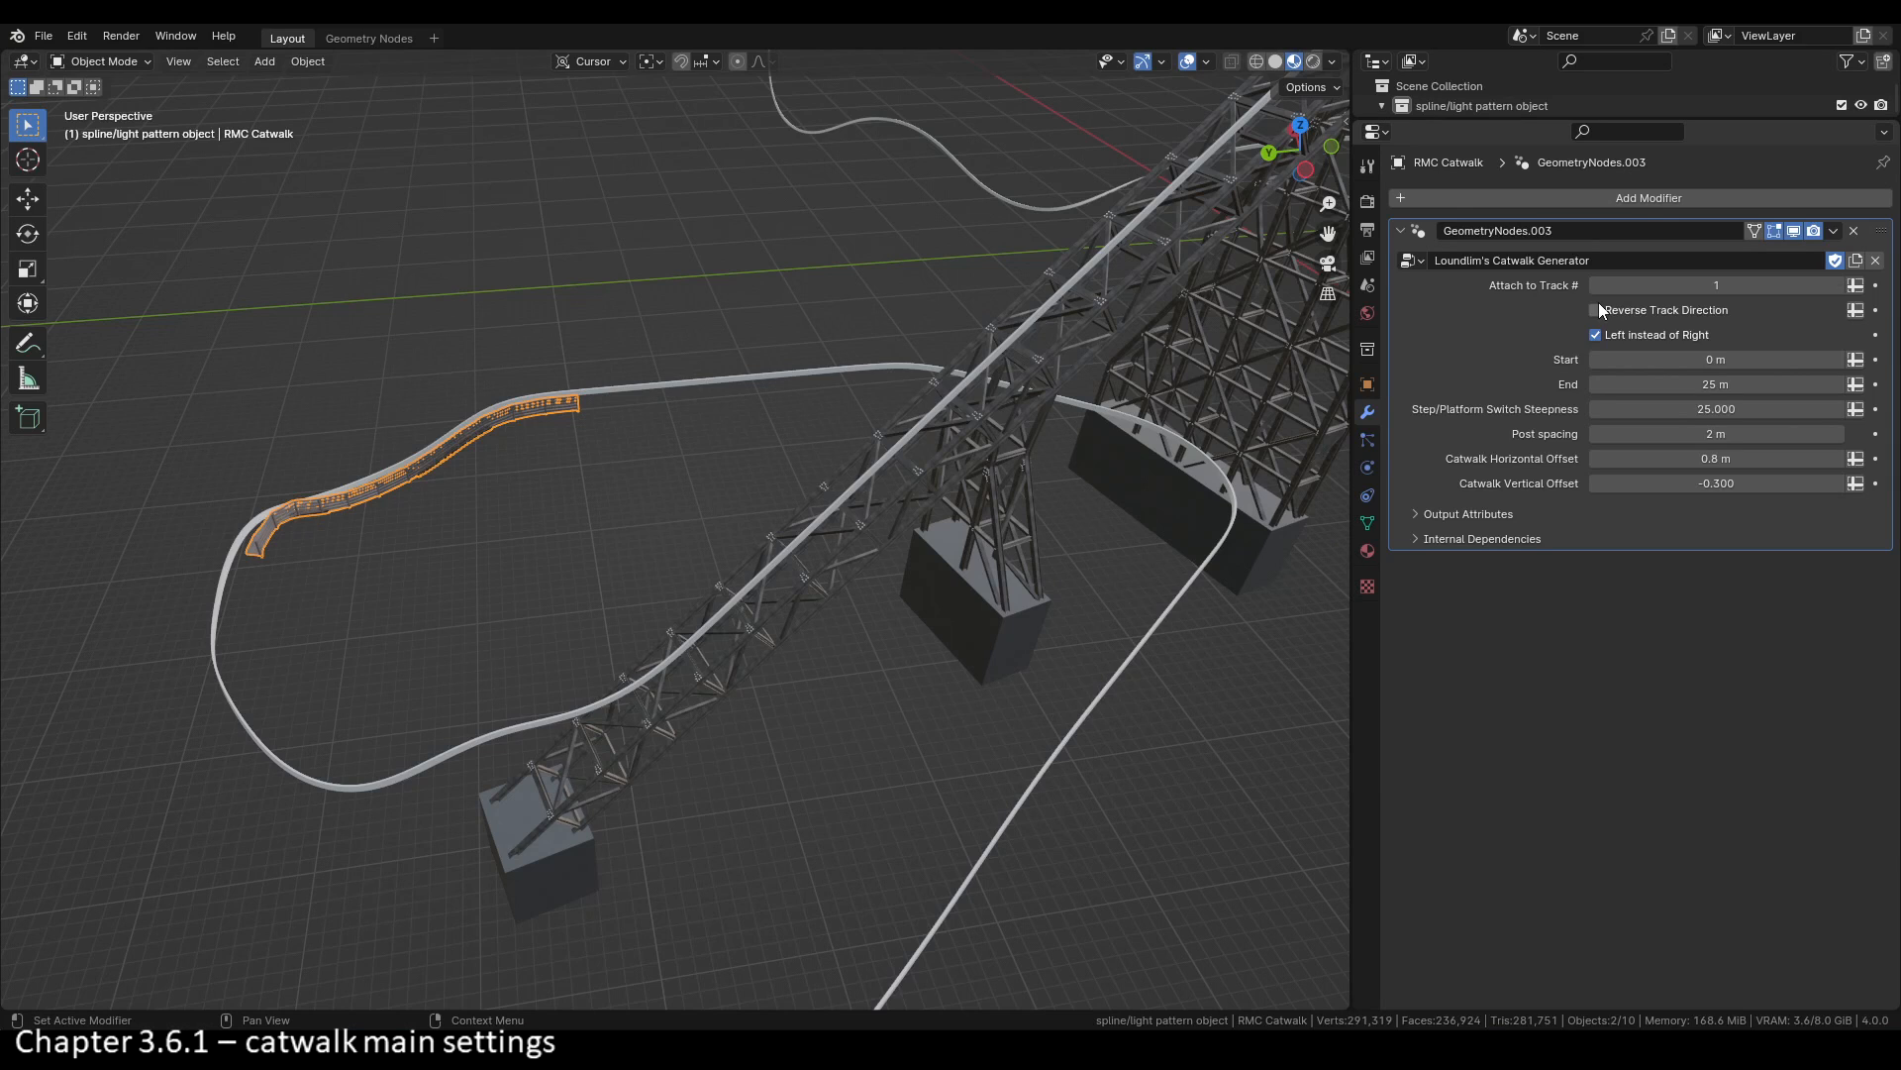
left_click(1596, 311)
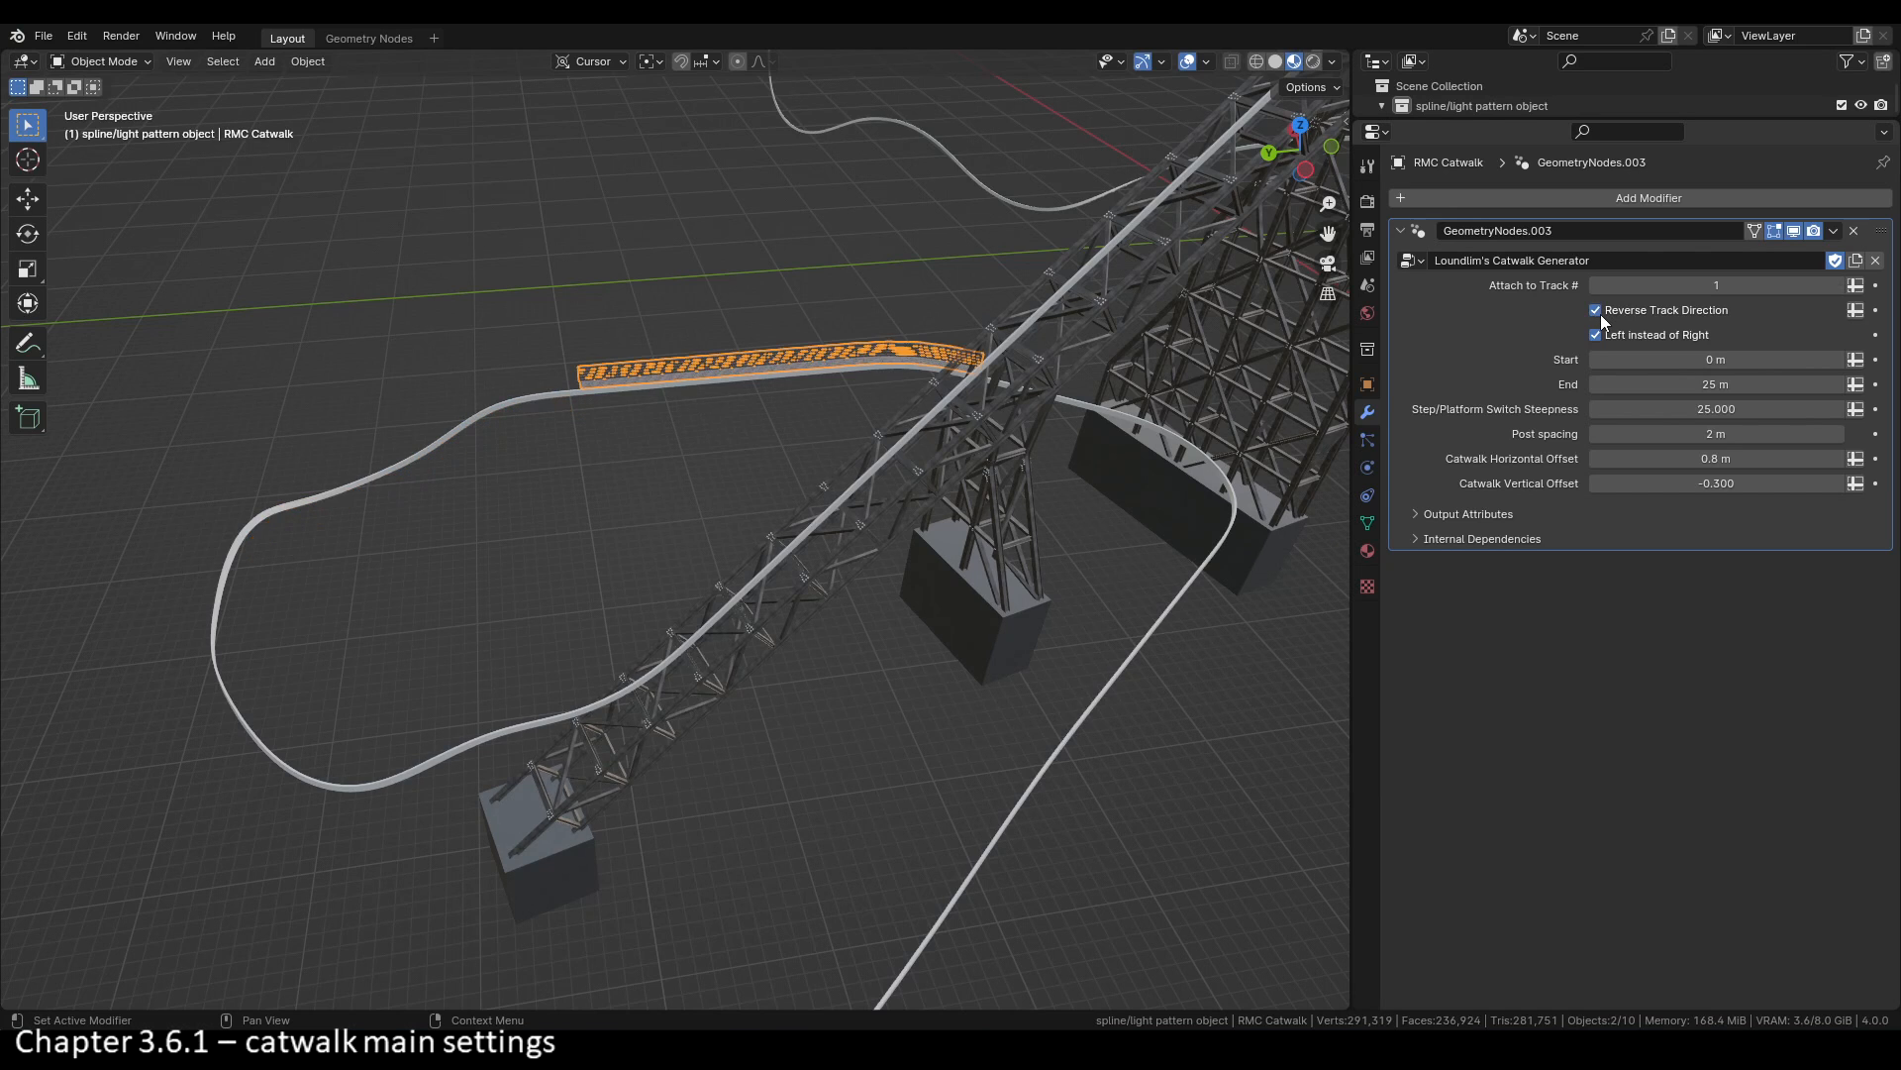
left_click(1596, 311)
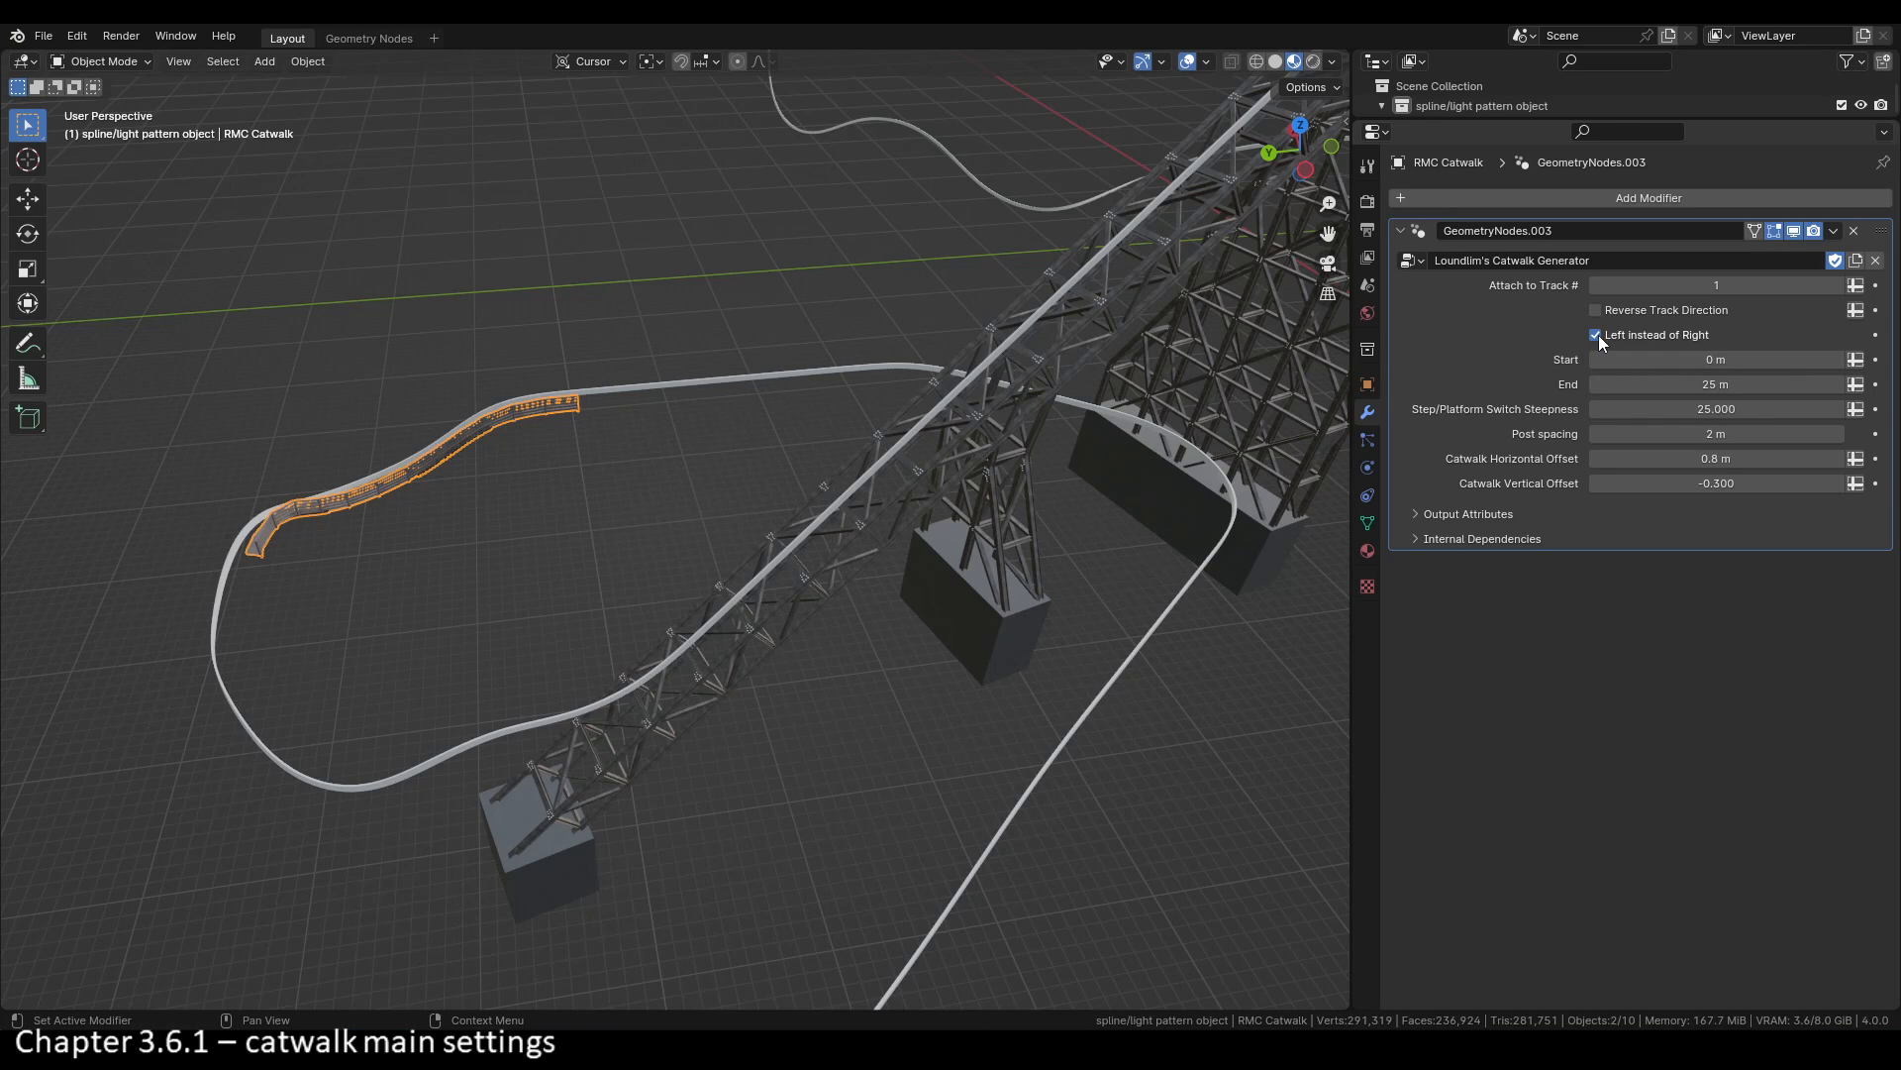
left_click(1596, 335)
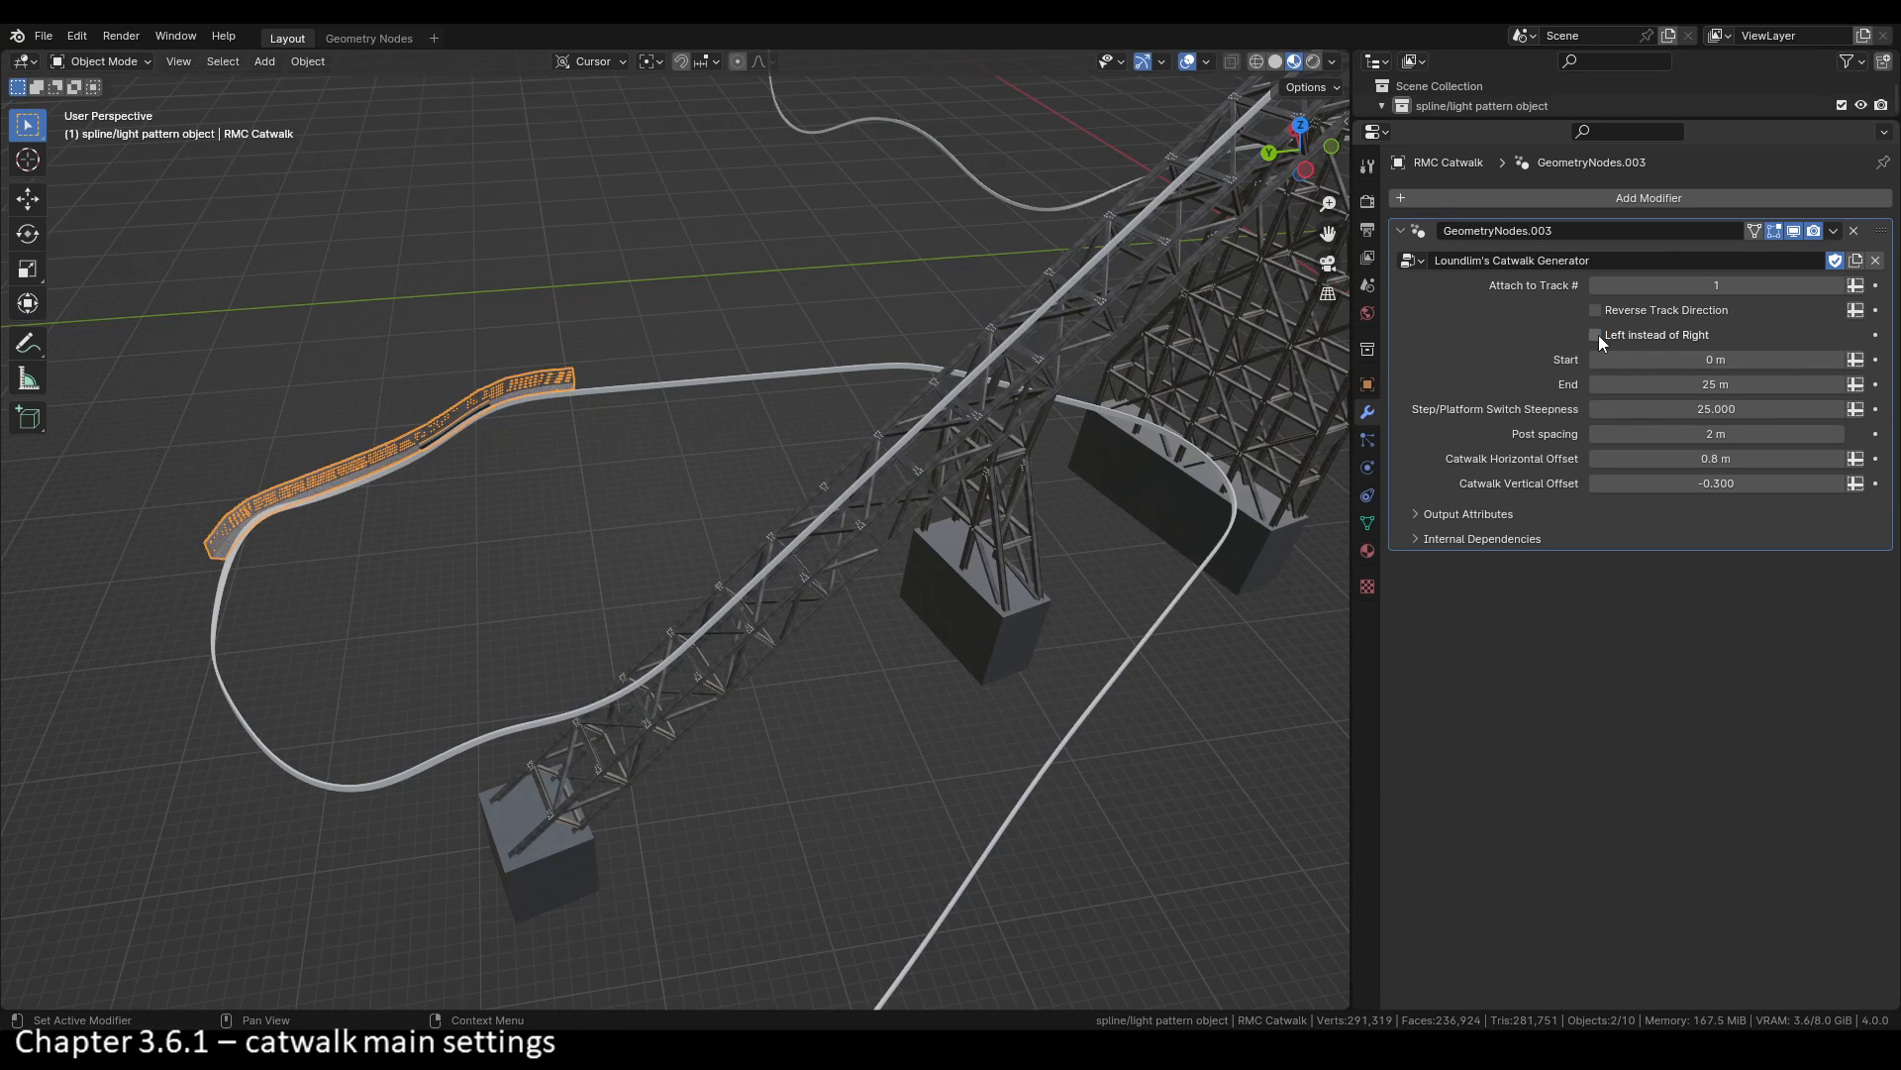
left_click(1596, 335)
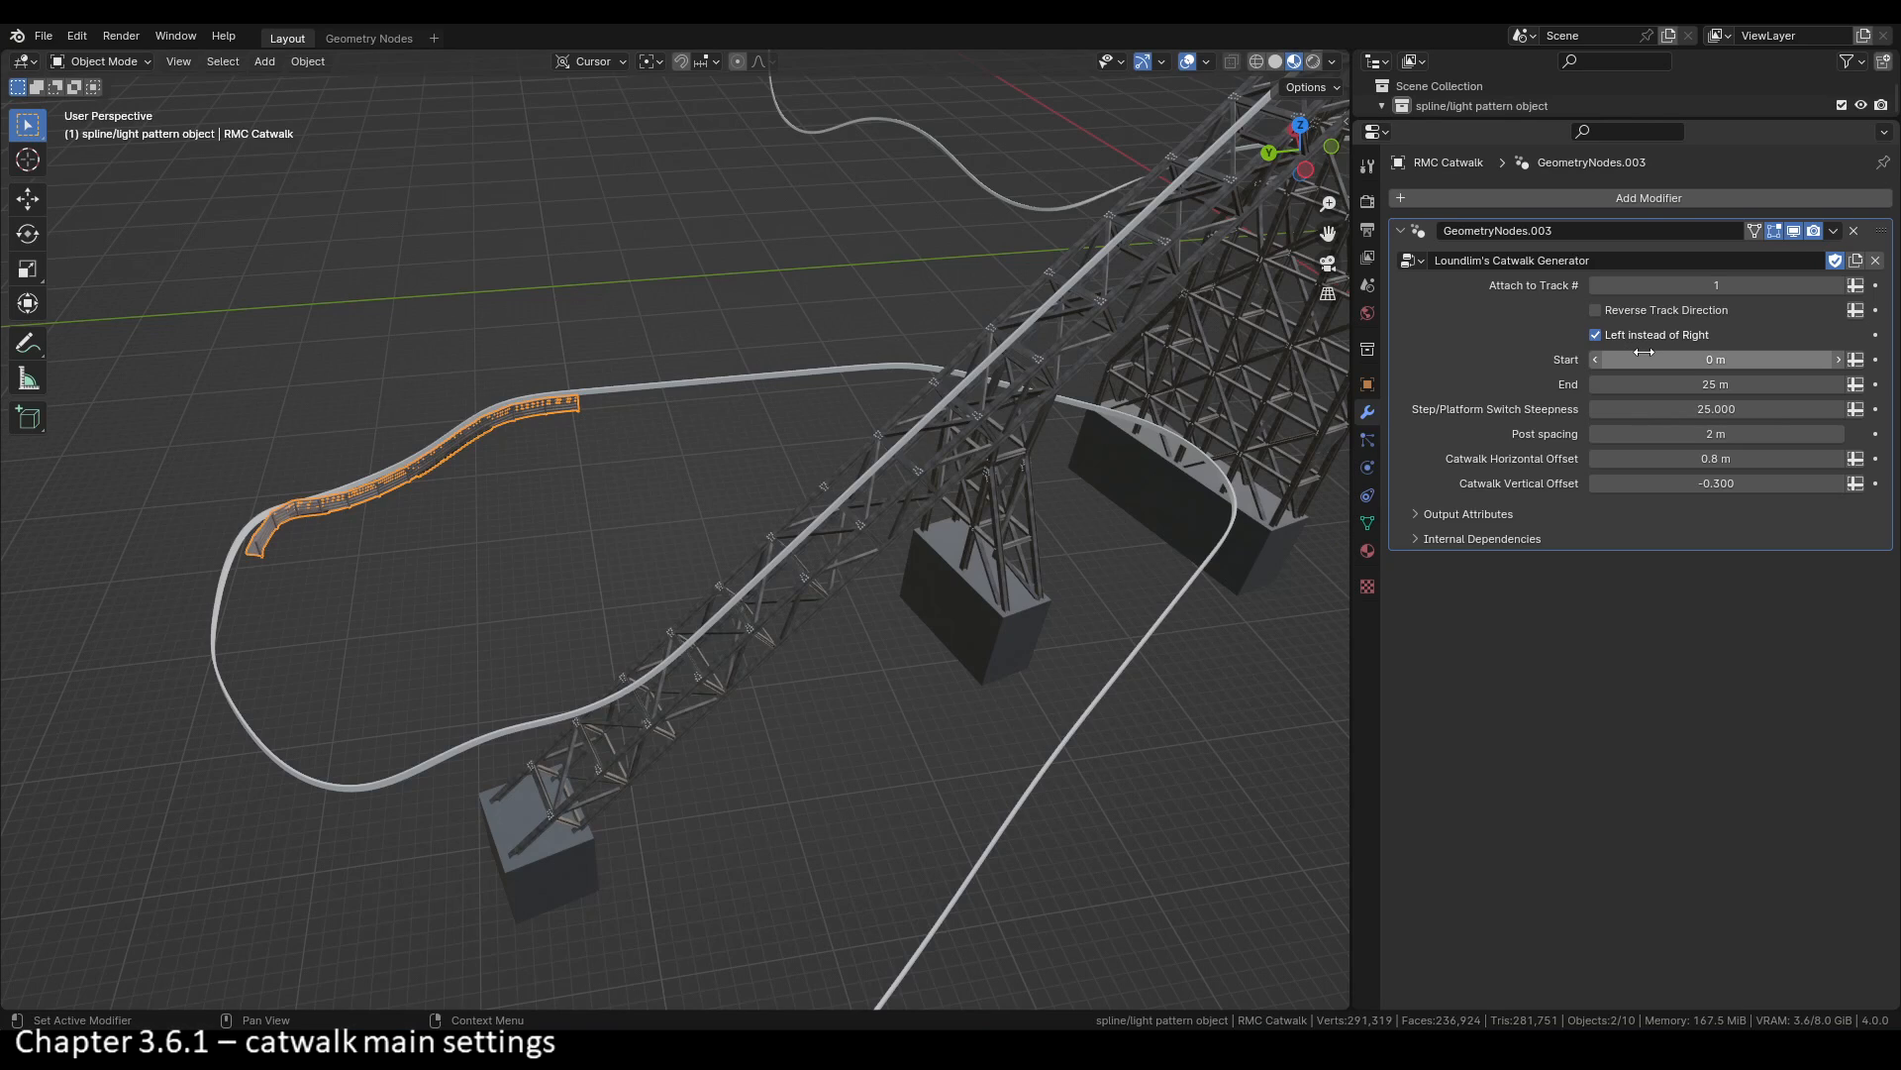
left_click_drag(1643, 352, 1690, 386)
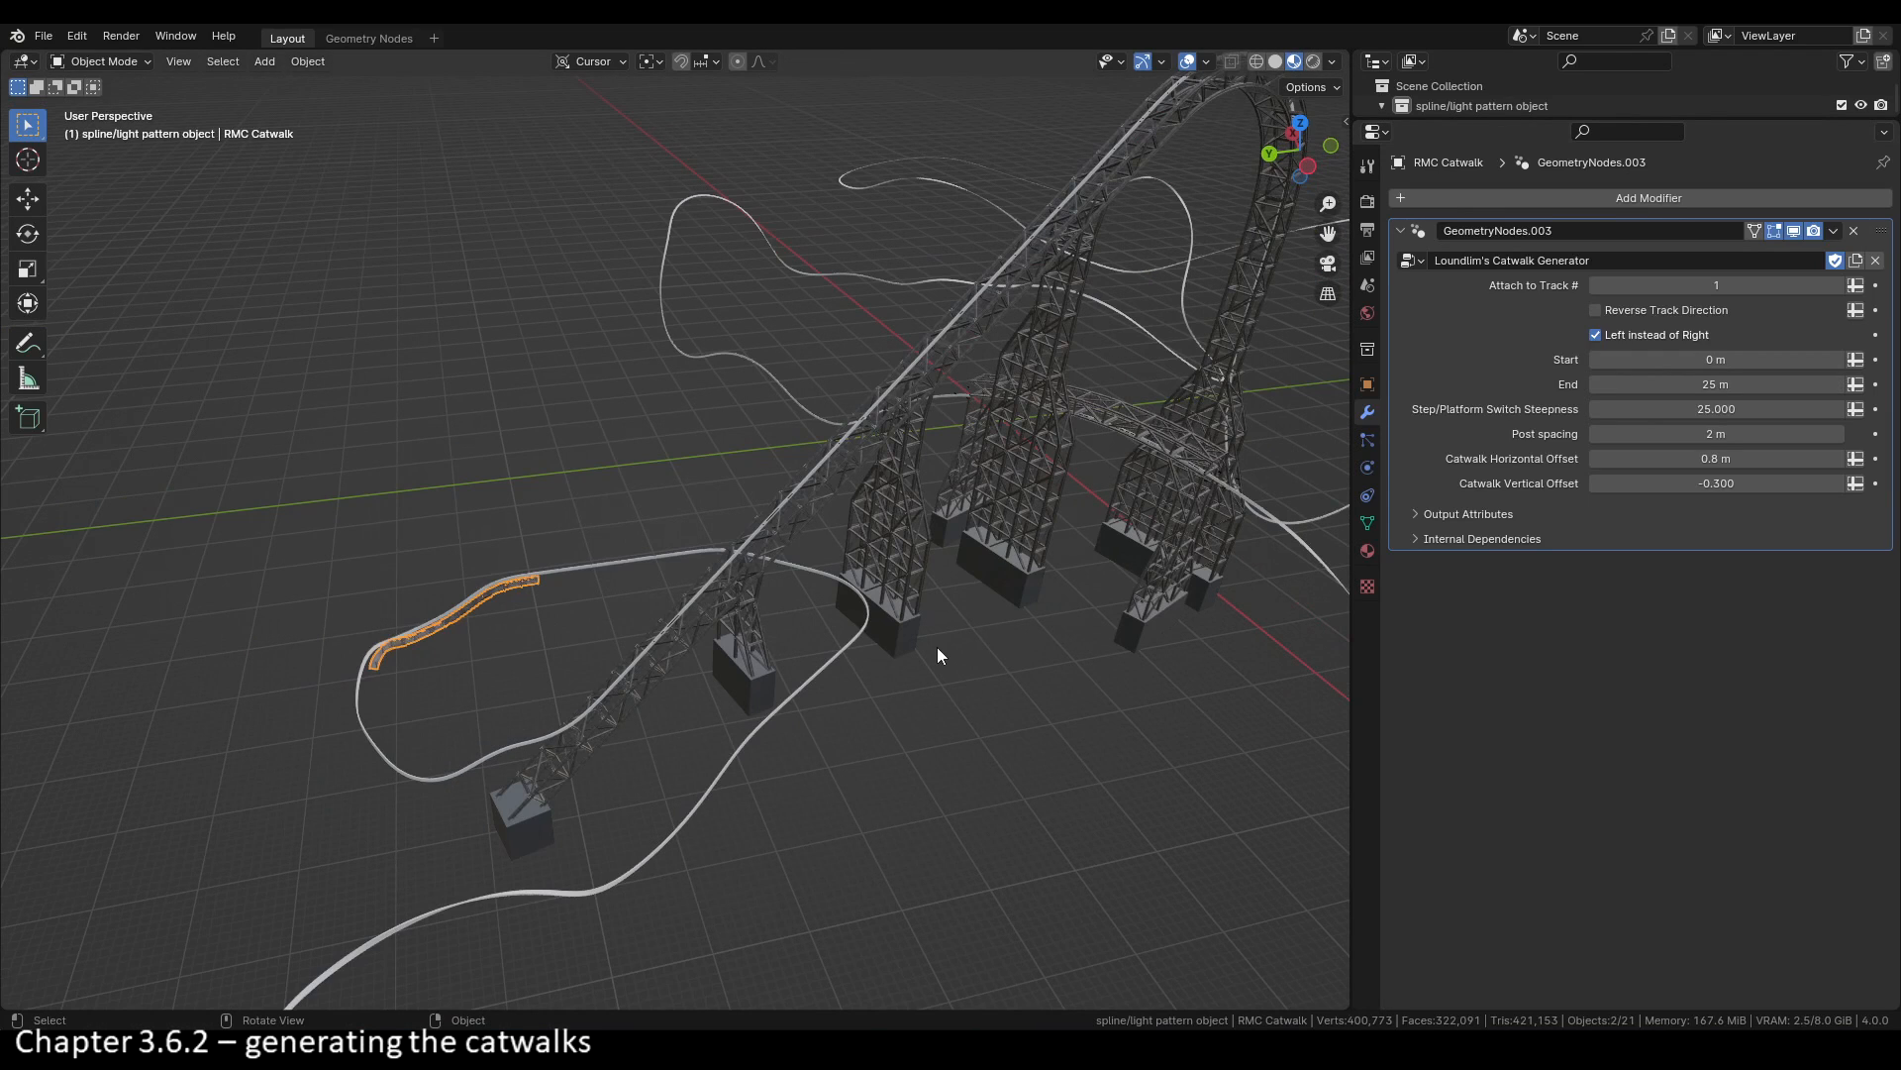
Step: Extend the catwalk's end to 160 m so it runs up the lift hill to the crest
middle_click_drag(937, 646, 890, 653)
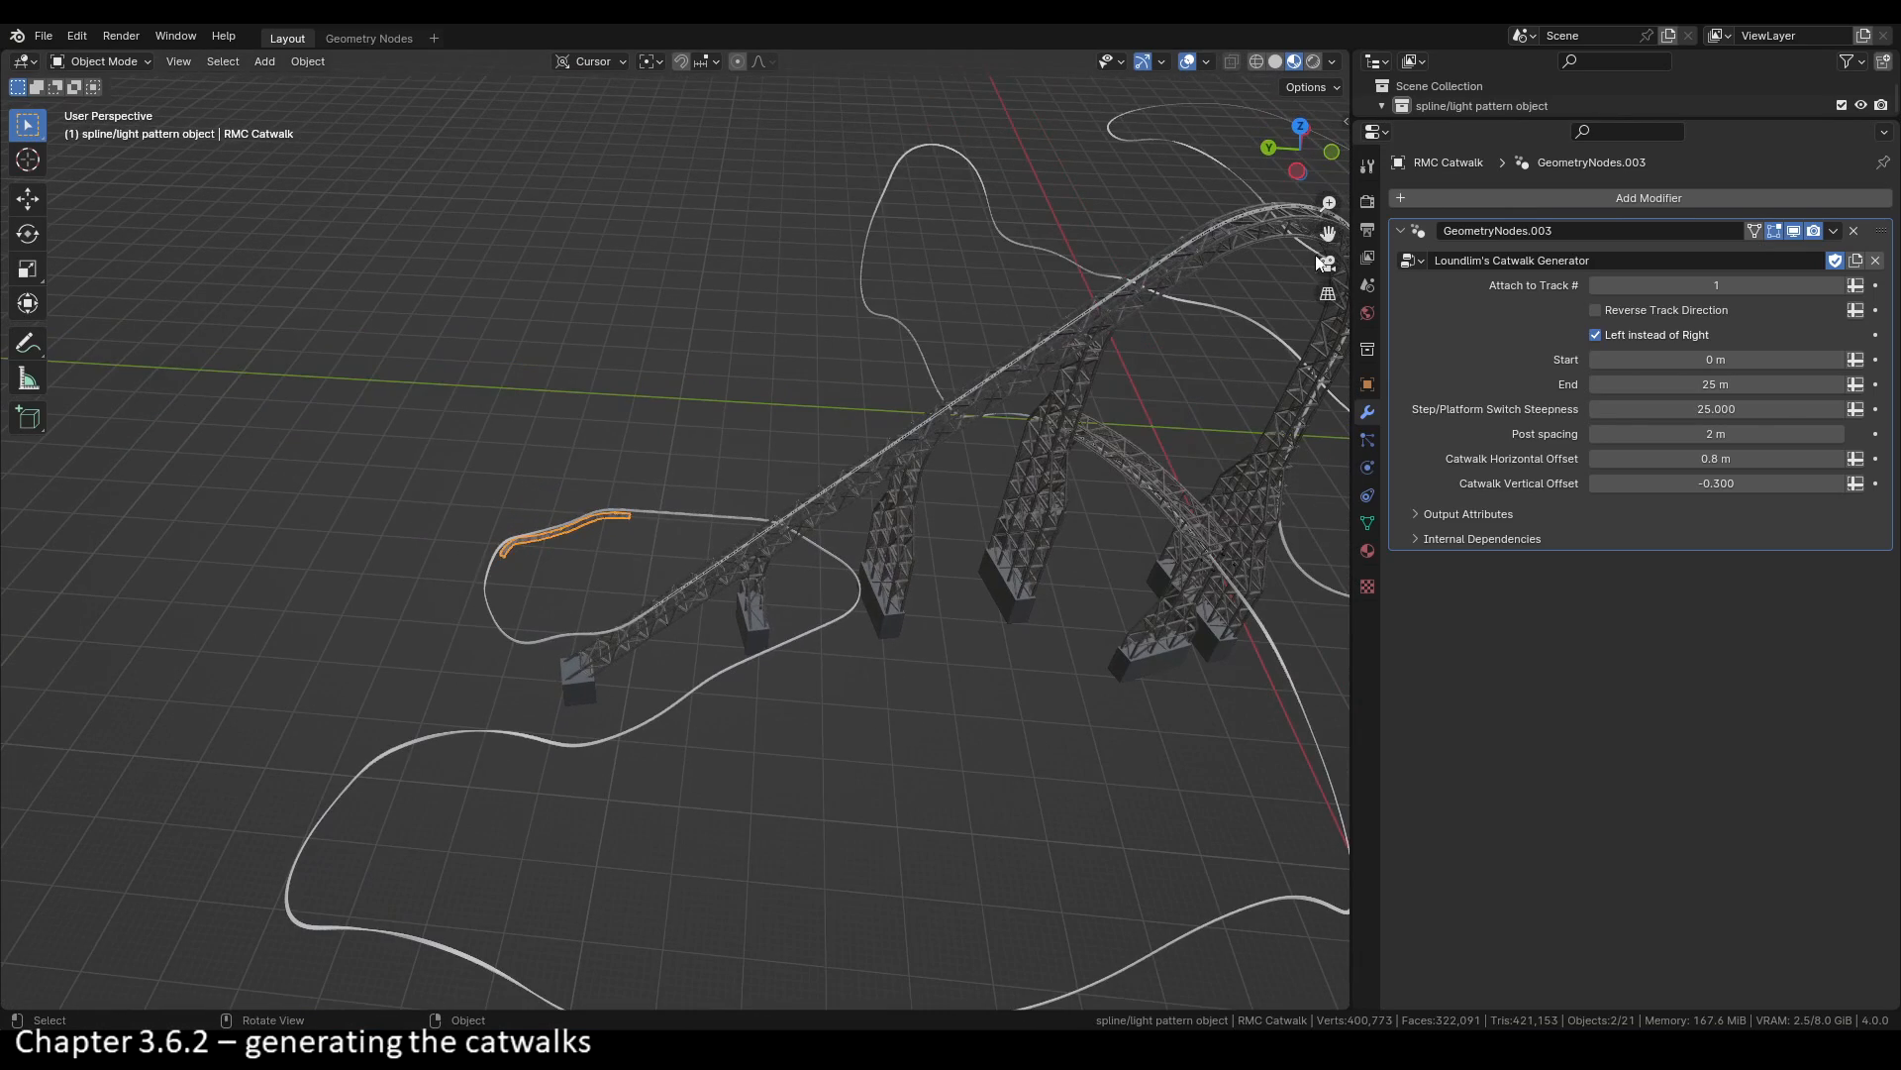
middle_click_drag(723, 584, 617, 665, "shift")
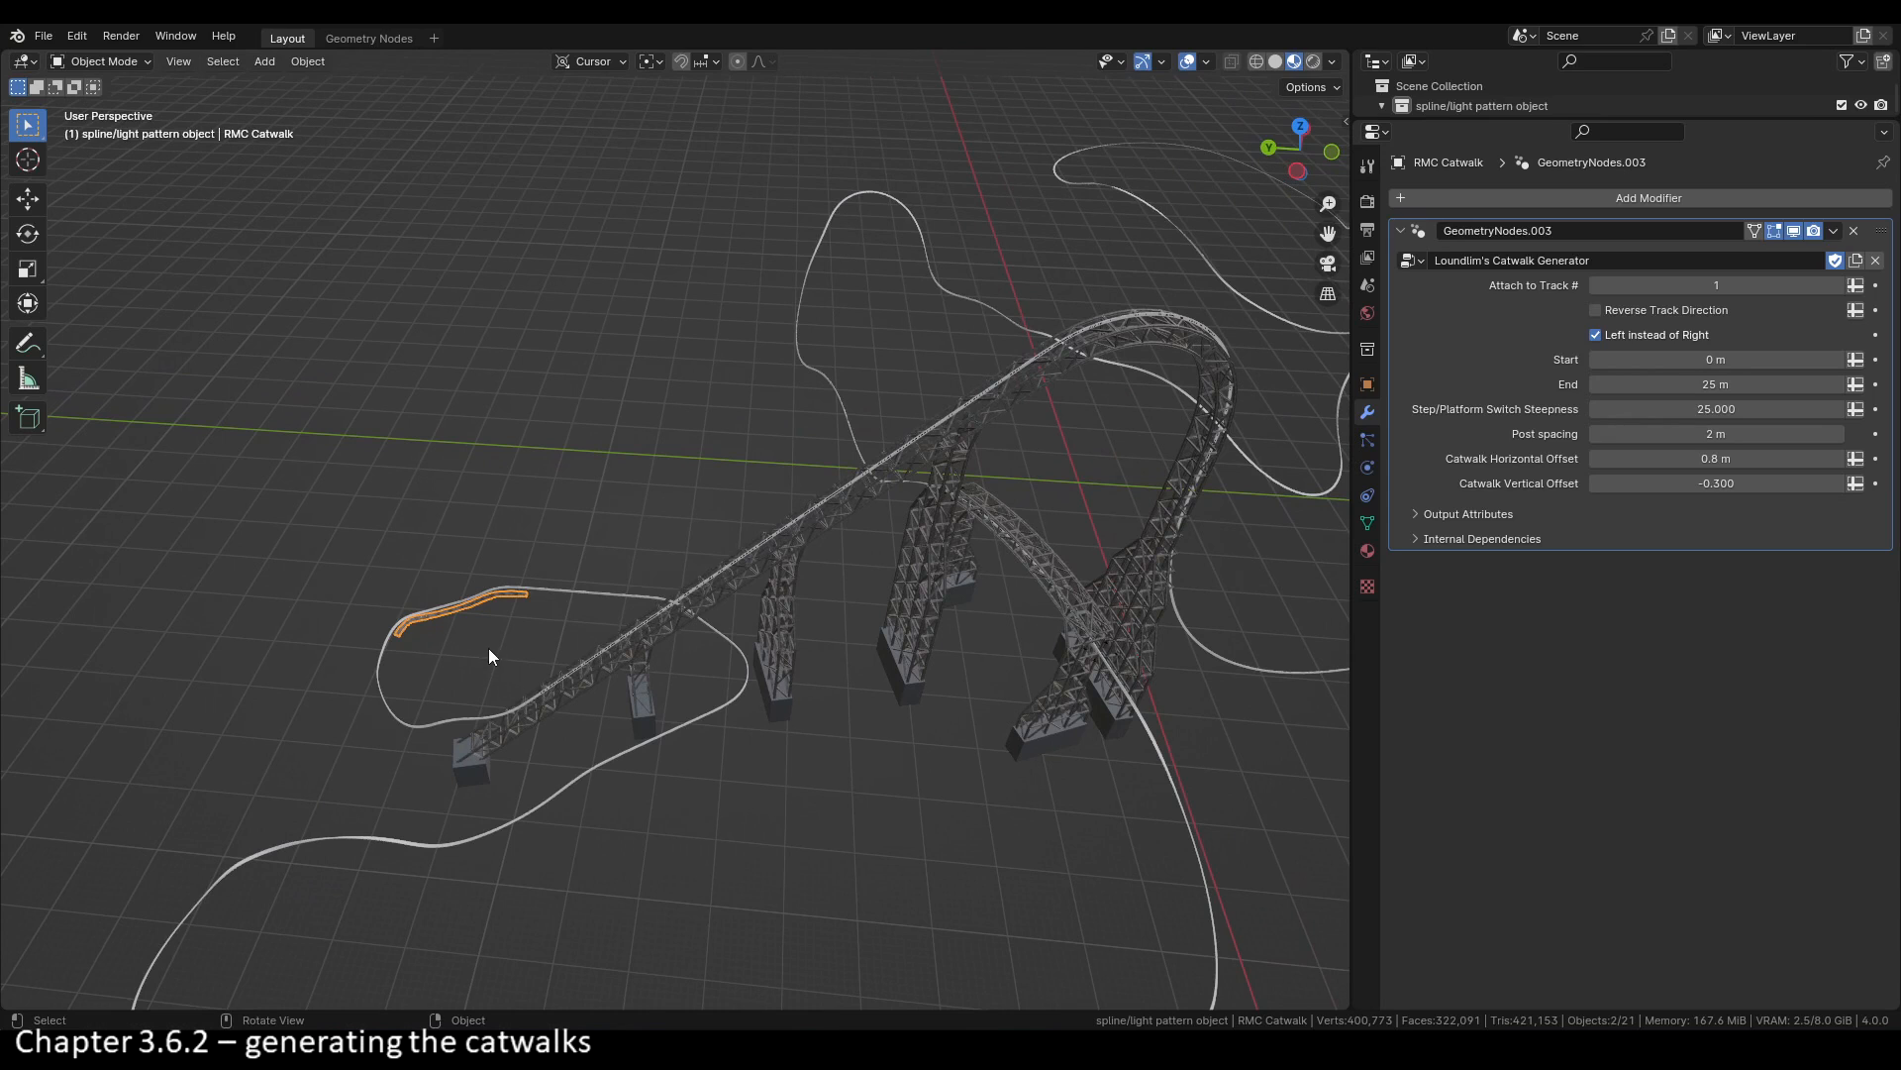
left_click_drag(1716, 384, 1885, 384)
middle_click_drag(912, 530, 981, 688)
scroll(980, 688, "up", 3)
left_click_drag(1328, 233, 1247, 238)
scroll(964, 513, "down", 3)
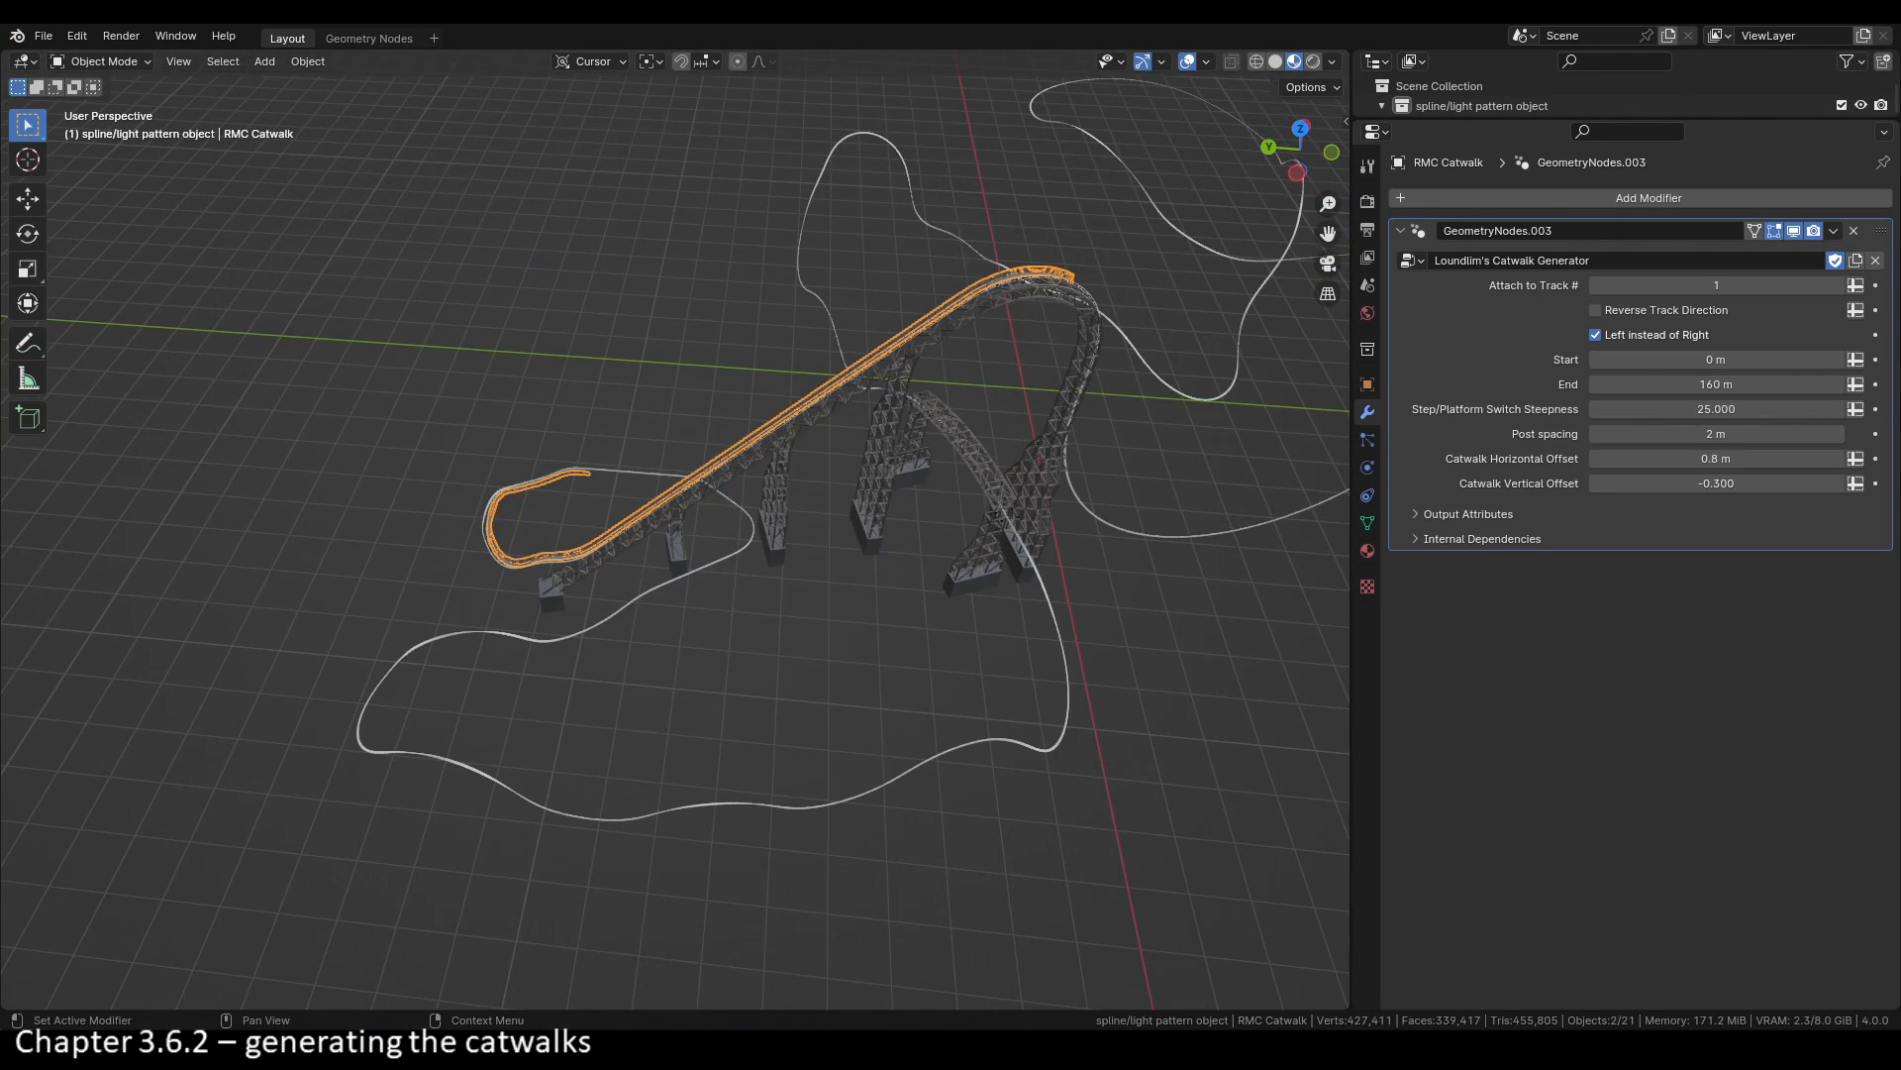
Step: Duplicate the catwalk generator modifier and set the copy's end to 1446 m
left_click(1836, 230)
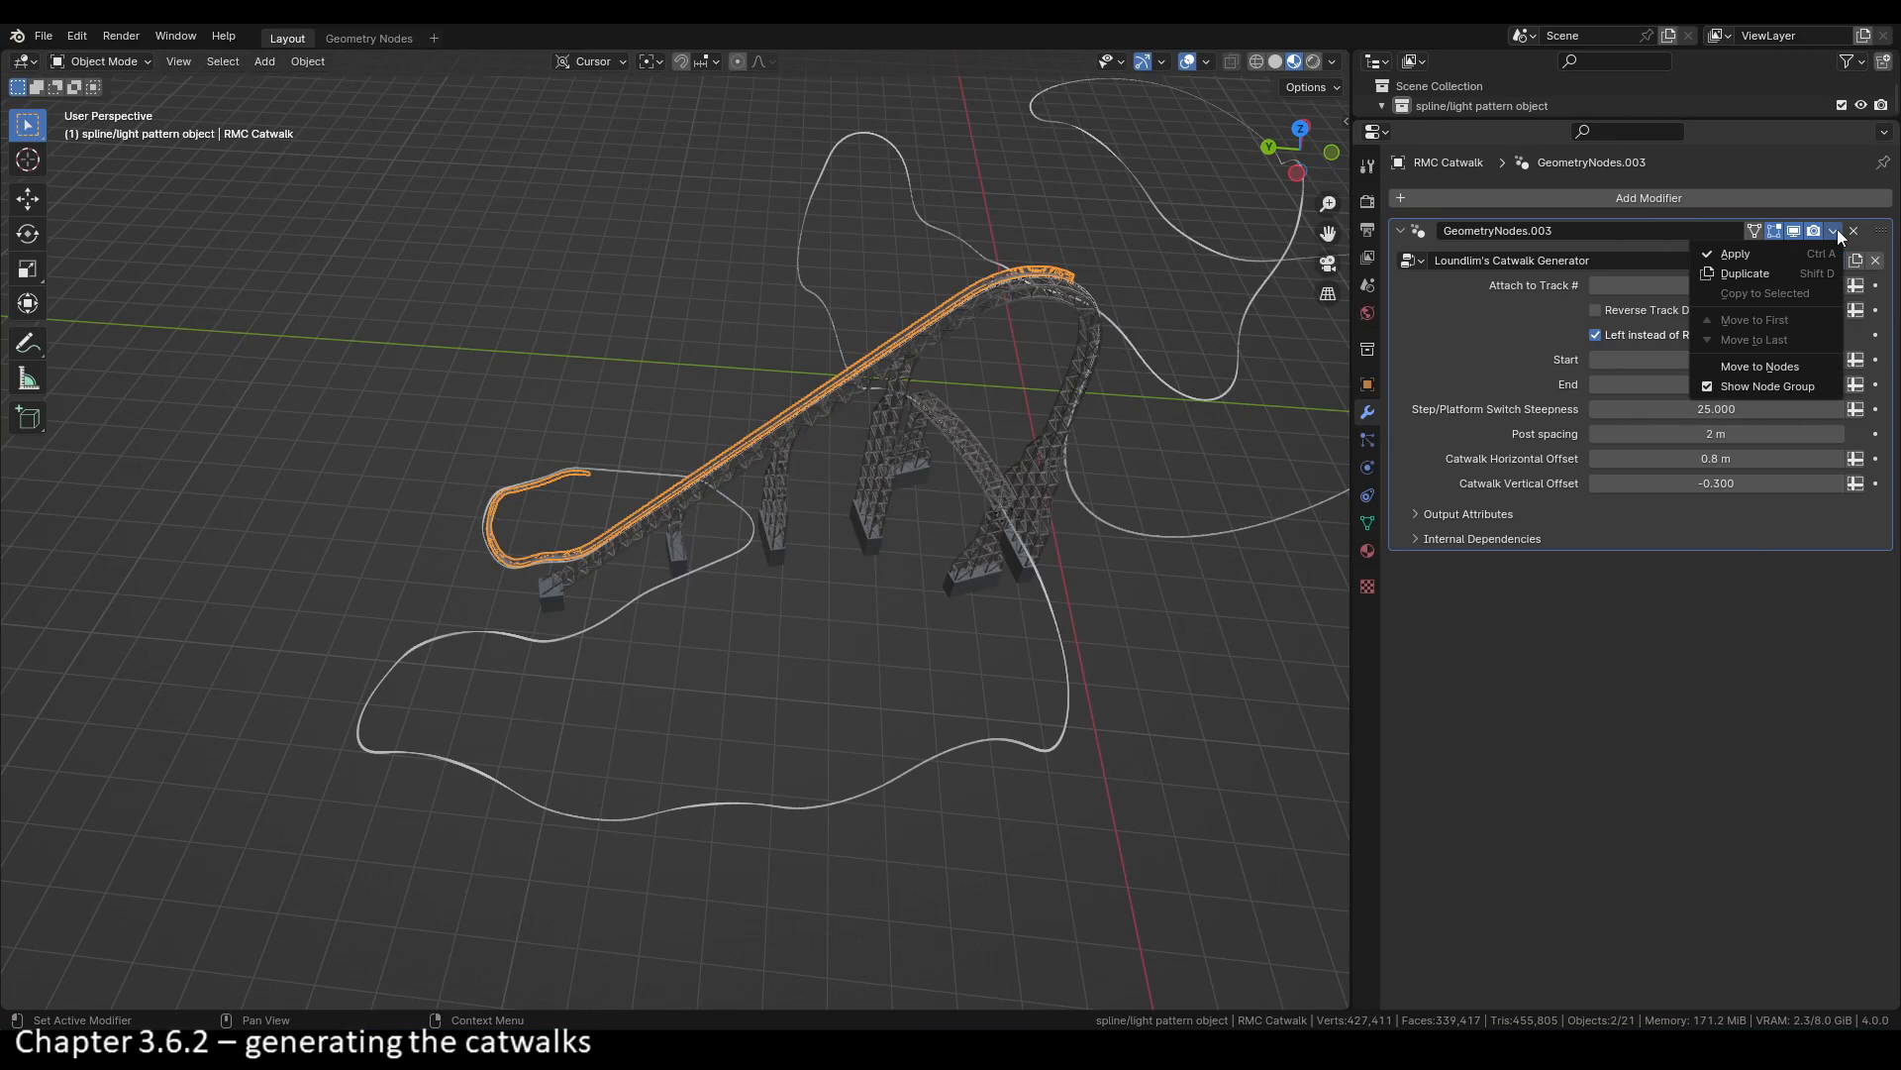
left_click(1787, 273)
left_click(1738, 719)
type("1200")
key("Return")
left_click_drag(1738, 719, 1844, 719)
Step: Set the second catwalk's start to 1400 m and inspect the generated section up close
left_click(1716, 694)
type("1400")
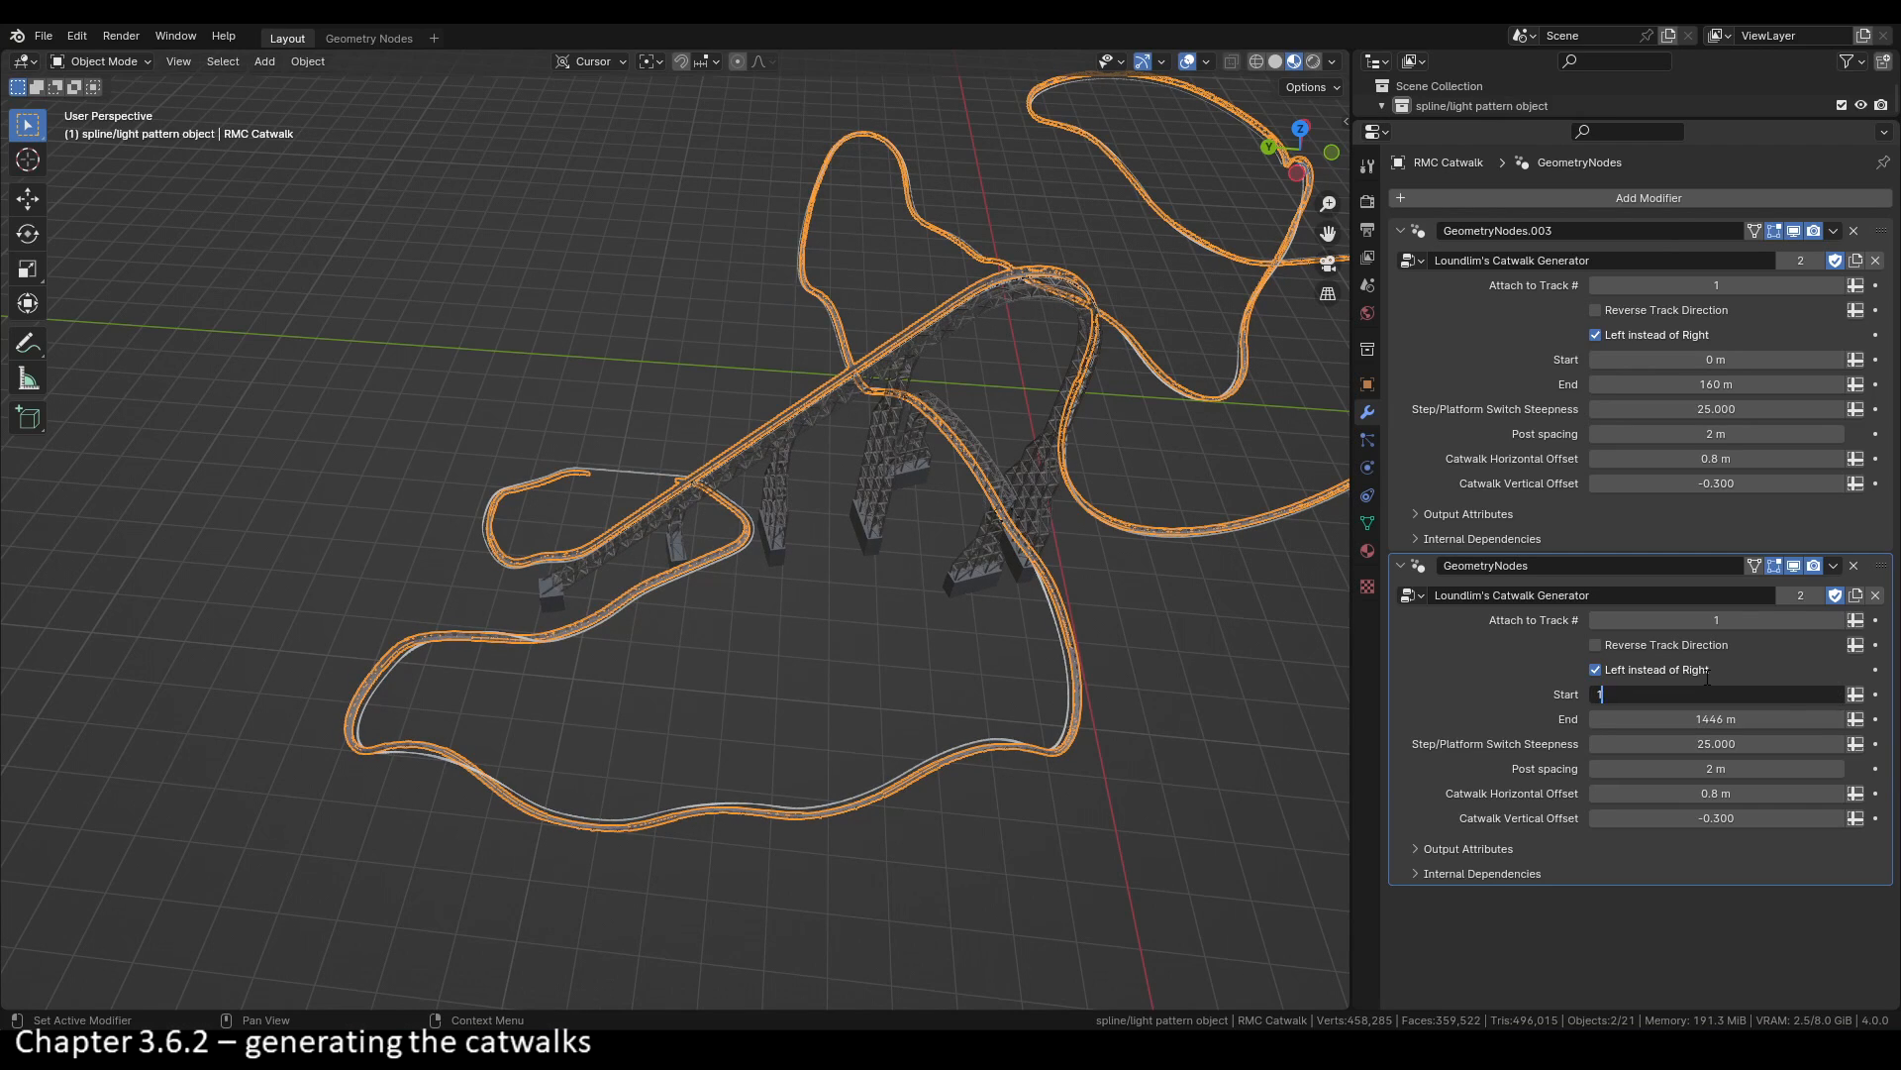
key("Return")
middle_click_drag(634, 665, 943, 994)
scroll(695, 661, "up", 3)
scroll(688, 638, "up", 4)
left_click(1048, 487)
middle_click_drag(1048, 487, 863, 812)
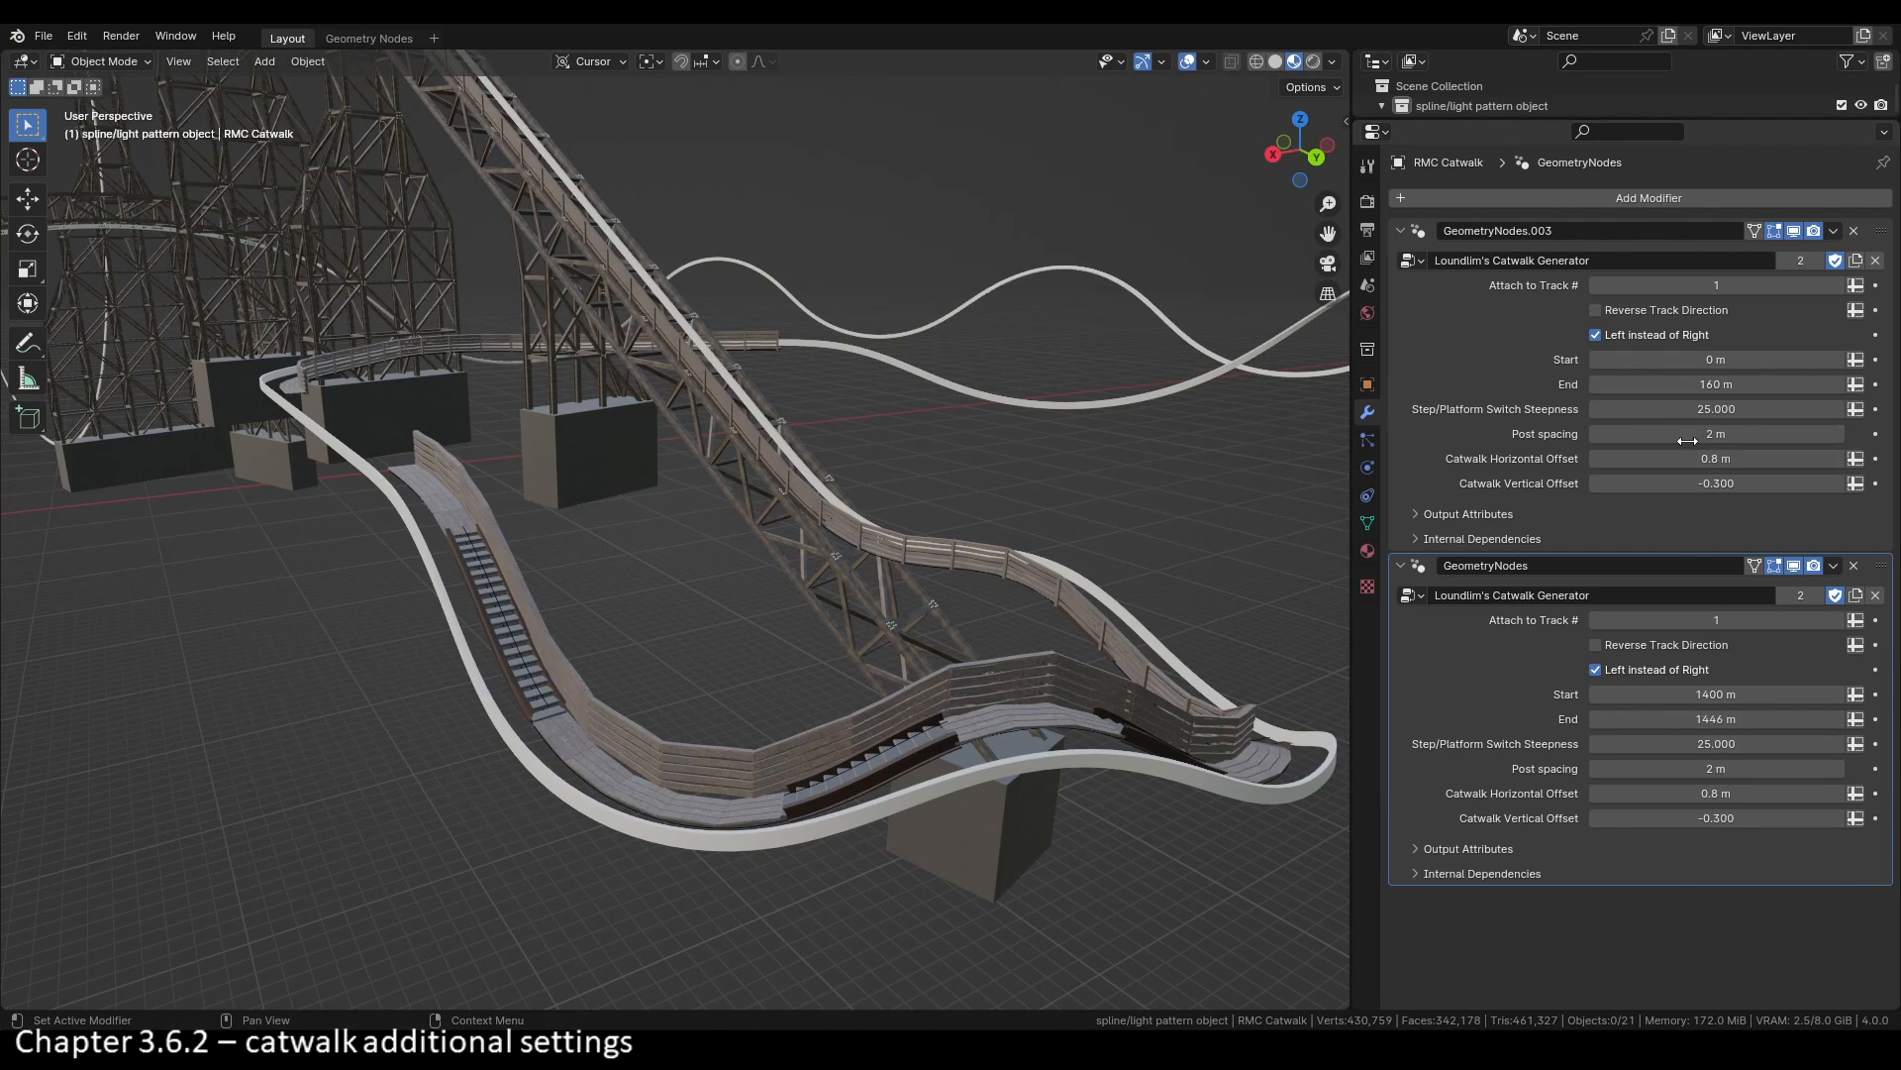
Step: Try a different step/platform switch steepness and a 2.46 m post spacing on the first catwalk, restoring them to 25 and 2 m
mouse_move(1717, 409)
left_mouse_down()
mouse_move(1776, 409)
mouse_move(1622, 409)
mouse_move(1689, 406)
left_mouse_up()
left_click(1689, 405)
type("25")
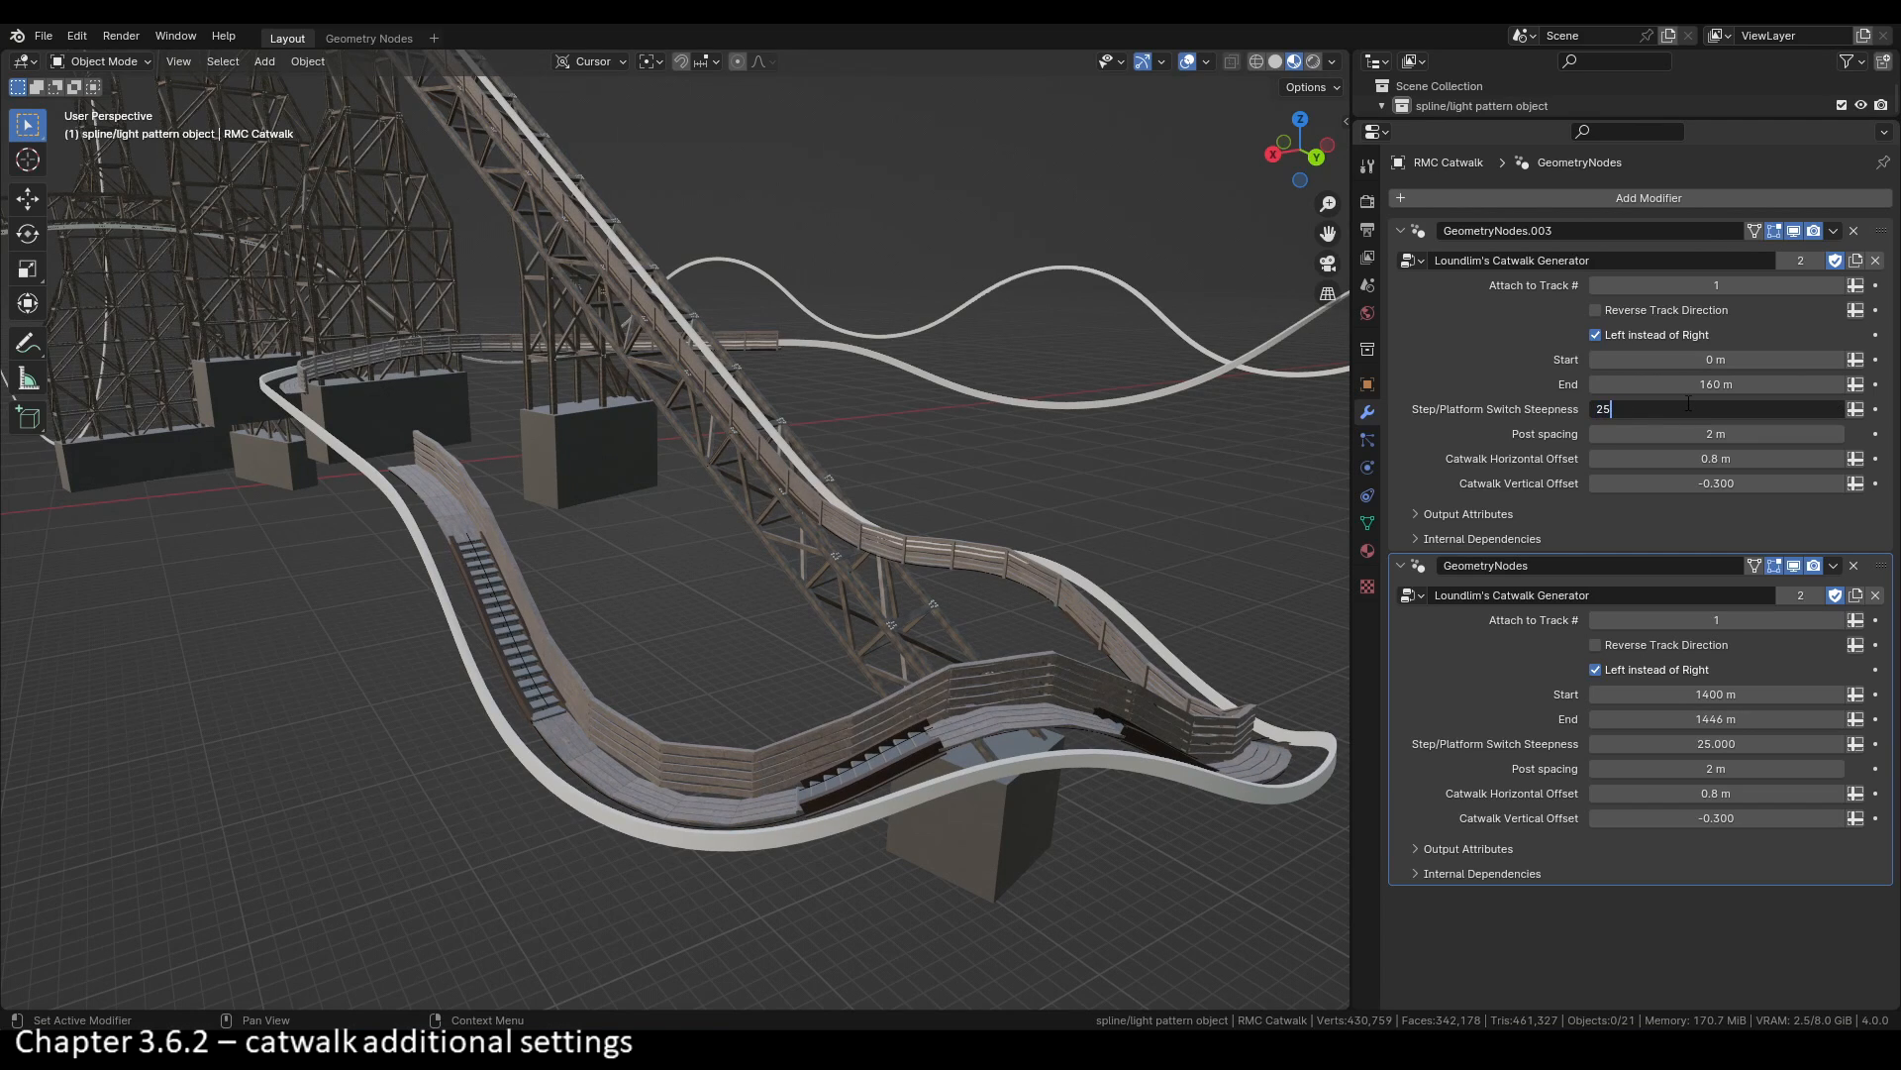
key("Return")
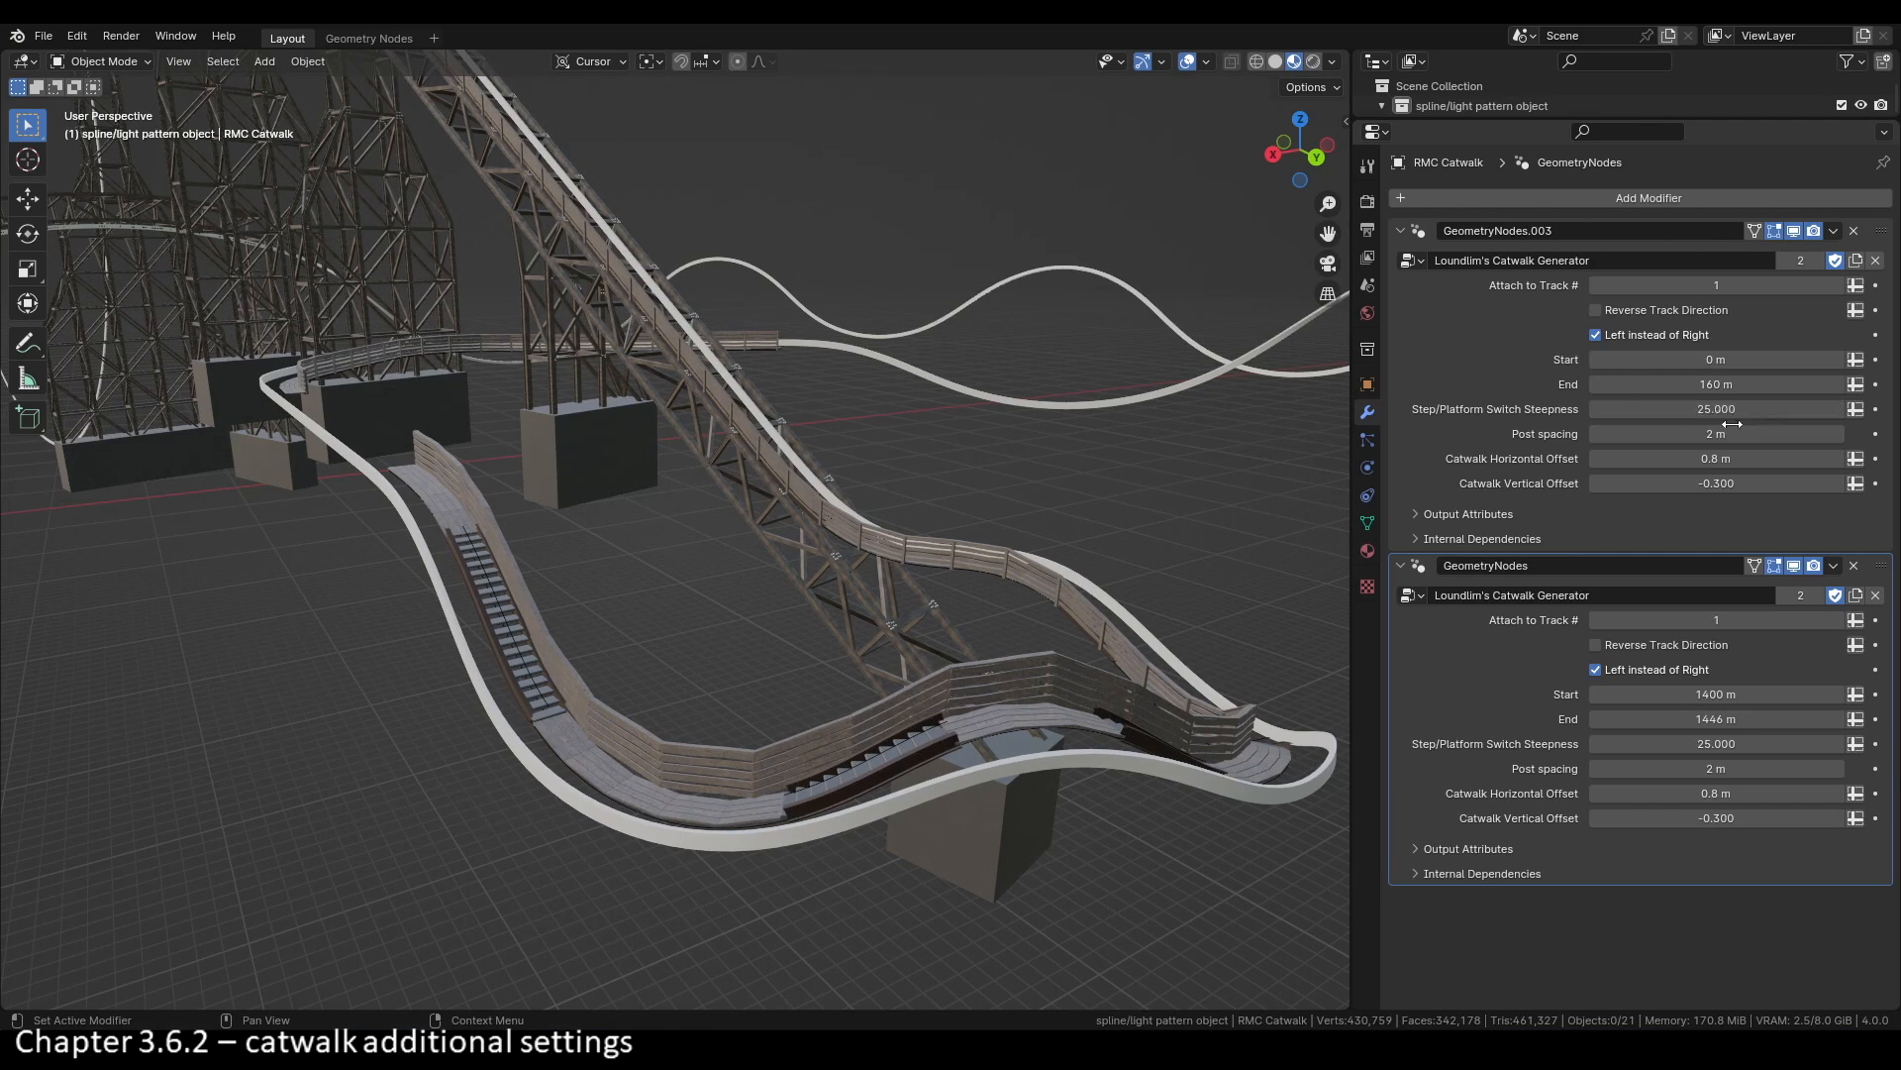
left_click_drag(1686, 433, 1708, 433)
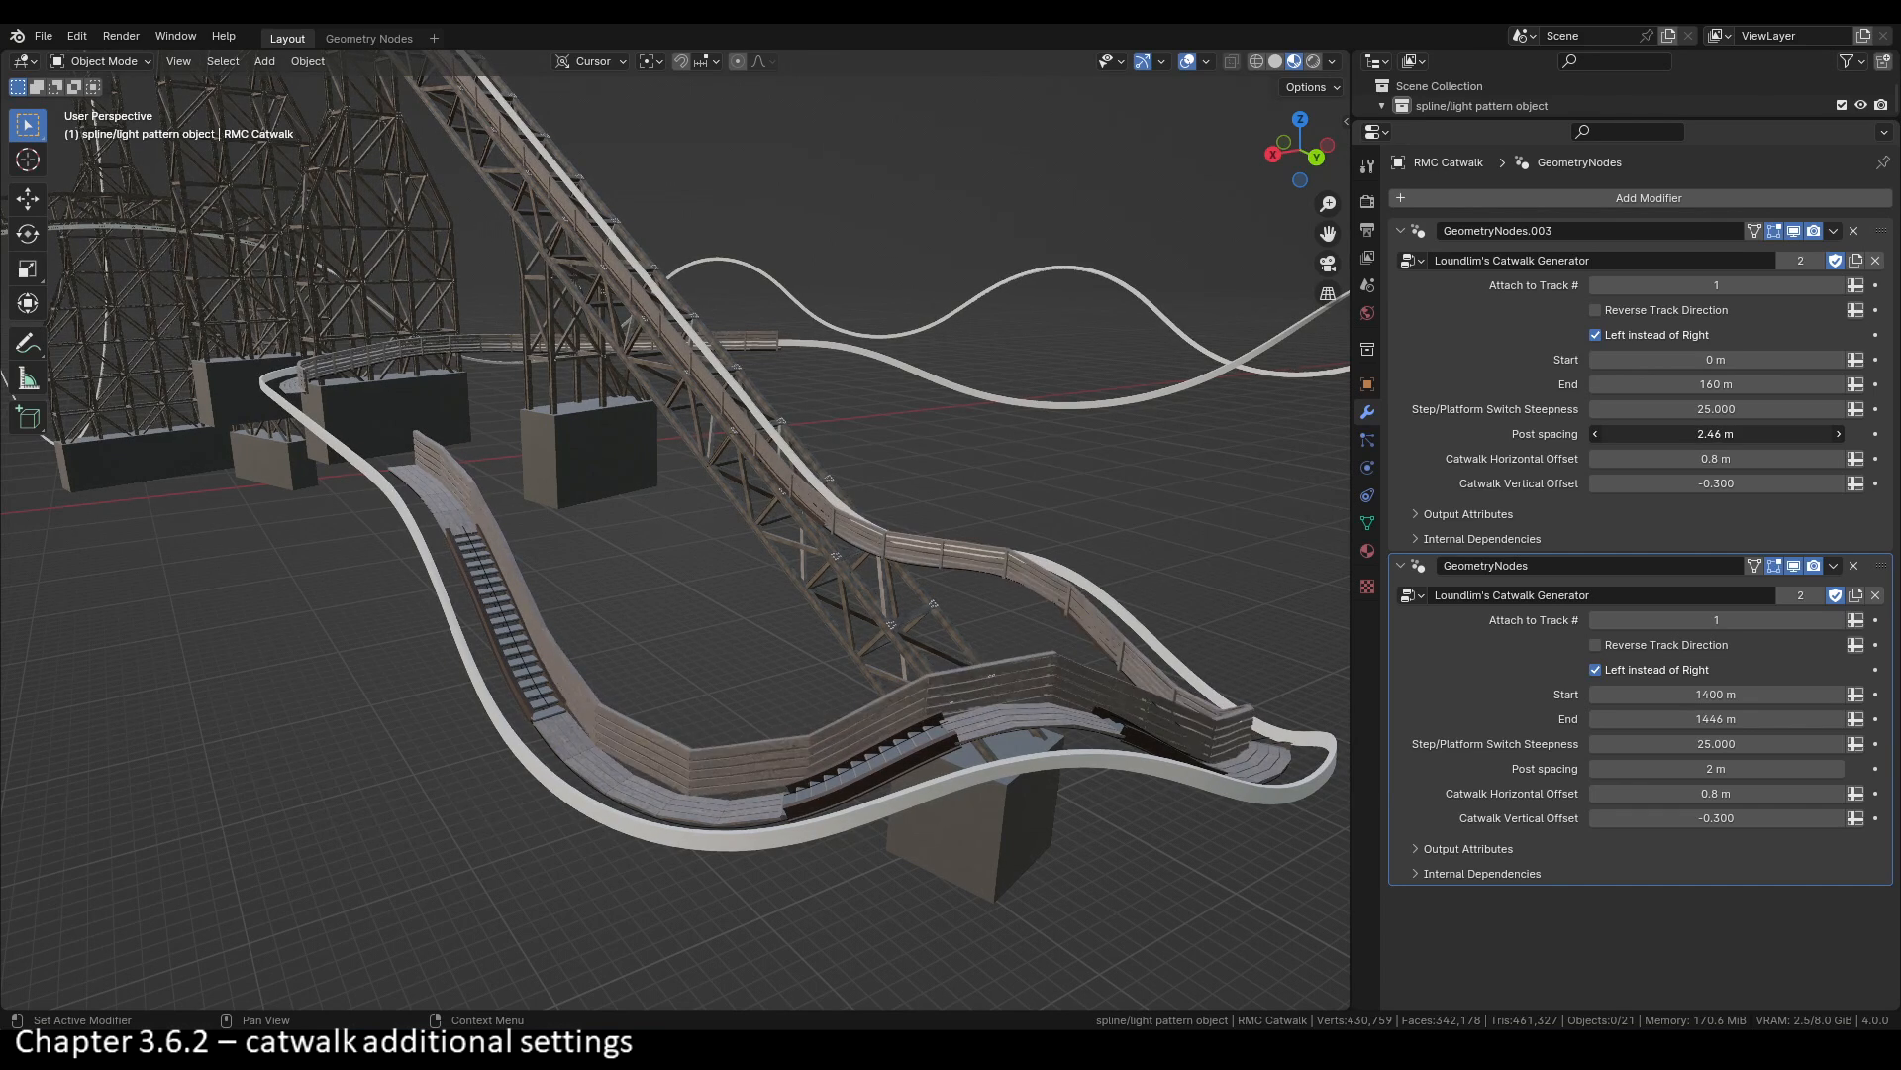
left_click(1734, 434)
type("2")
key("Return")
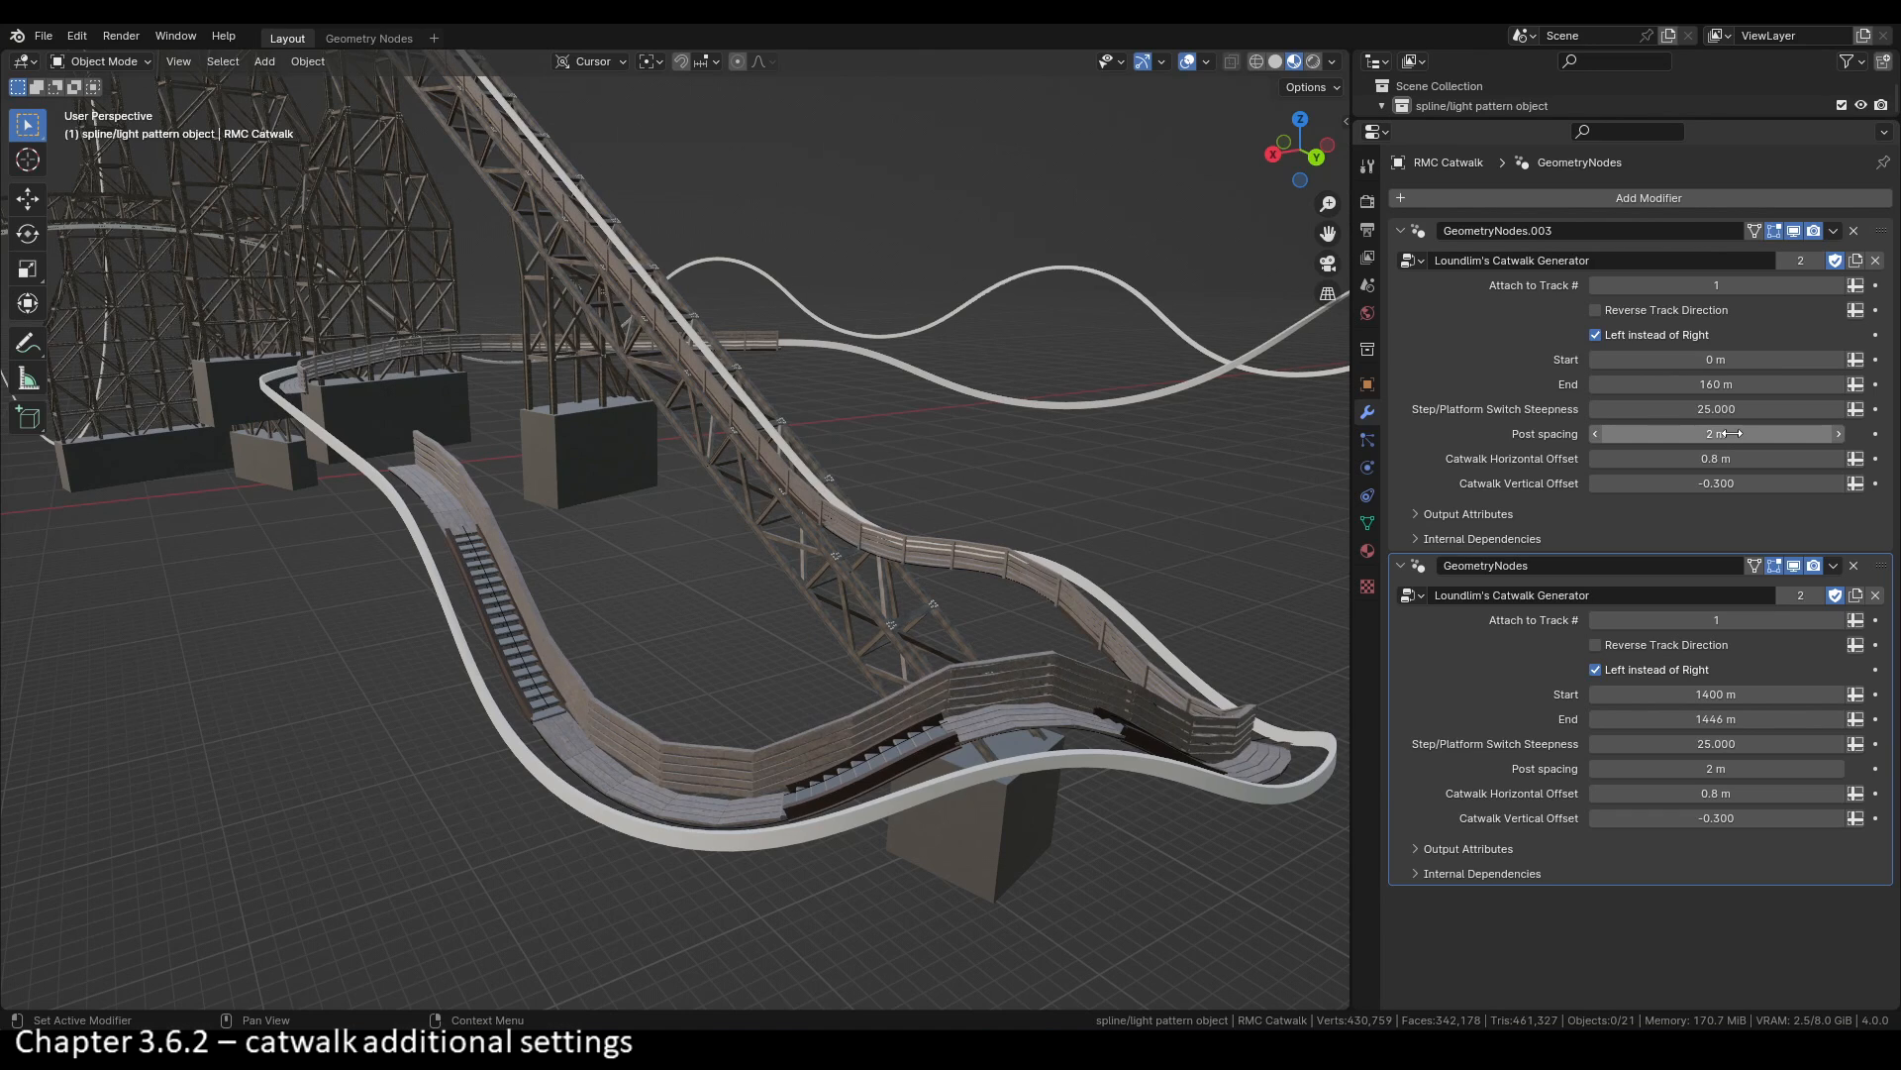
Step: Try a 0.46 m horizontal offset and a different vertical offset on the first catwalk, undoing each change
mouse_move(1733, 459)
left_mouse_down()
mouse_move(1767, 459)
mouse_move(1721, 458)
mouse_move(1745, 460)
left_mouse_up()
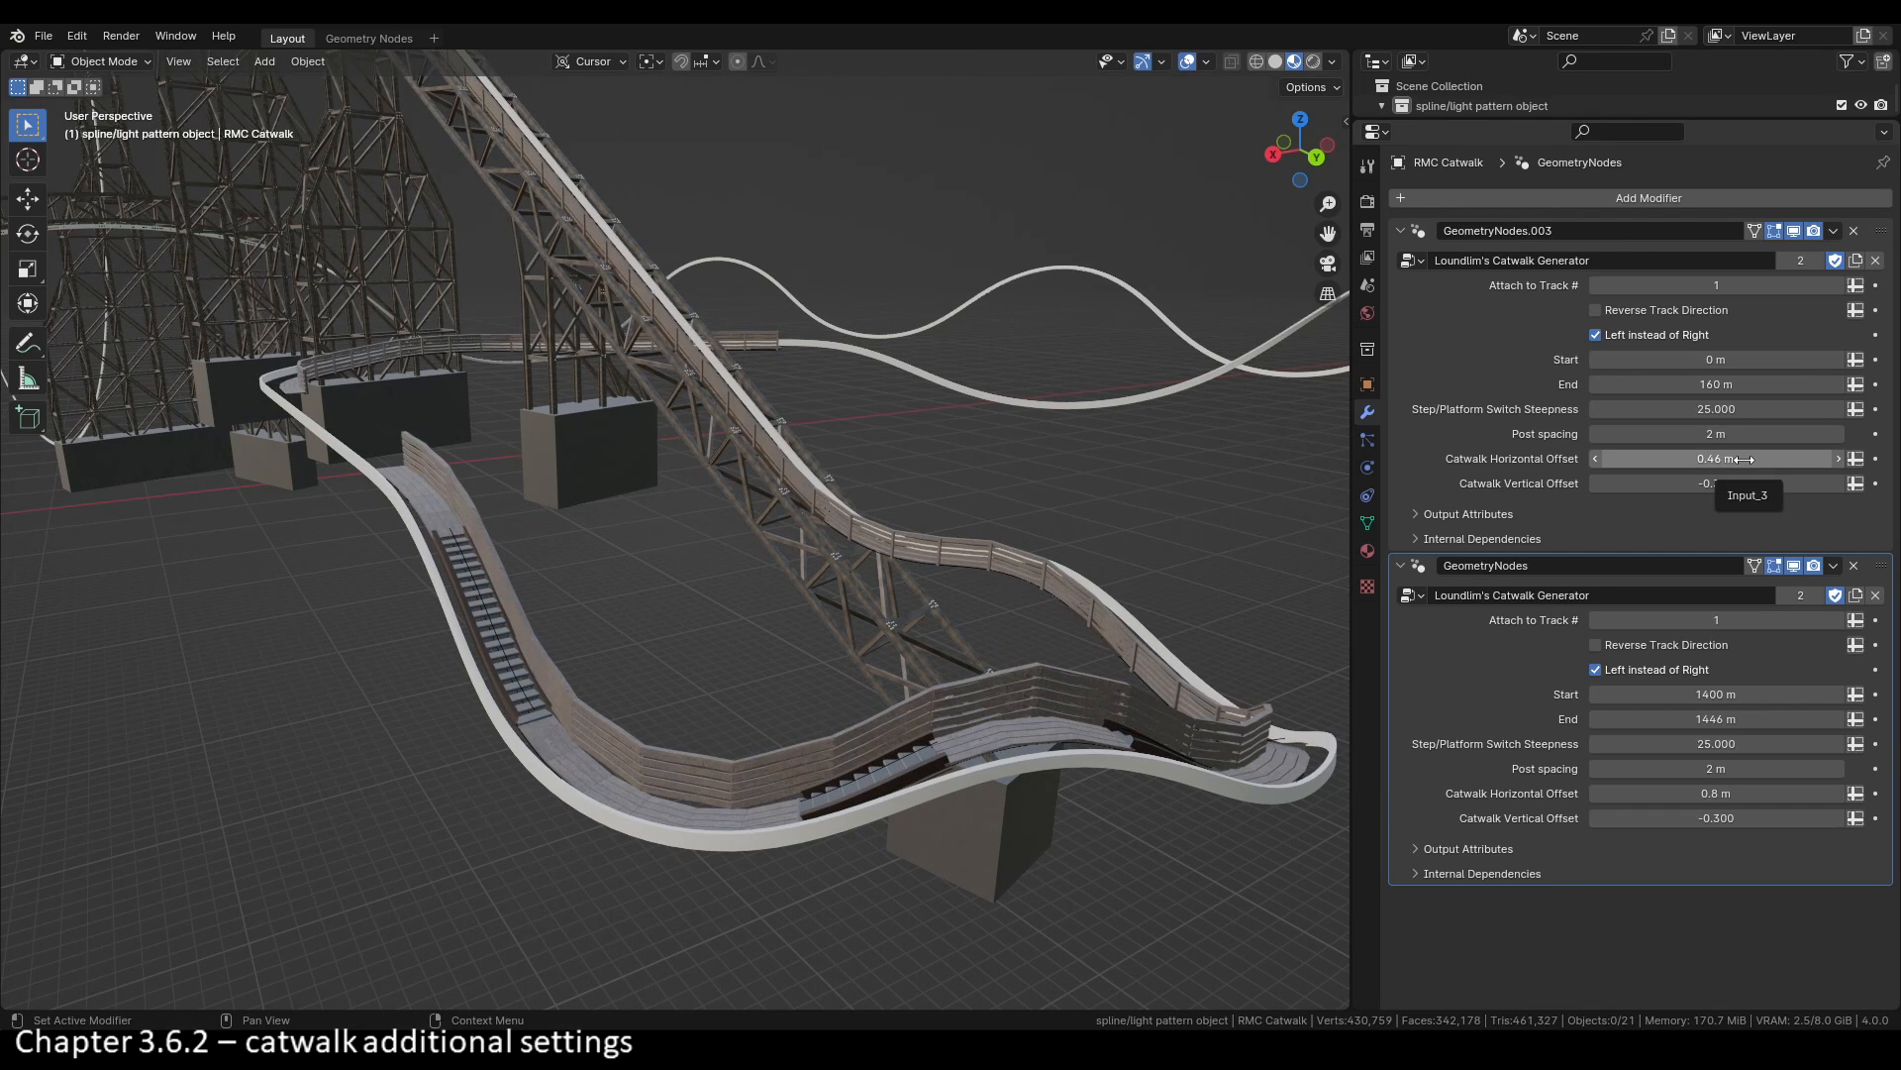
key("ctrl+z")
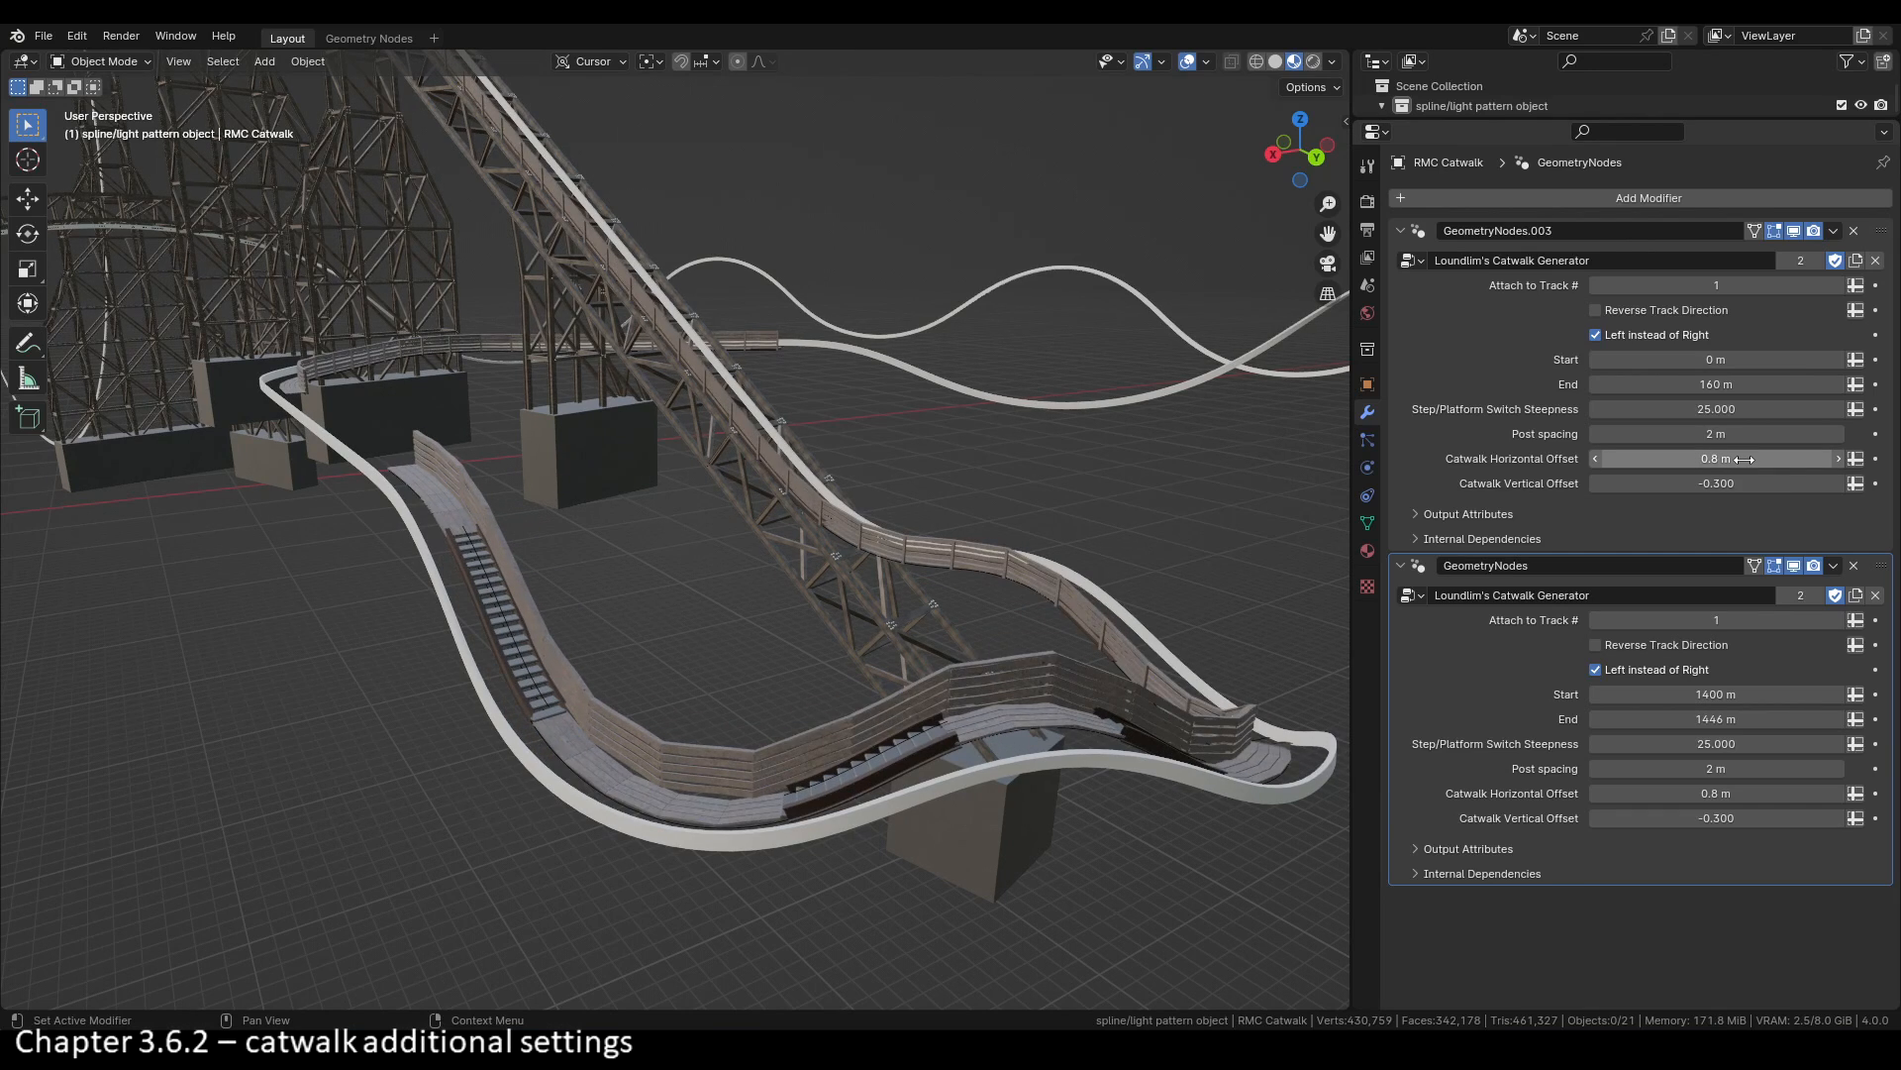
mouse_move(1745, 483)
left_mouse_down()
mouse_move(1696, 483)
mouse_move(1743, 486)
left_mouse_up()
key("ctrl+z")
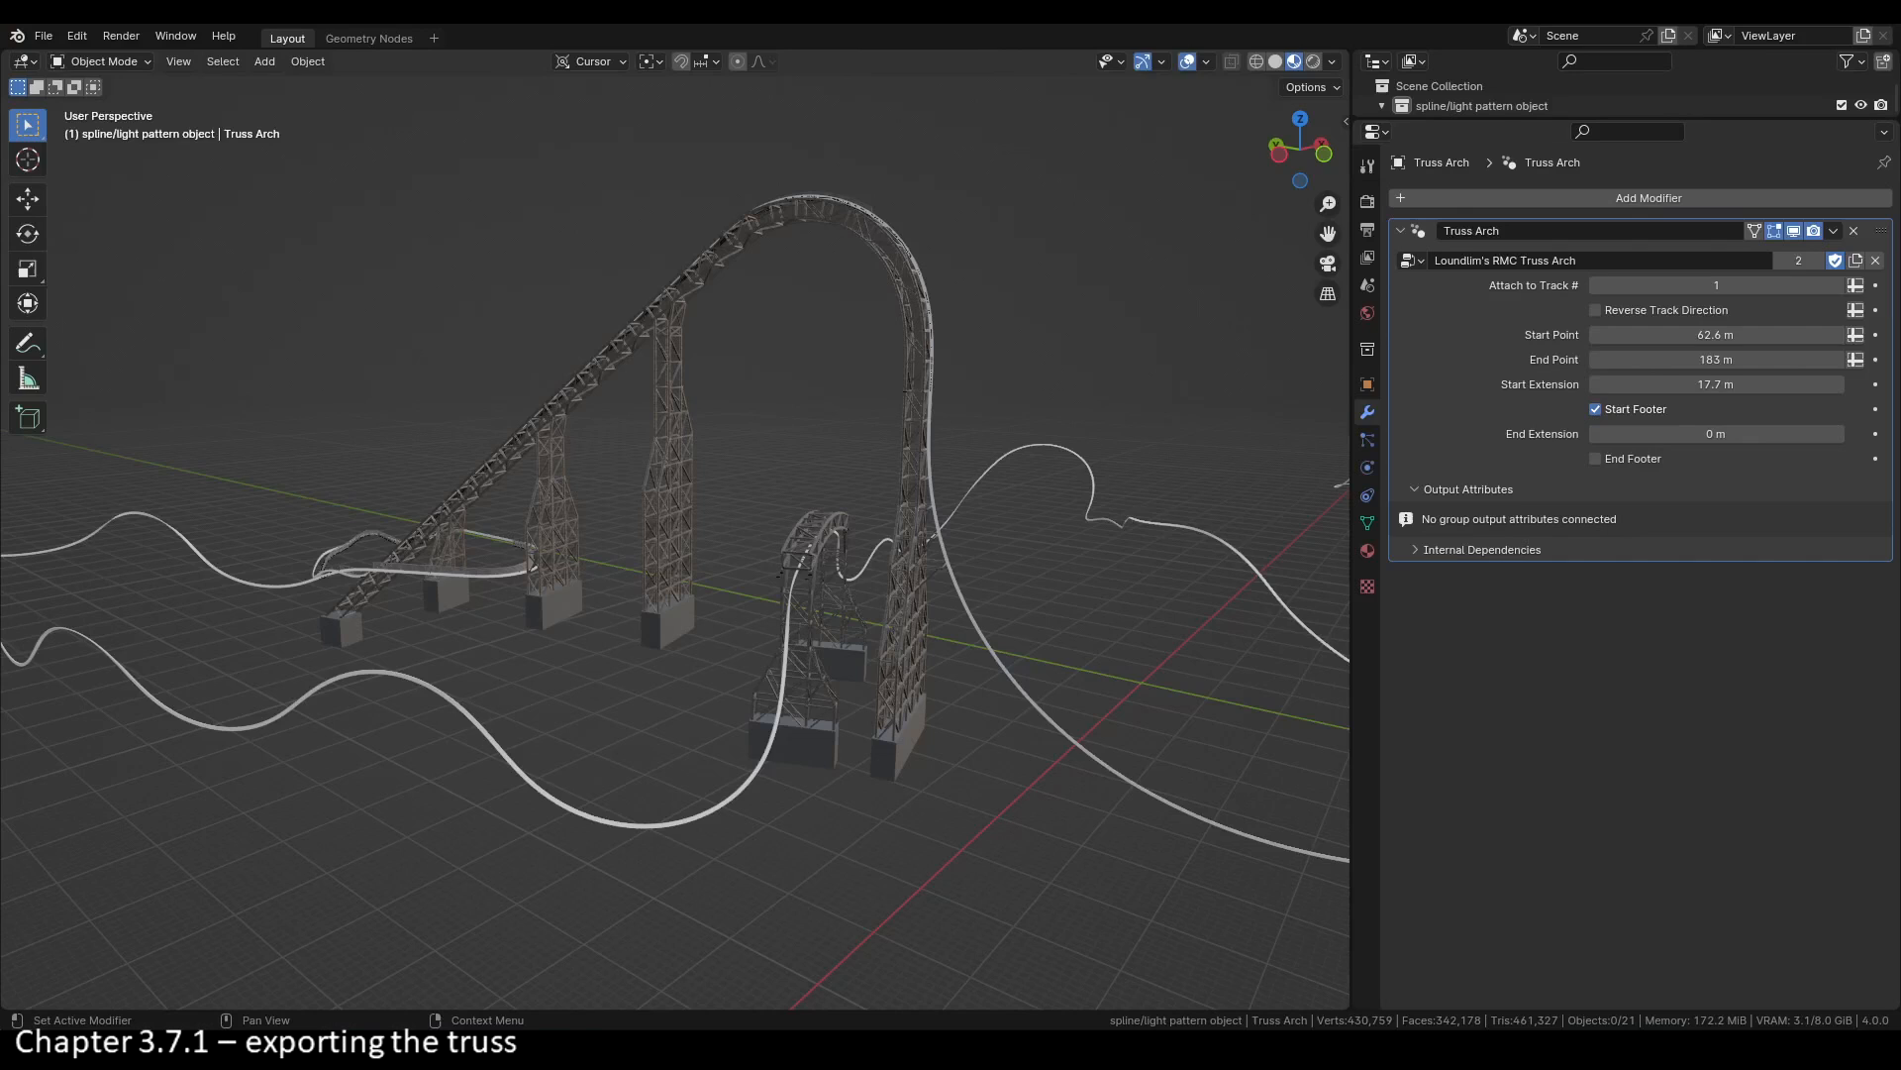
Step: Select all truss arches and truss supports of both the lift hill and the smaller stall structure
left_click(915, 658)
left_click(917, 340, "shift")
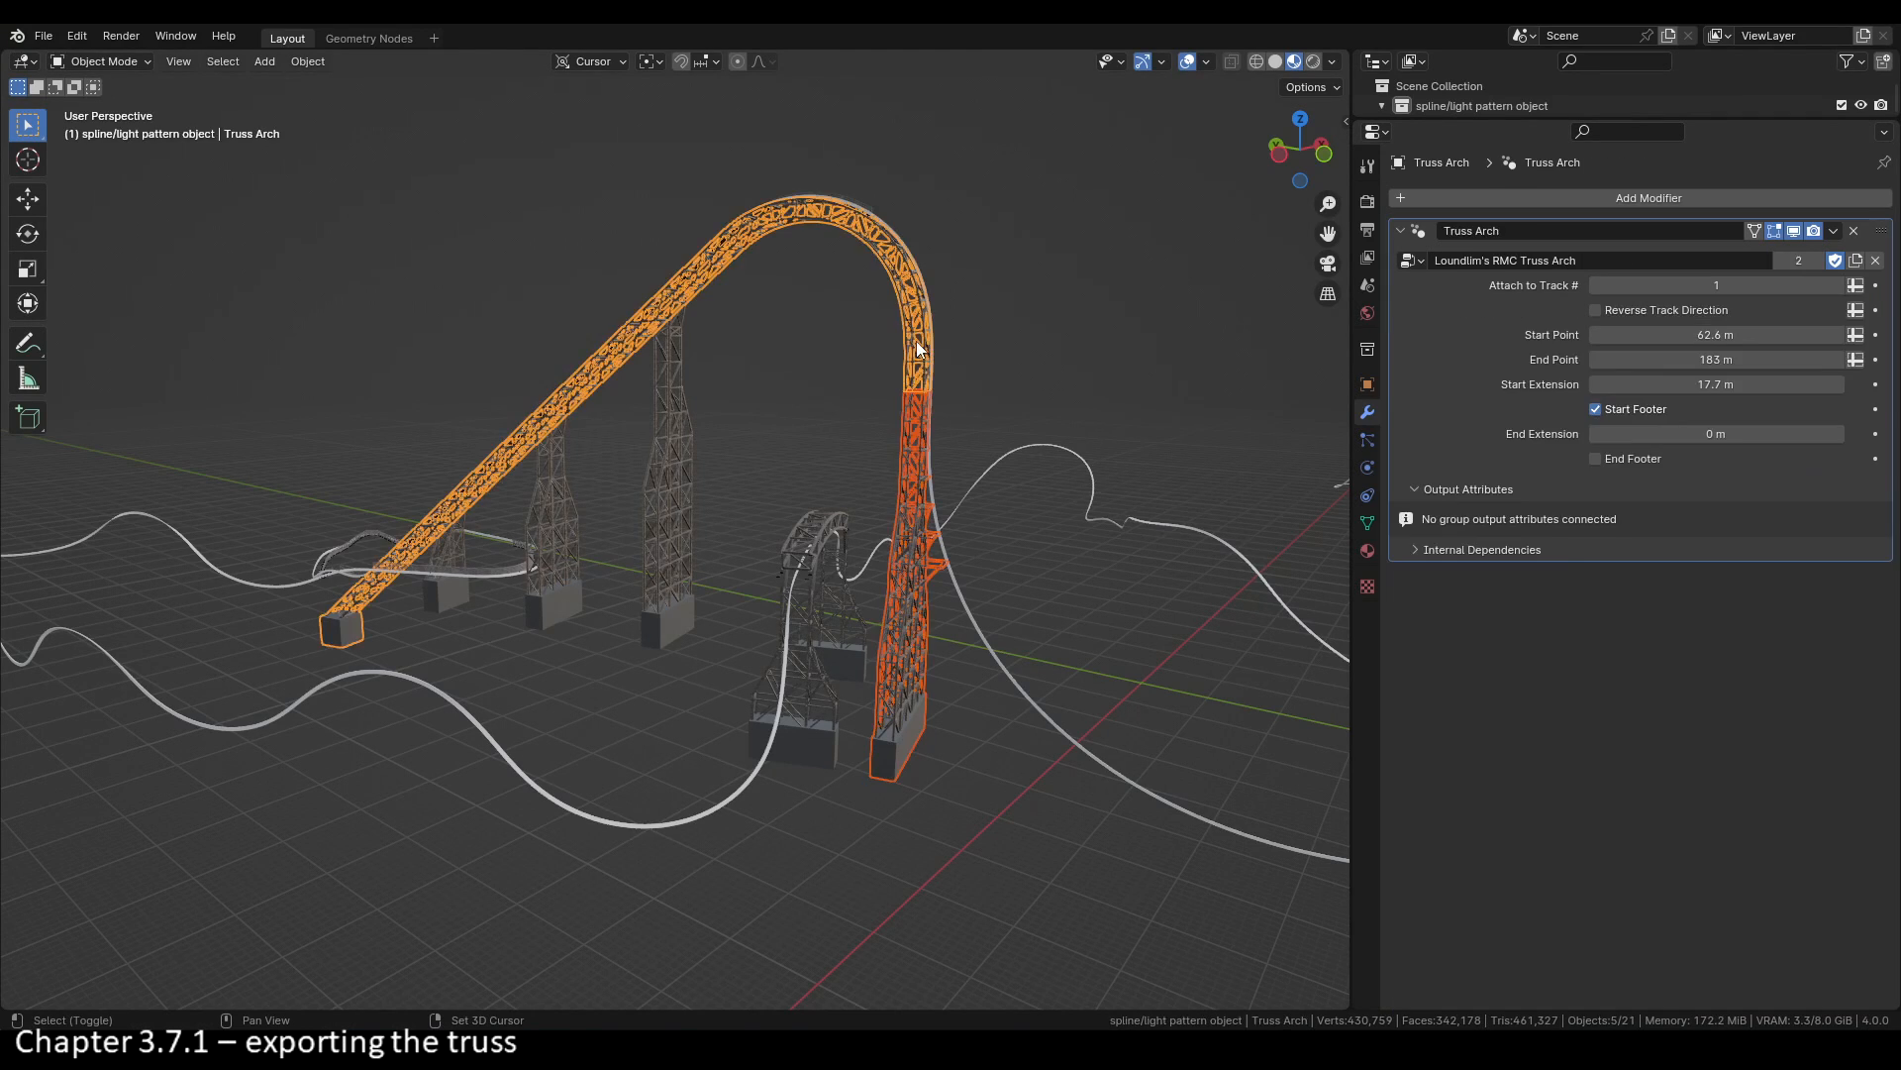
left_click(669, 465, "shift")
left_click(552, 515, "shift")
left_click(452, 553, "shift")
left_click(796, 726, "shift")
left_click(811, 540, "shift")
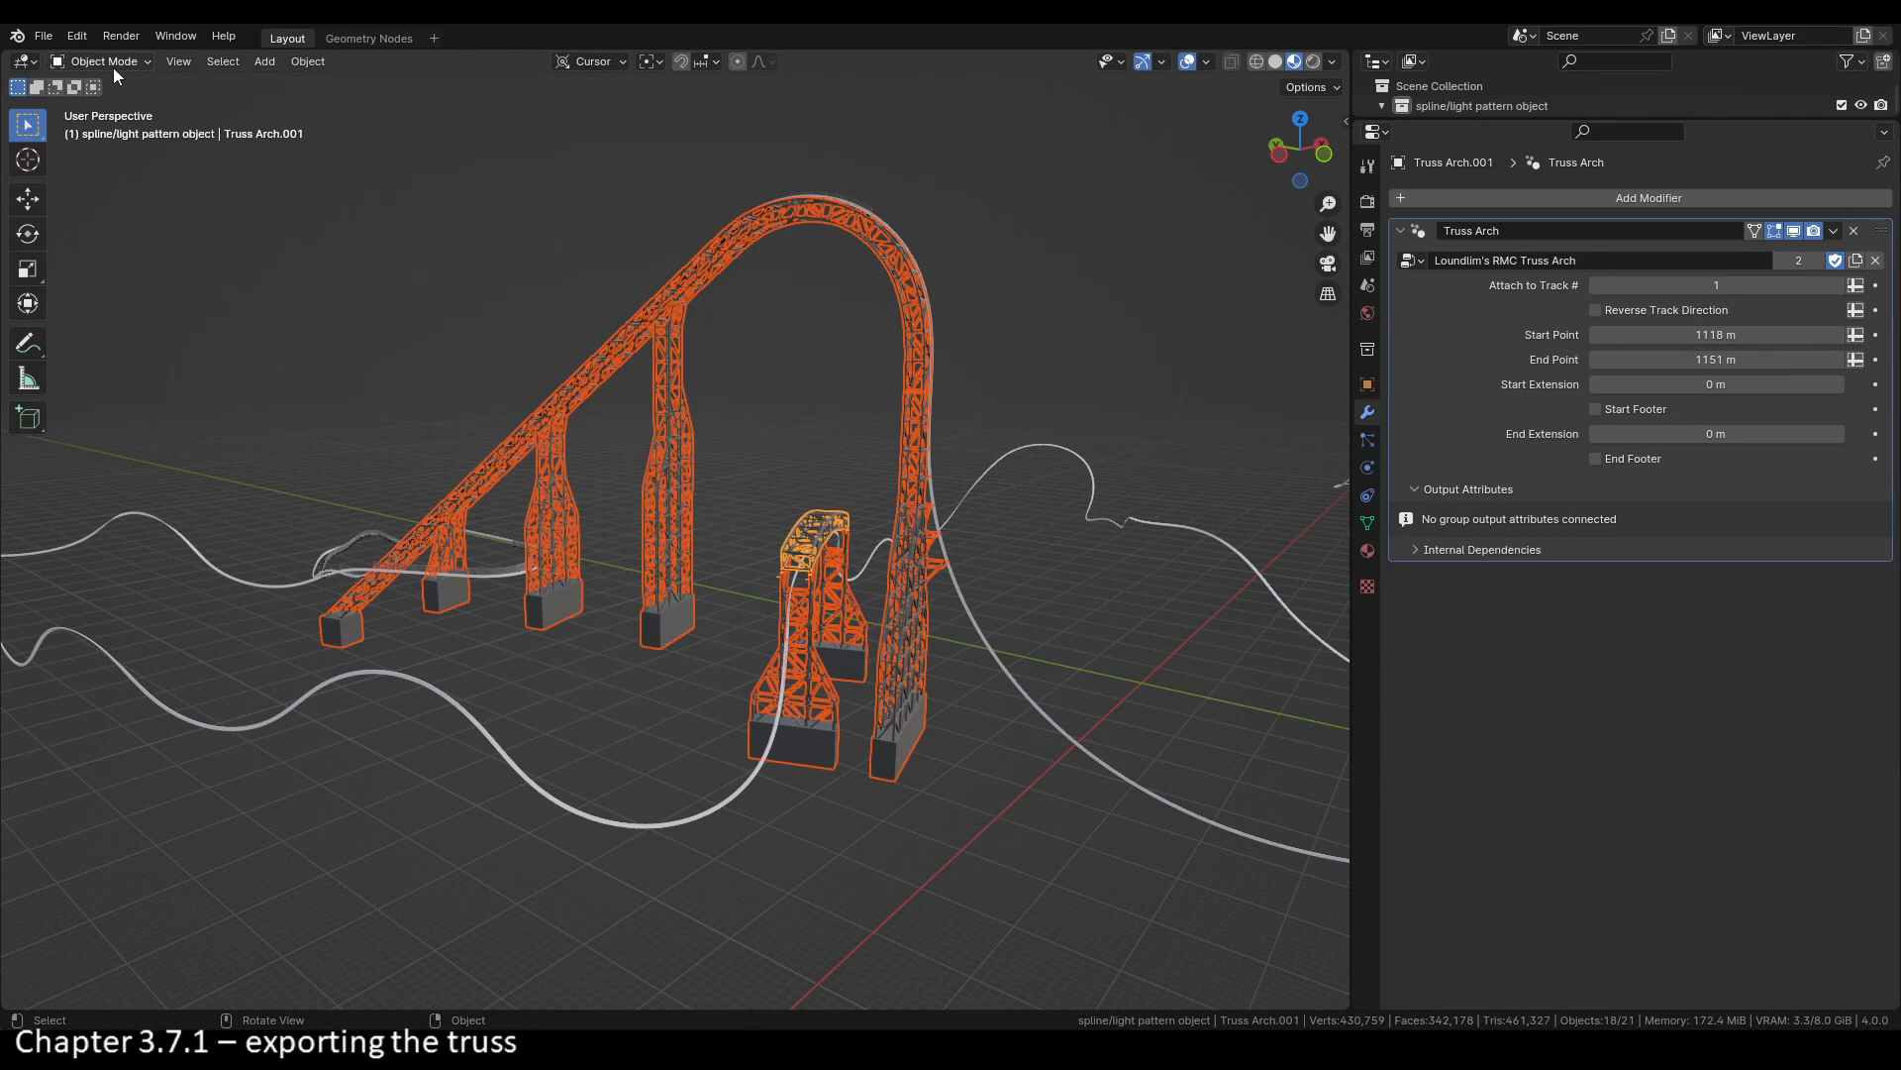
Step: Export the selected trusses as glTF Binary over Truss Support.glb in the coaster park's Truss folder
left_click(45, 39)
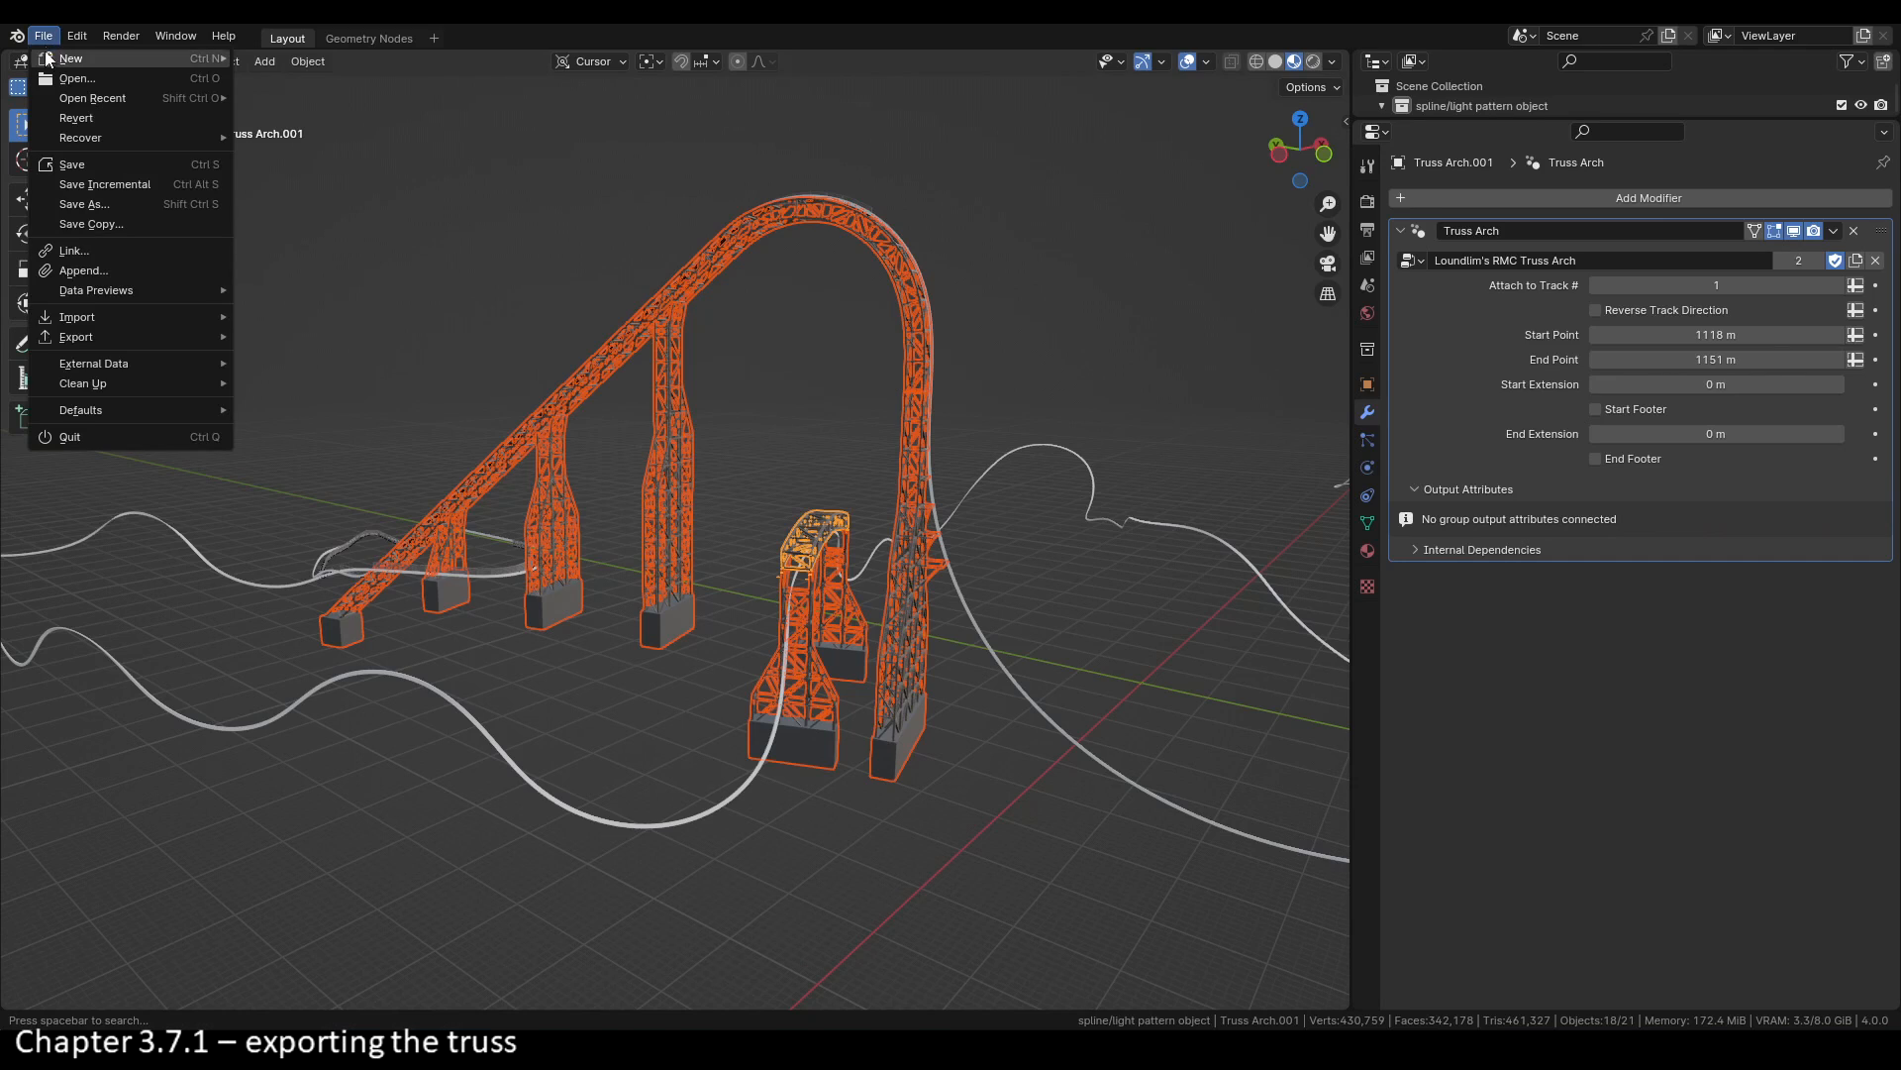
mouse_move(117, 335)
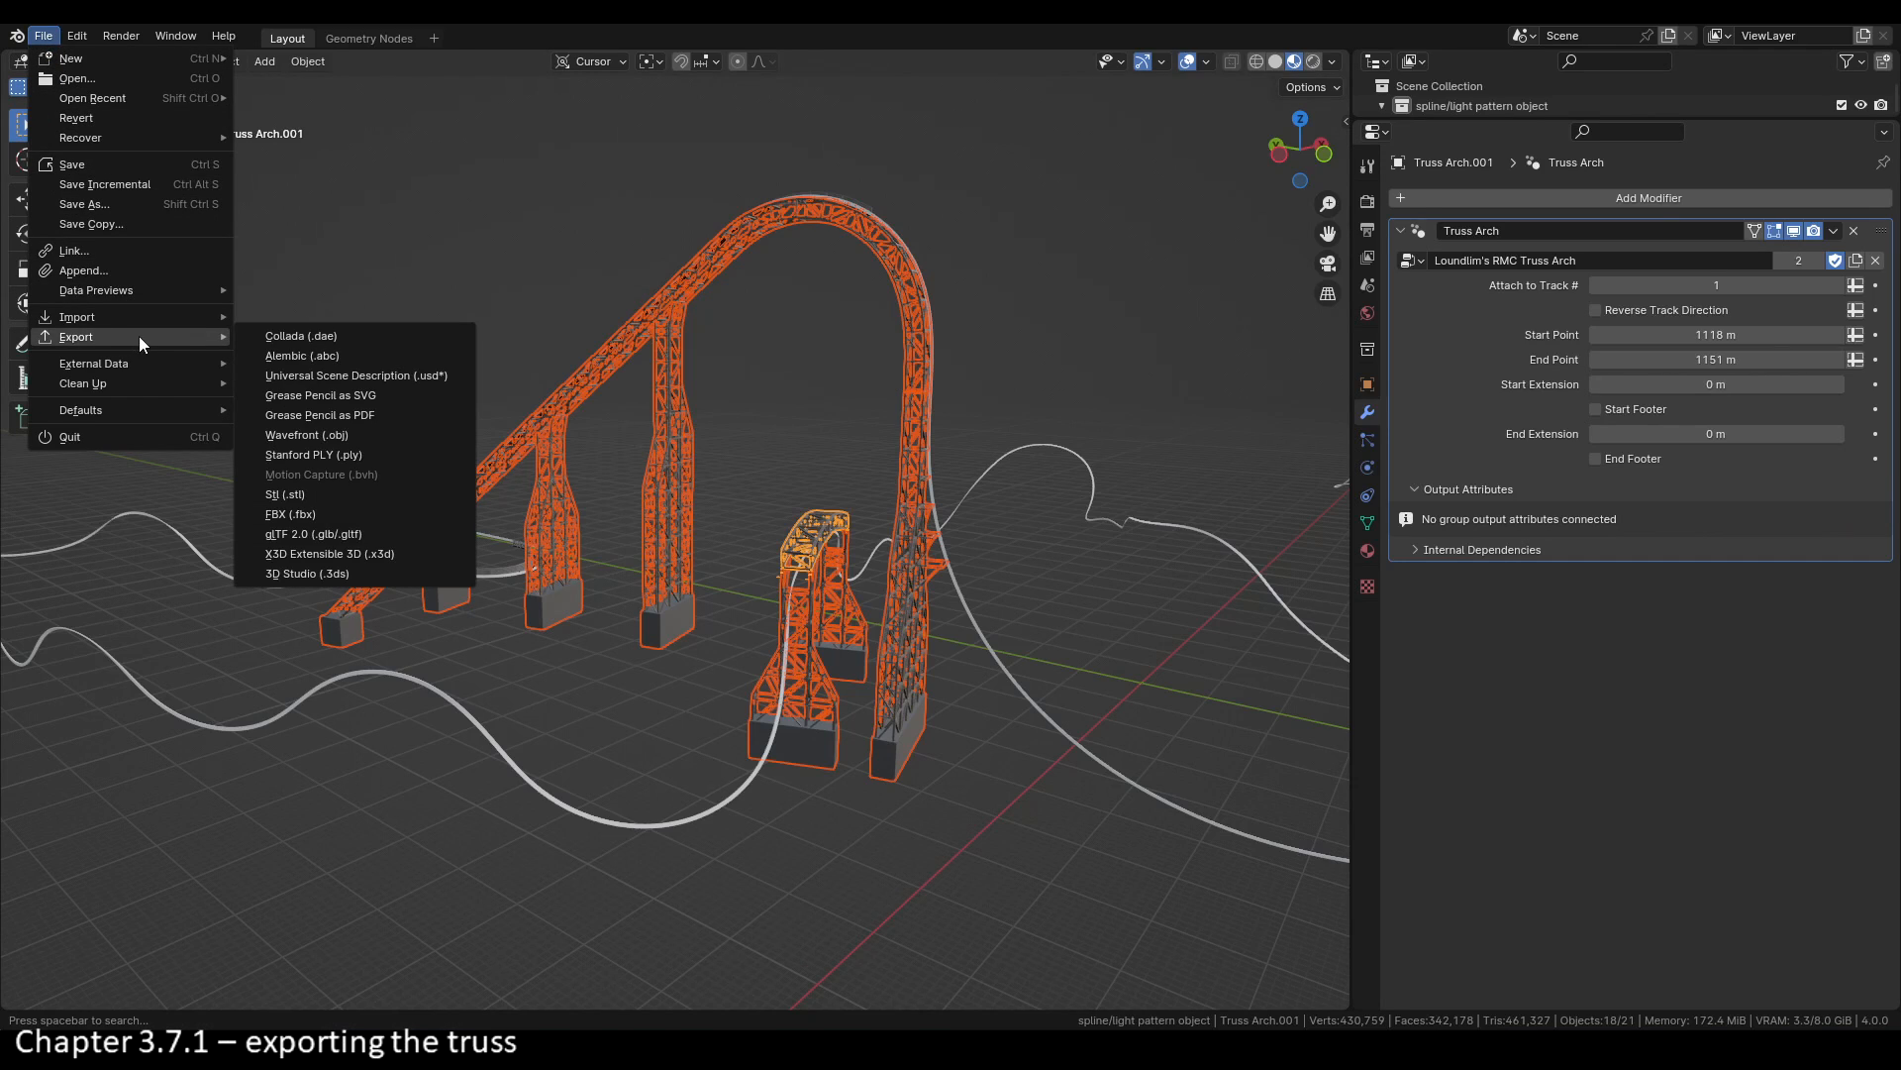
left_click(353, 532)
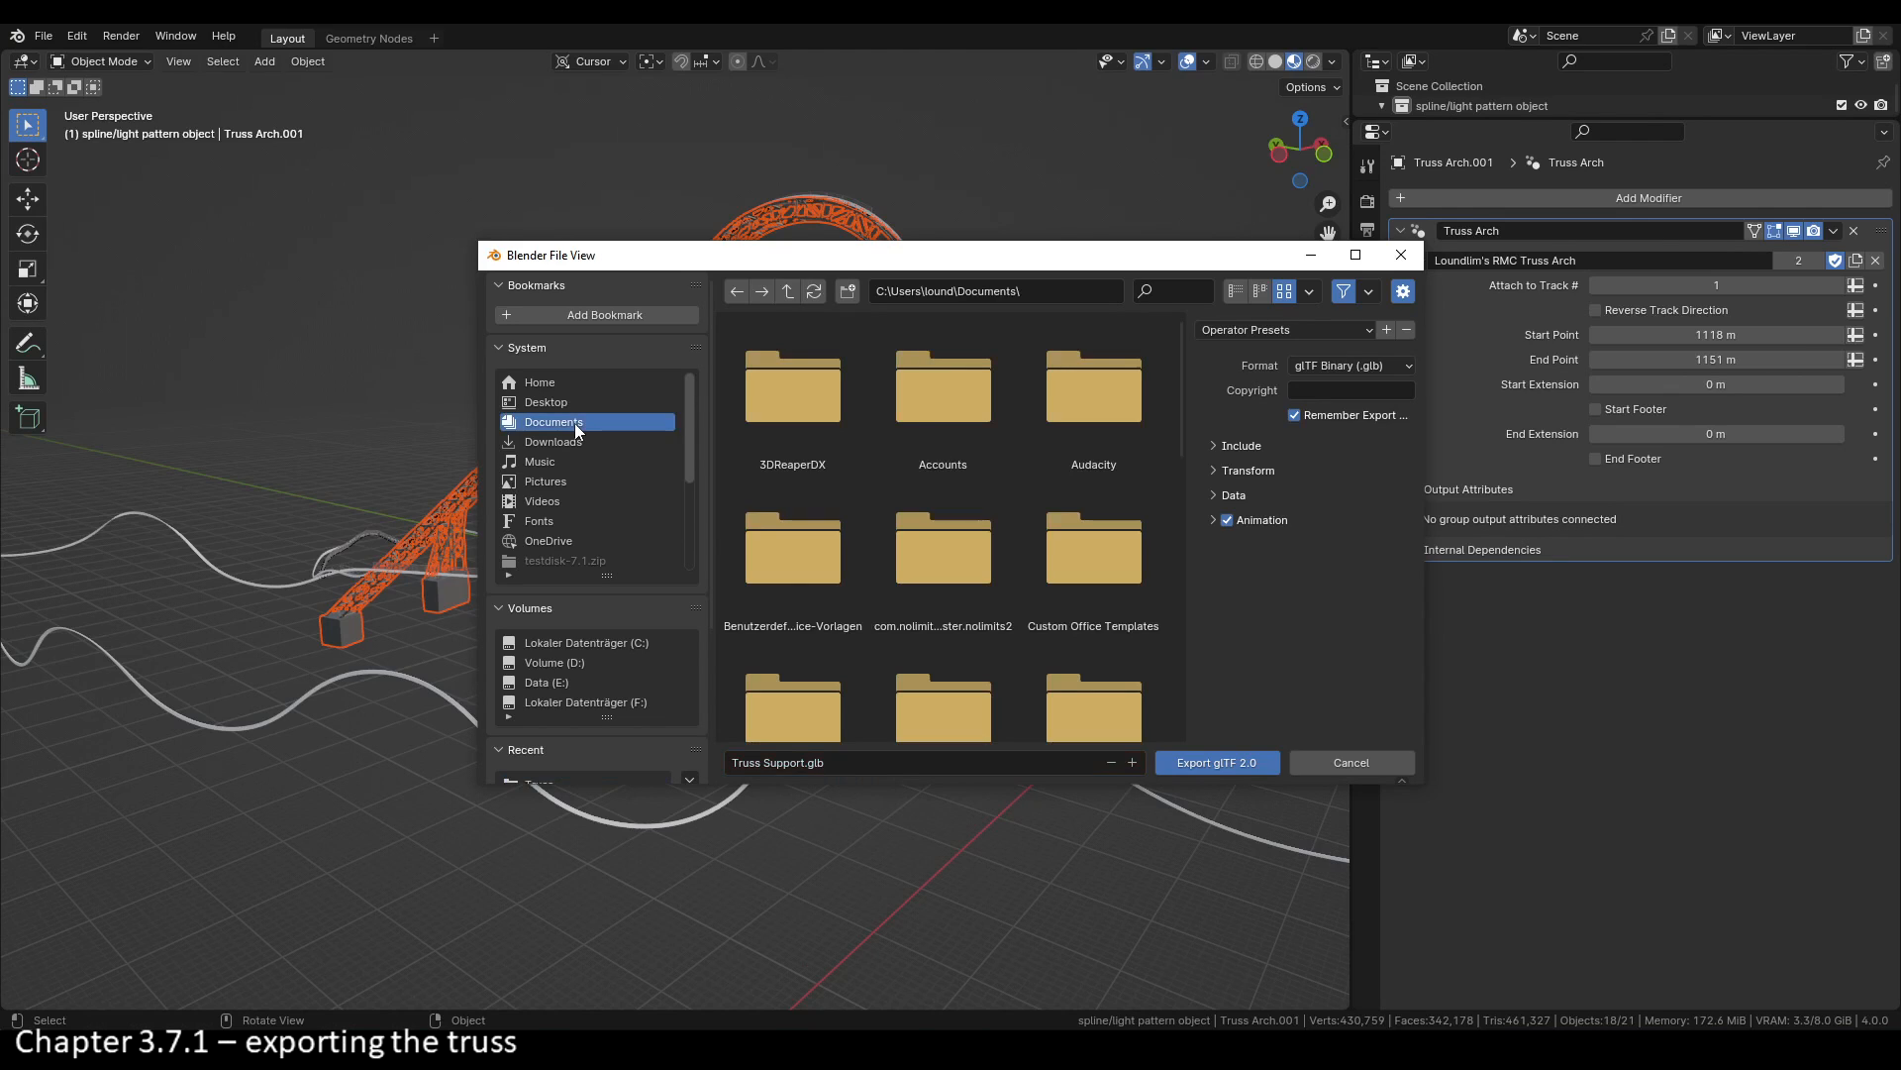
double_click(923, 555)
scroll(923, 559, "down", 10)
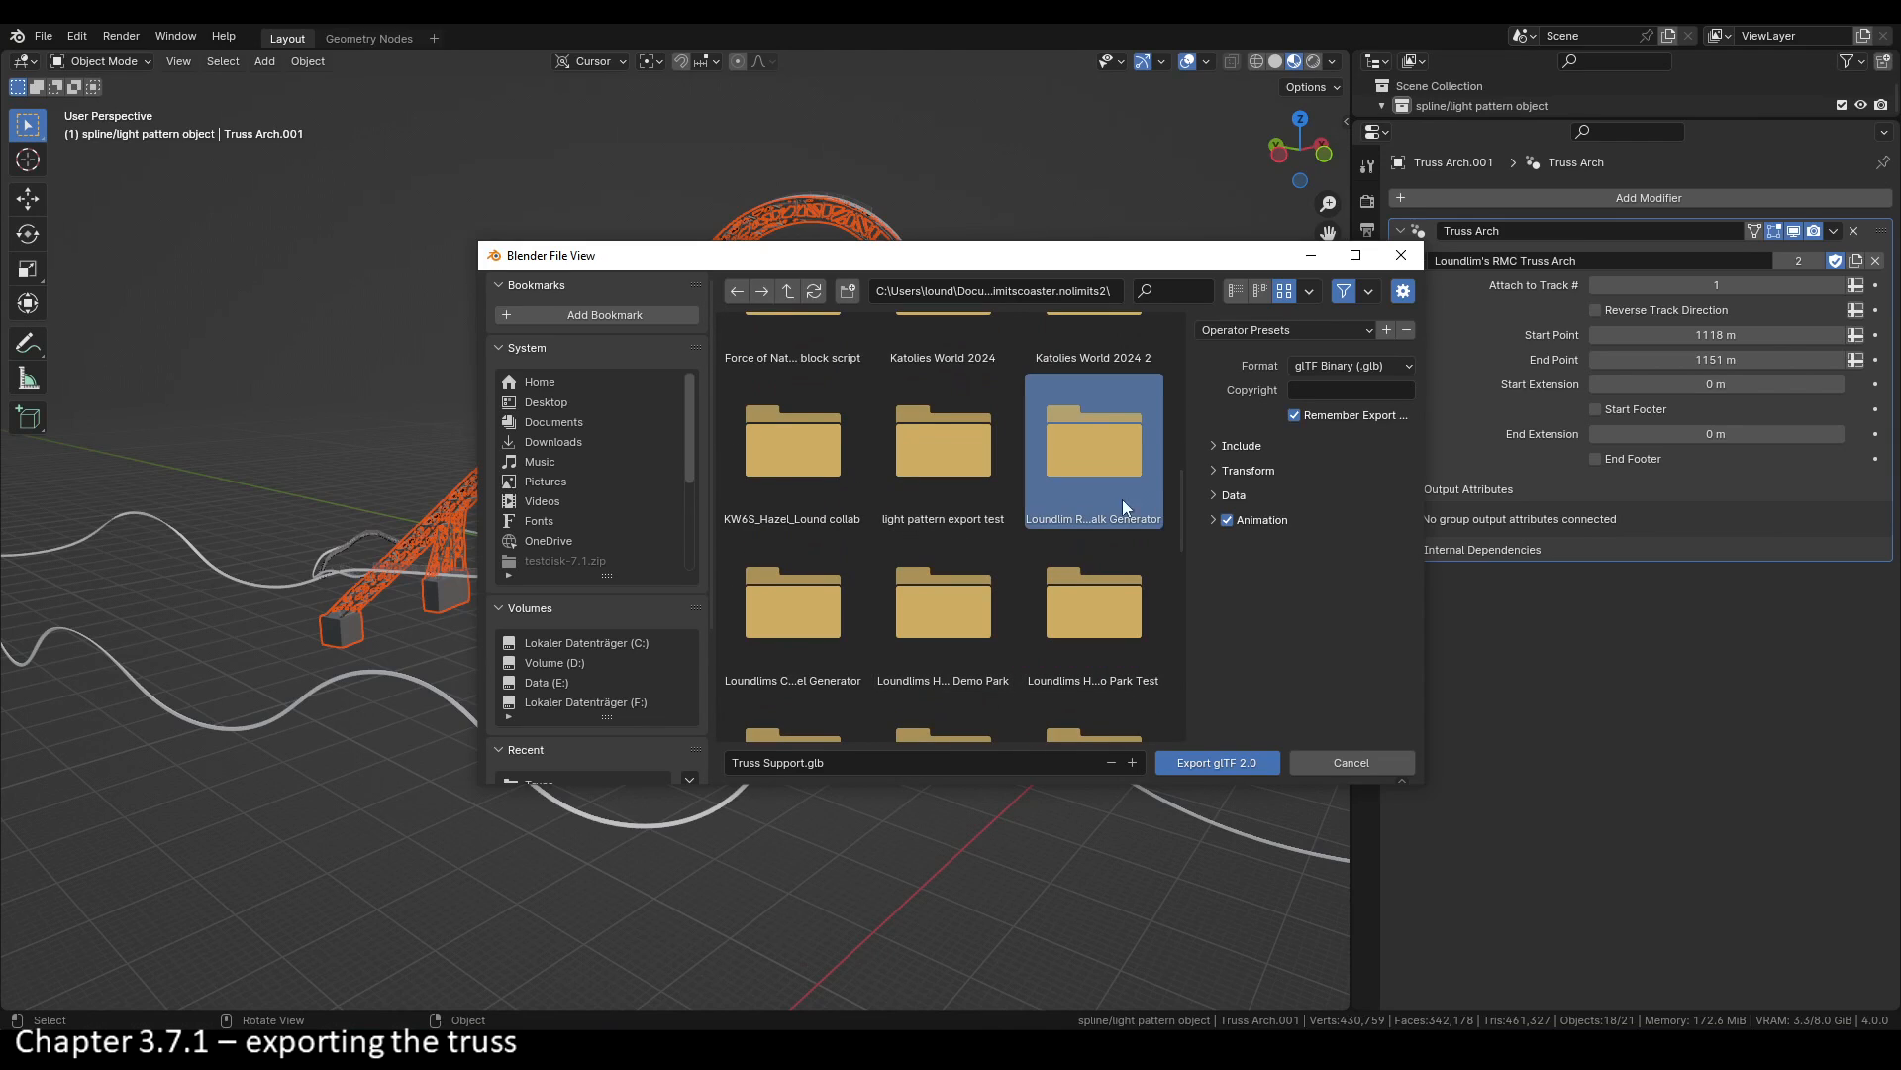
double_click(1129, 500)
double_click(935, 461)
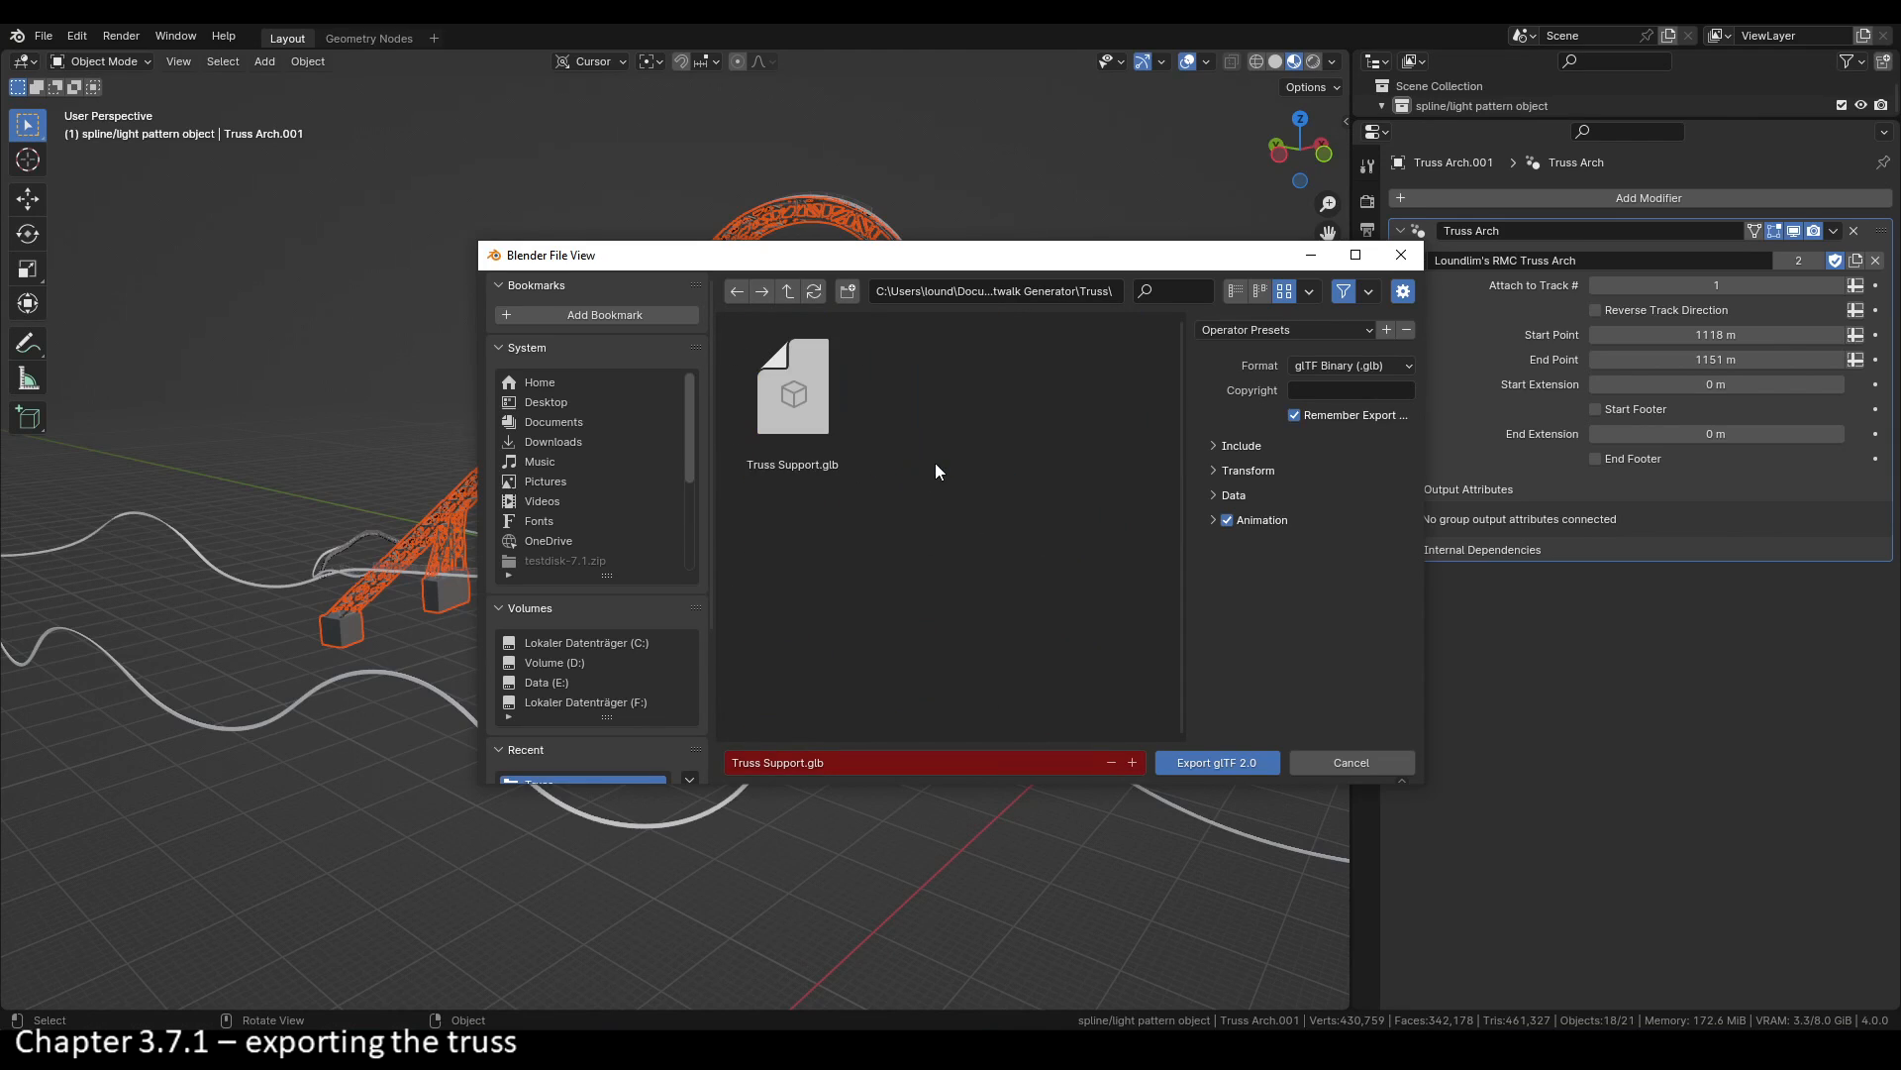
left_click(796, 458)
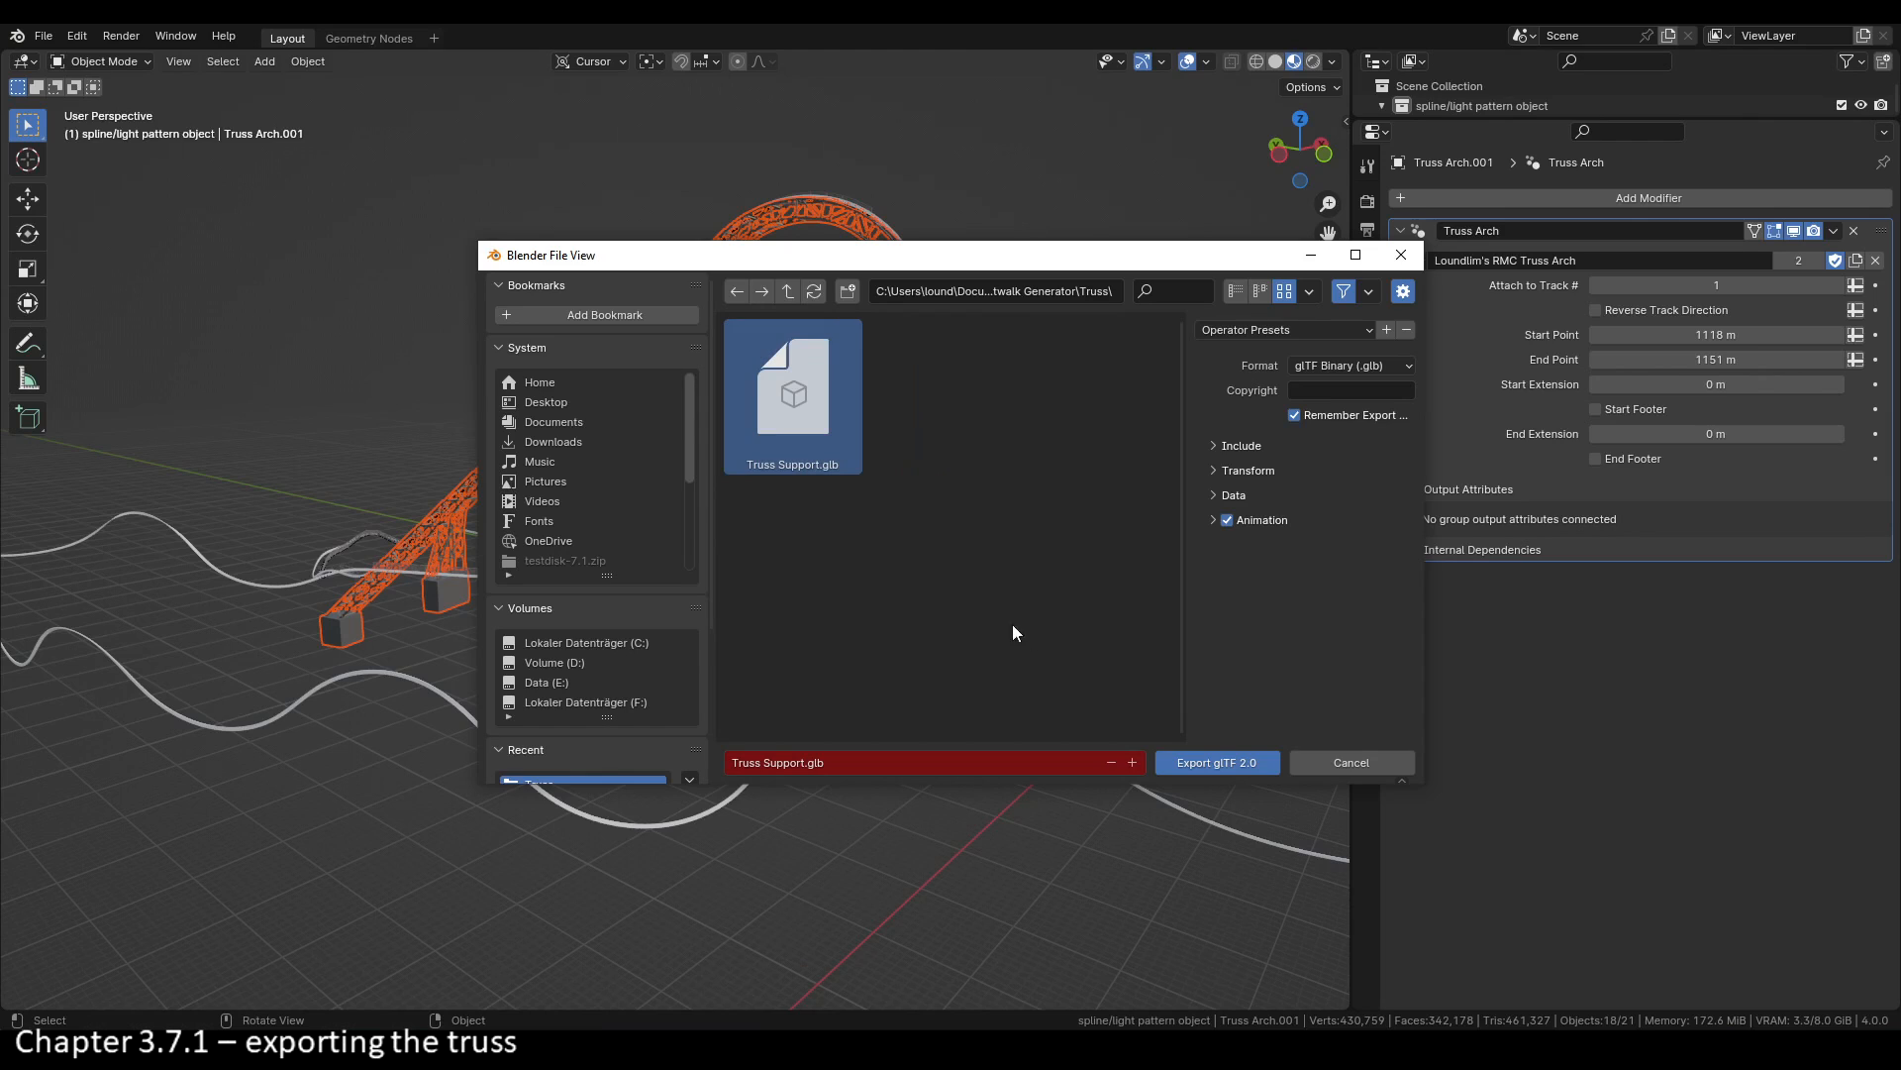
left_click(1218, 762)
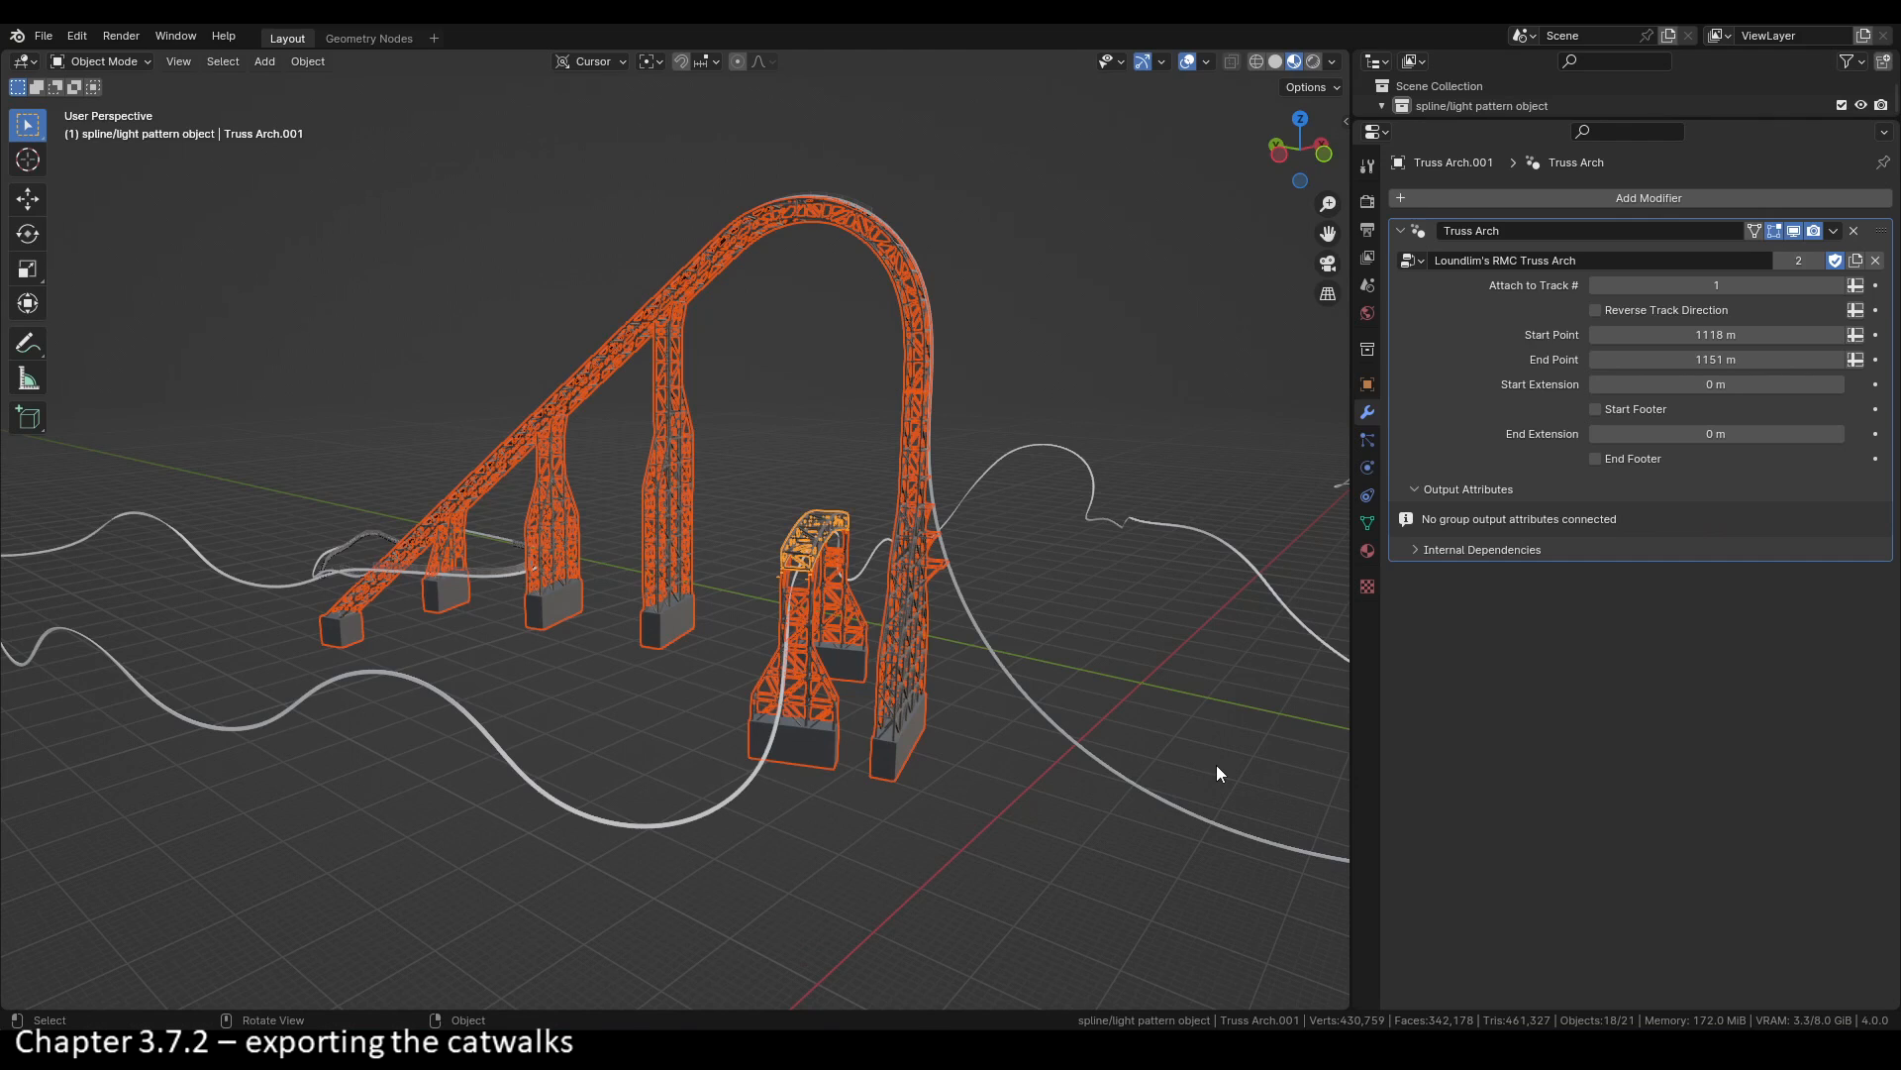
Step: Select the RMC Catwalk and export it as glTF Binary over Catwalk.glb in the Catwalk folder
left_click(871, 205)
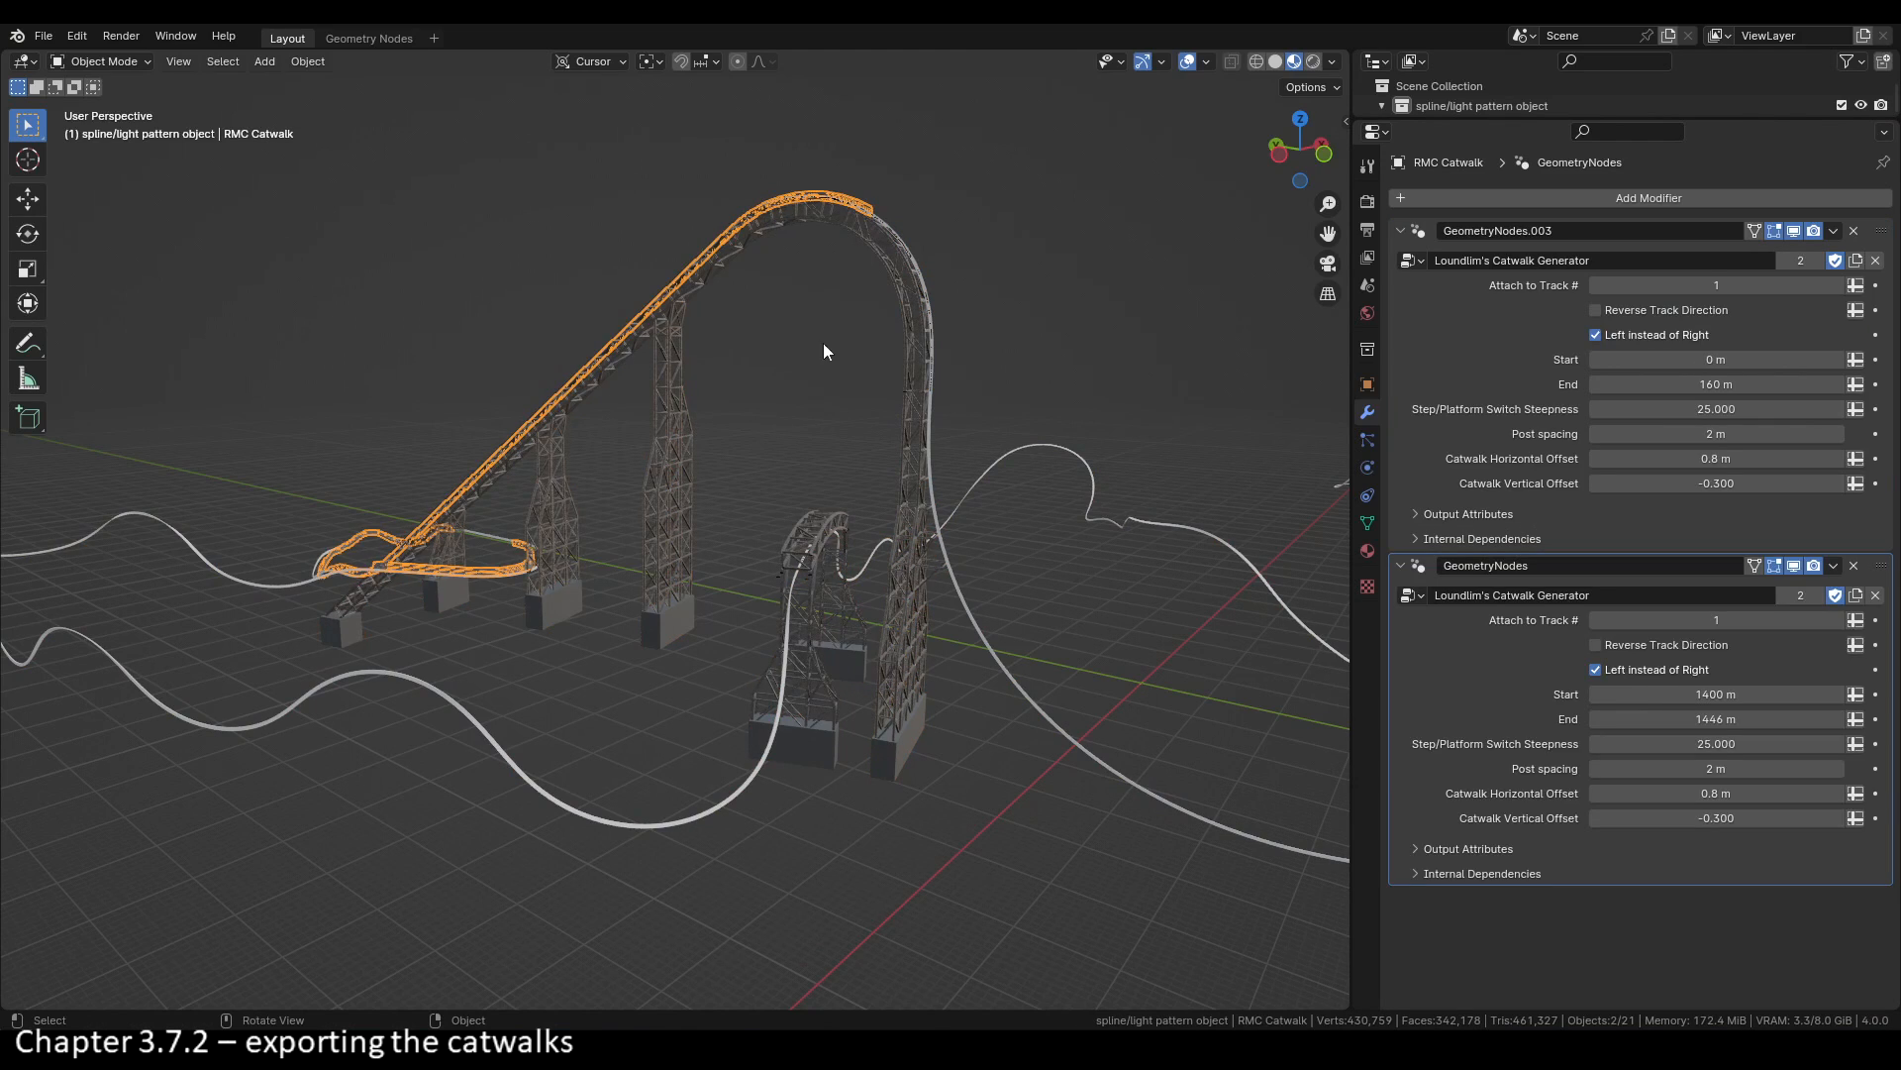
left_click(44, 37)
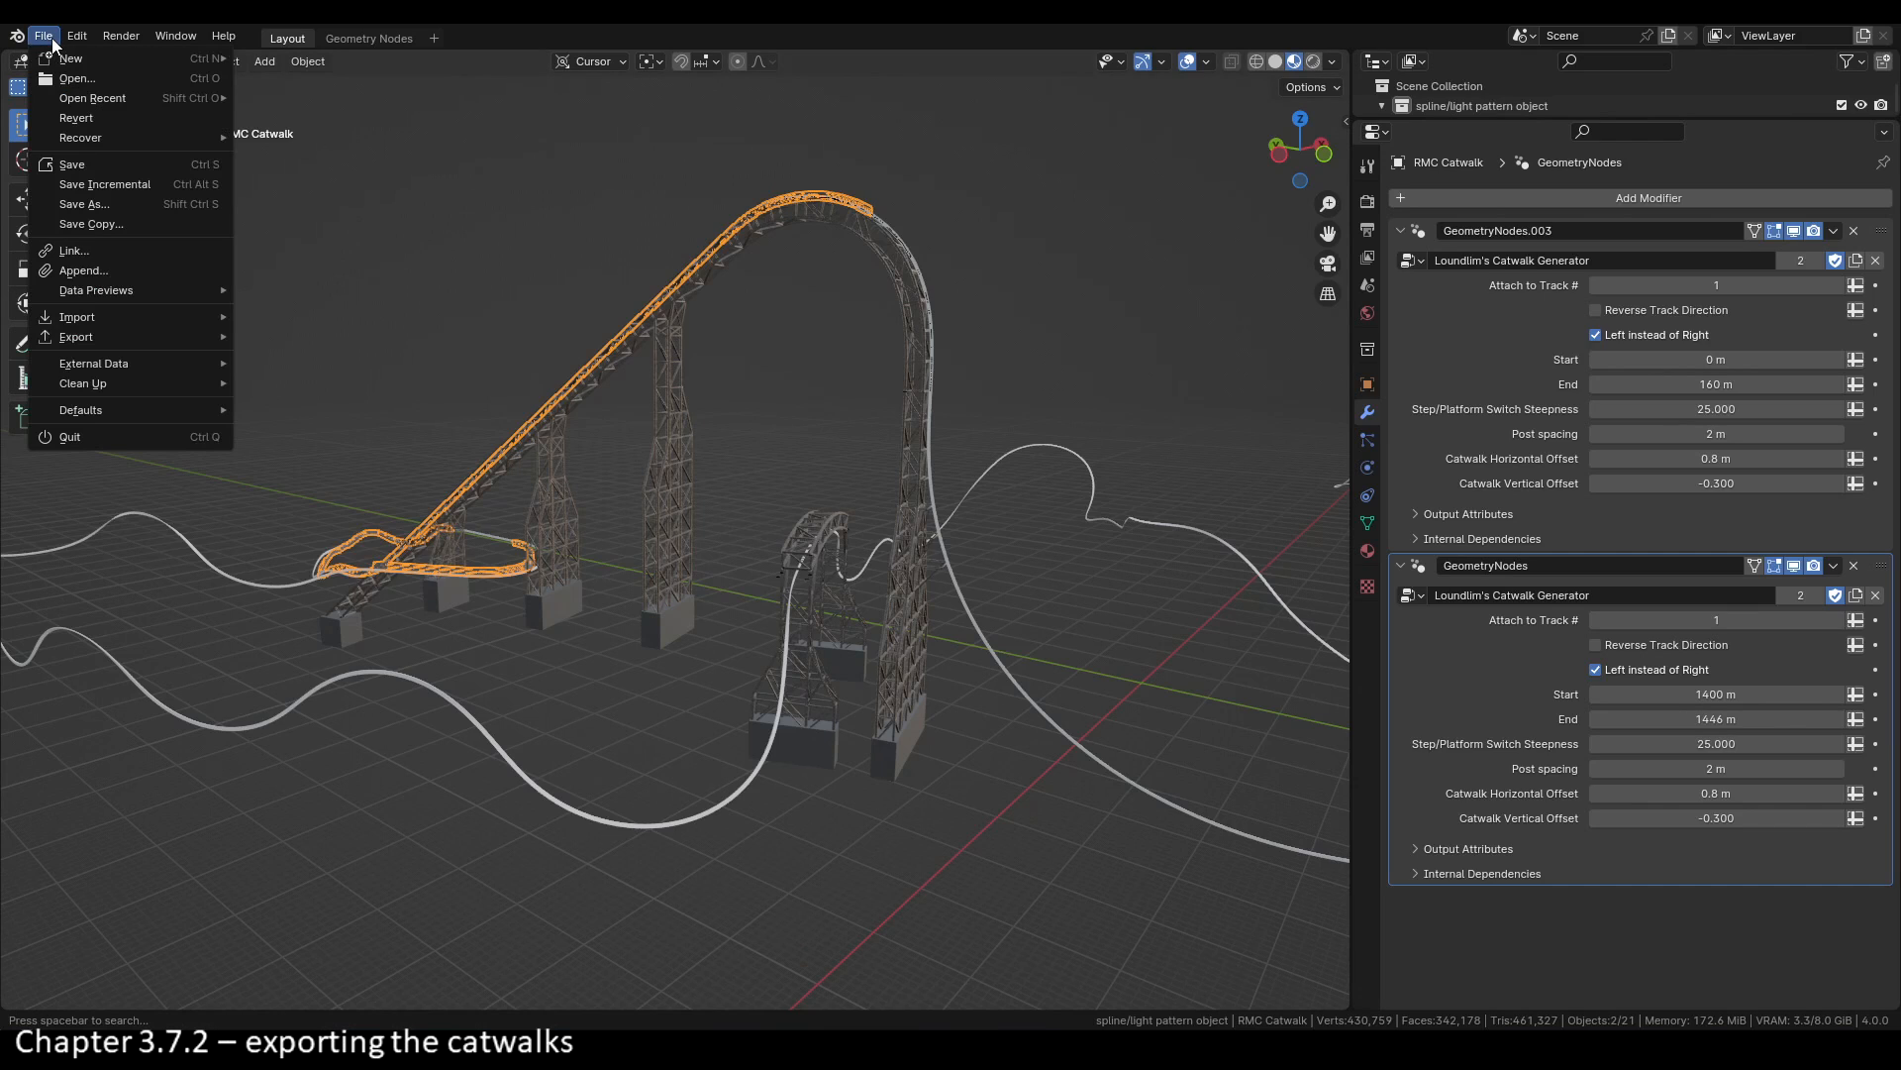
mouse_move(142, 336)
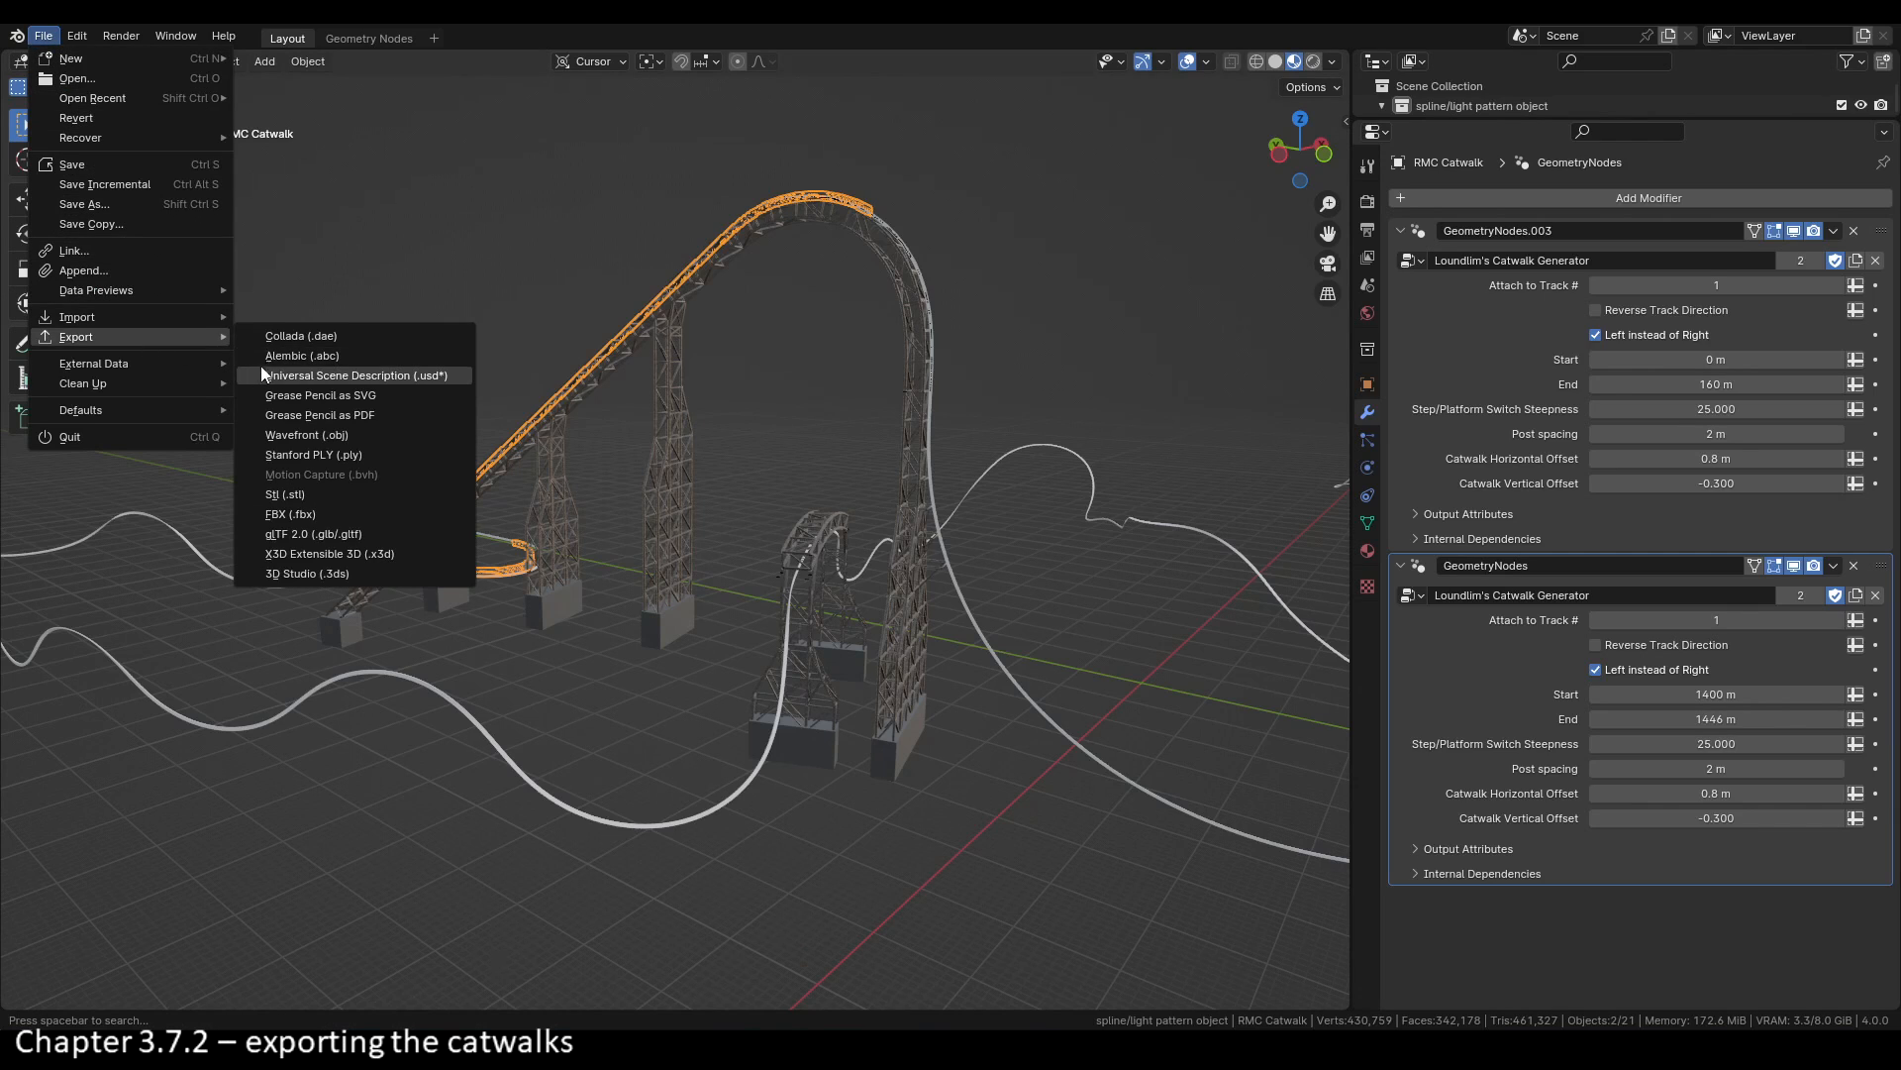
left_click(331, 533)
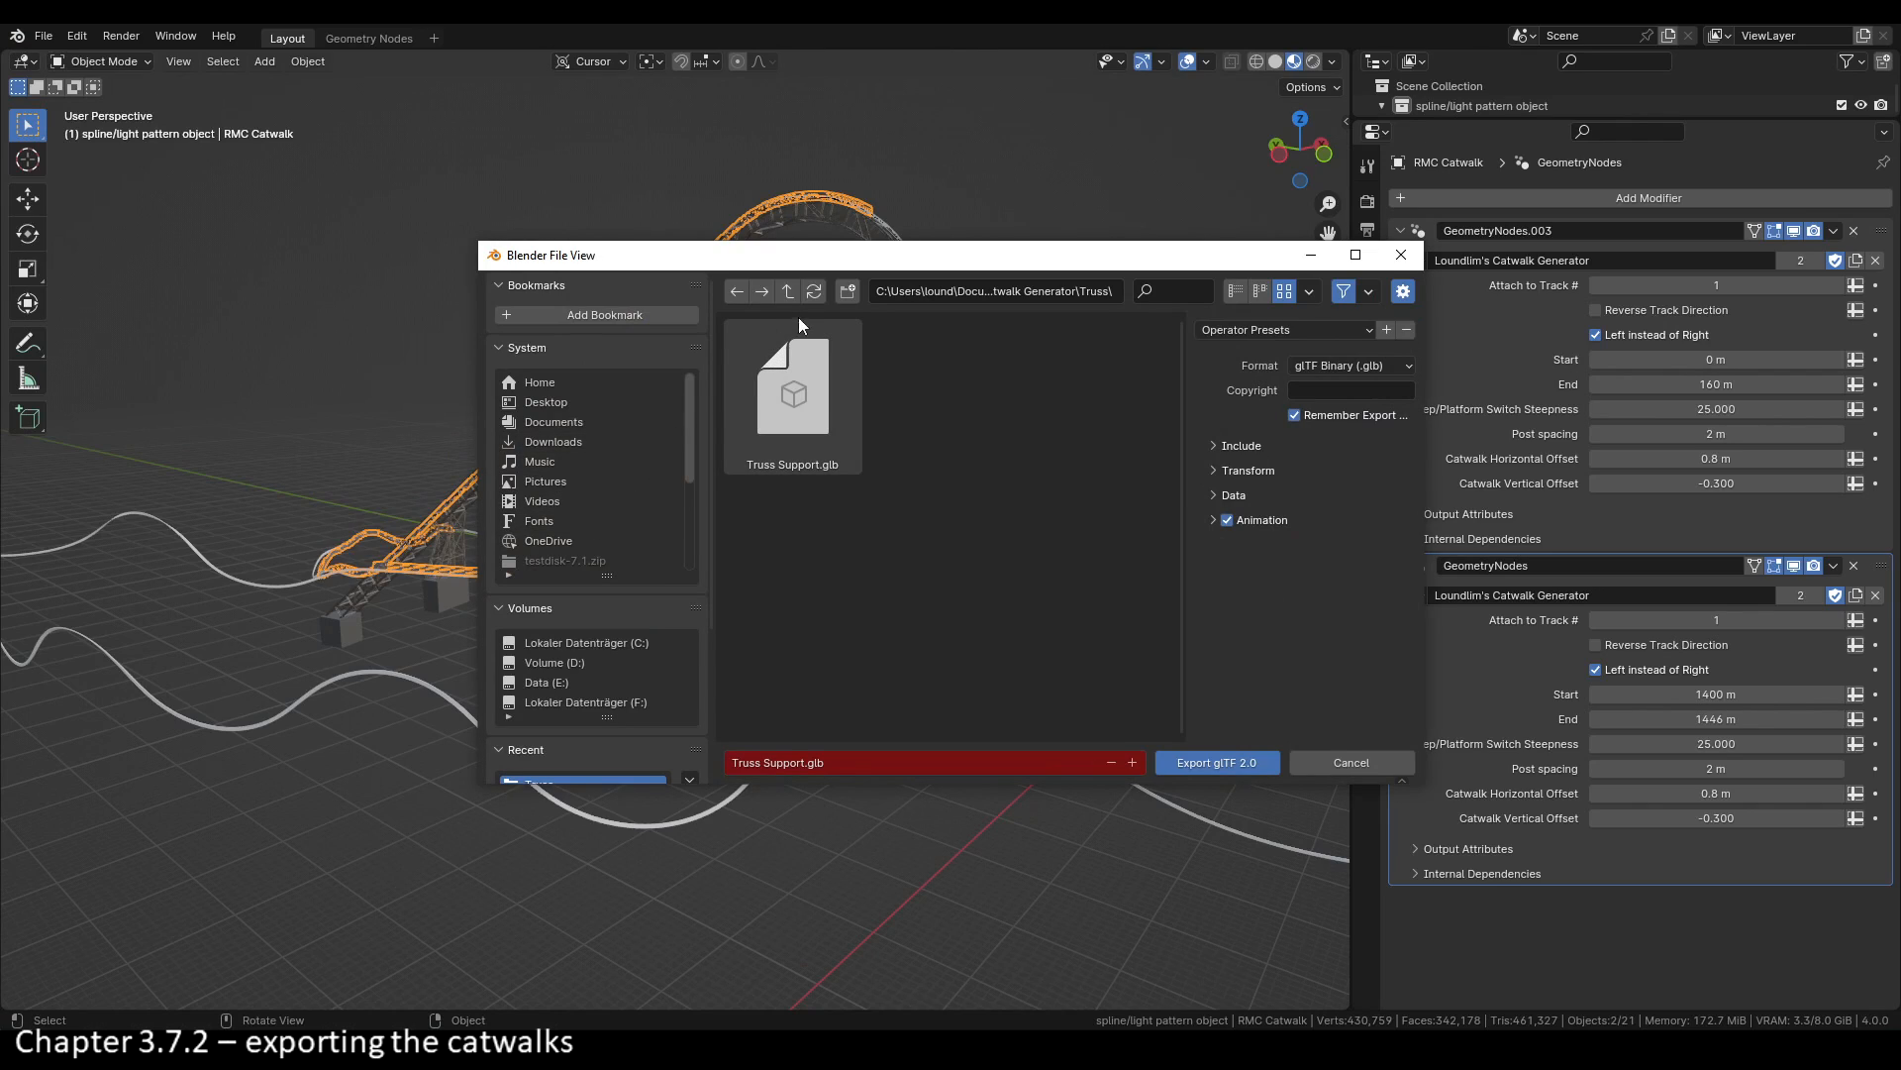
left_click(788, 292)
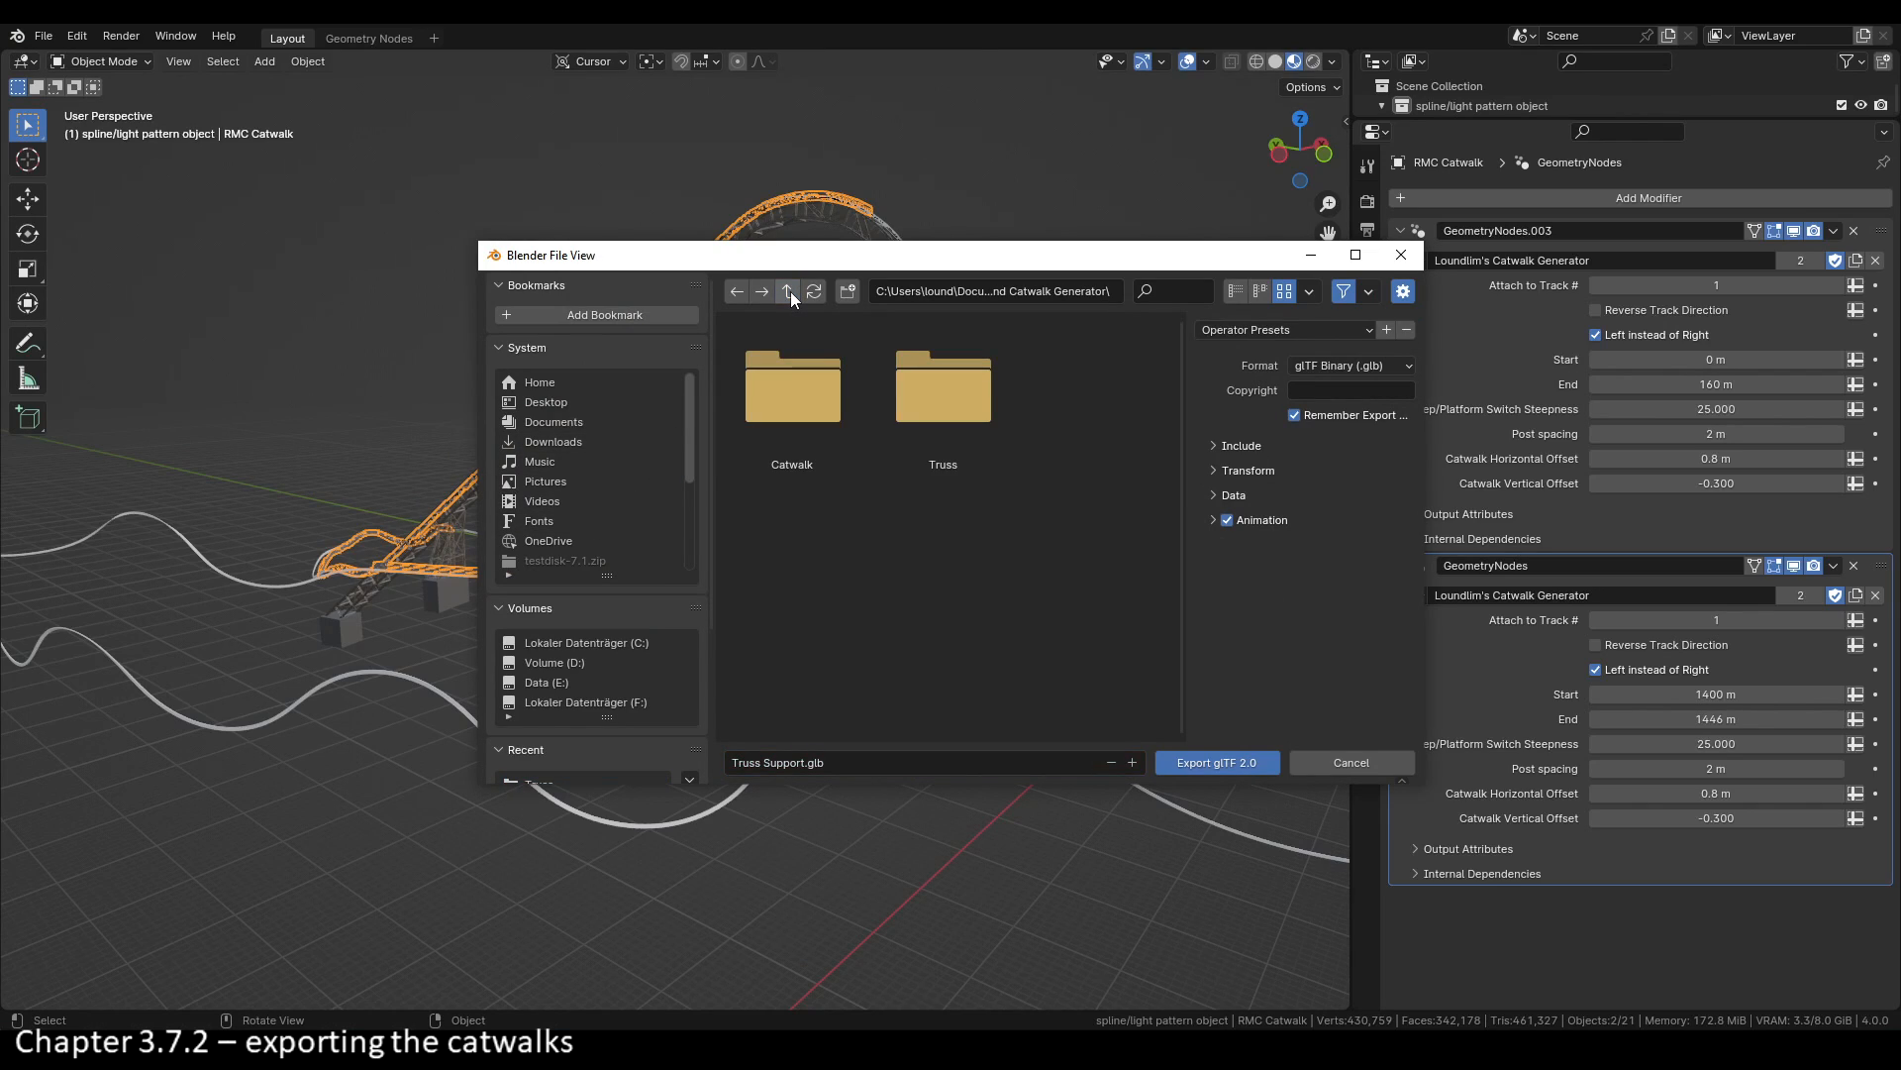
double_click(790, 396)
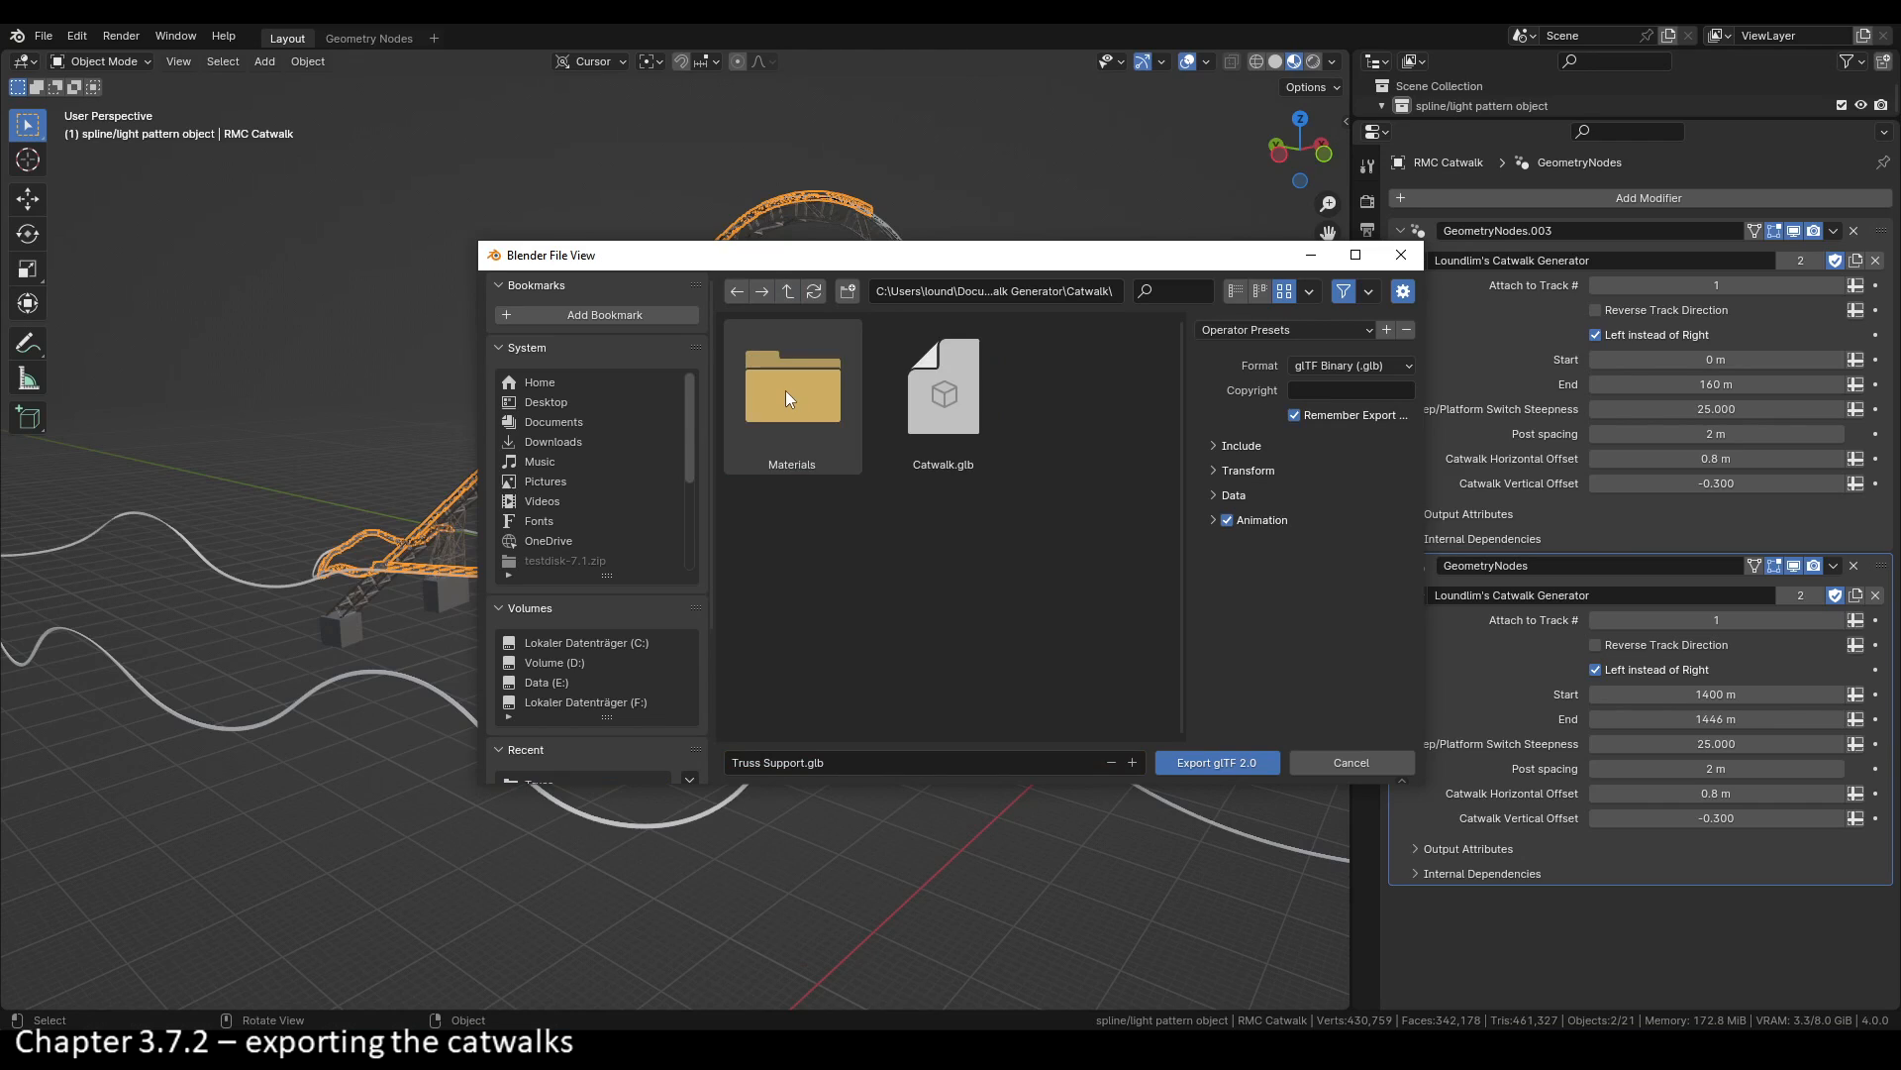
left_click(898, 414)
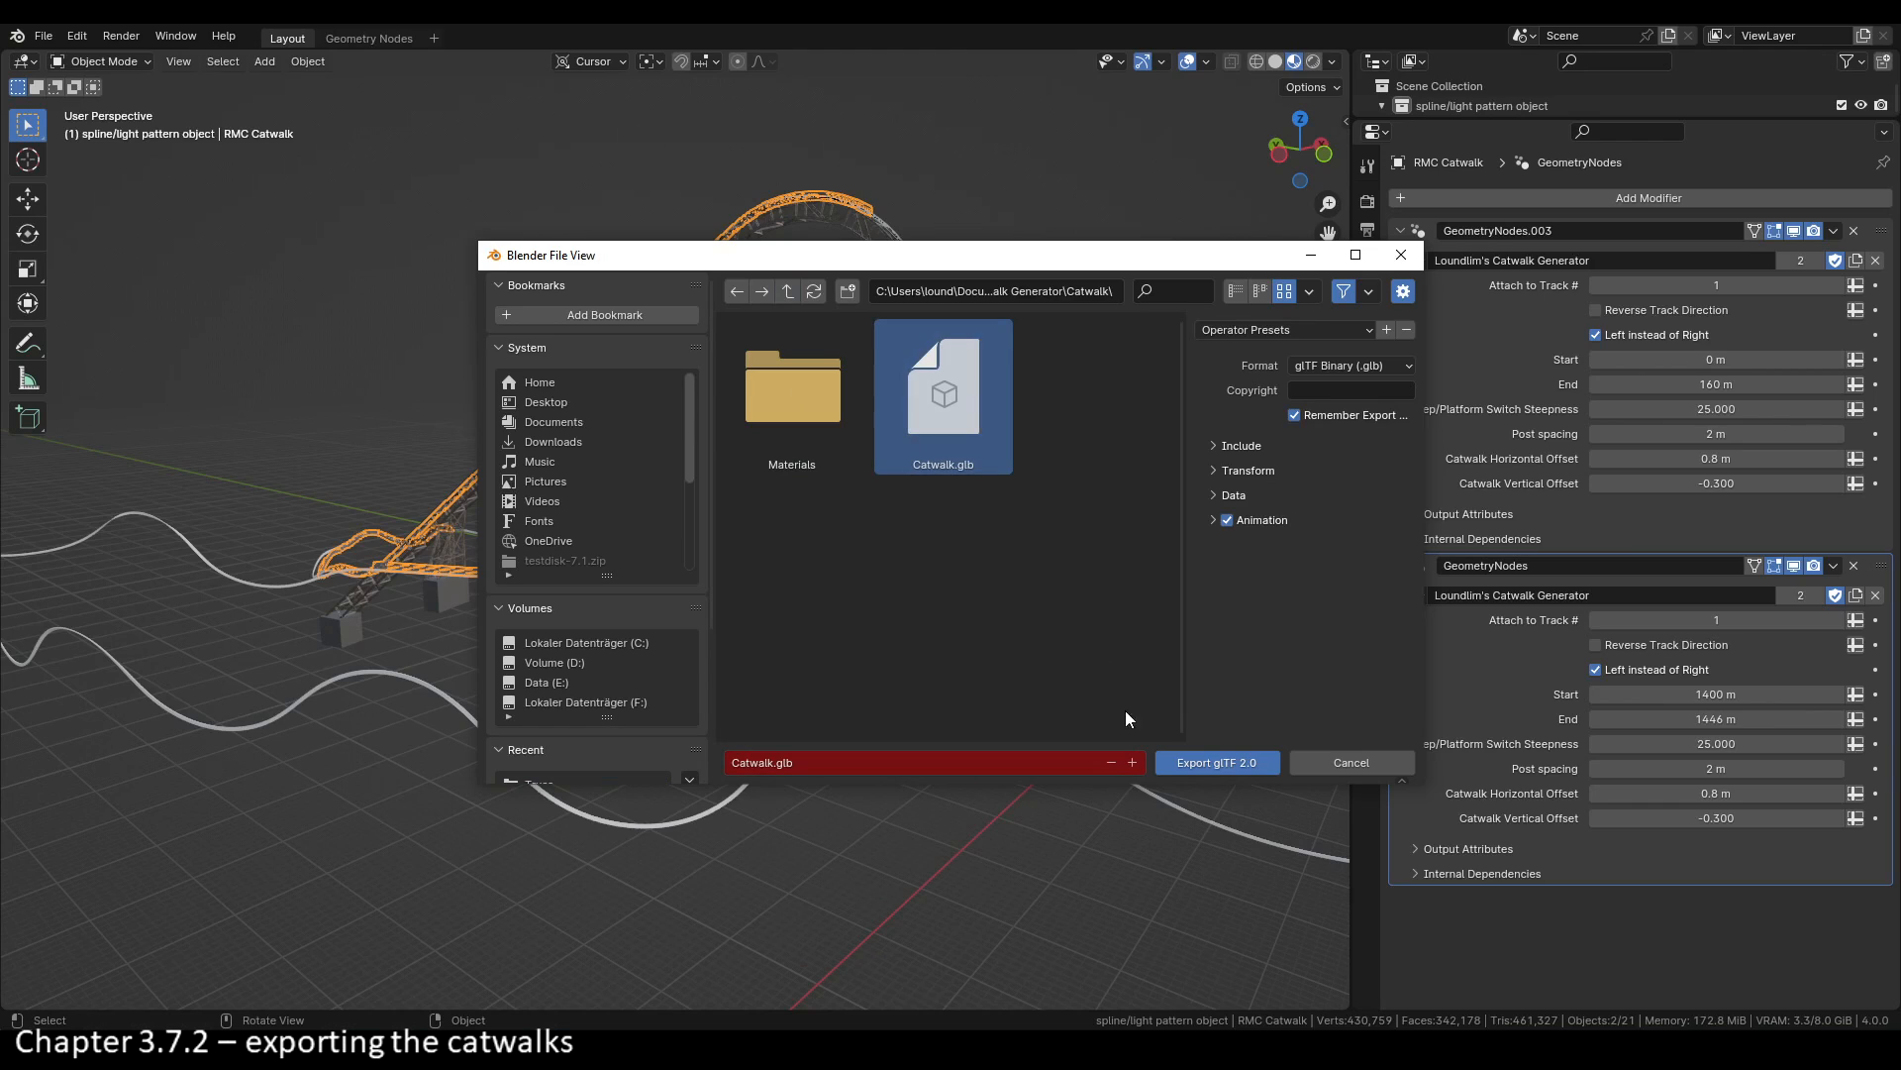
left_click(1195, 765)
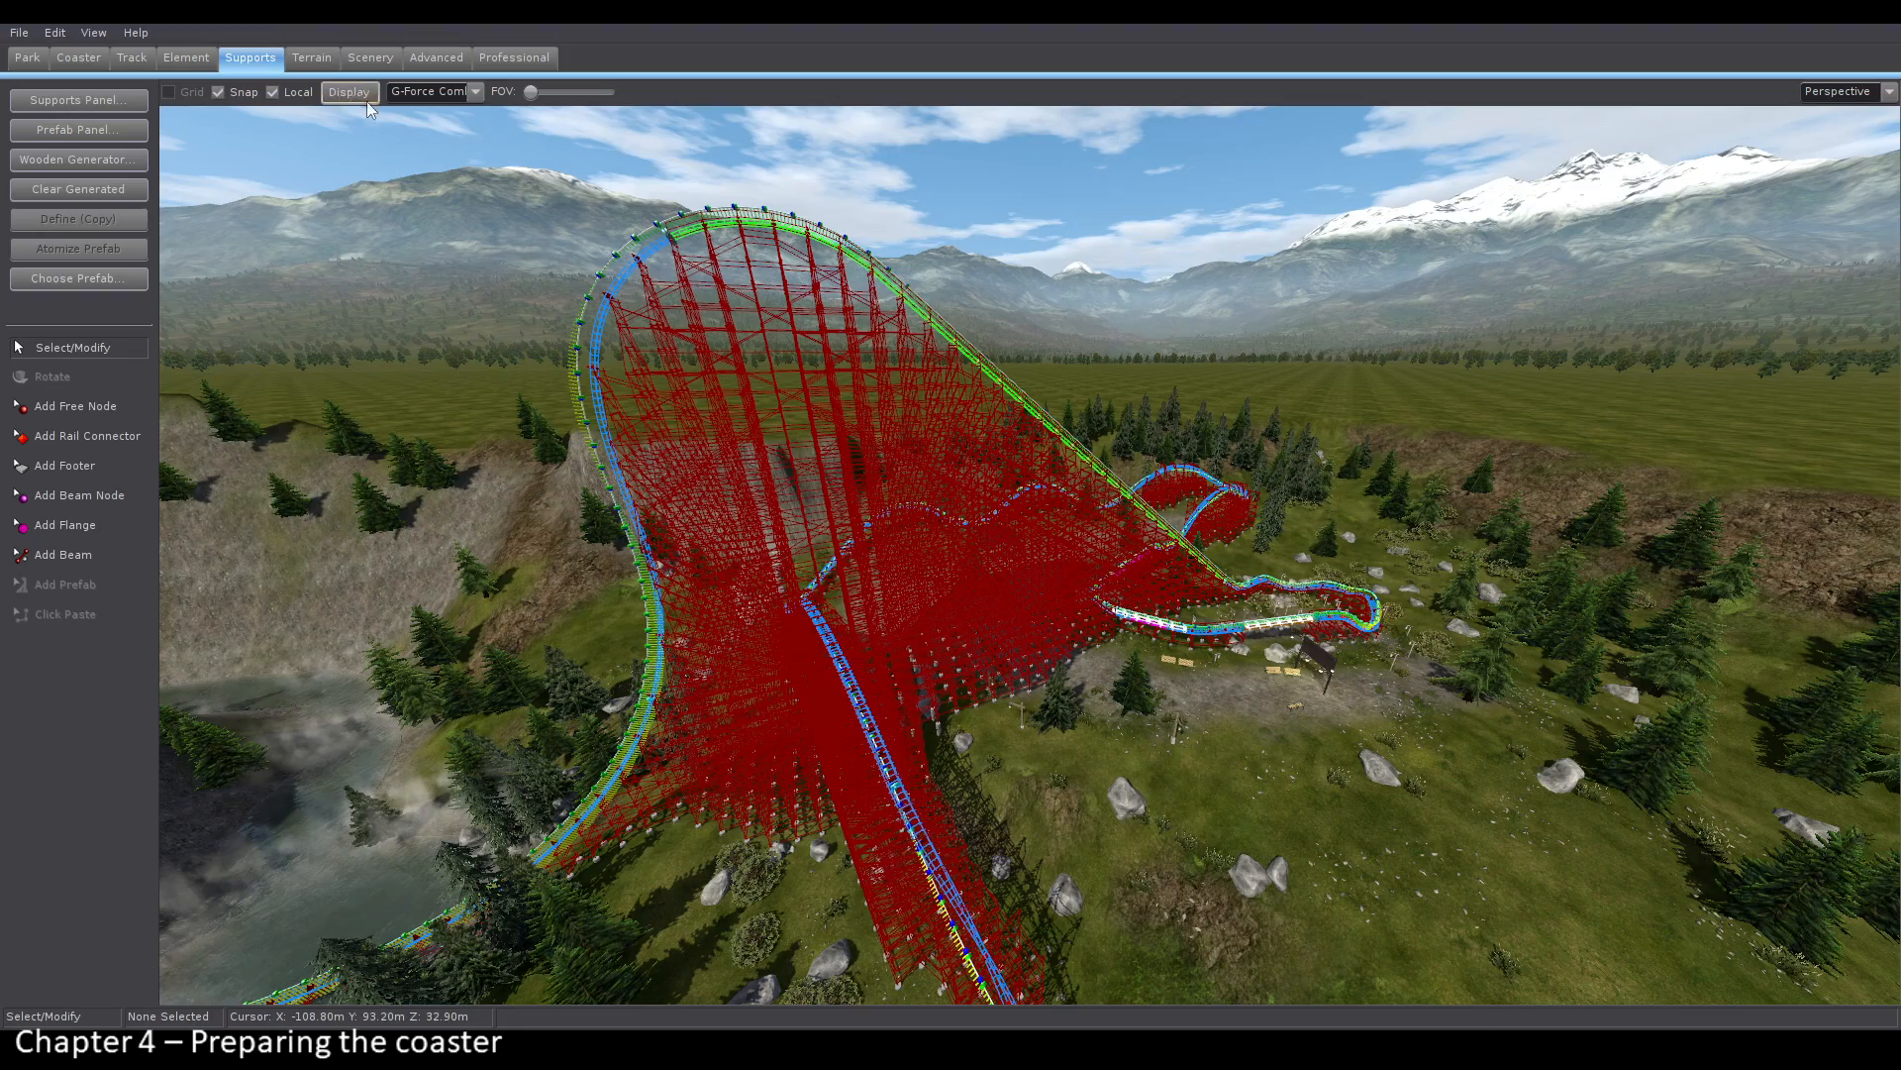
Step: In the NoLimits 2 editor, clear the generated supports and select the three track segments along the lift hill and first drop
left_click(79, 189)
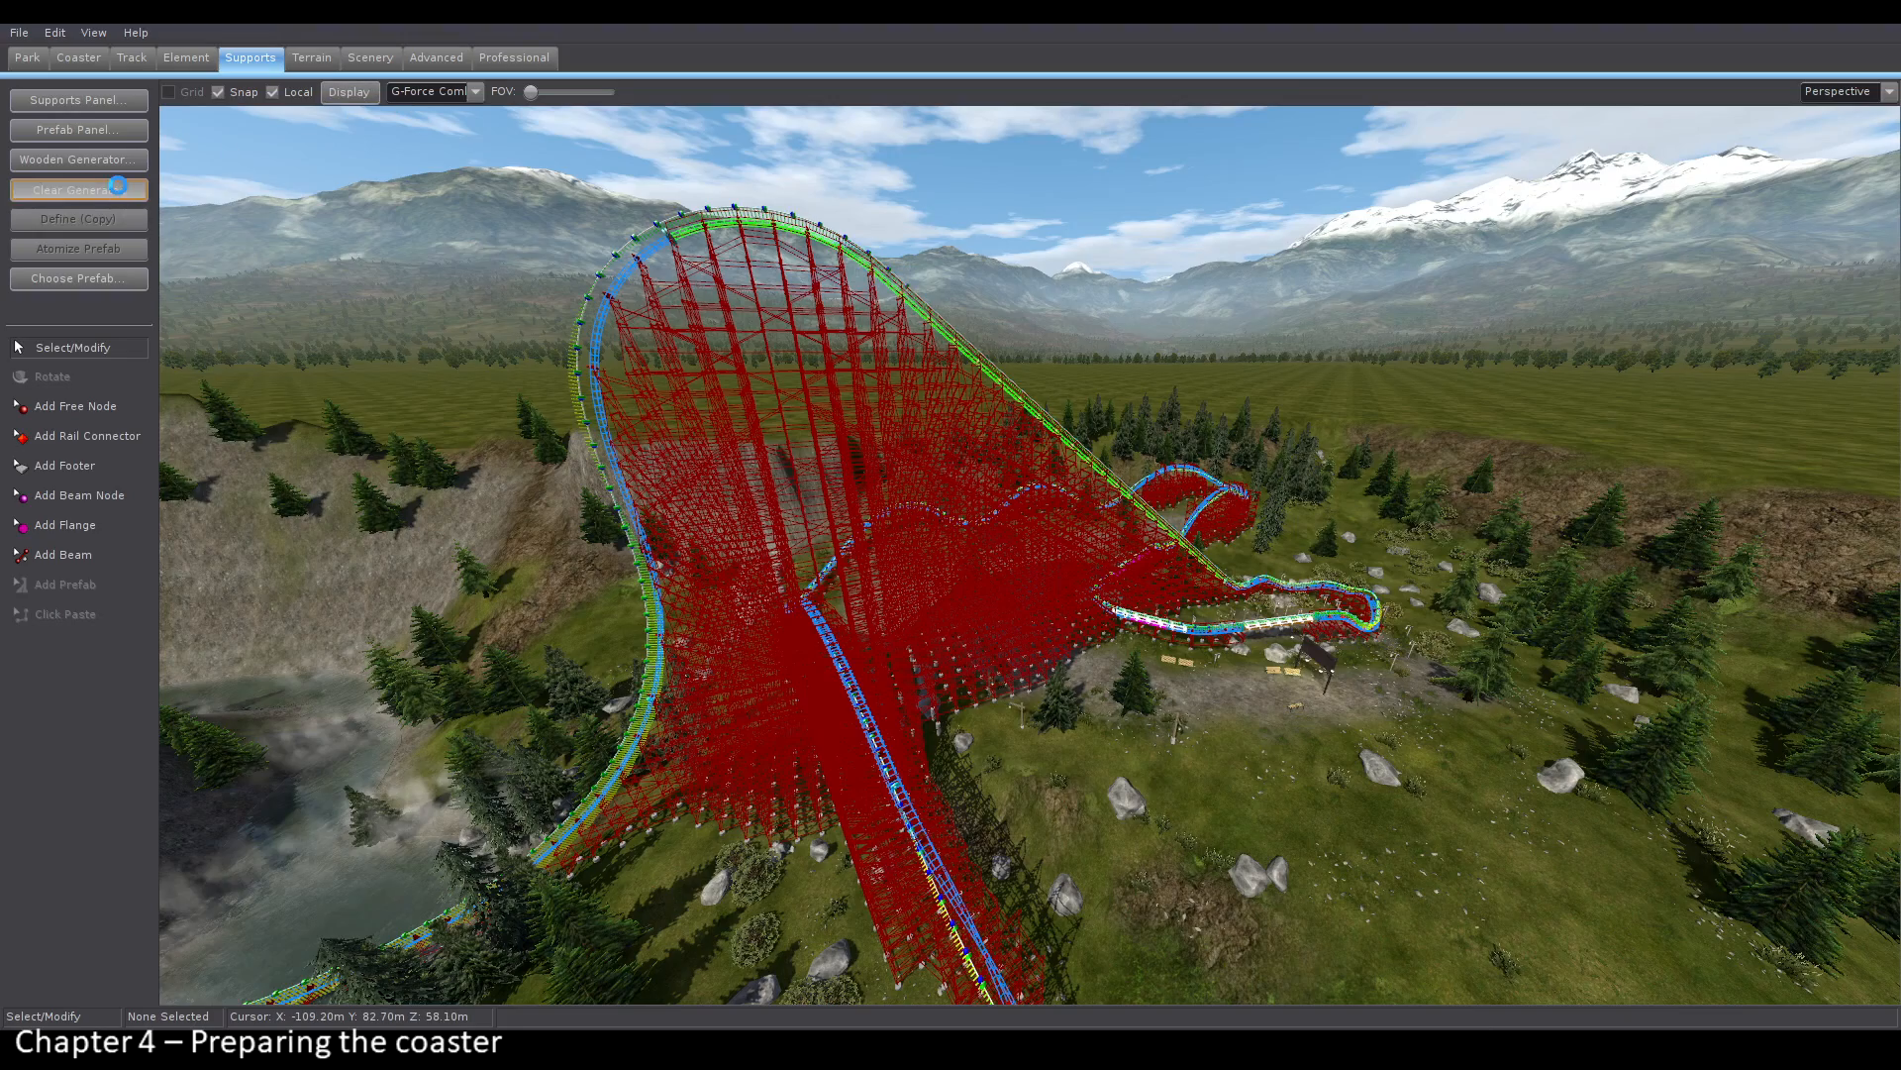
left_click(793, 235)
scroll(1129, 495, "up", 5)
right_click_drag(1109, 475, 1201, 545)
left_click(1202, 541)
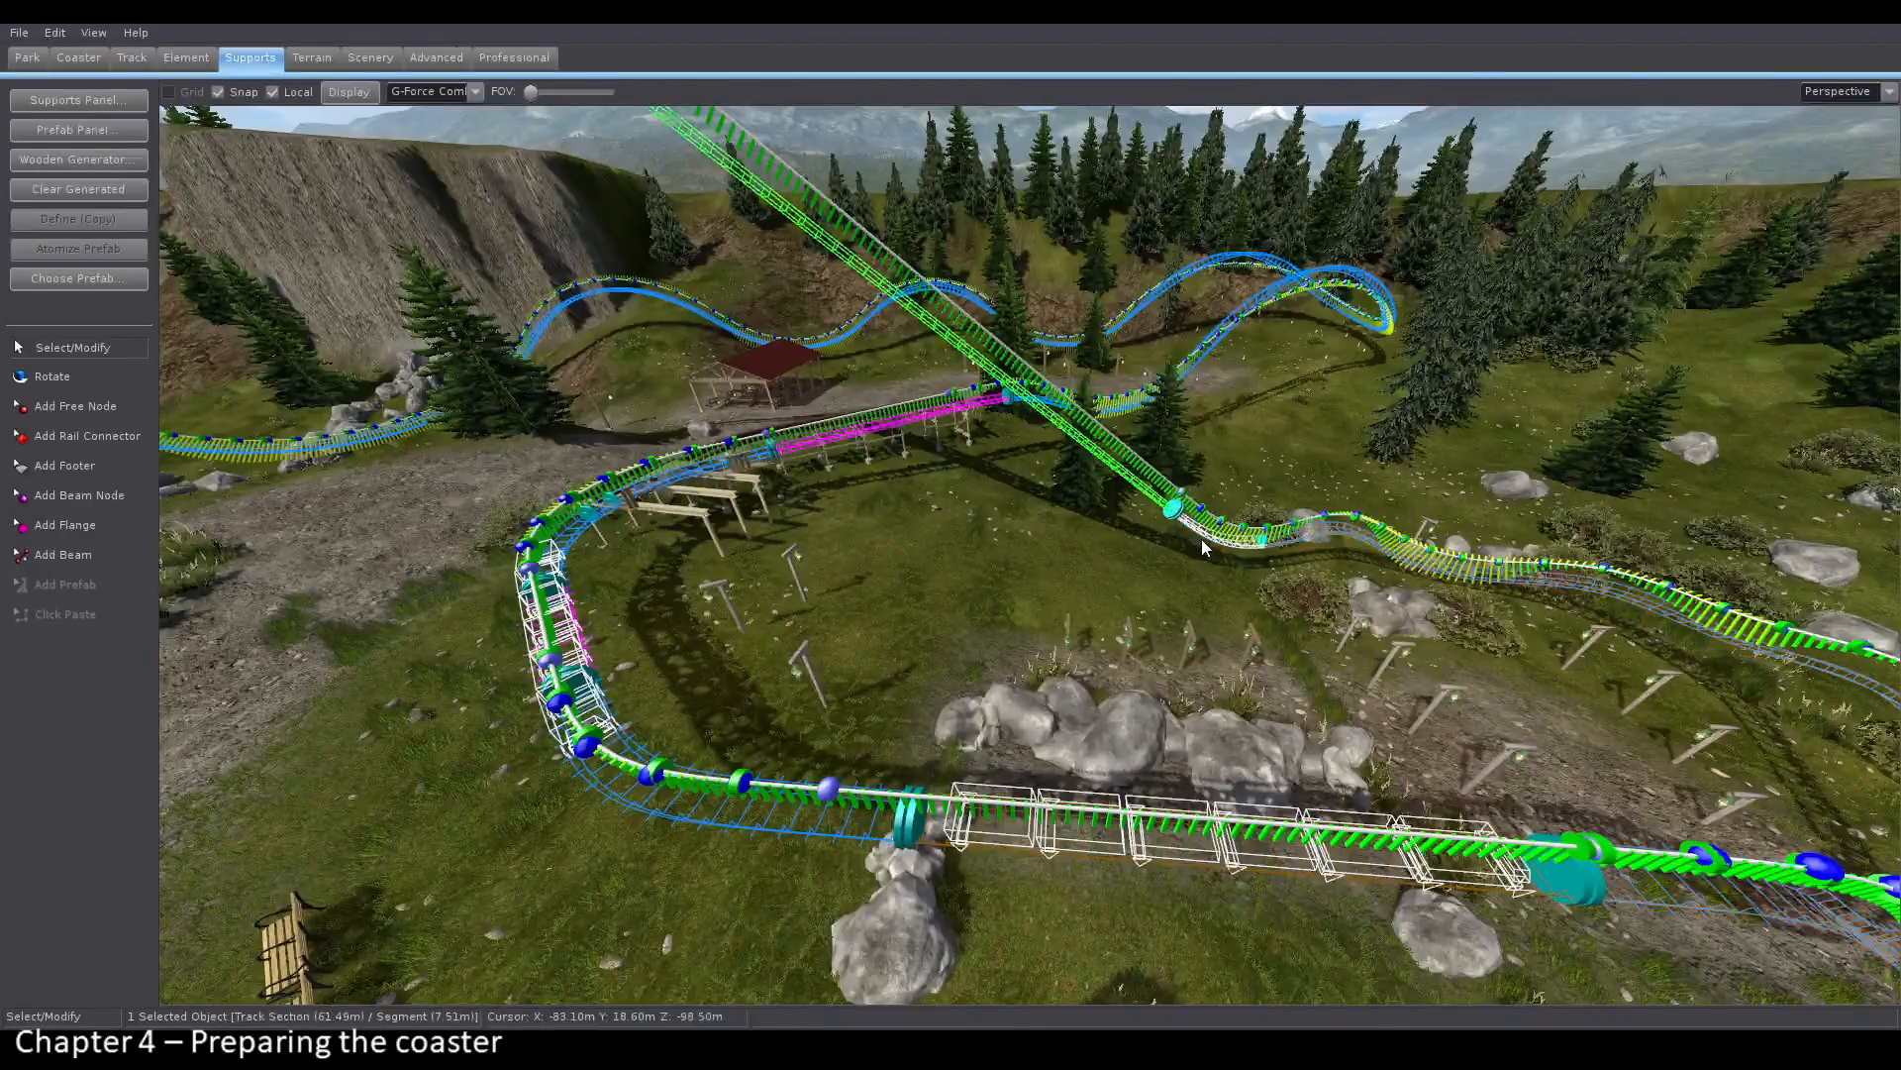
left_click(1129, 472, "shift")
right_click_drag(1129, 472, 1020, 491)
left_click(1008, 491, "shift")
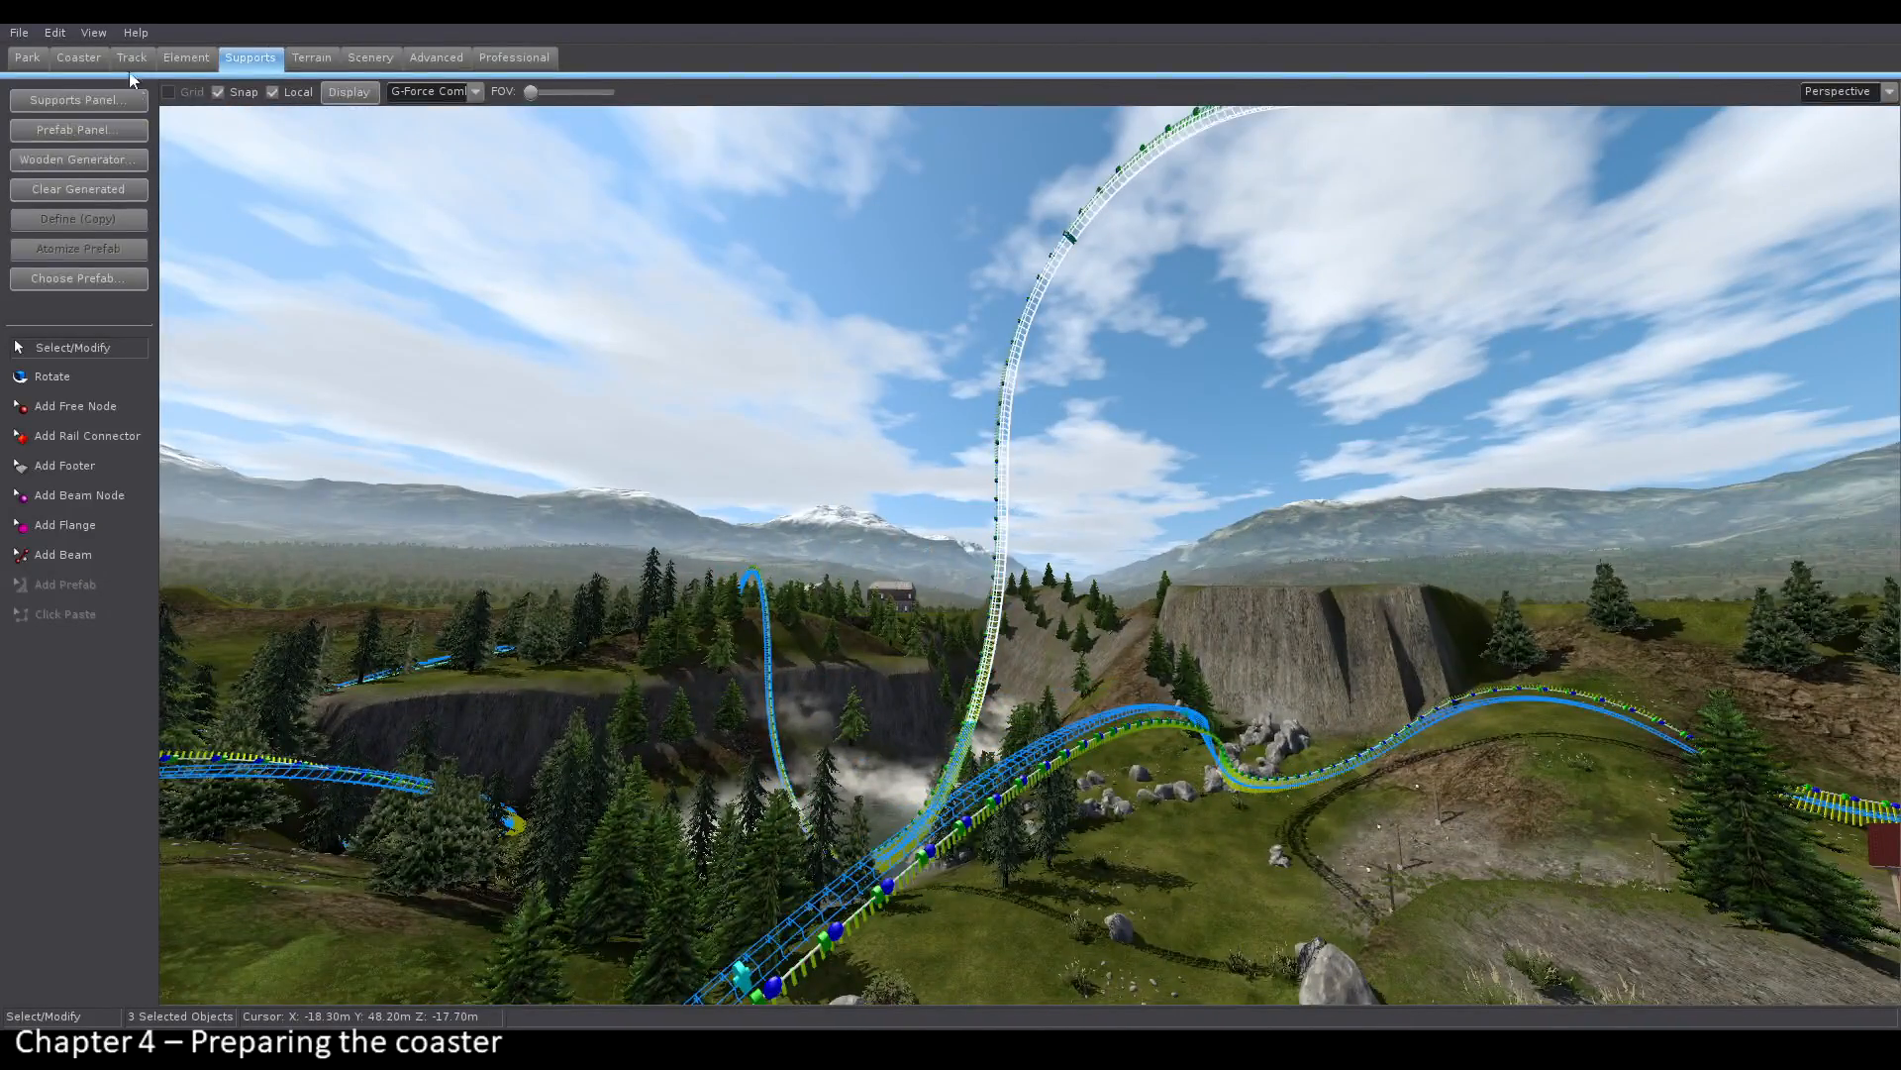
Step: Give the three selected lift and drop segments individual wooden support settings with supports disabled
left_click(131, 57)
left_click(78, 278)
left_click(881, 769)
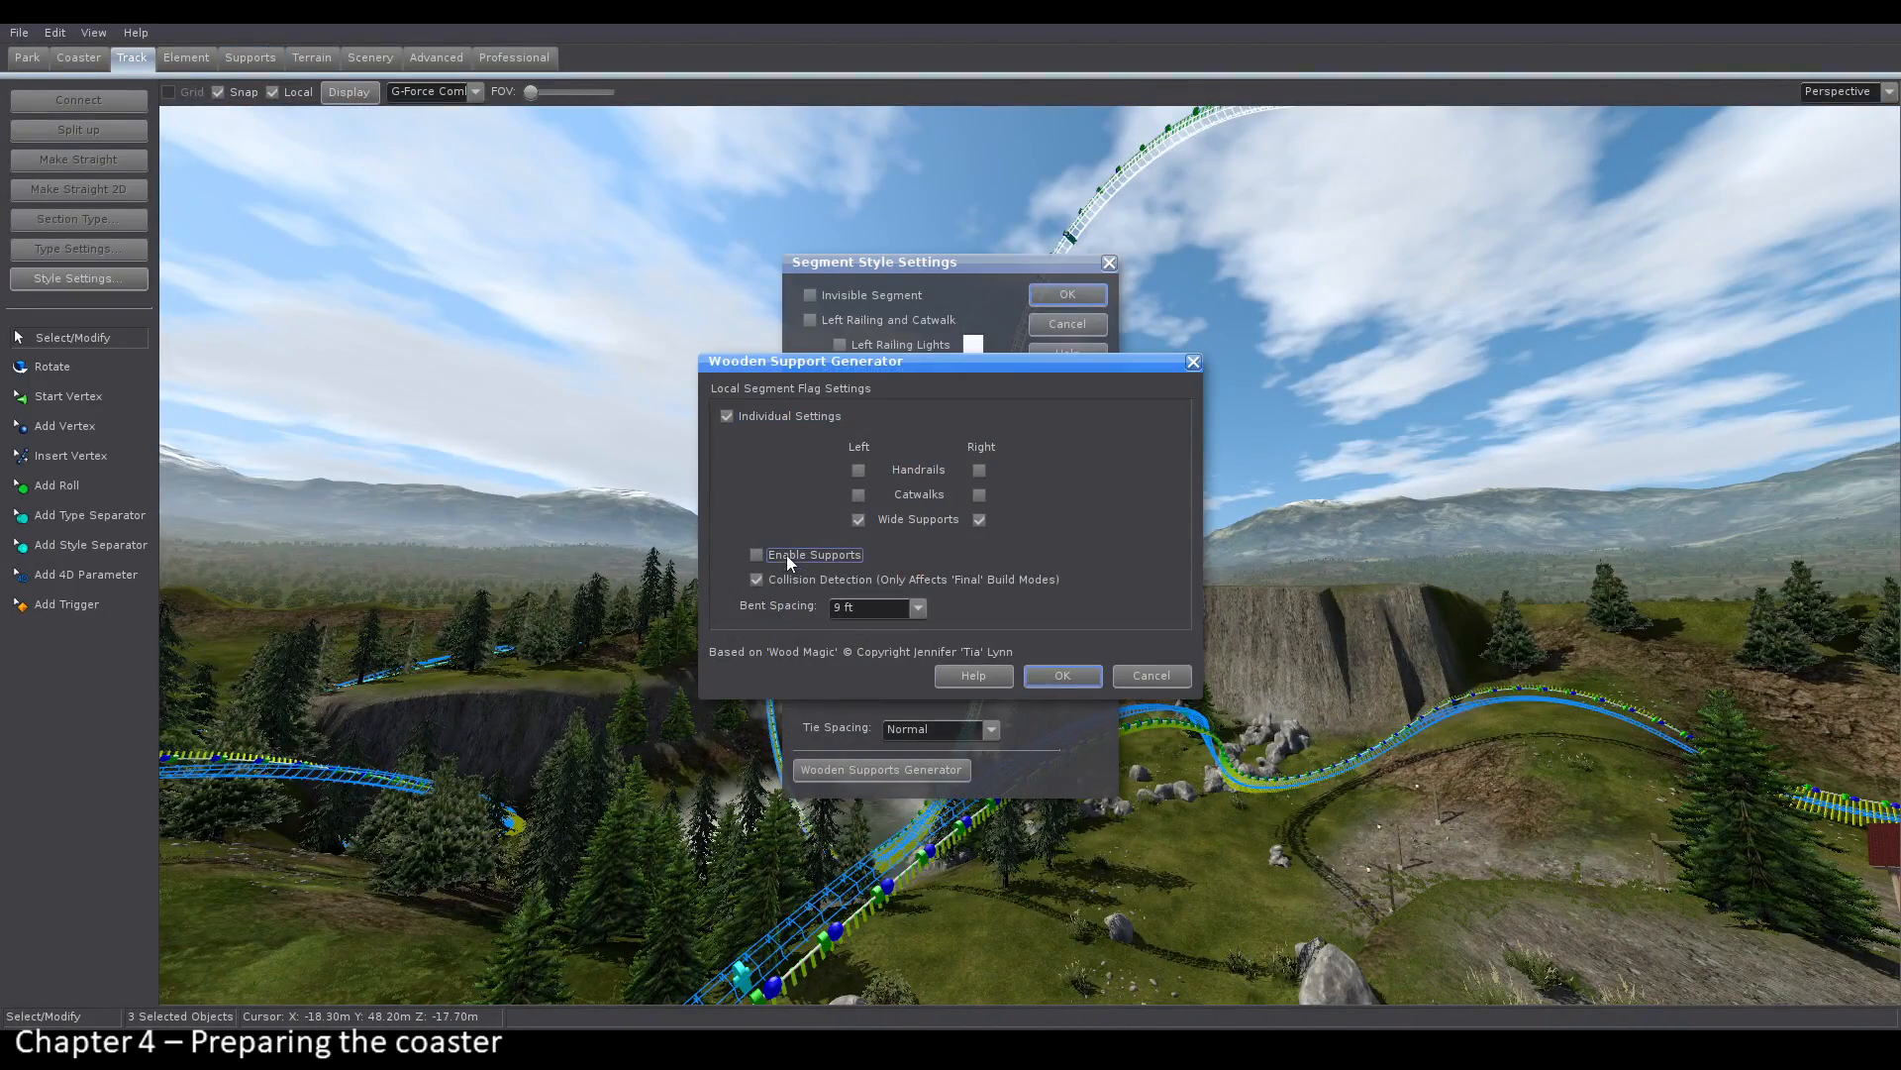
left_click(1063, 676)
left_click(1067, 296)
Step: Select another track segment and turn on individual settings for its wooden support generation
left_click(990, 782)
left_click(78, 279)
left_click(934, 772)
left_click(772, 417)
left_click(1063, 675)
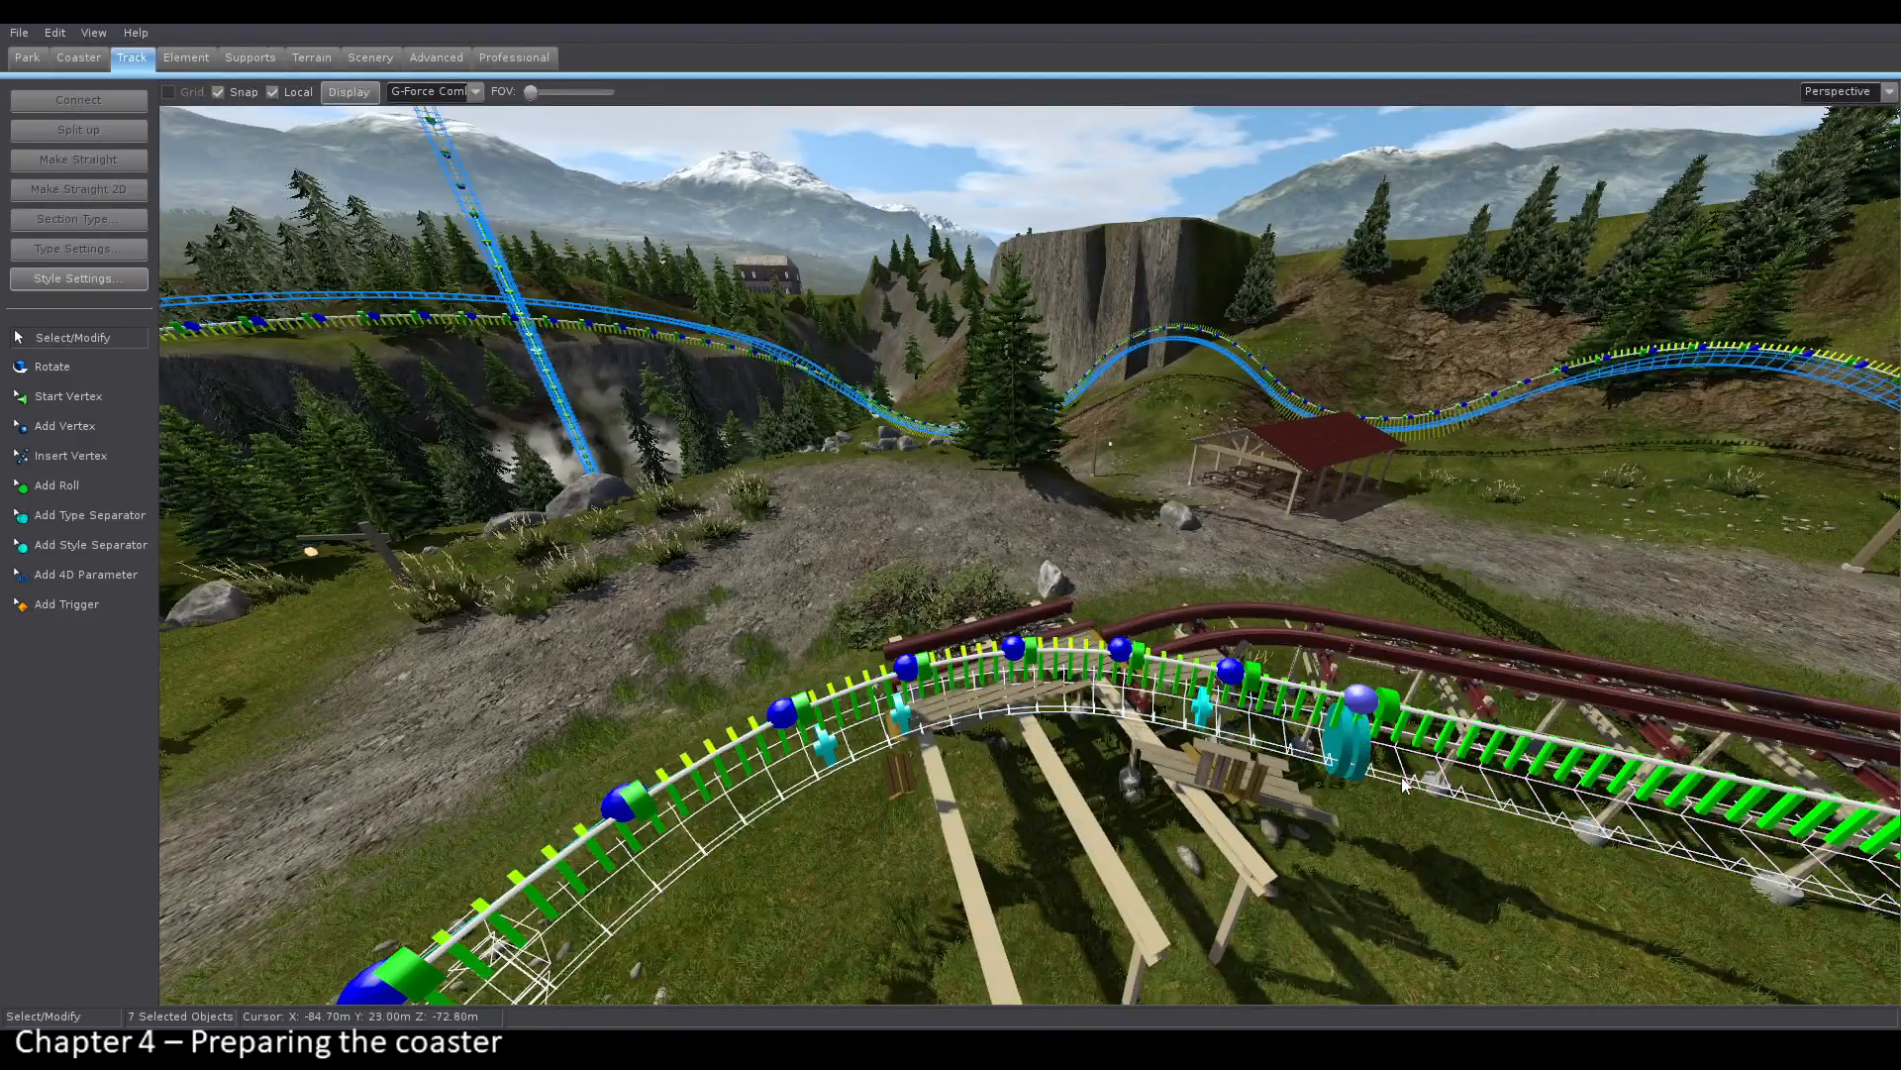
Step: Apply the wooden support generator settings to the seven selected segments along the low curve
left_click(78, 278)
left_click(881, 769)
left_click(1062, 675)
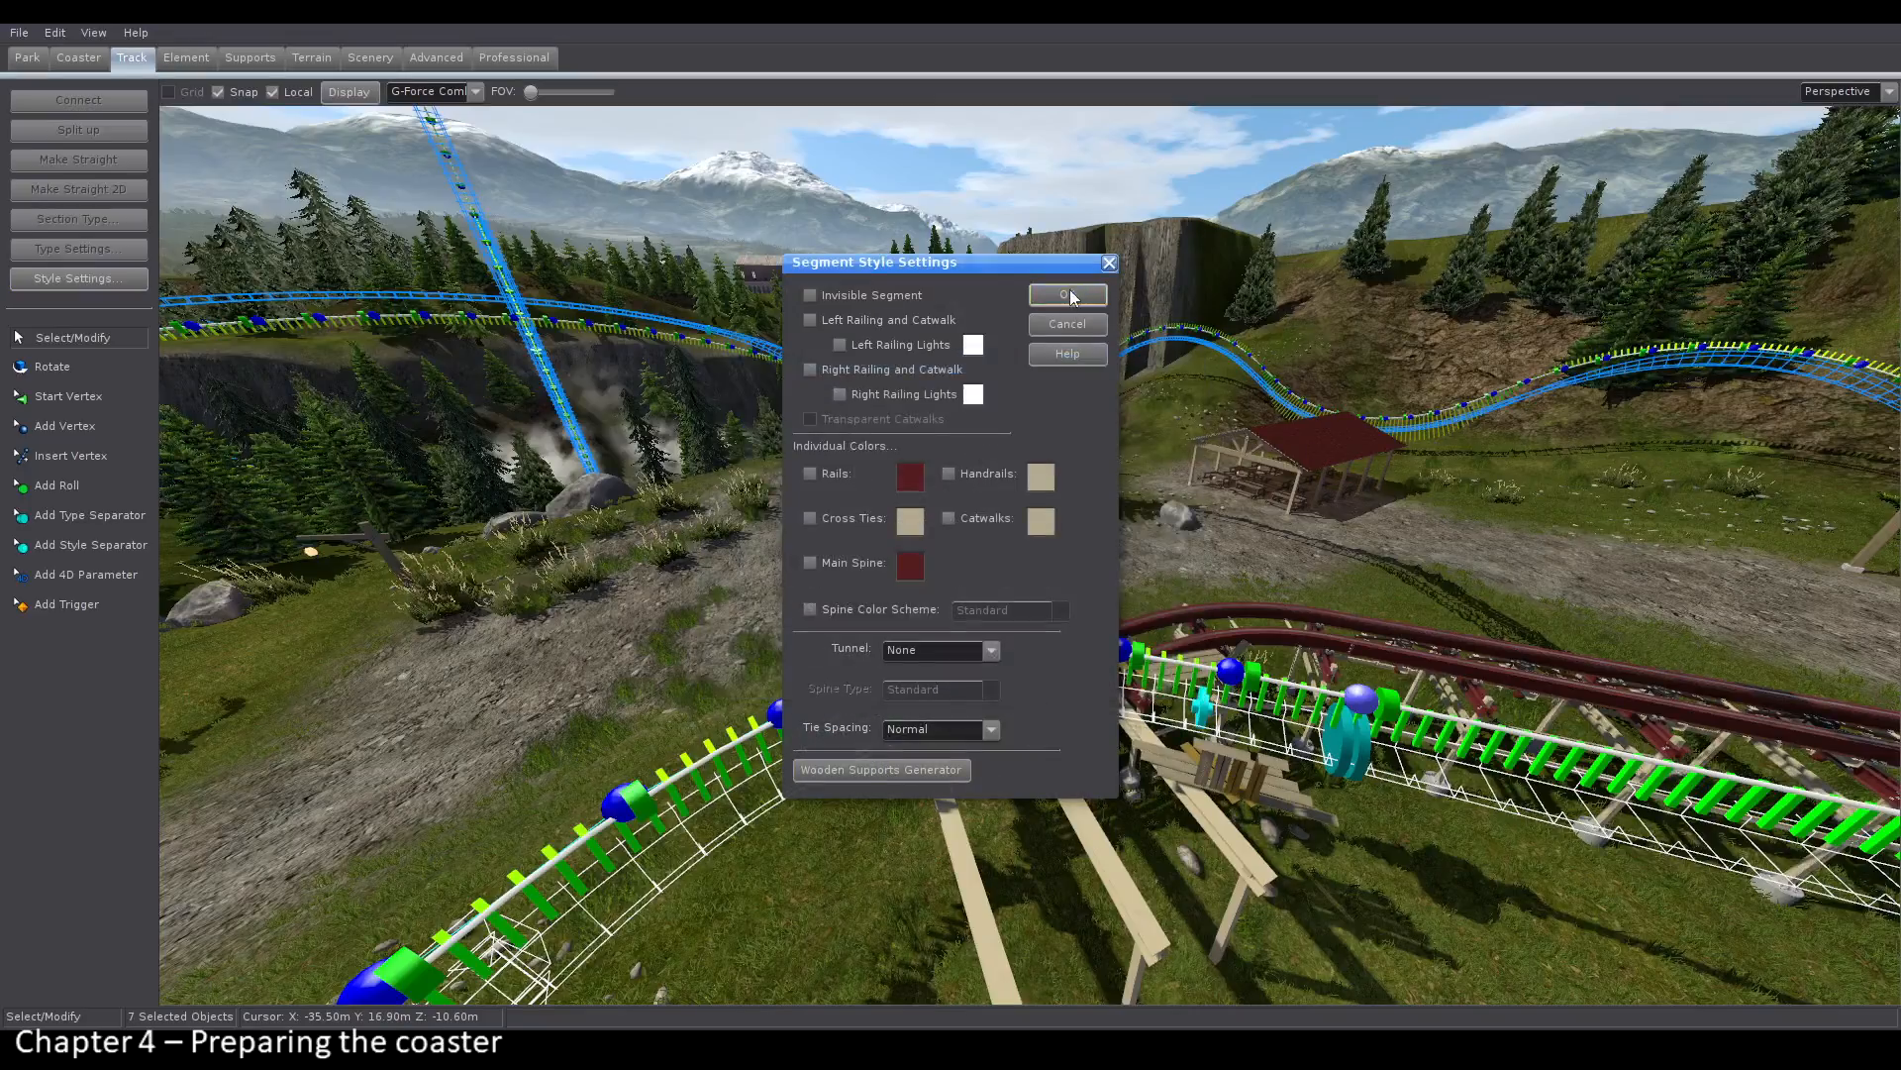
left_click(1067, 295)
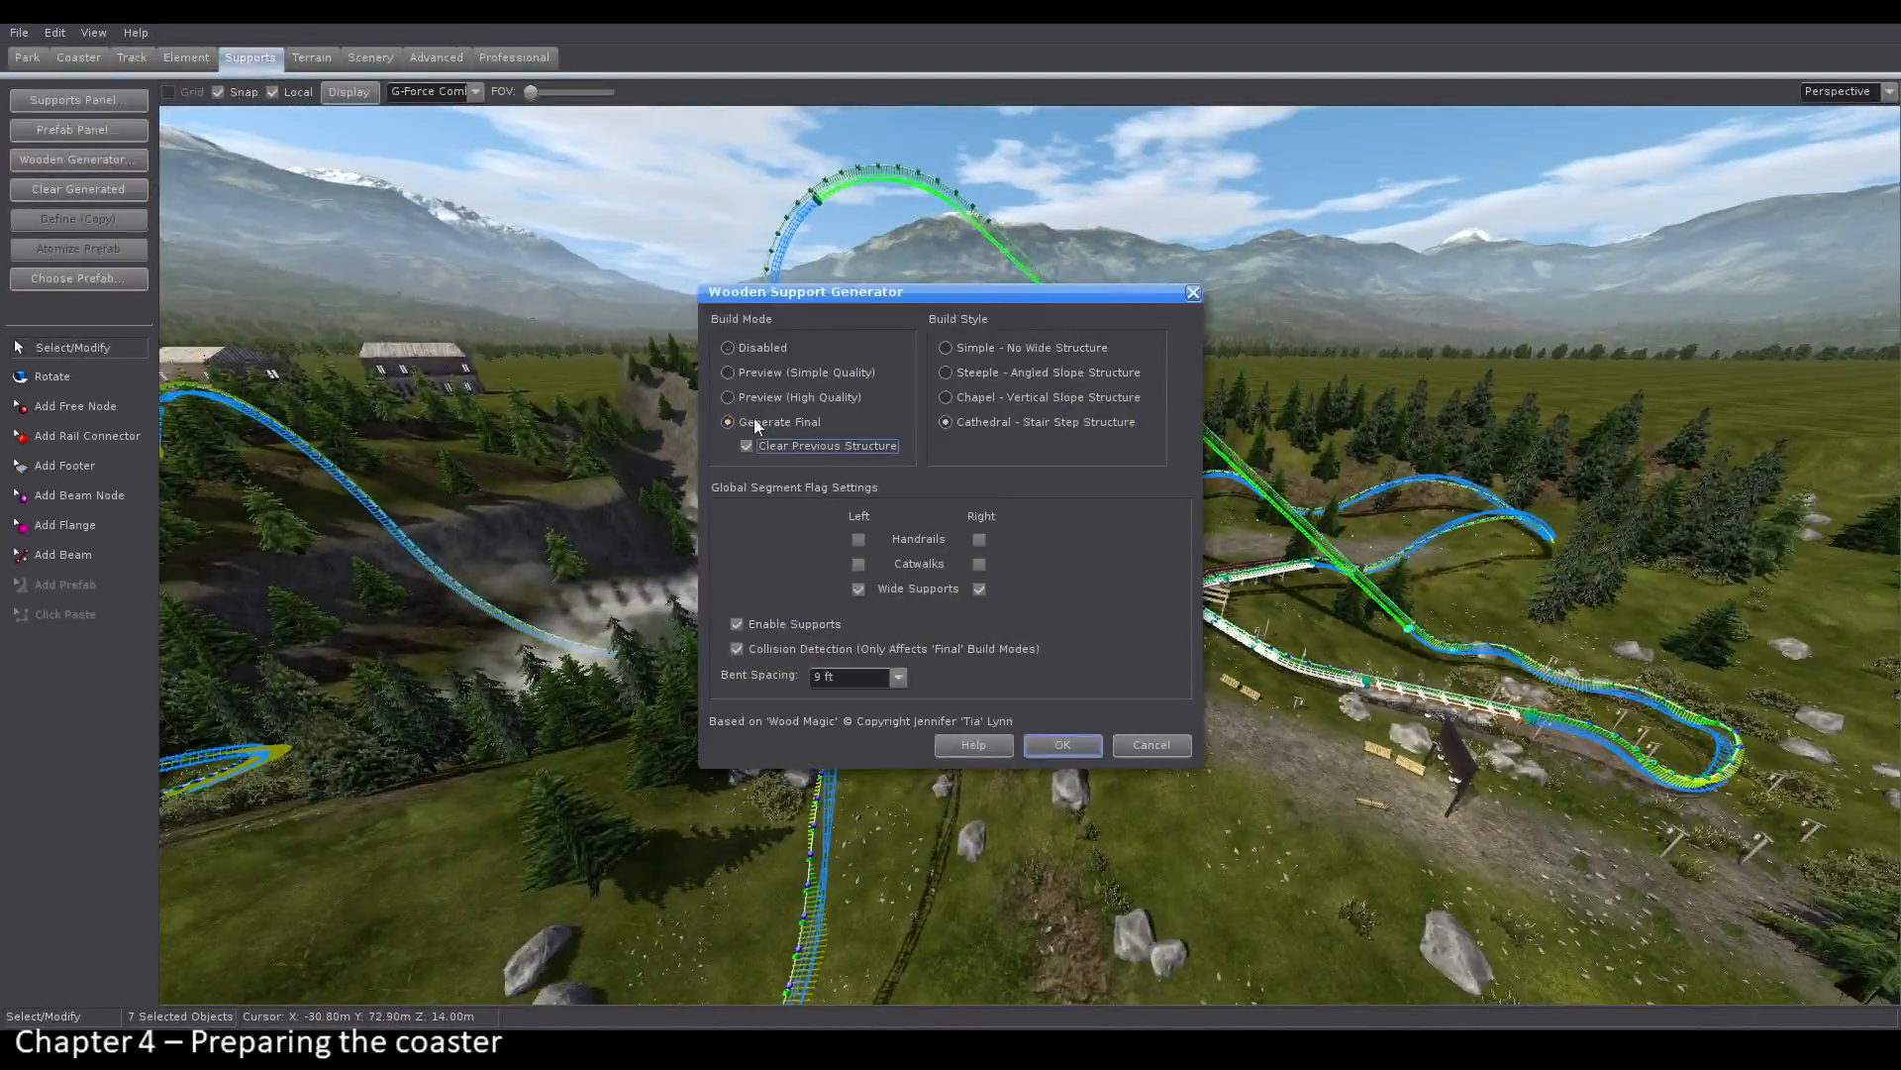
Step: Generate the final wooden supports with the previous structure cleared and leave coaster editing
left_click(1063, 744)
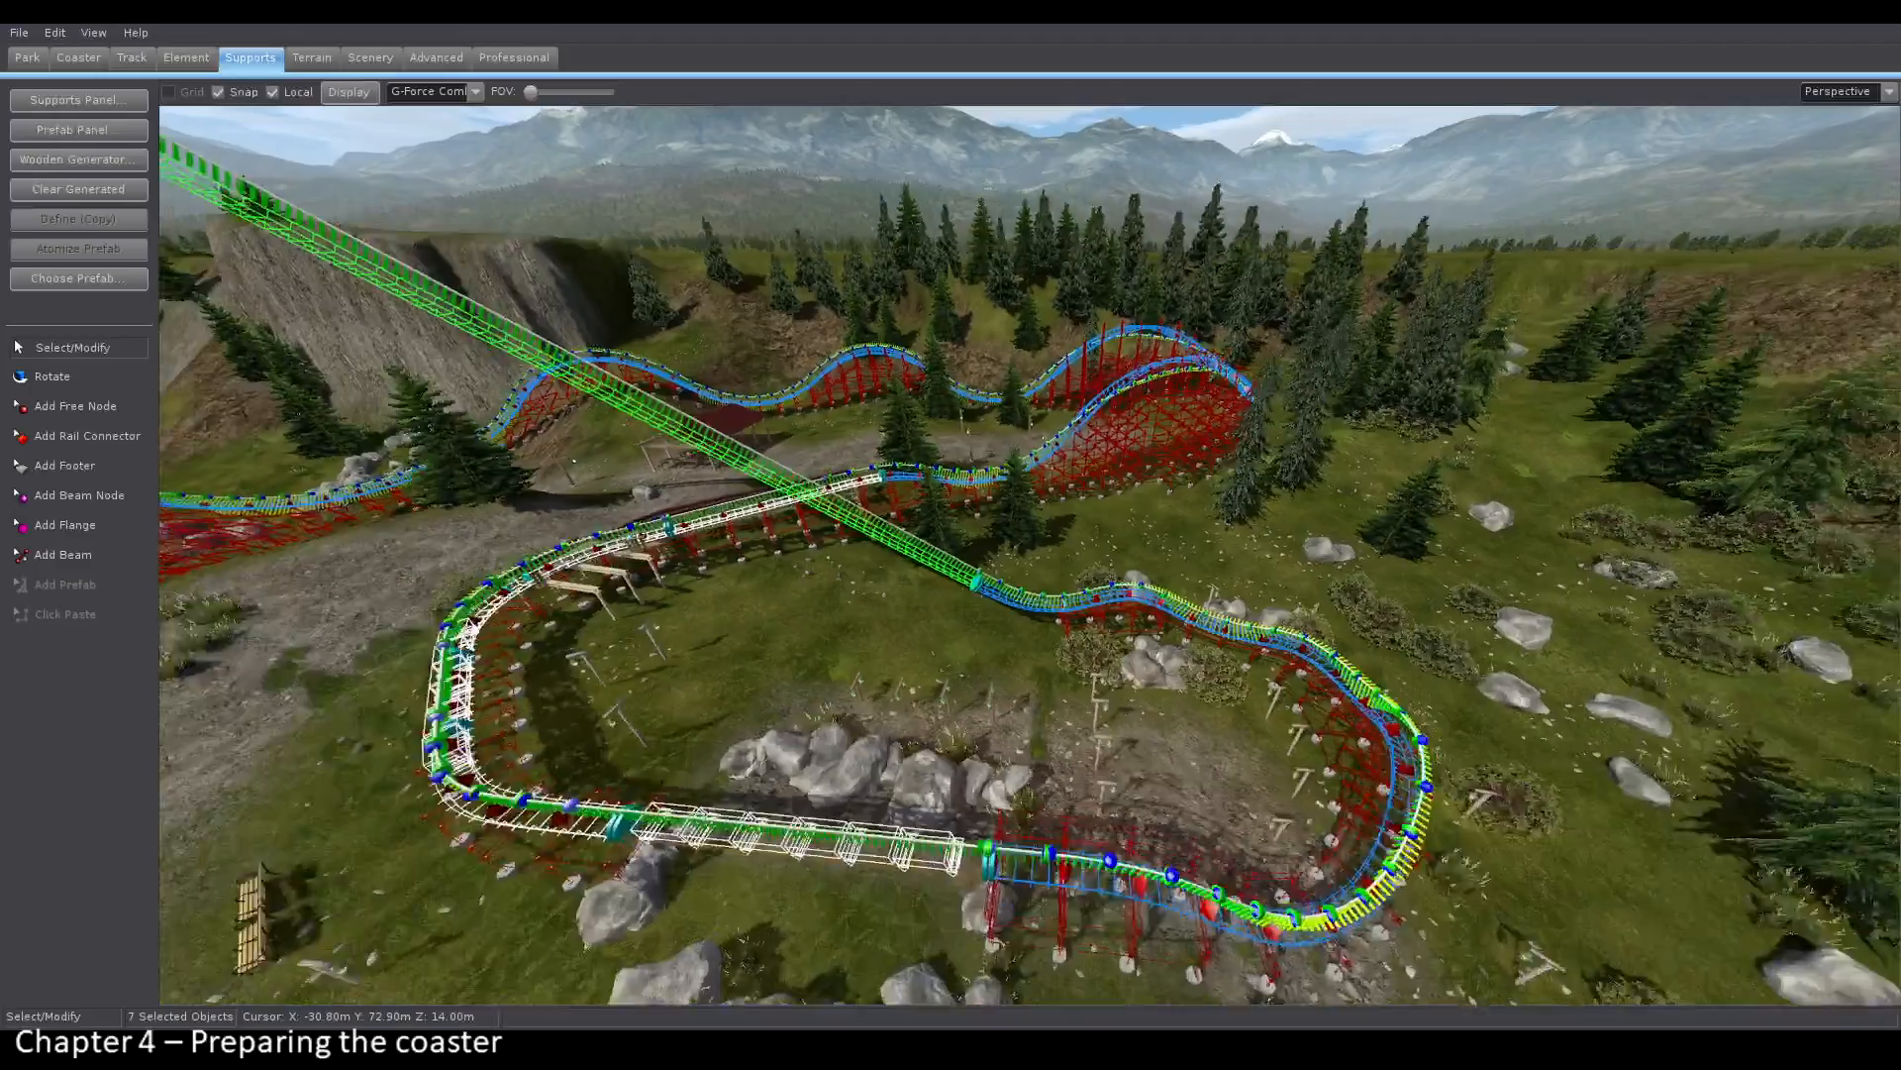
left_click(78, 58)
left_click(79, 387)
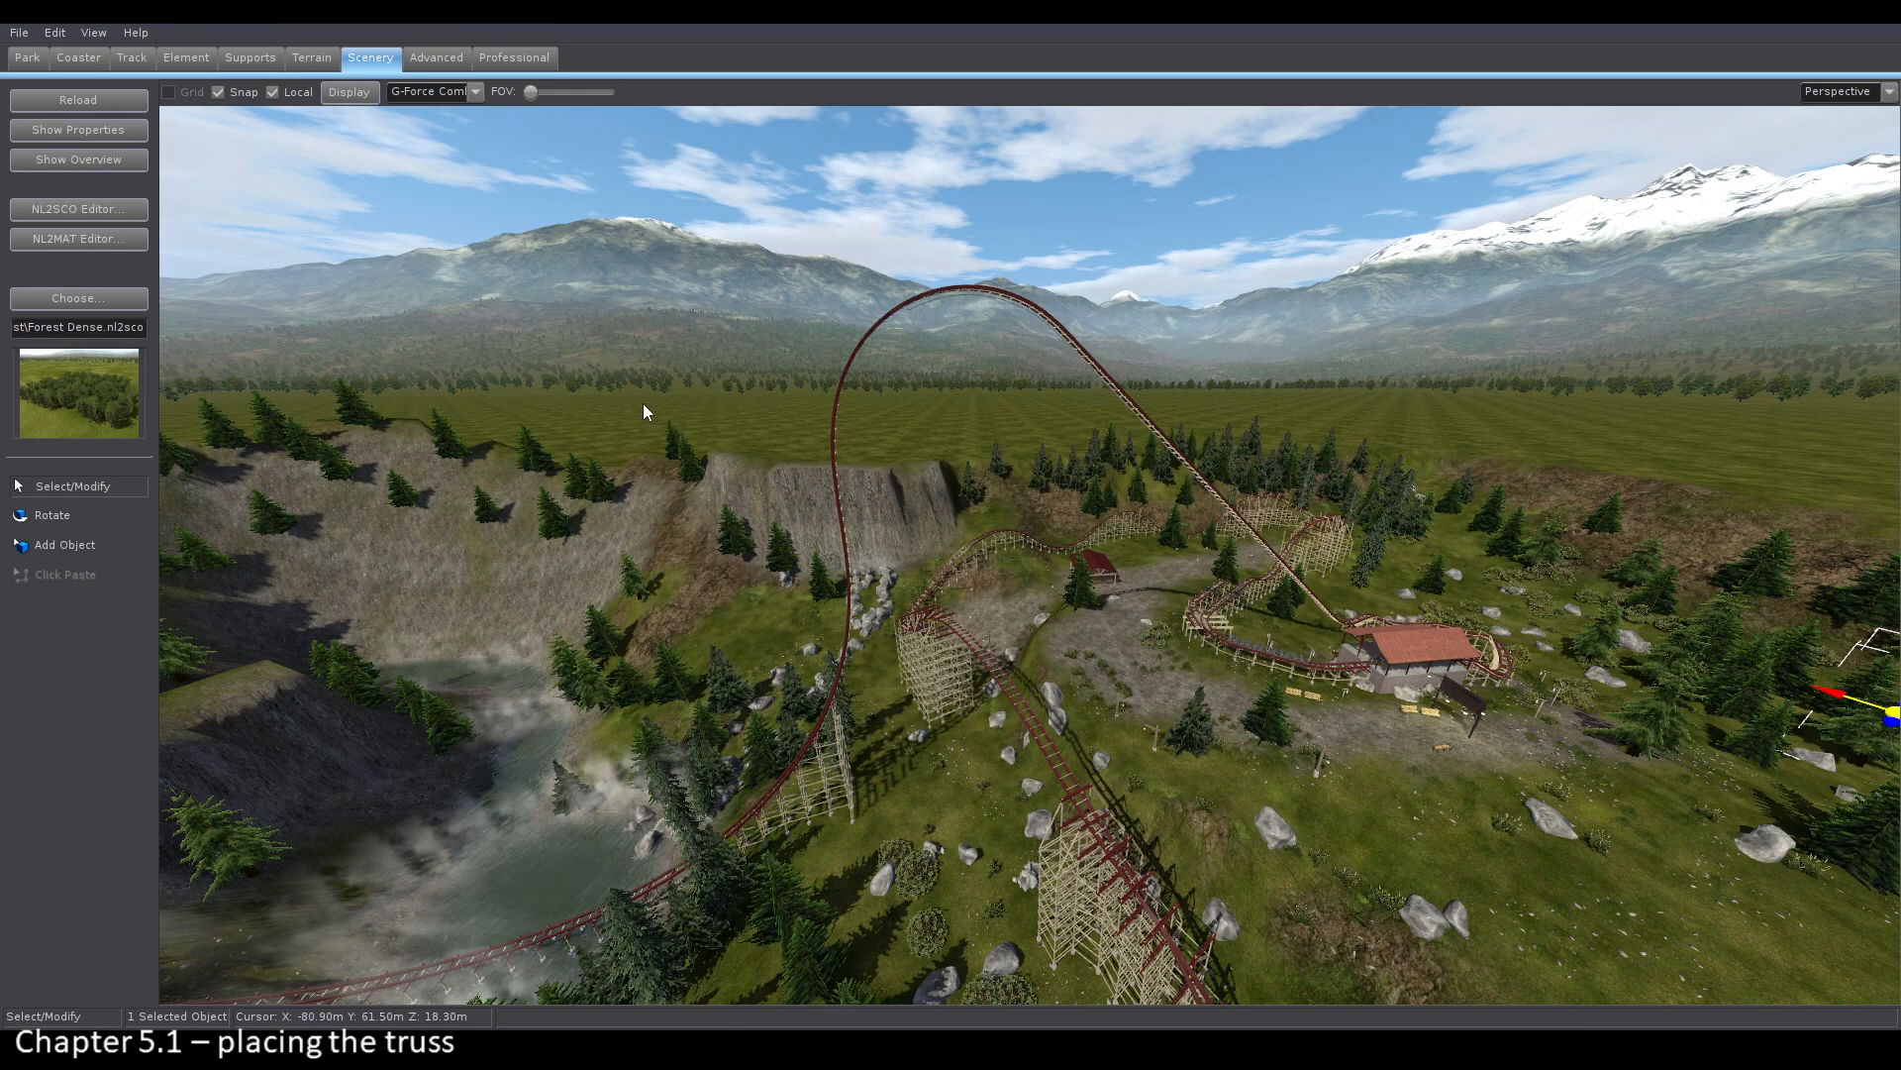
Step: Choose the Truss Support scene object from the park's Truss folder and add it to the scenery
left_click(643, 405)
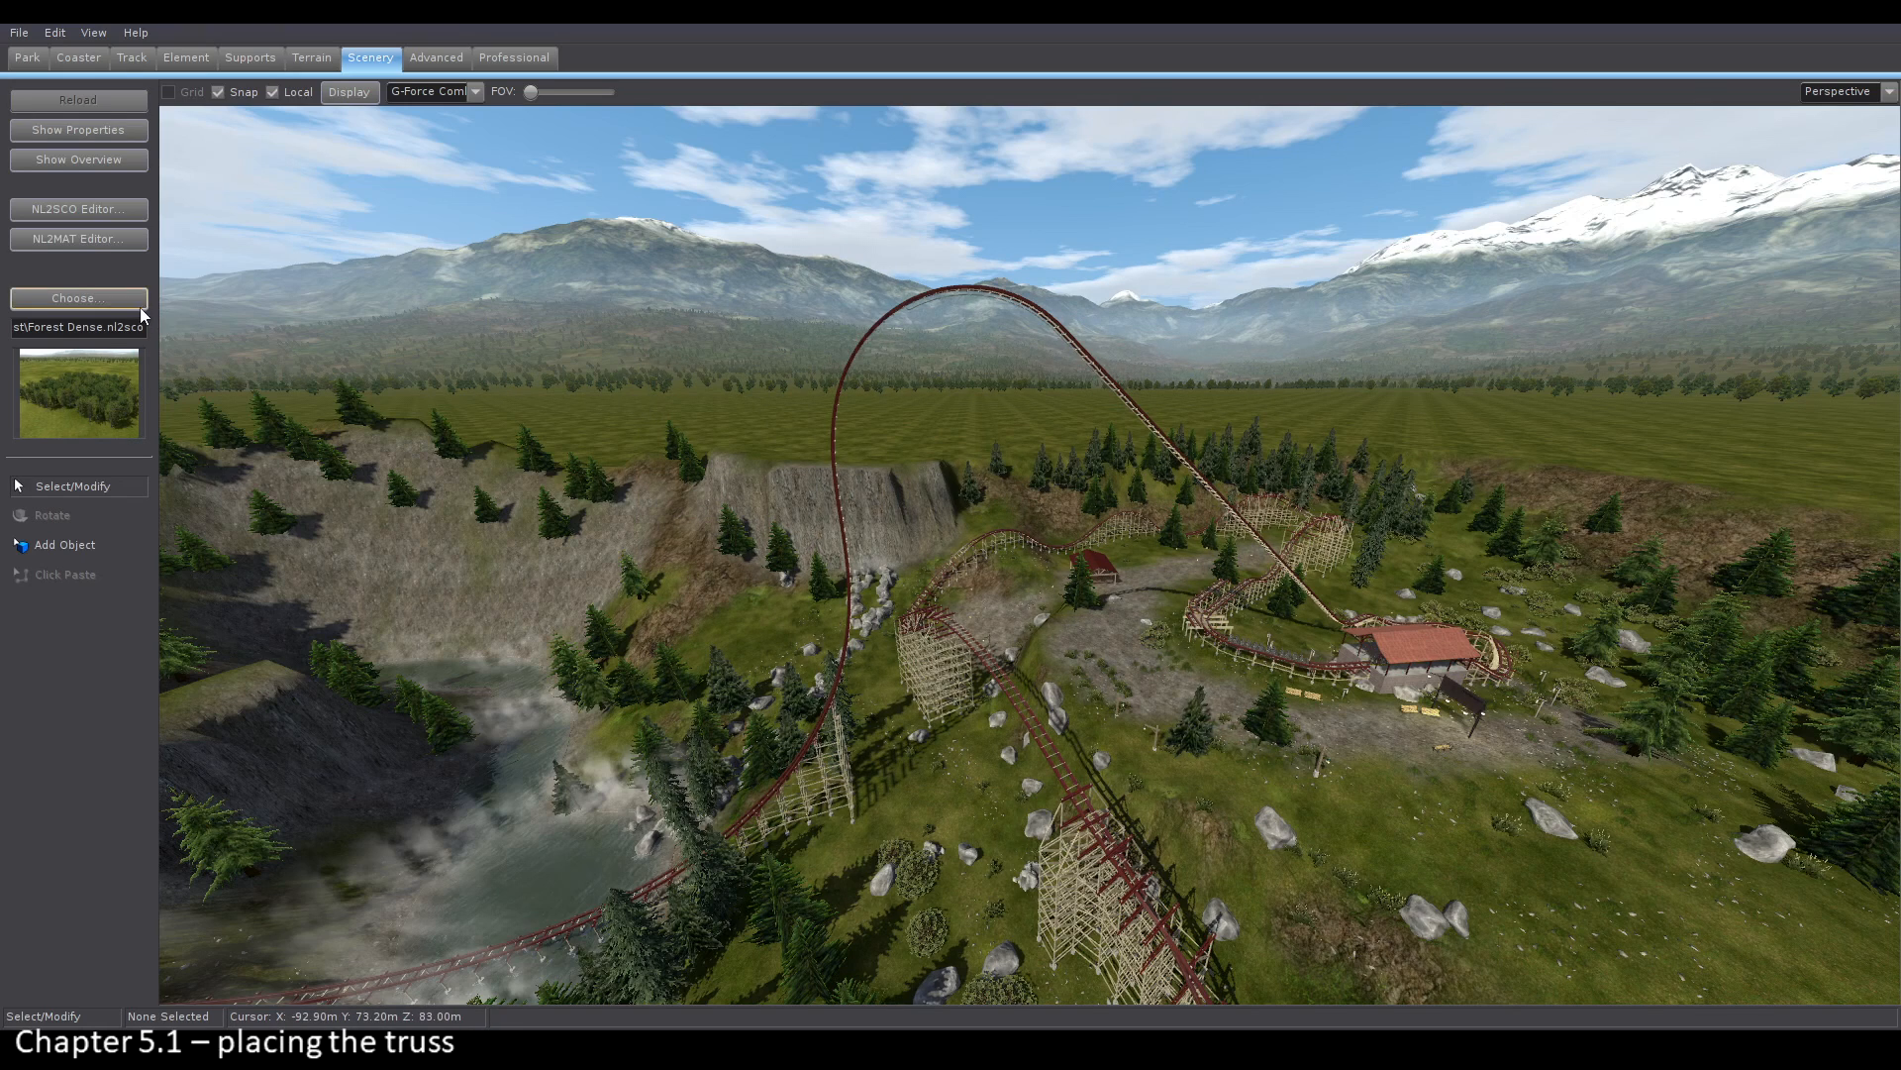
left_click(113, 306)
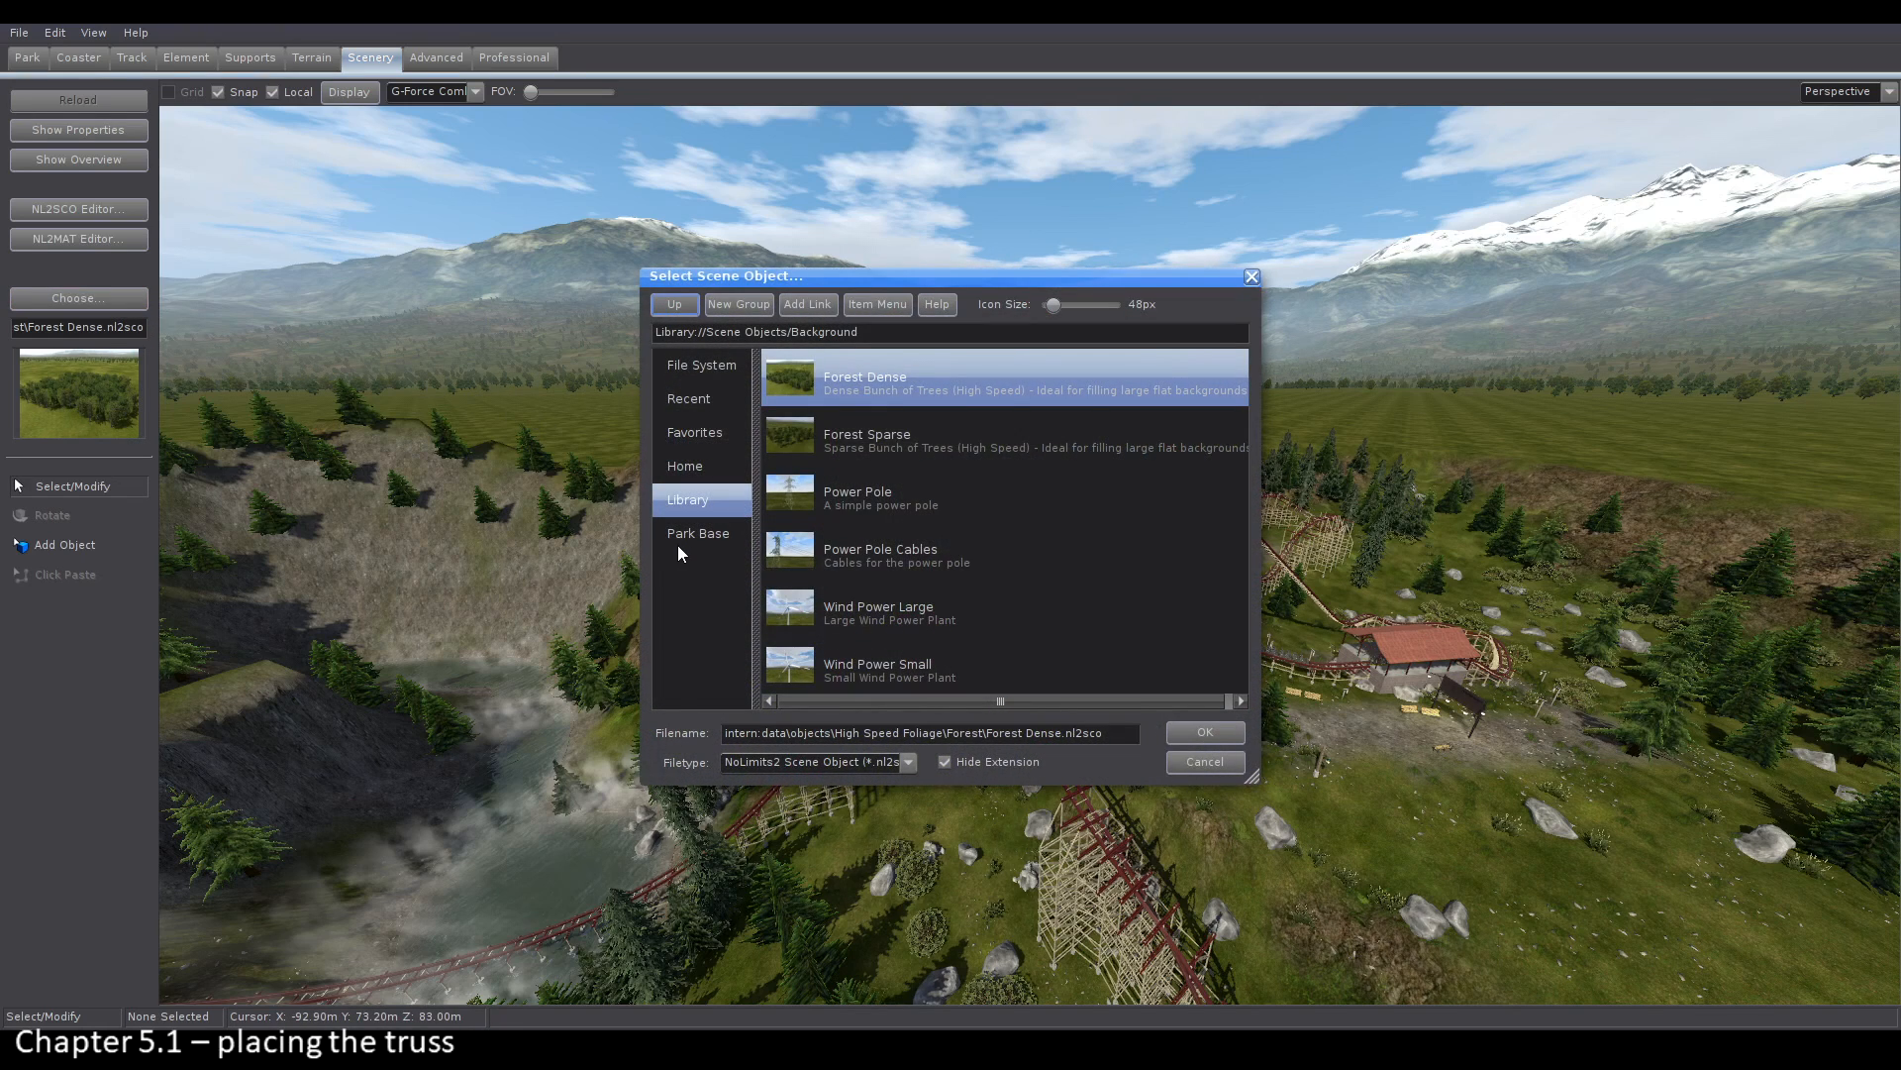
left_click(694, 530)
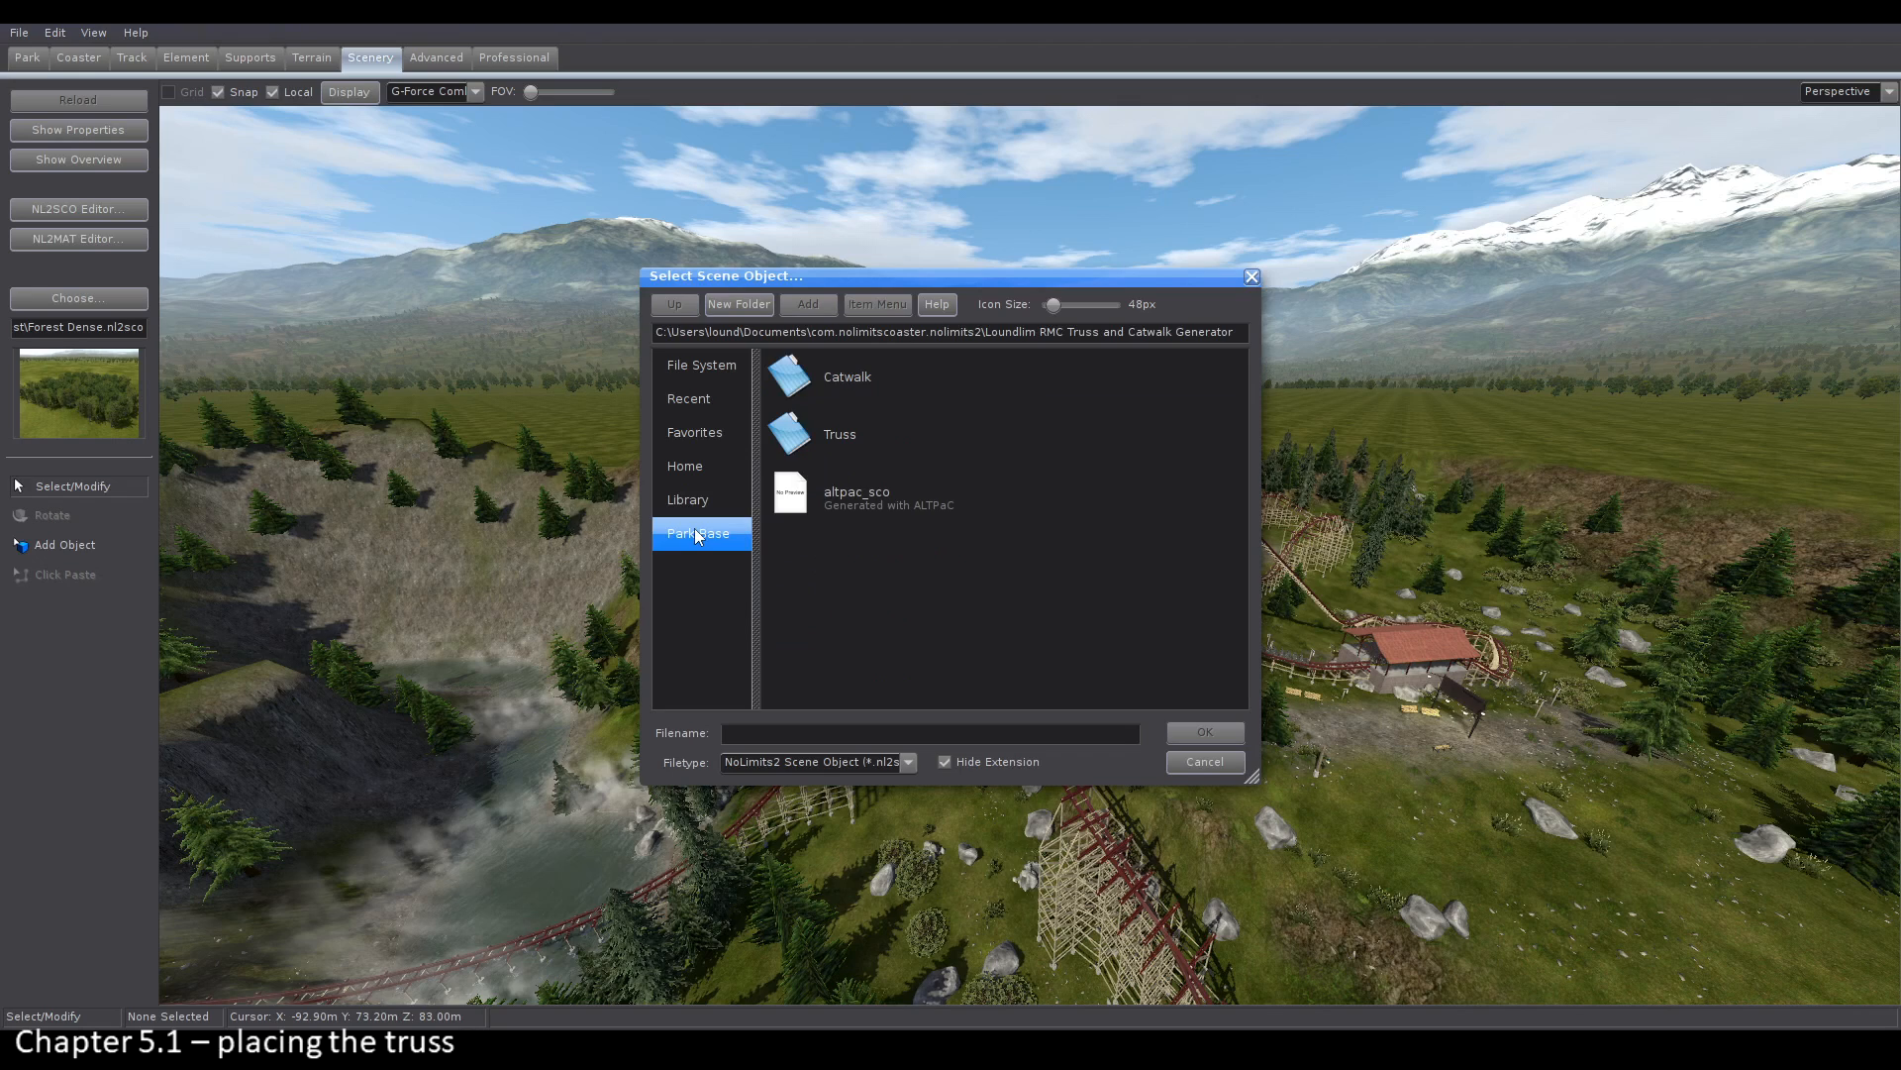
double_click(830, 436)
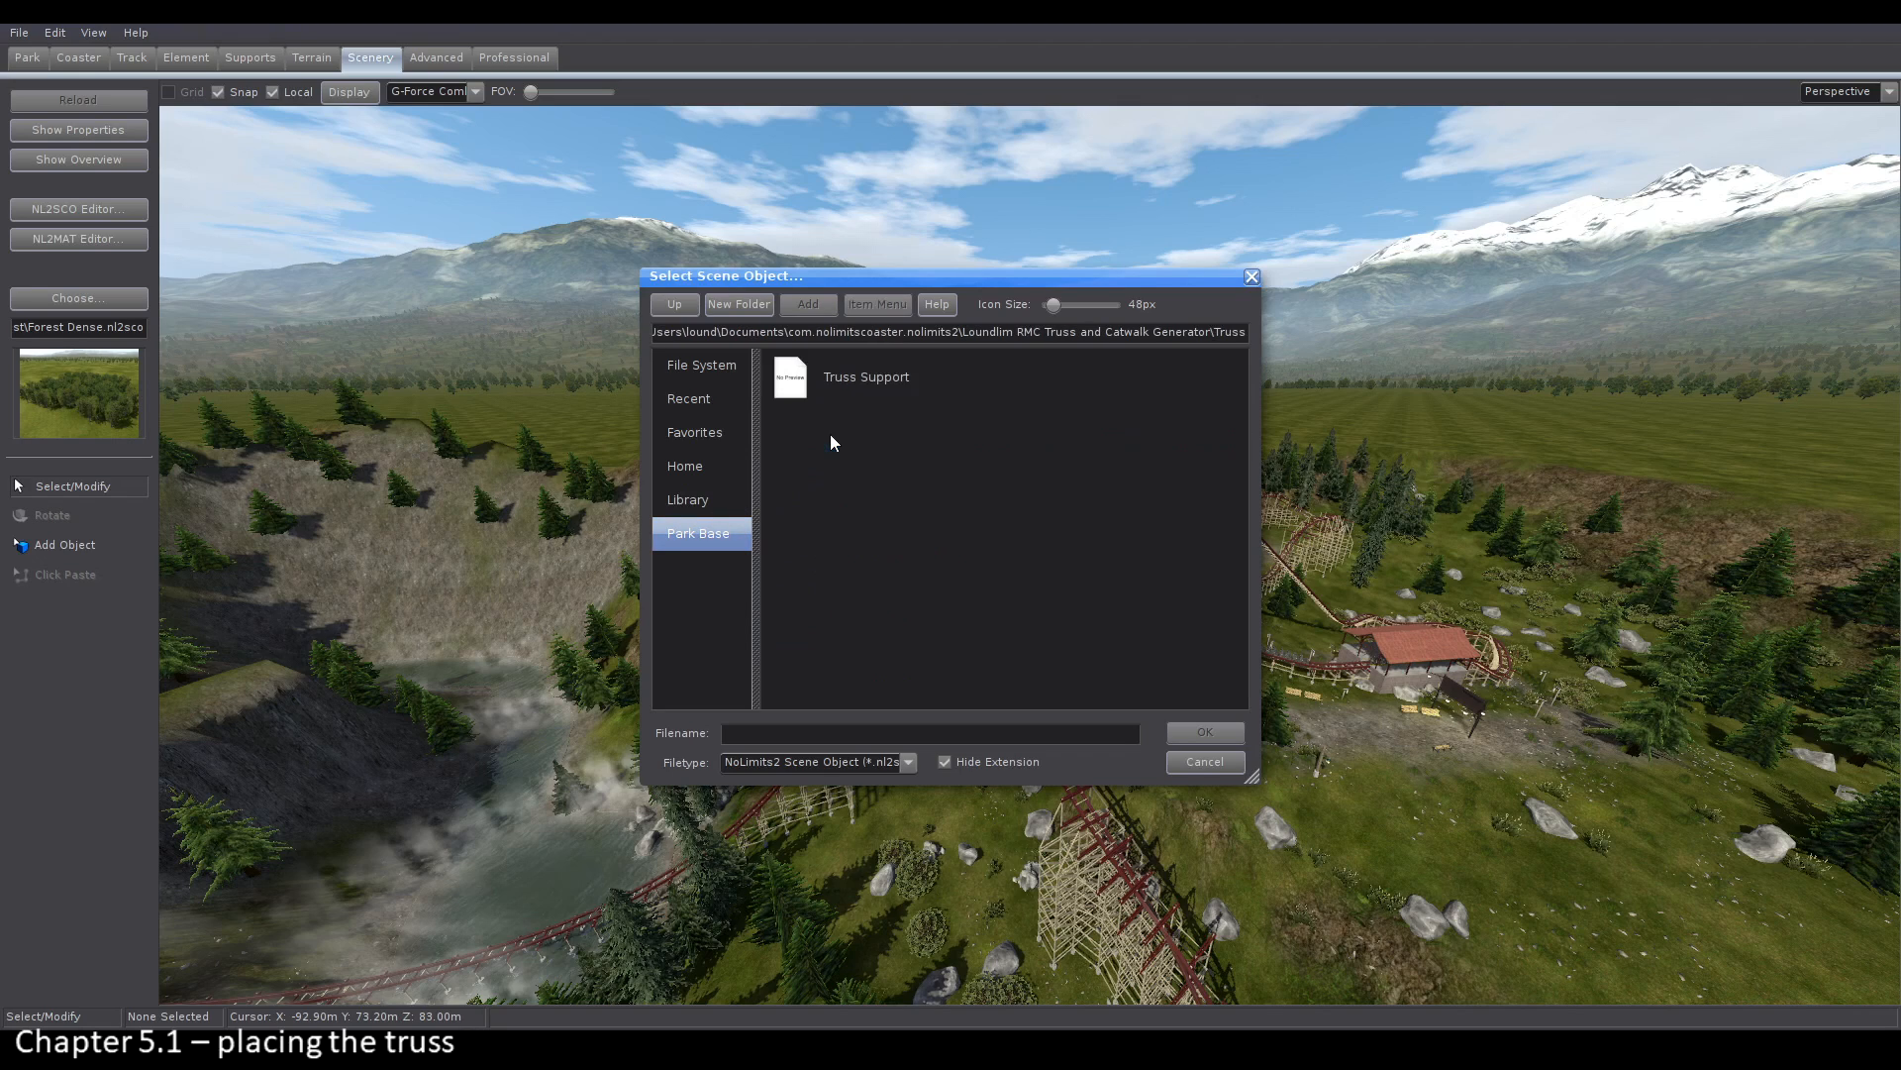
double_click(860, 386)
left_click(56, 544)
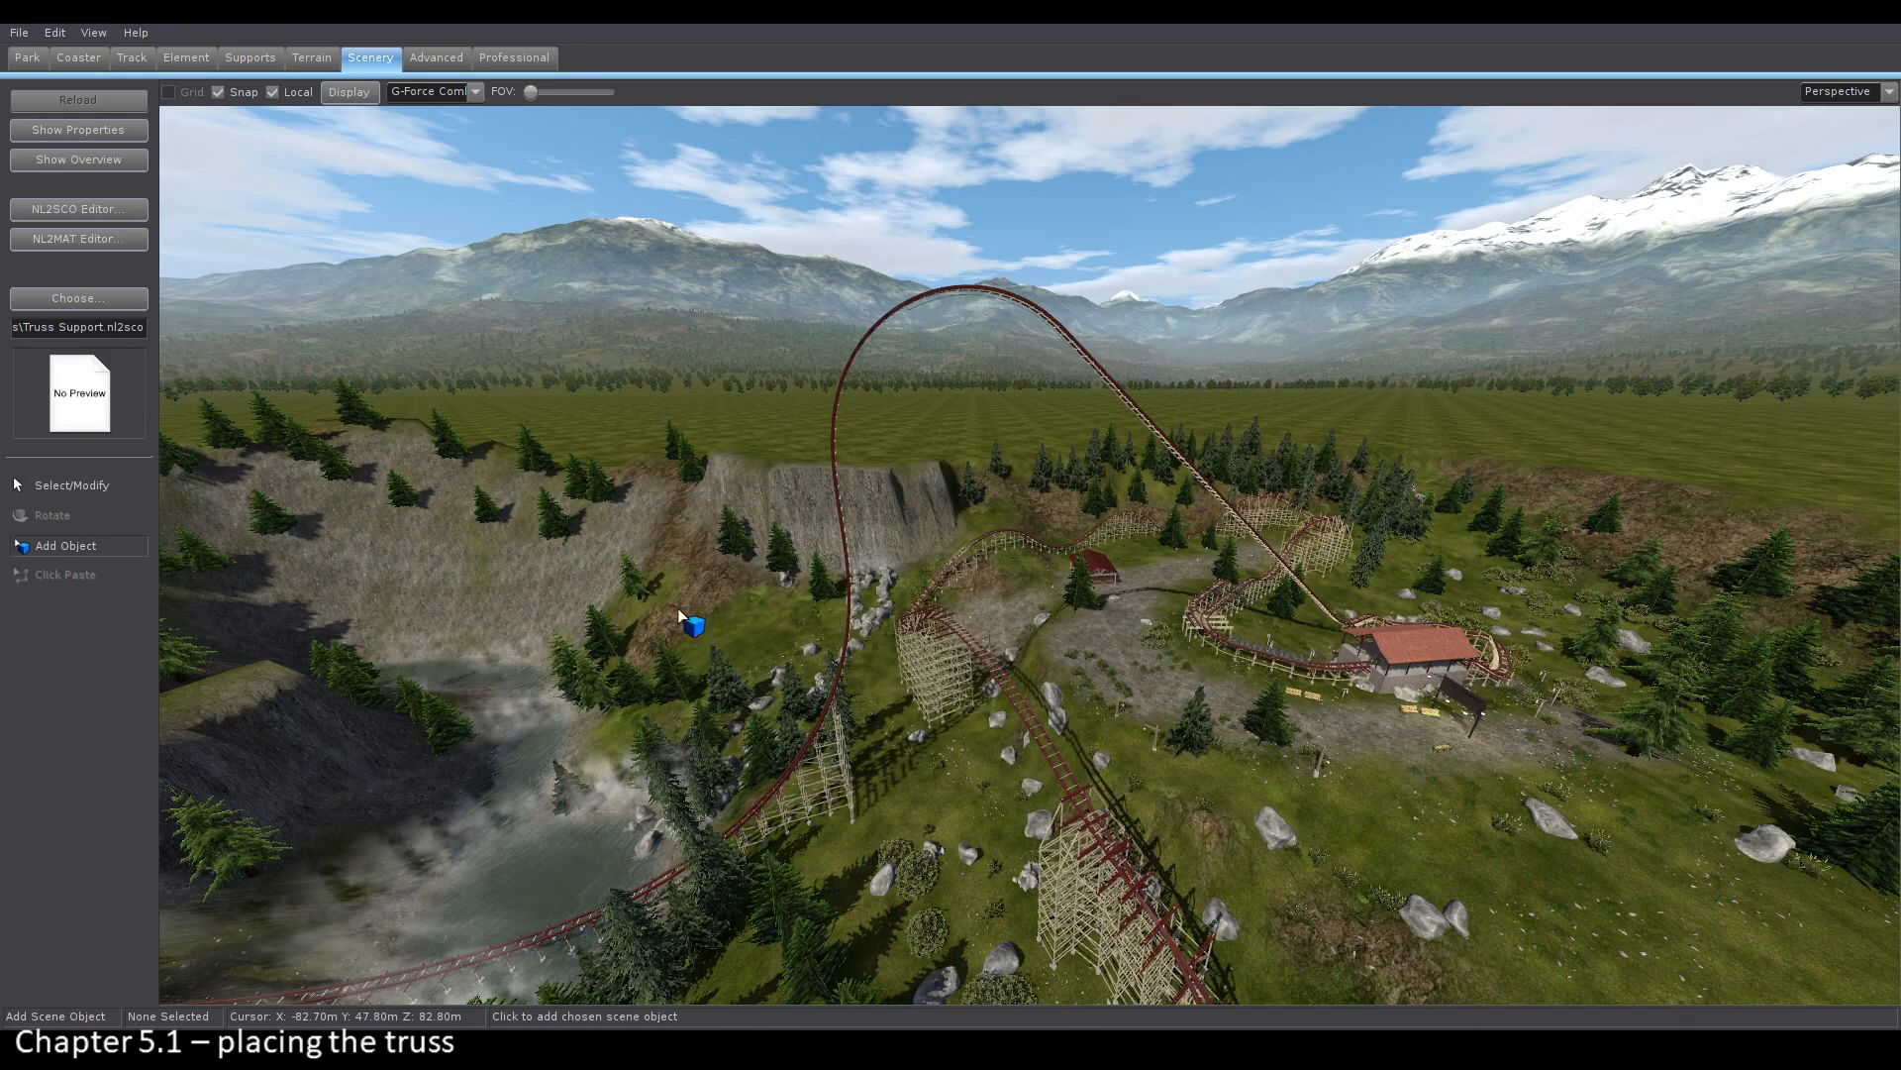
left_click(1107, 634)
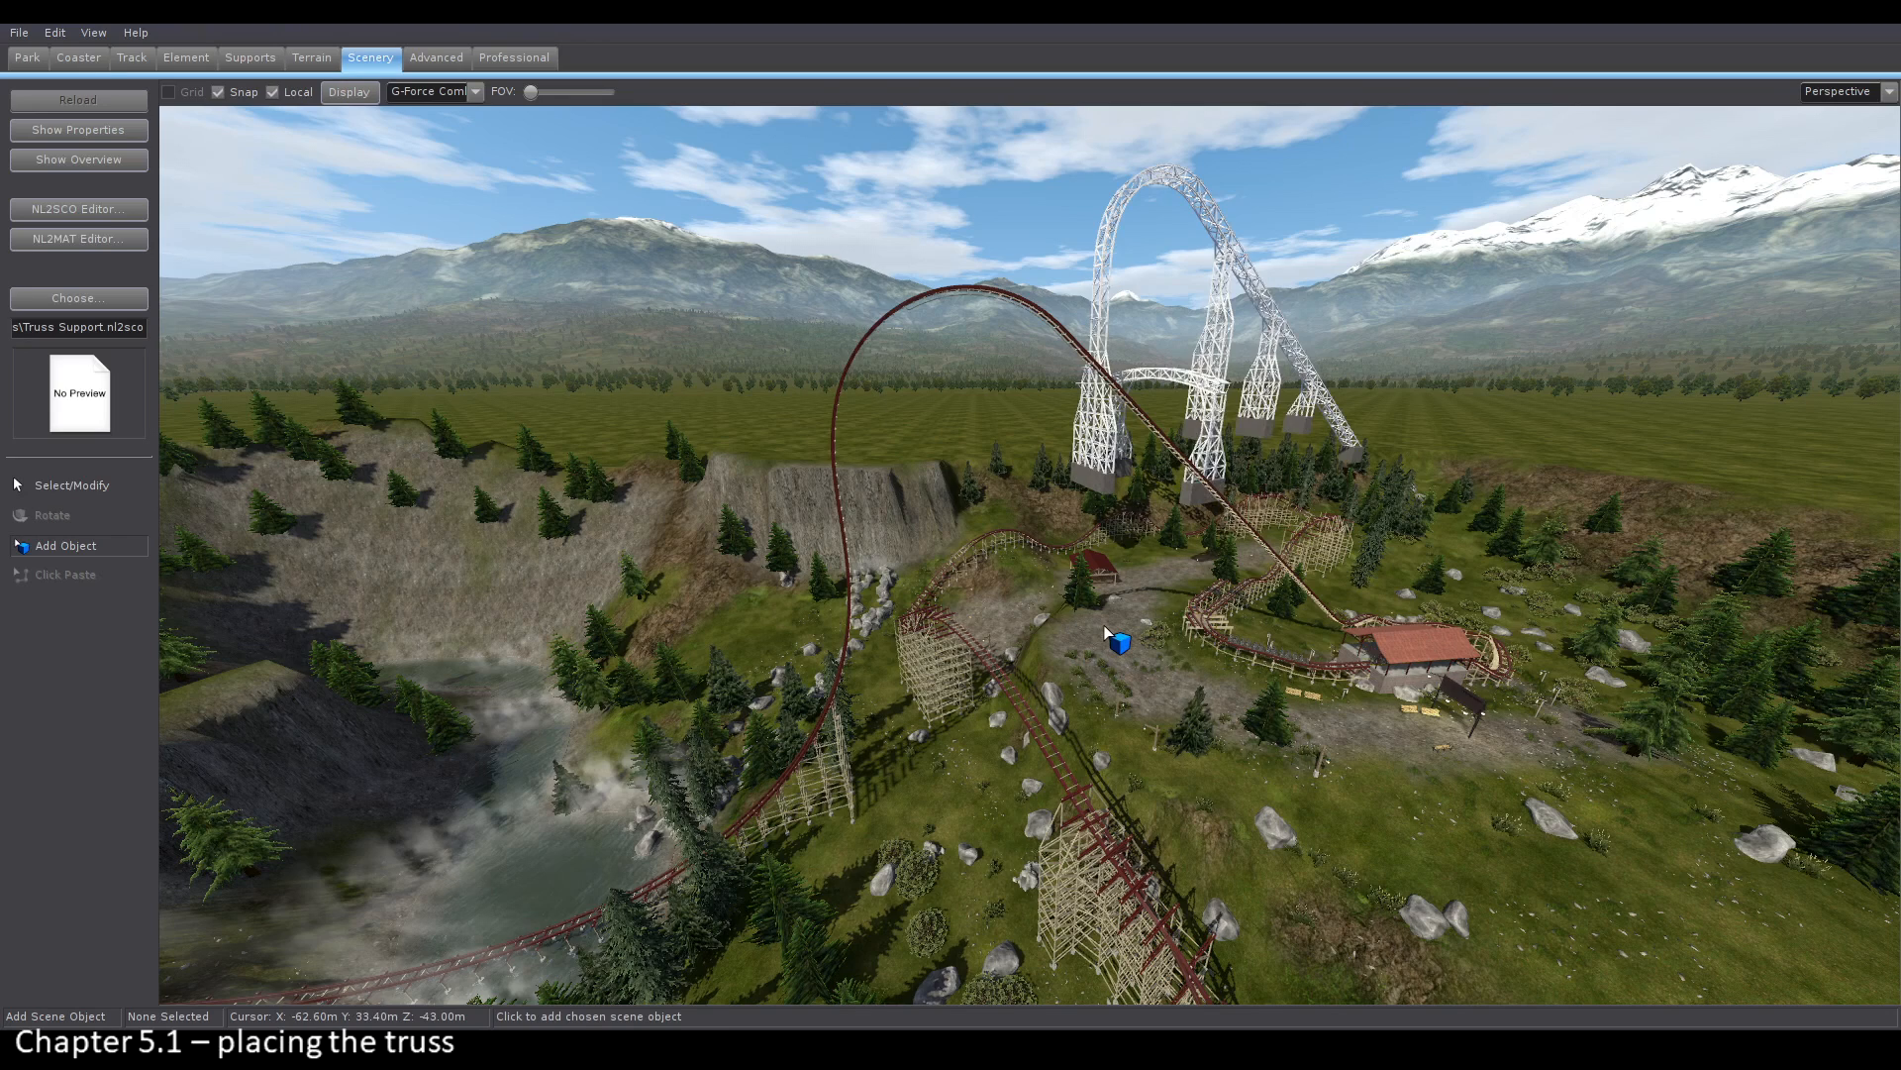
Step: Select the placed truss object and set its X, Y and Z position to 0 m
left_click(104, 485)
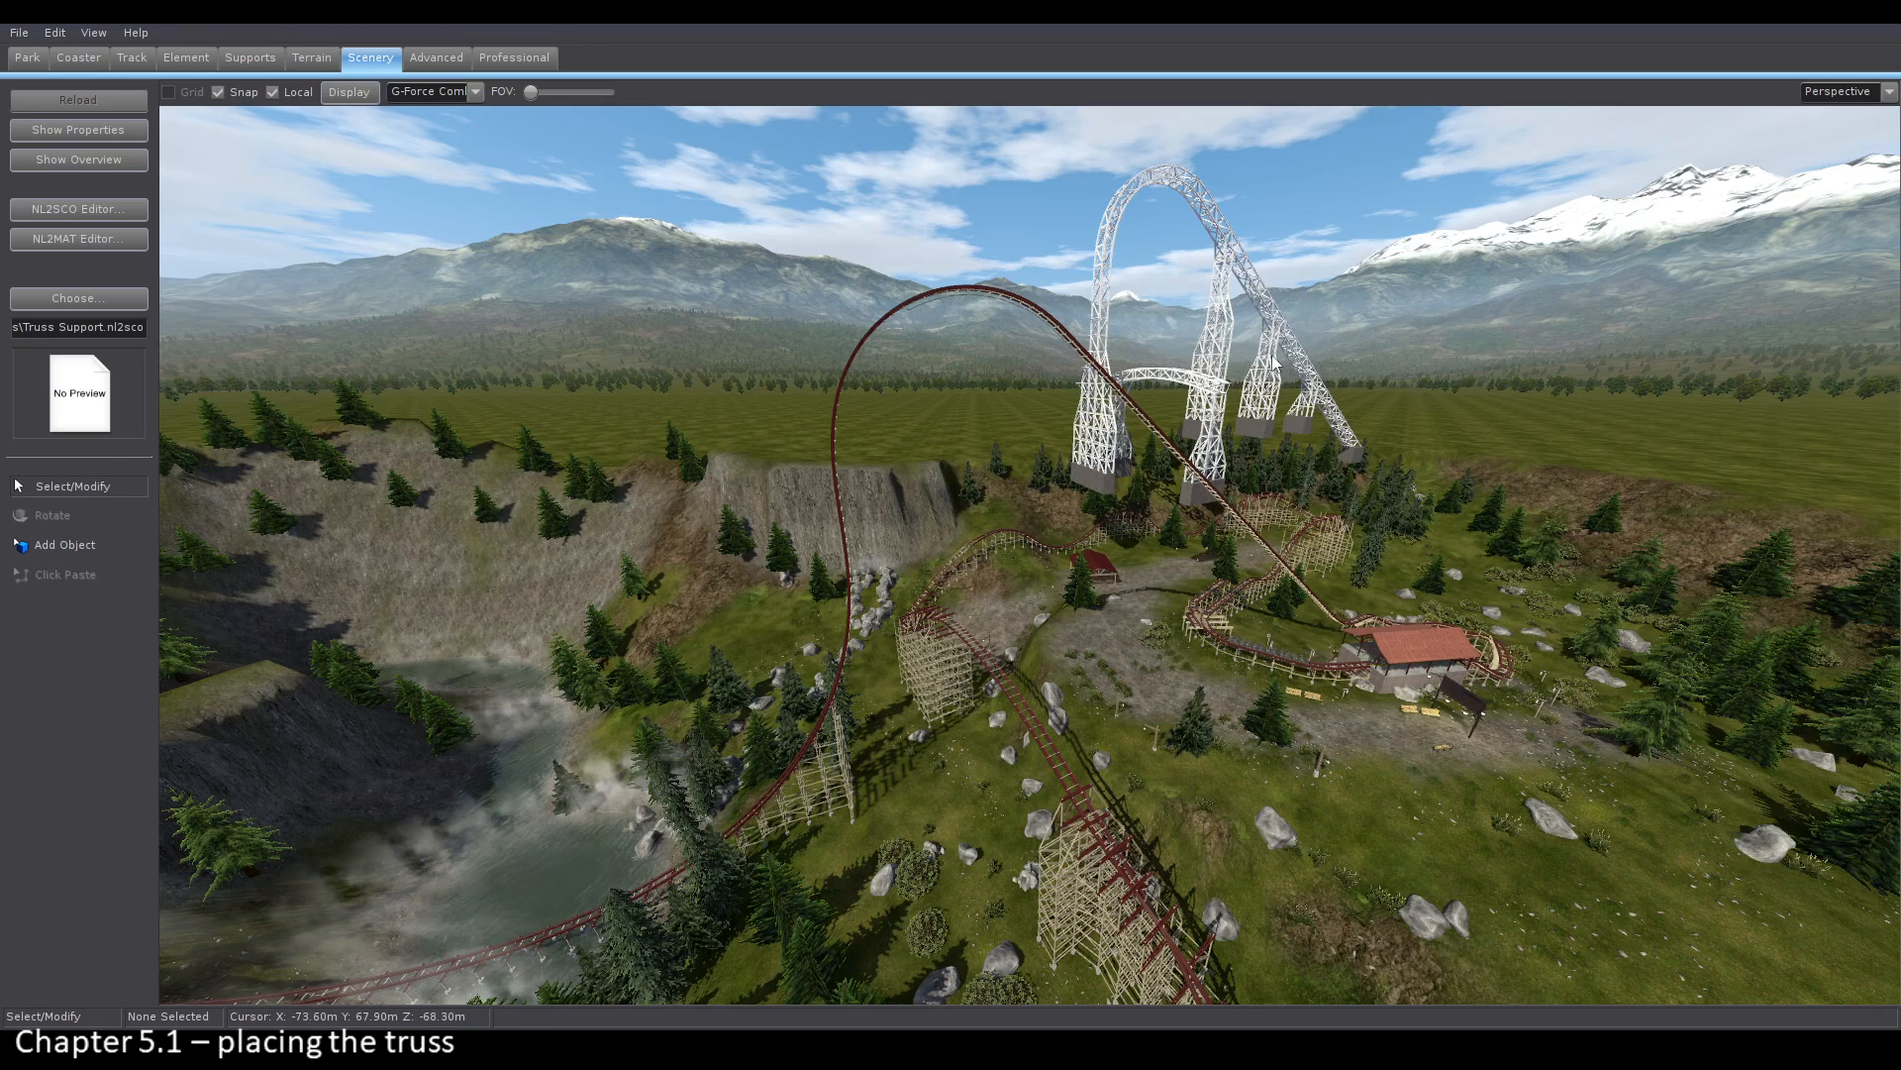
double_click(1185, 386)
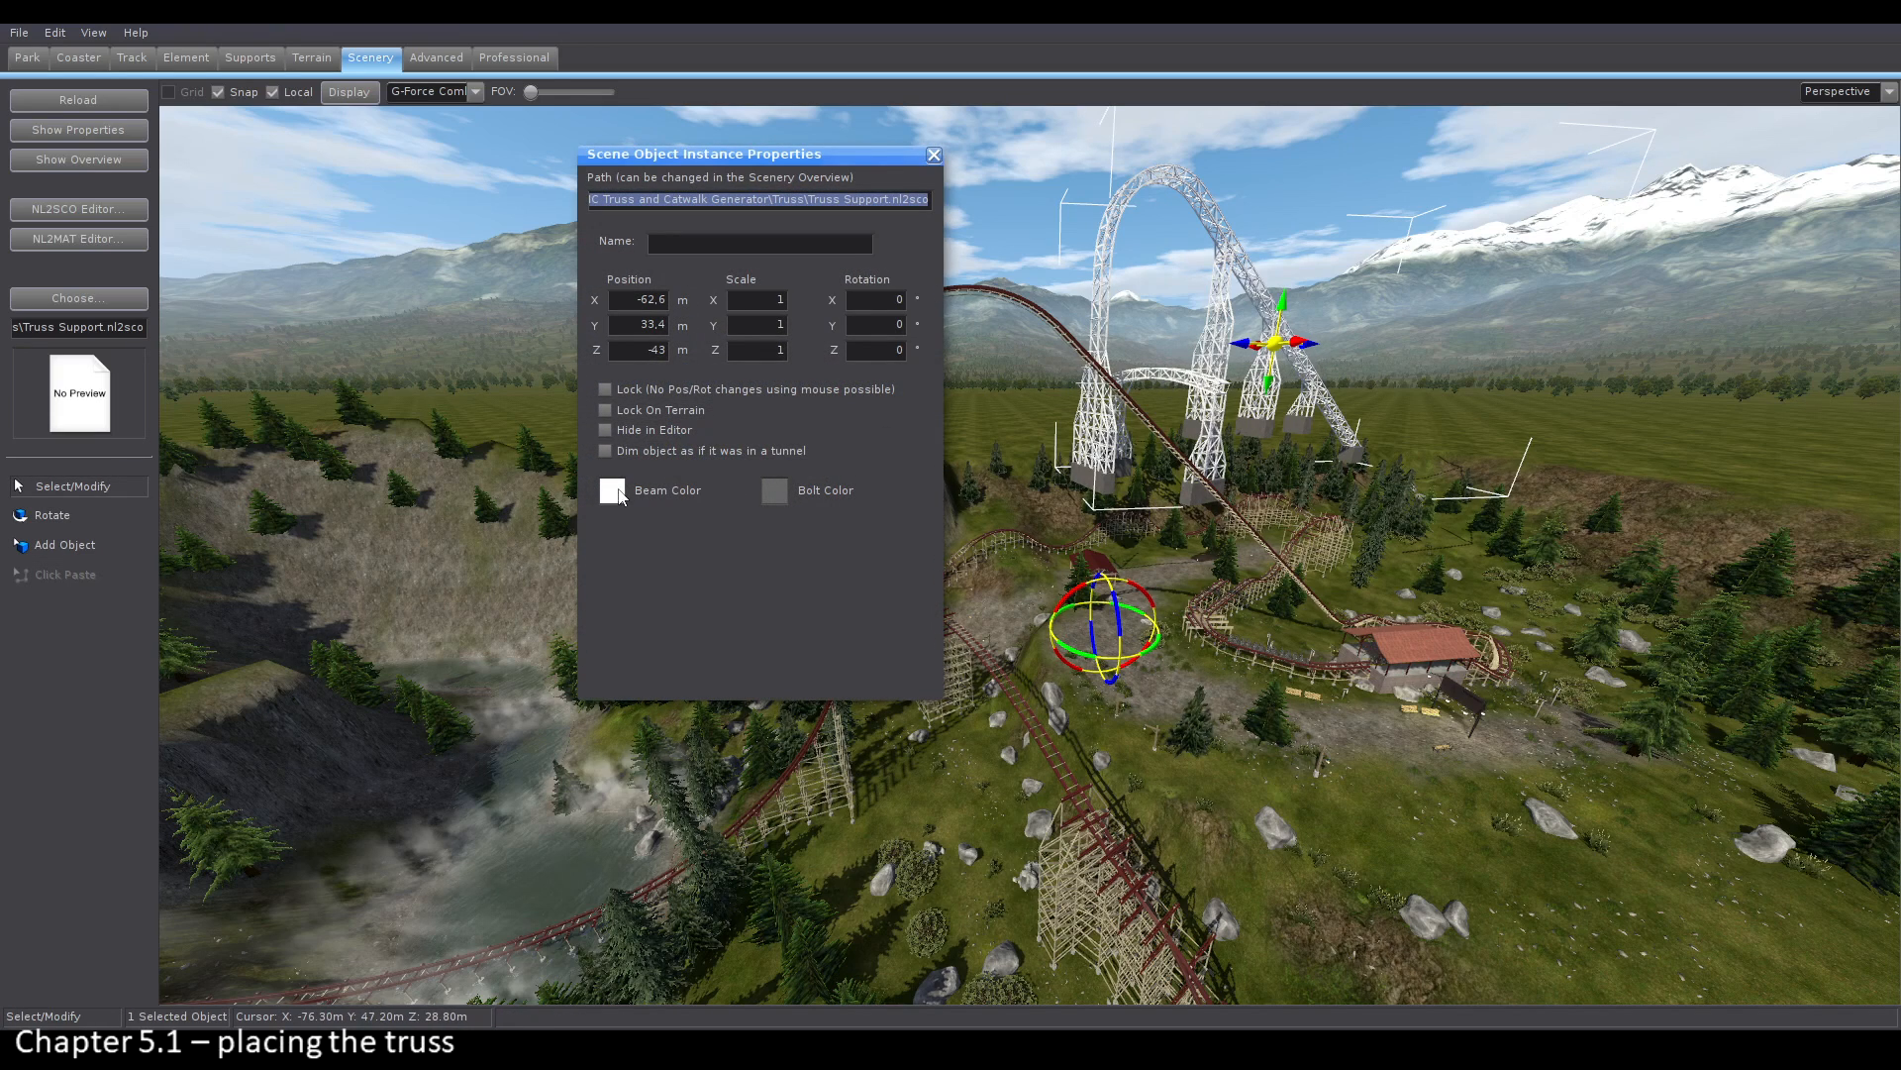
left_click(642, 349)
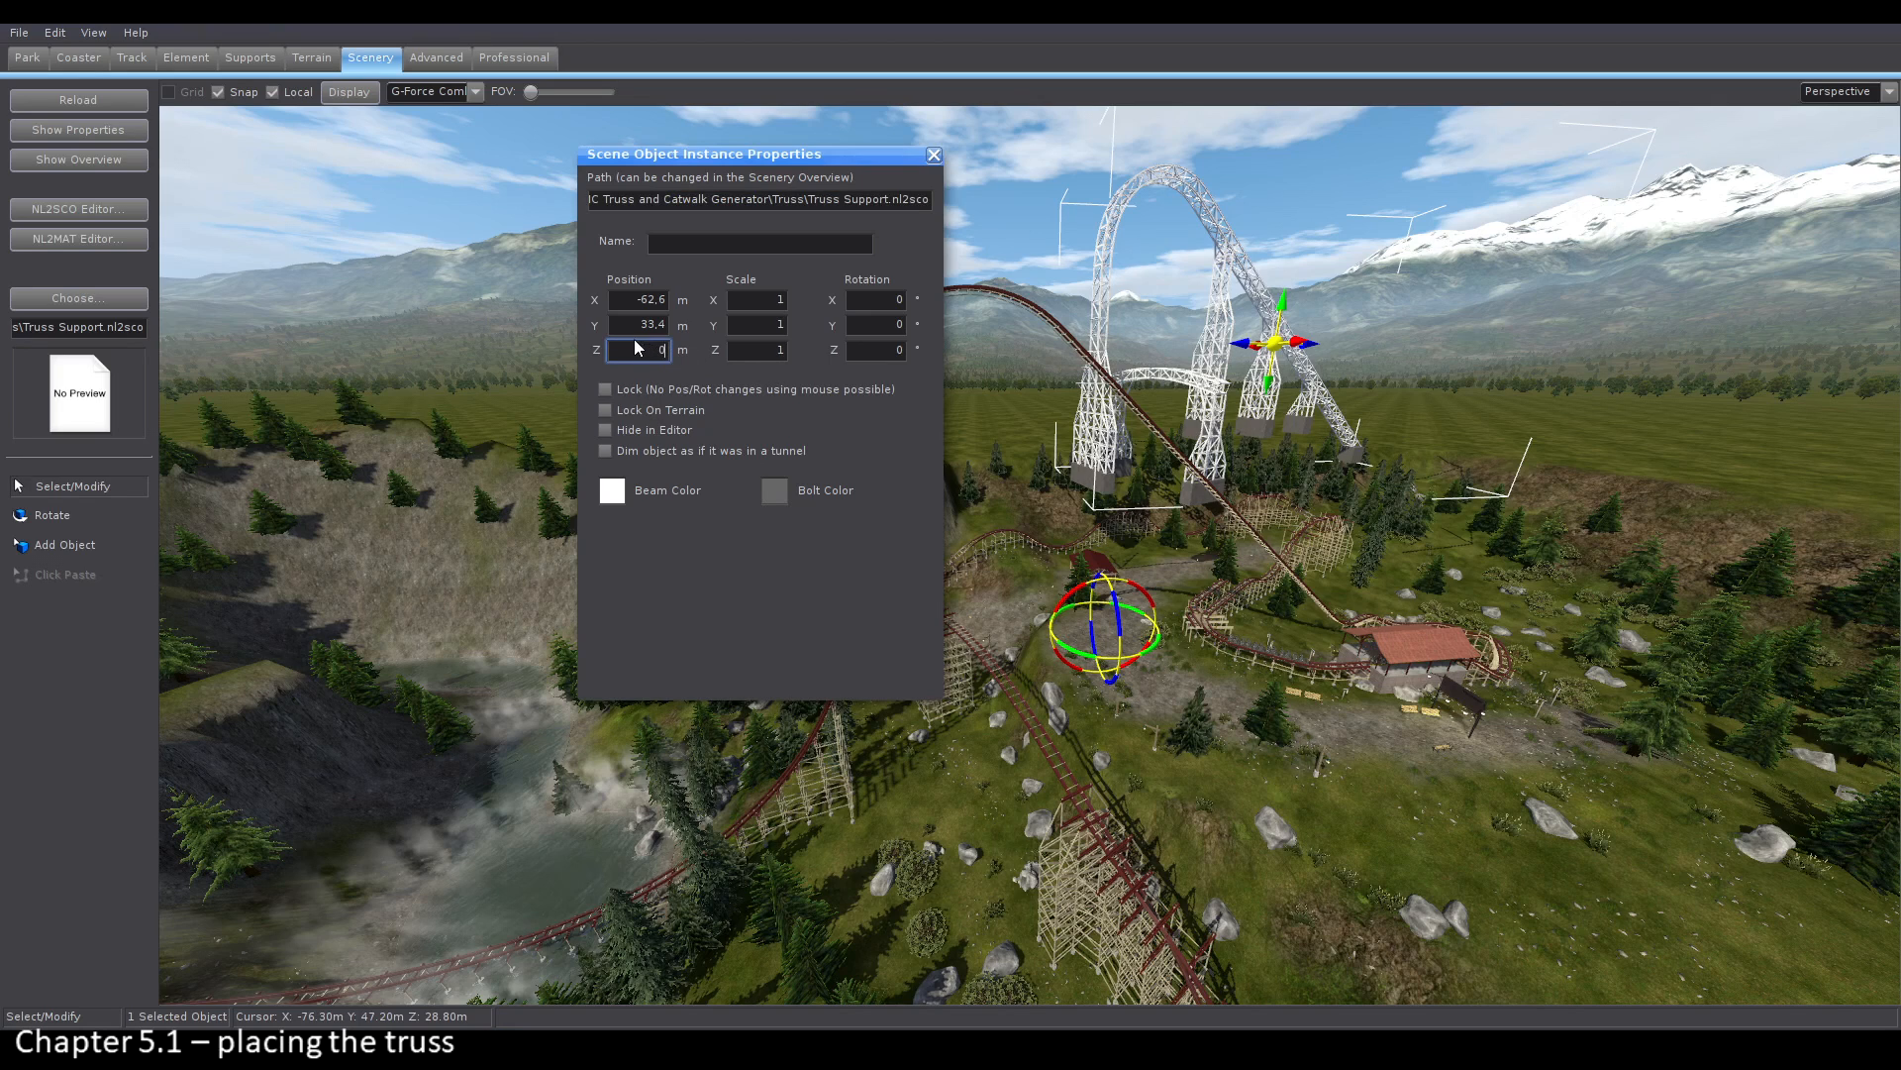
type("0")
key("shift+Tab")
type("0")
key("shift+Tab")
type("0")
Step: Set the truss's beam color to the recently used grey-brown and close its properties
left_click(612, 490)
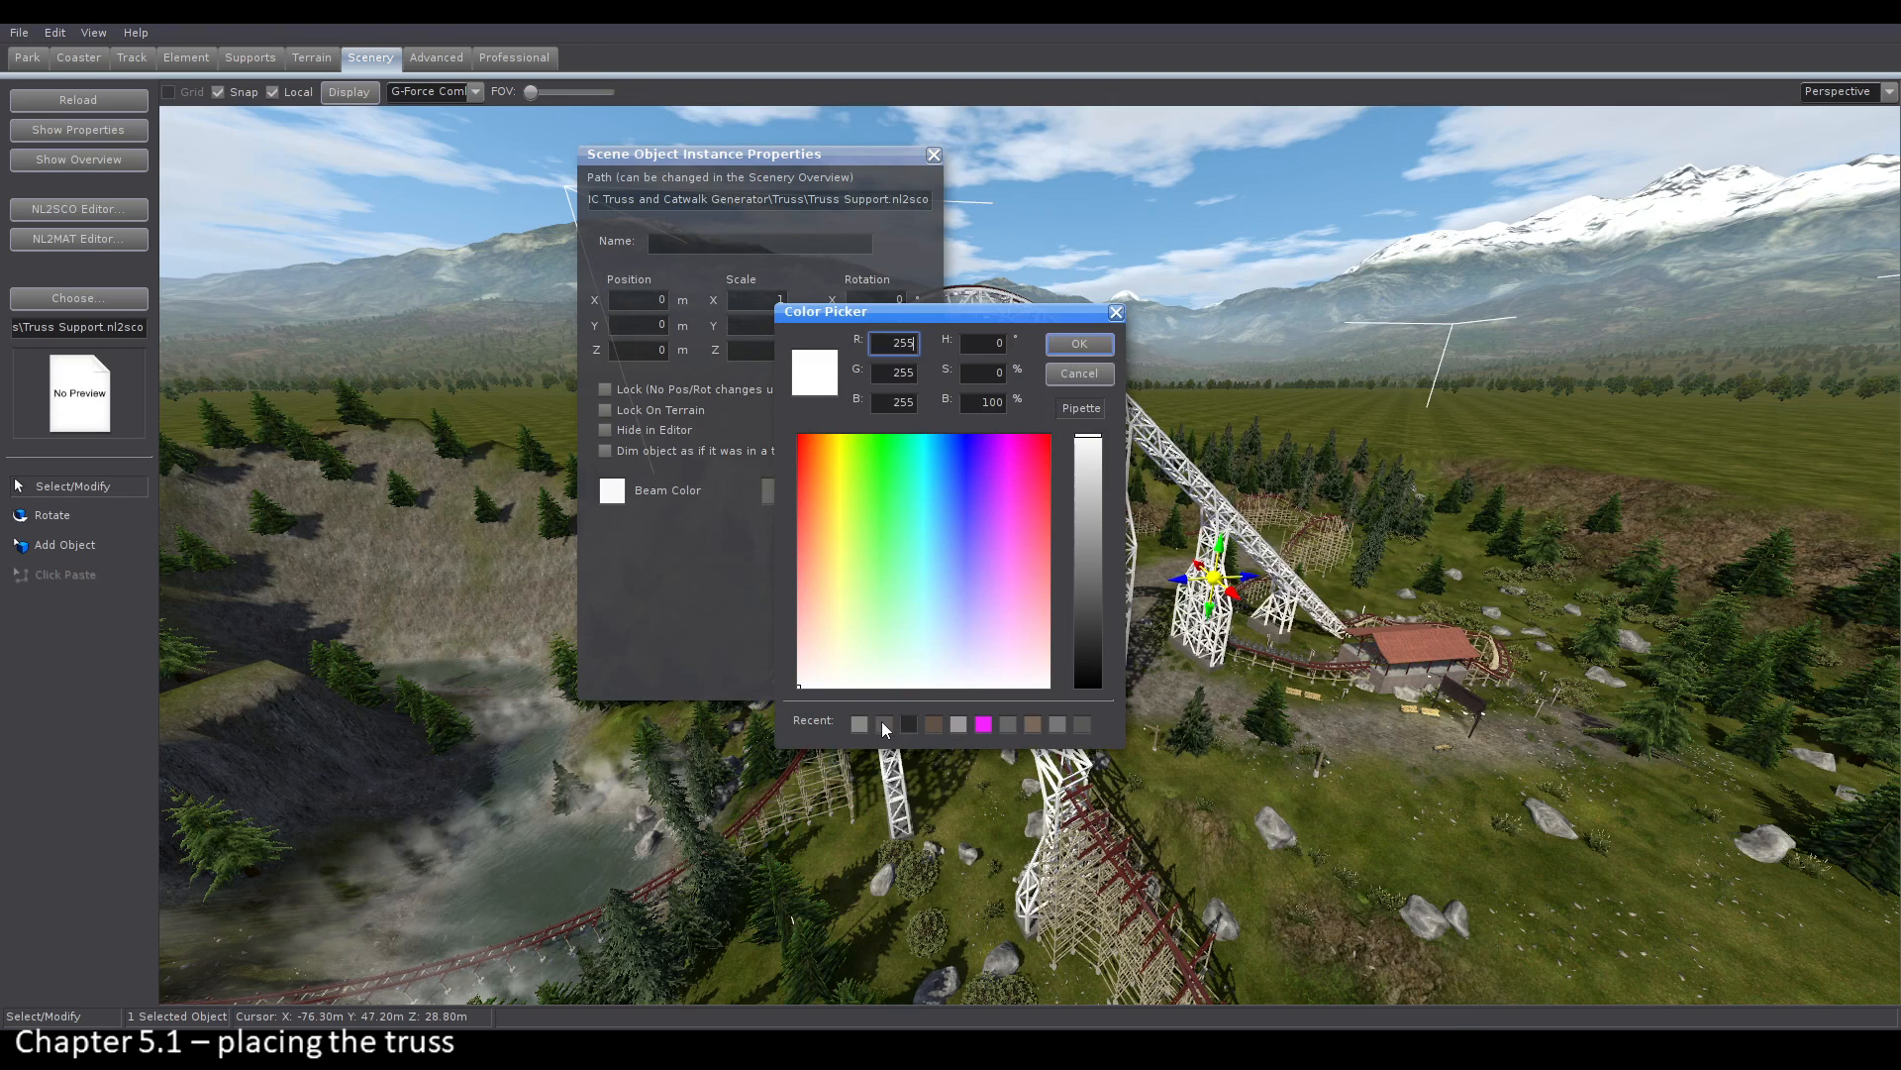
left_click(884, 724)
left_click(1080, 343)
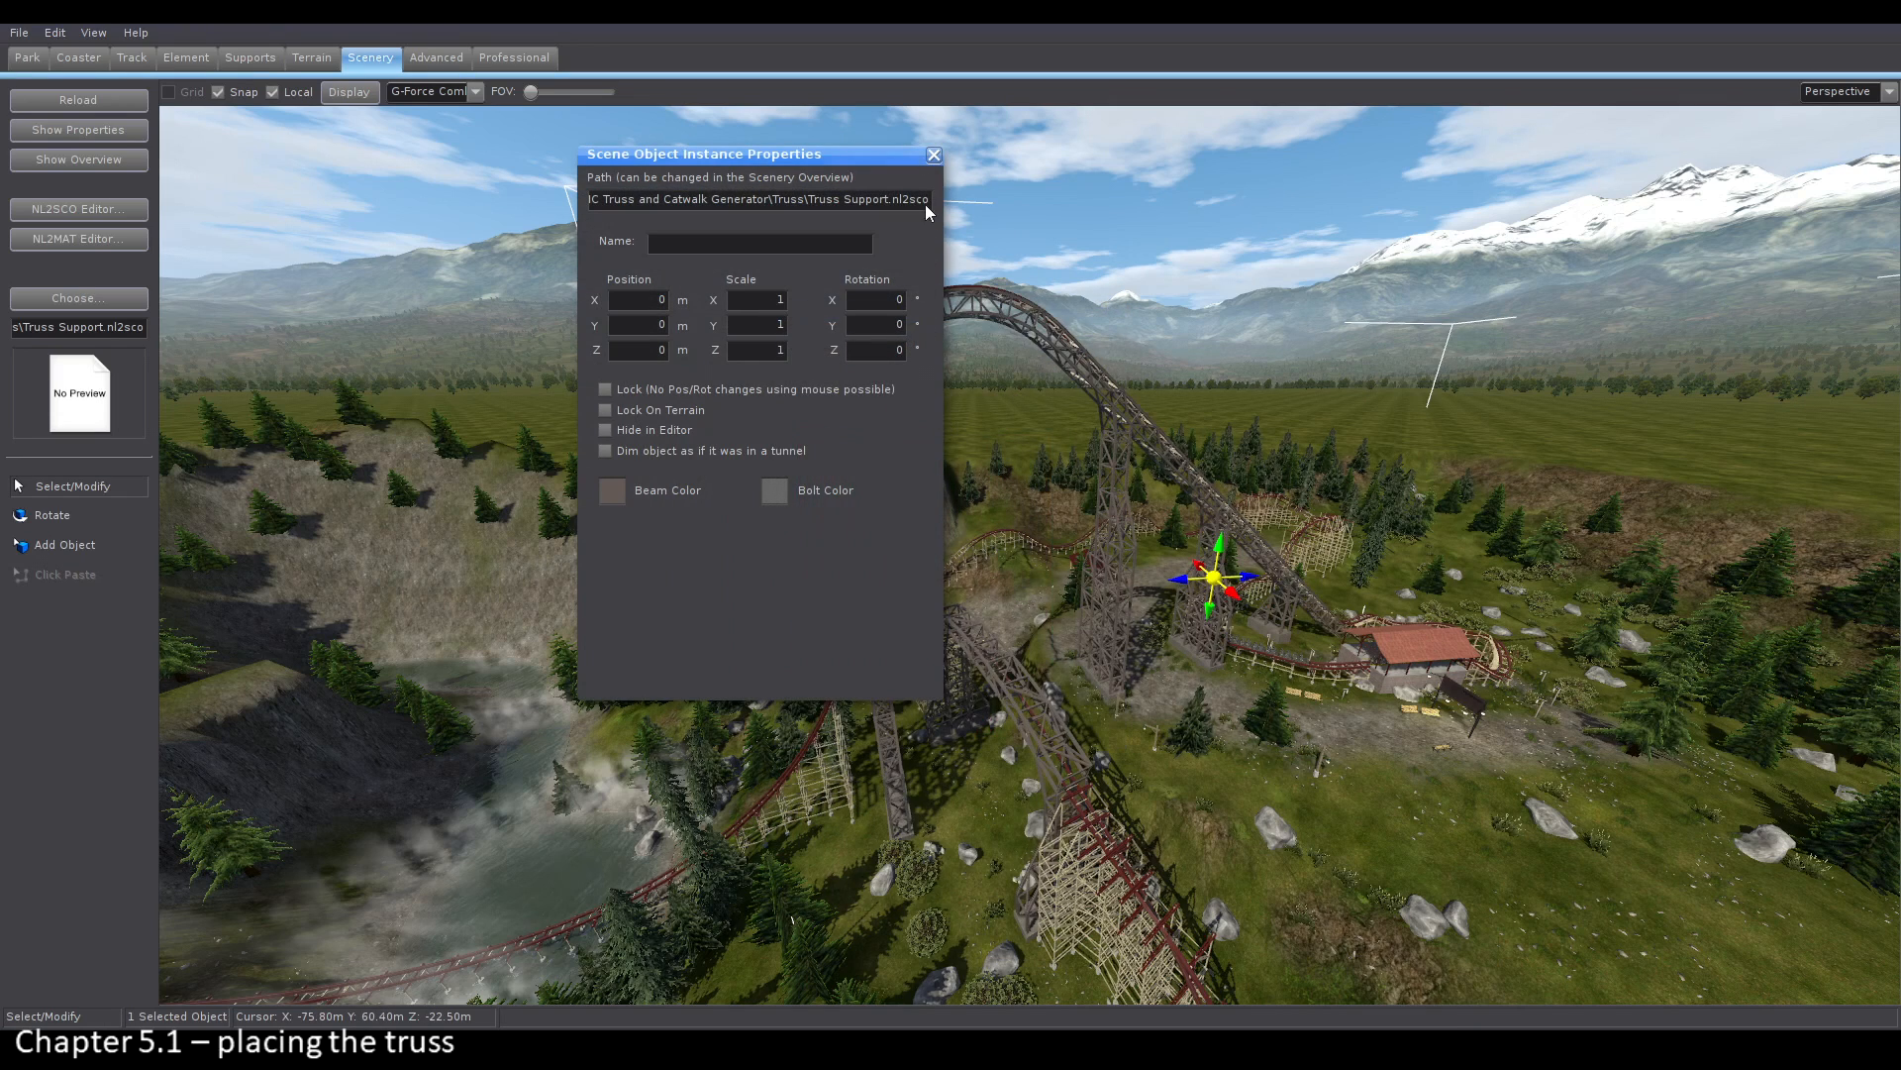
left_click(934, 155)
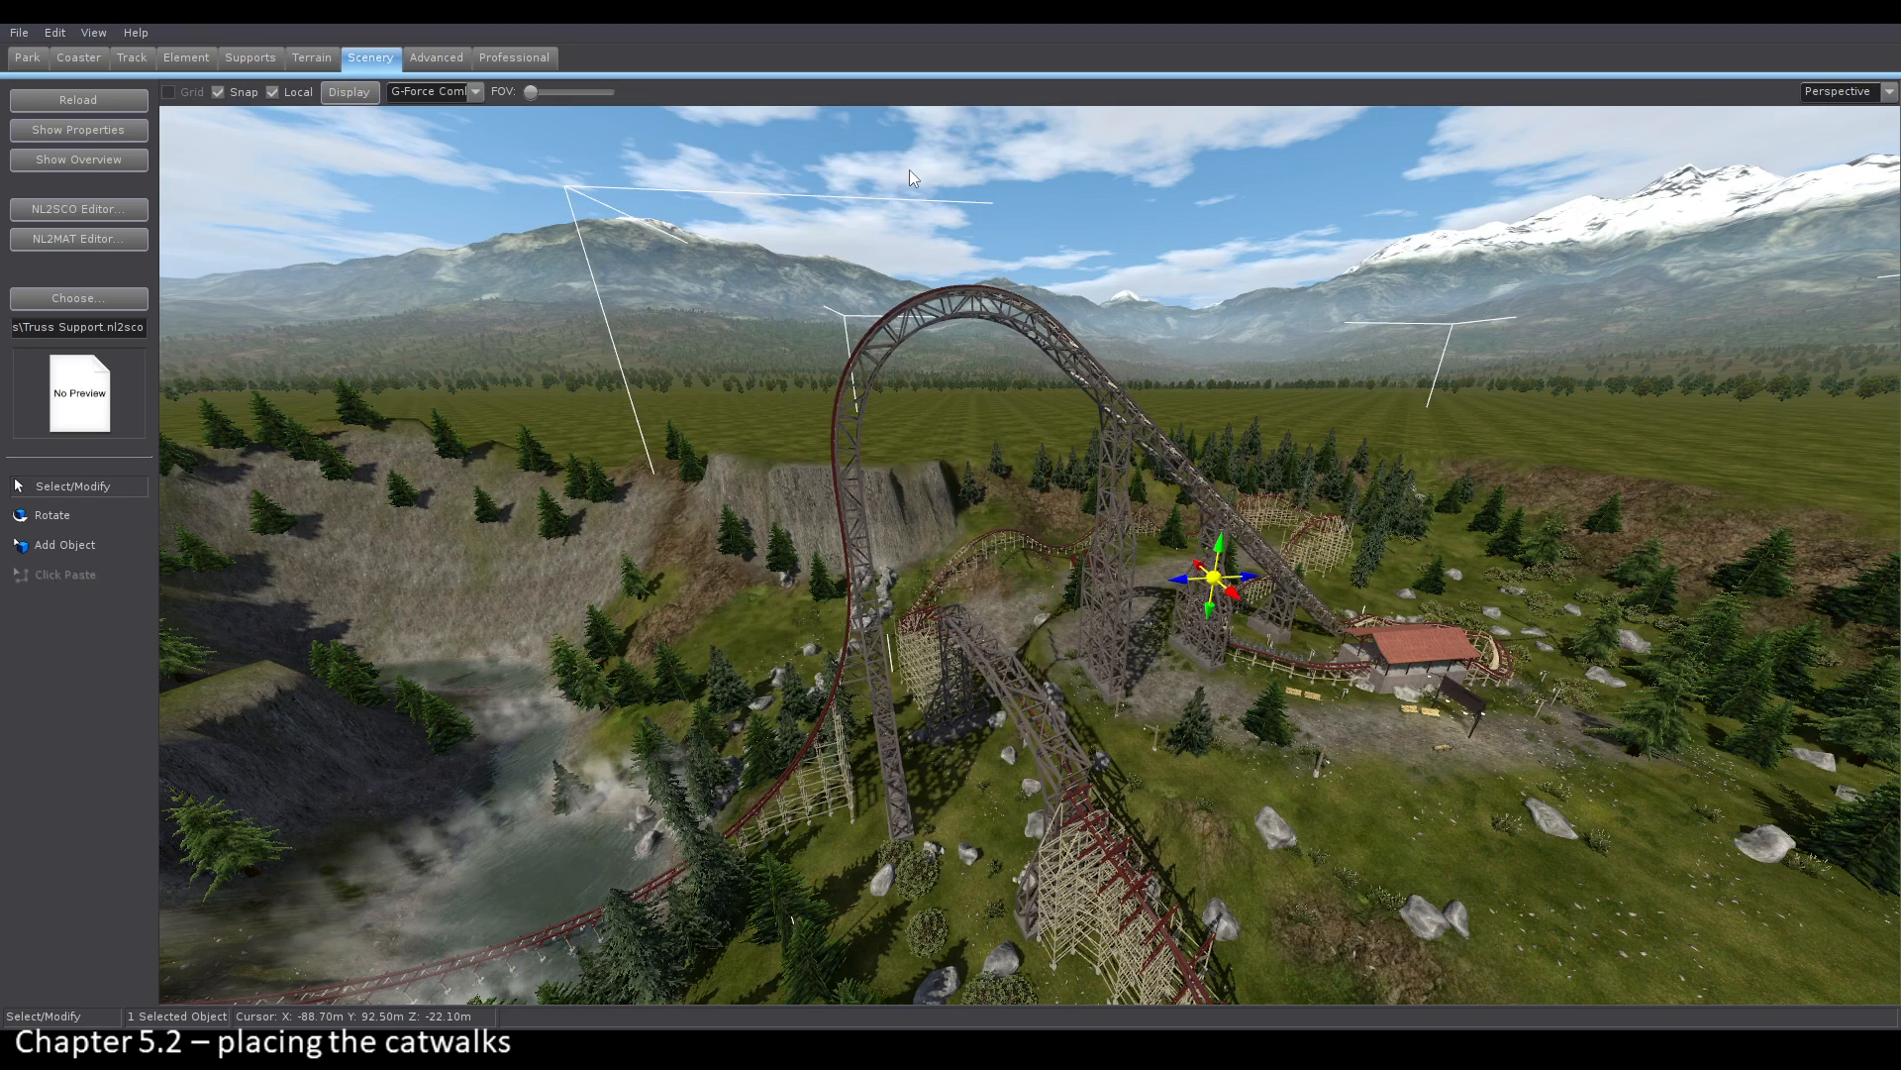
Step: Choose the Catwalk scene object from the park's Catwalk folder and add it to the scenery
left_click(91, 295)
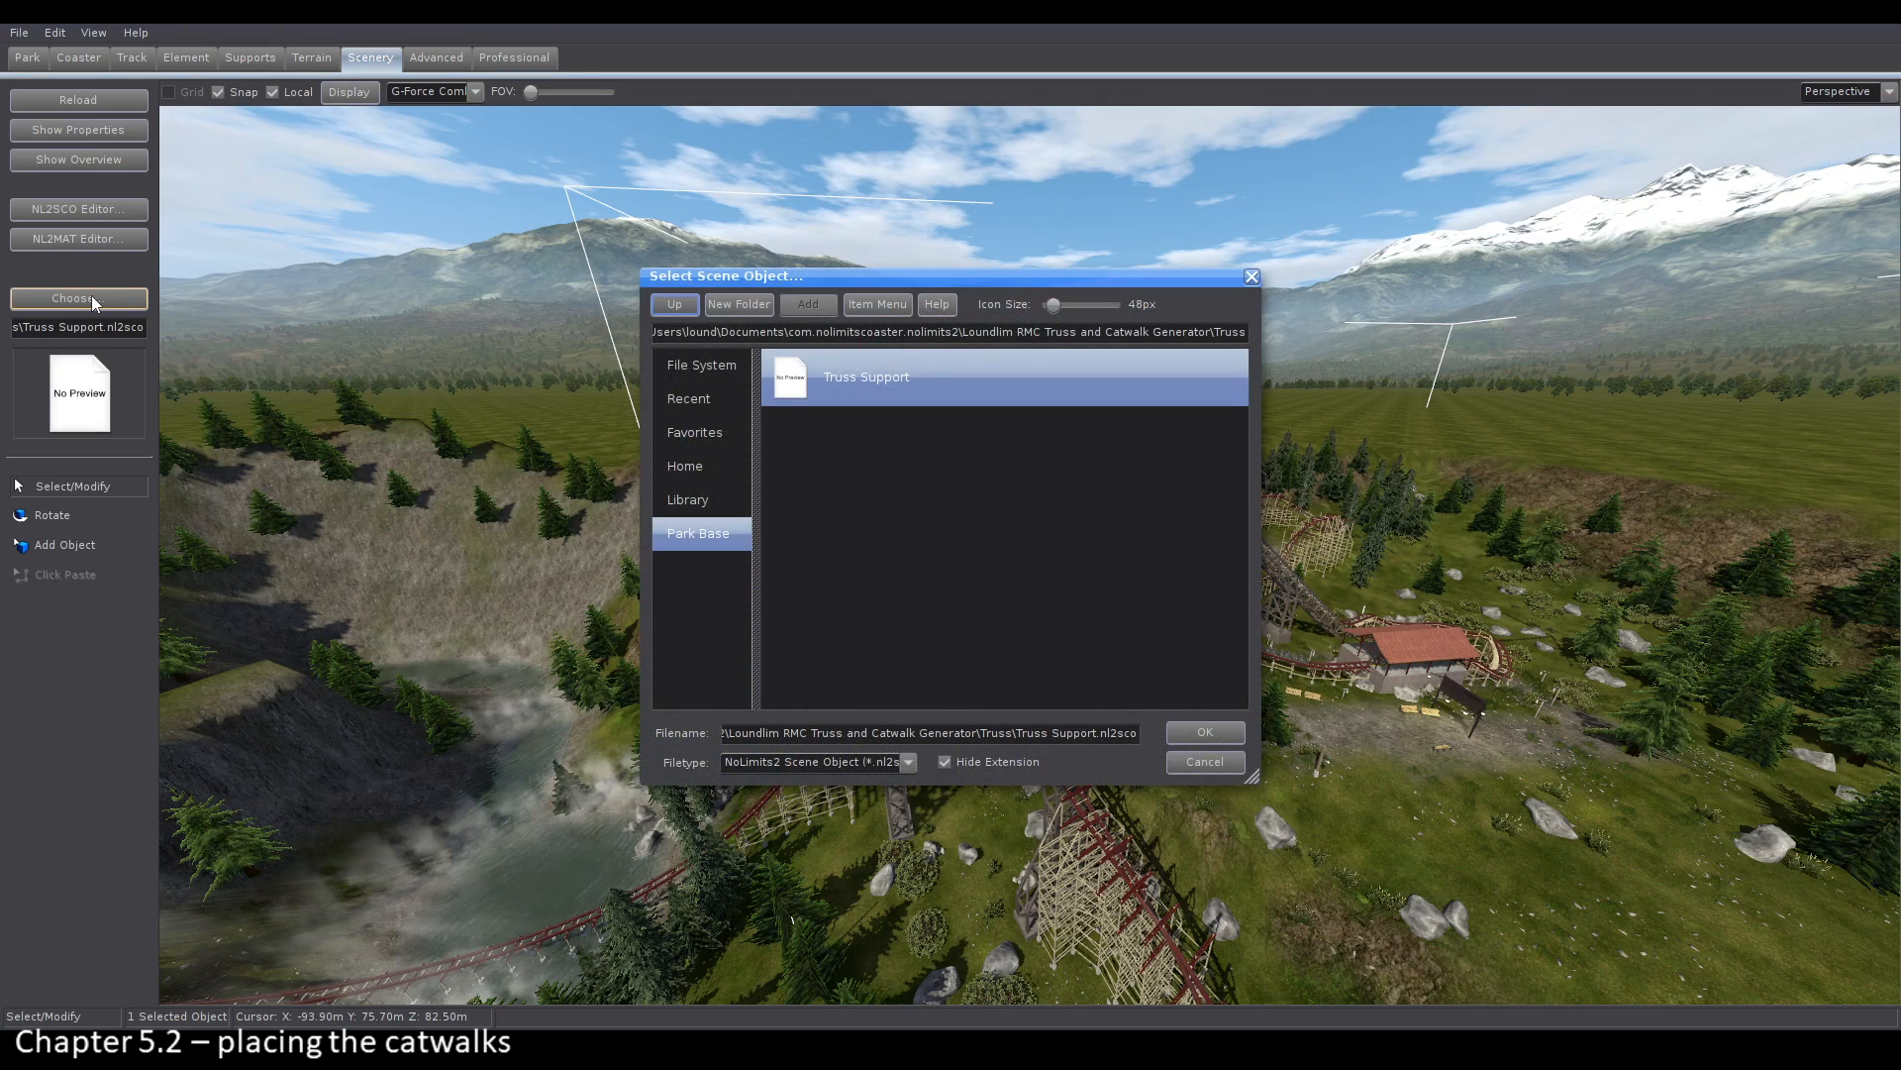
left_click(669, 305)
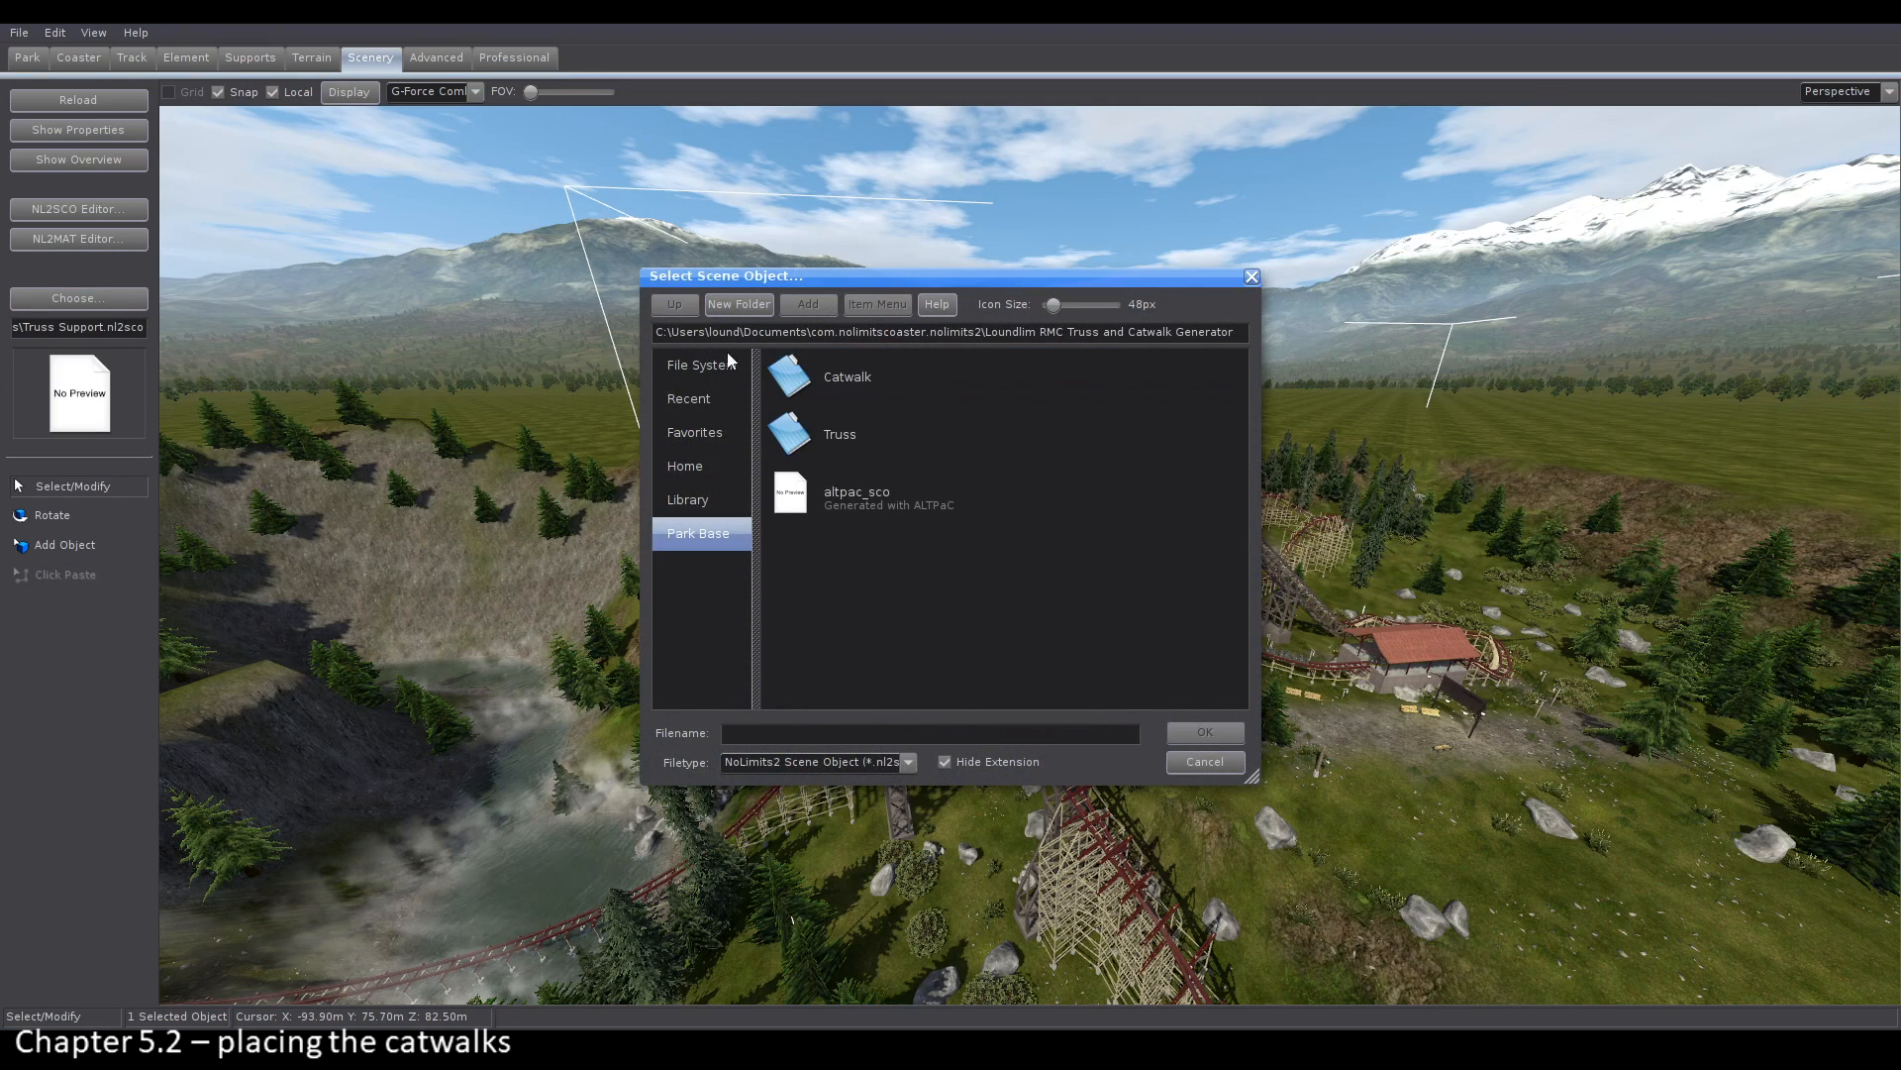
double_click(822, 382)
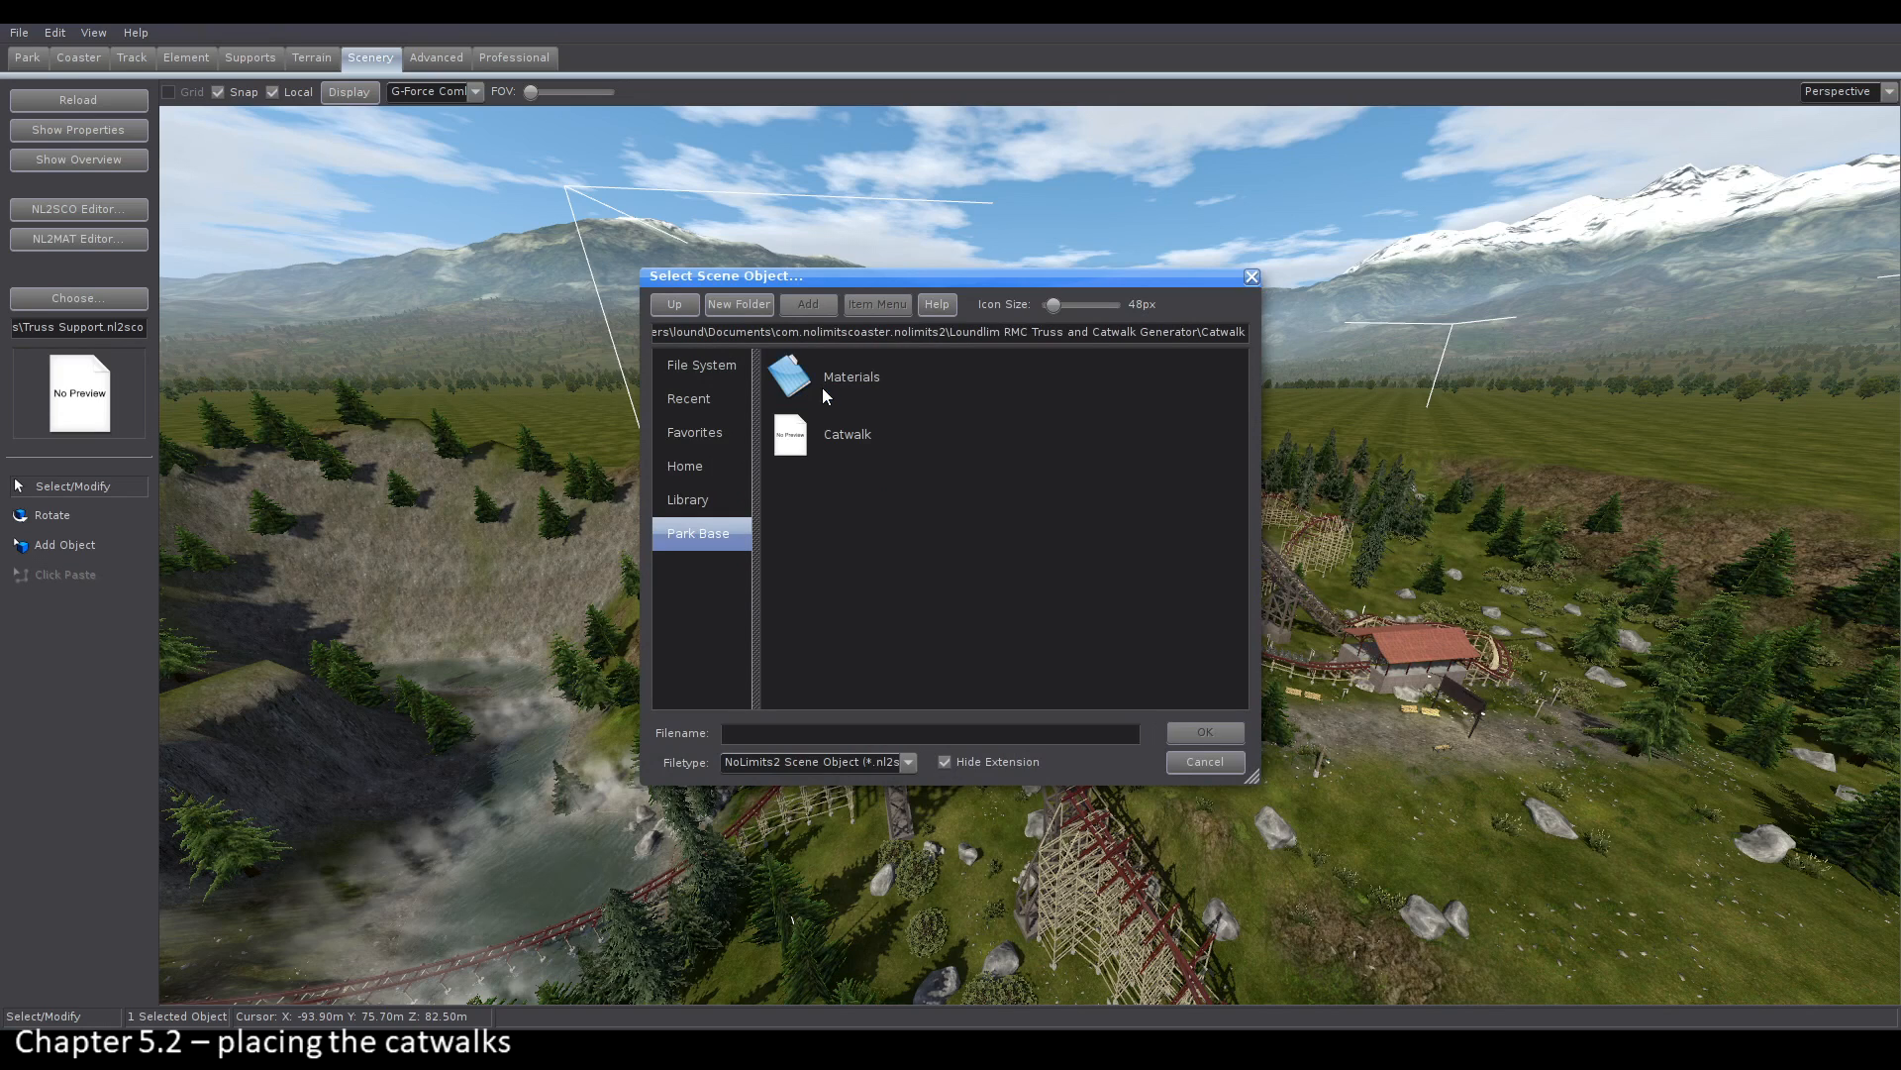
left_click(836, 453)
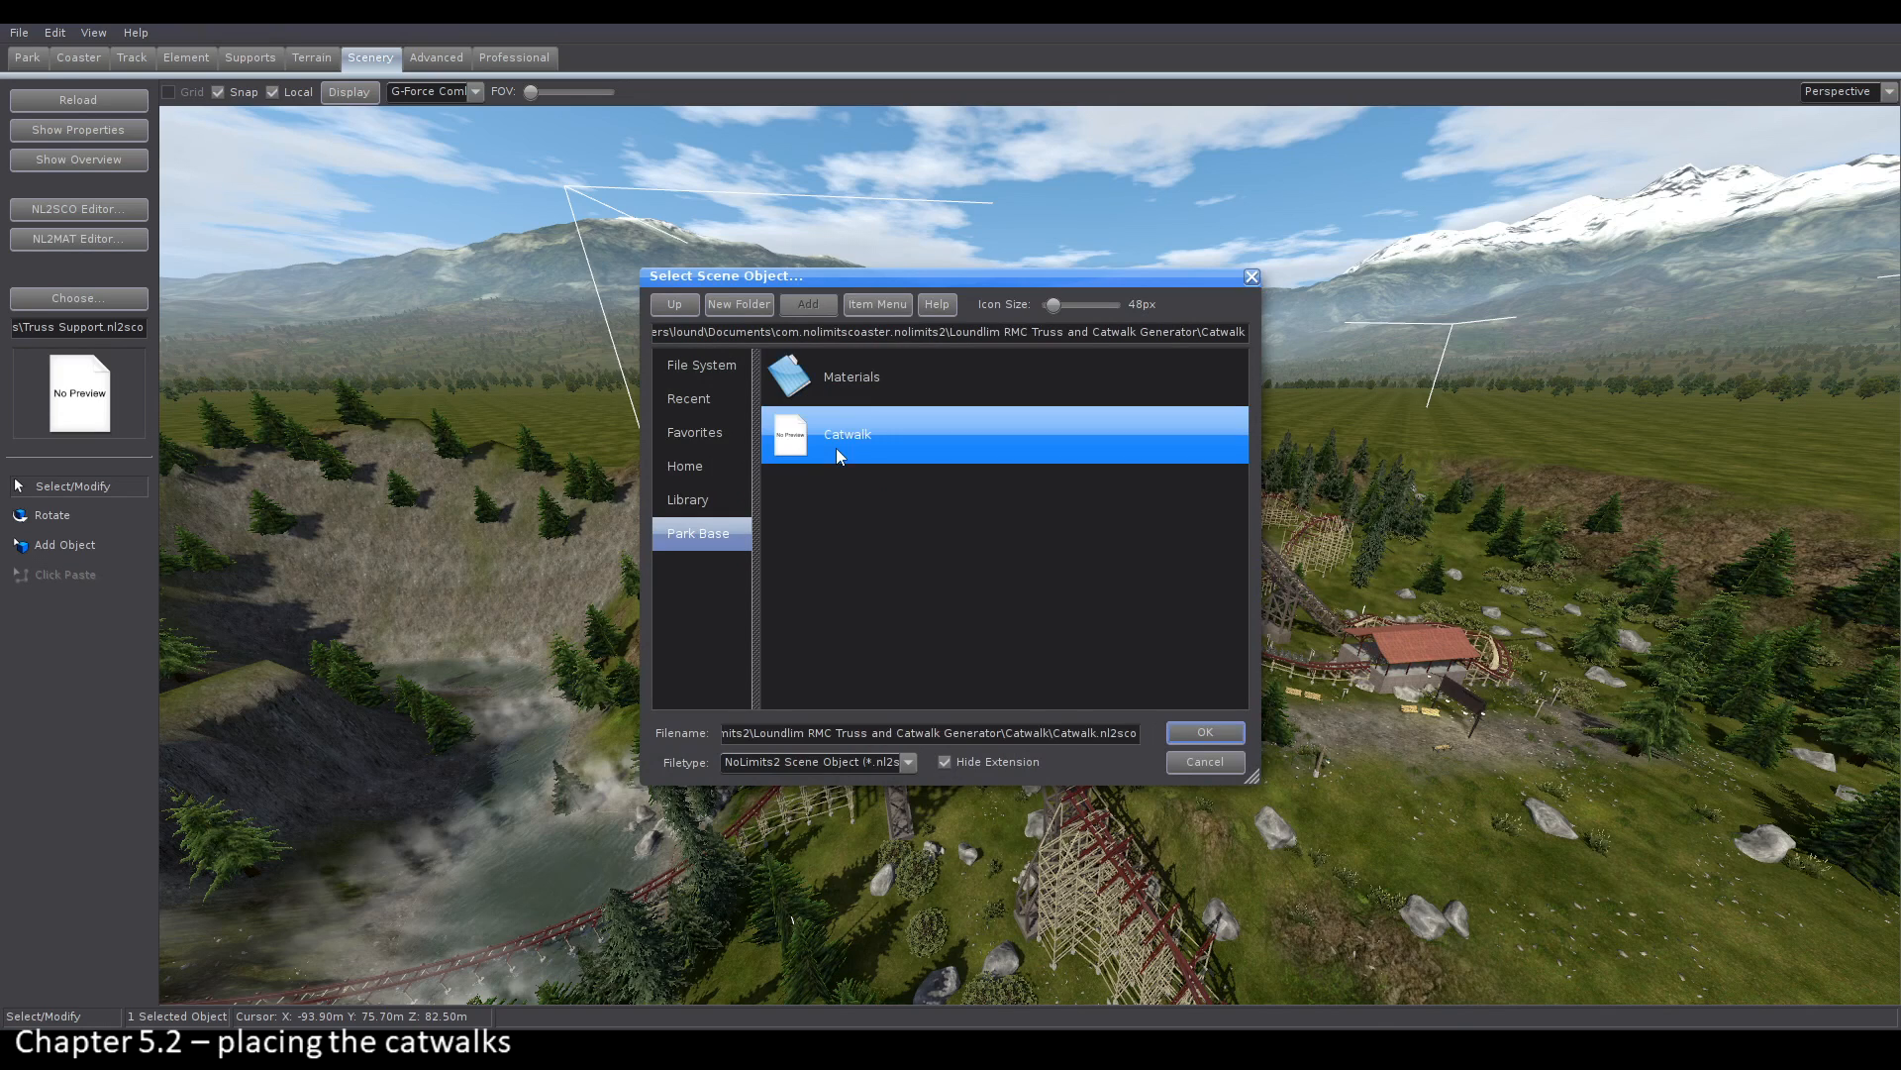
left_click(1182, 726)
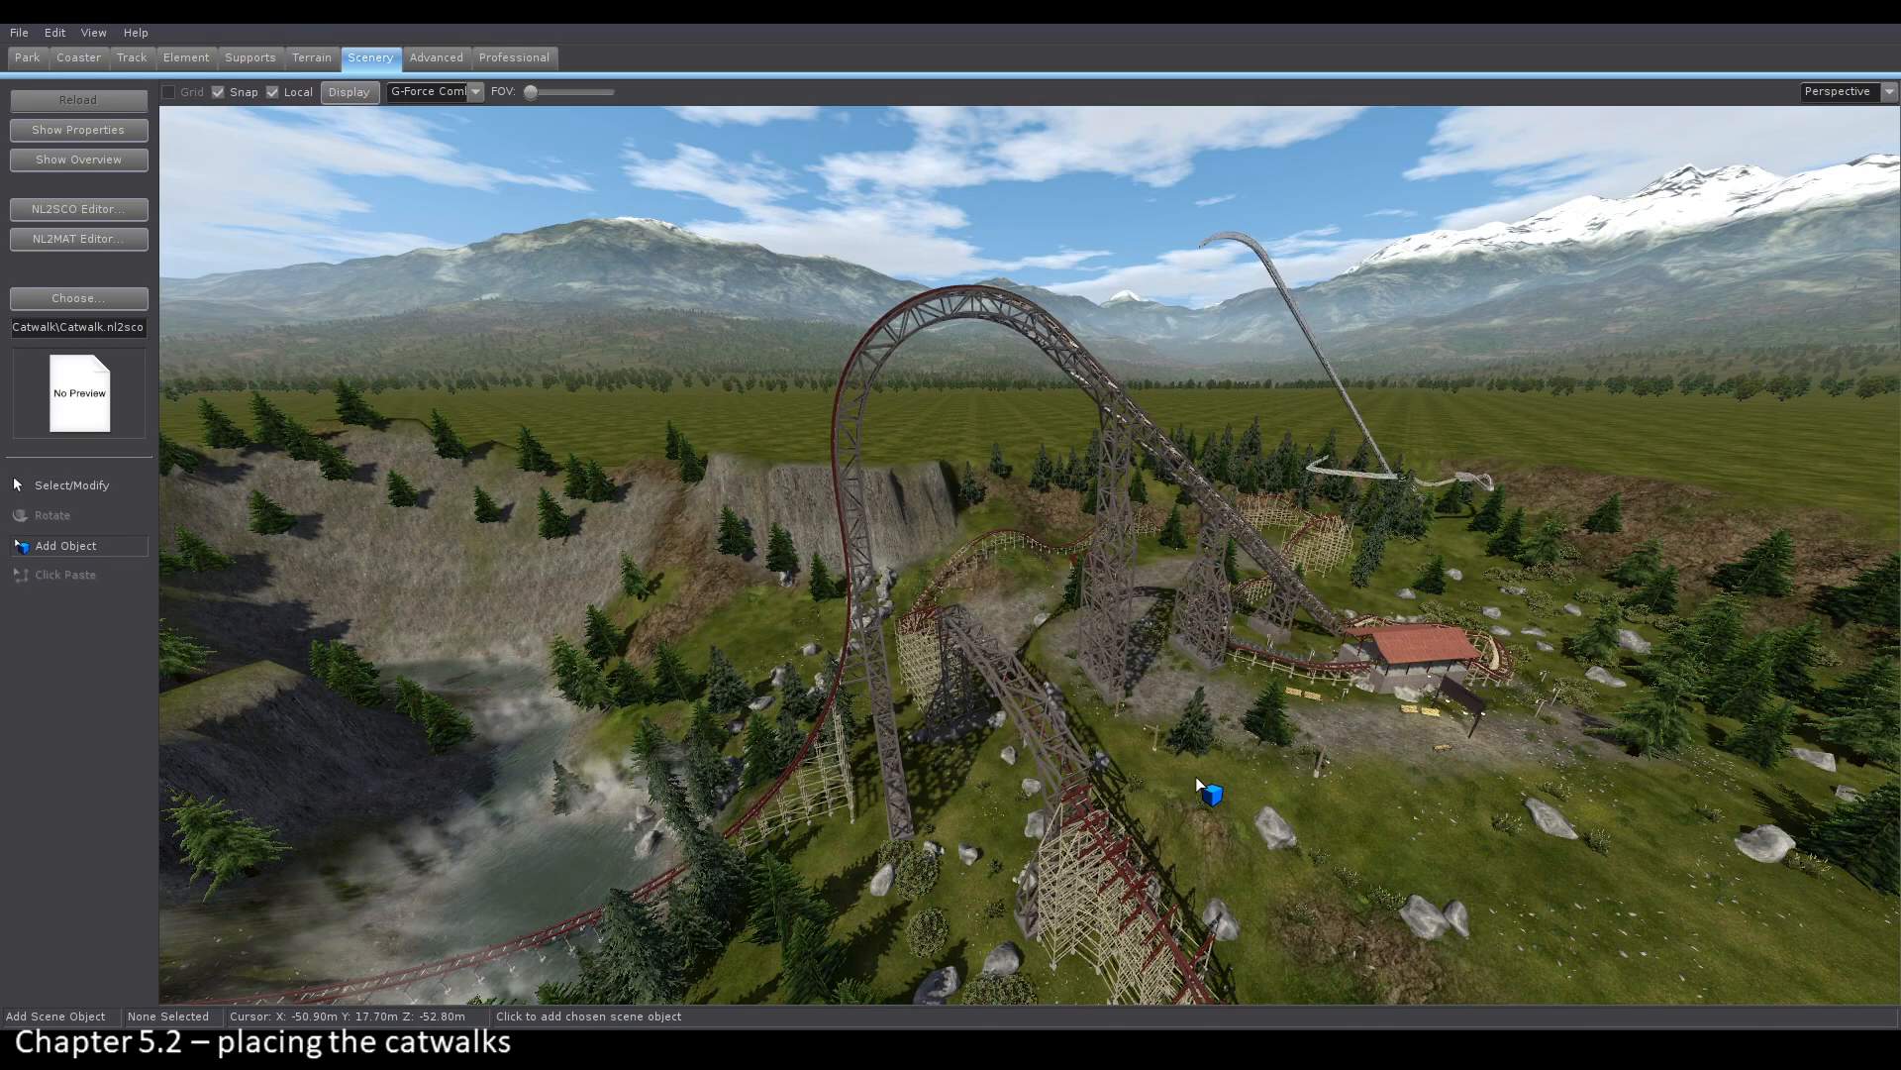
Step: Select the placed catwalk object and set its X, Y and Z position to 0 m
left_click(137, 486)
double_click(1287, 296)
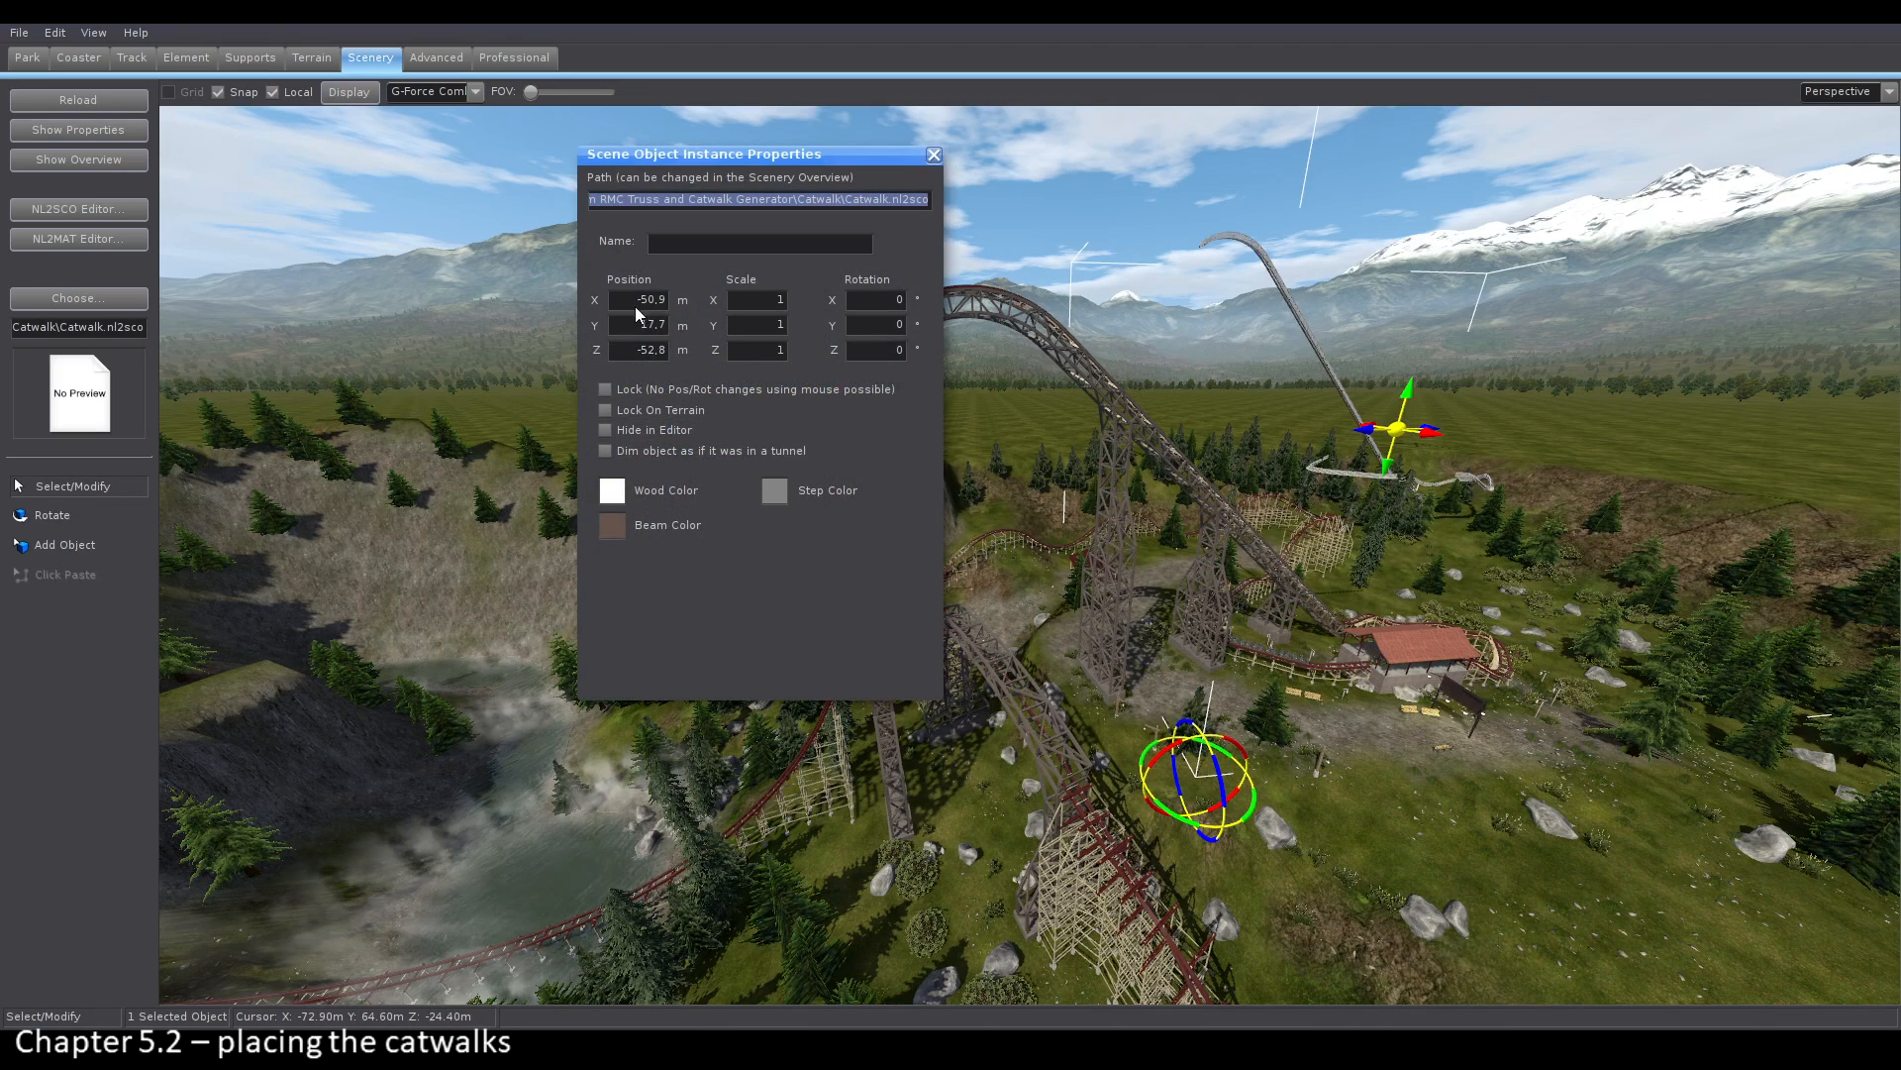
left_click(633, 303)
type("0")
type("0")
left_click_drag(667, 329, 608, 358)
type("0")
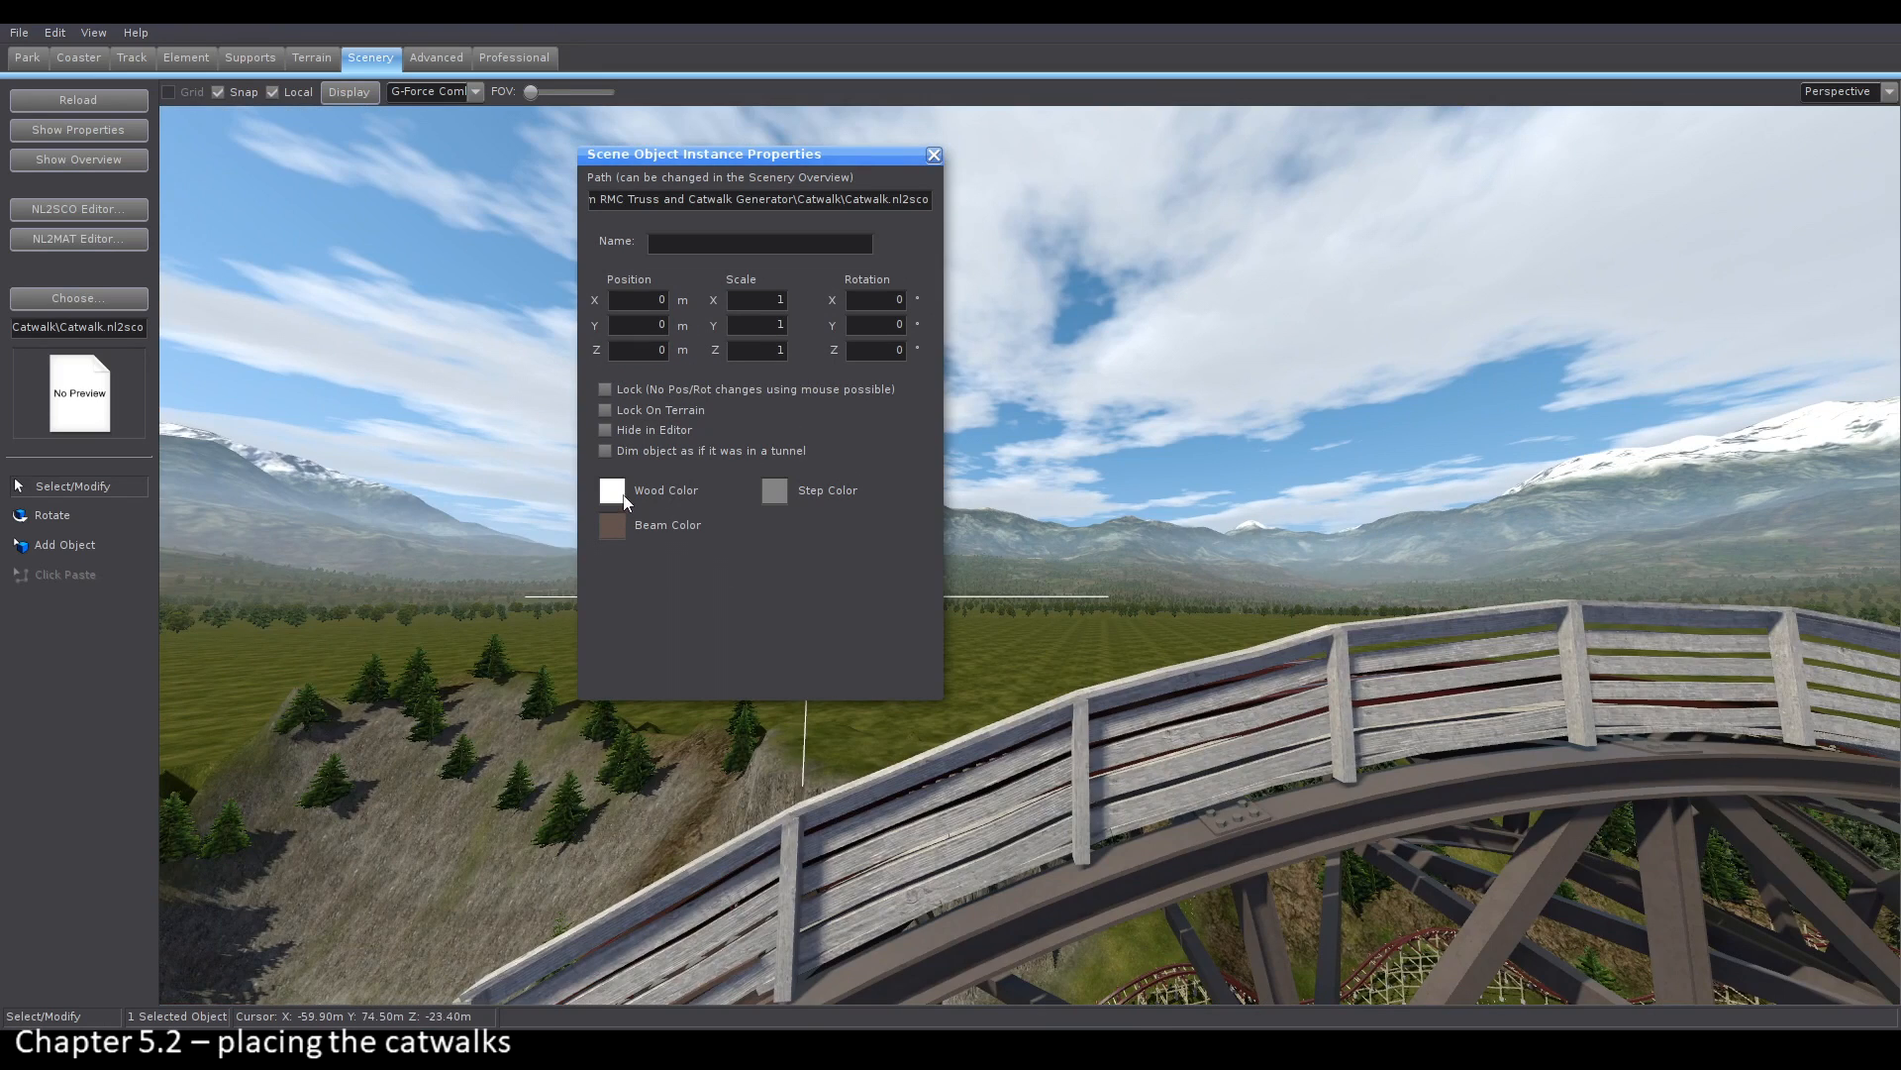
Step: Change the catwalk's wood color to a light tan
left_click(613, 492)
left_click_drag(893, 592, 842, 652)
left_click(1089, 351)
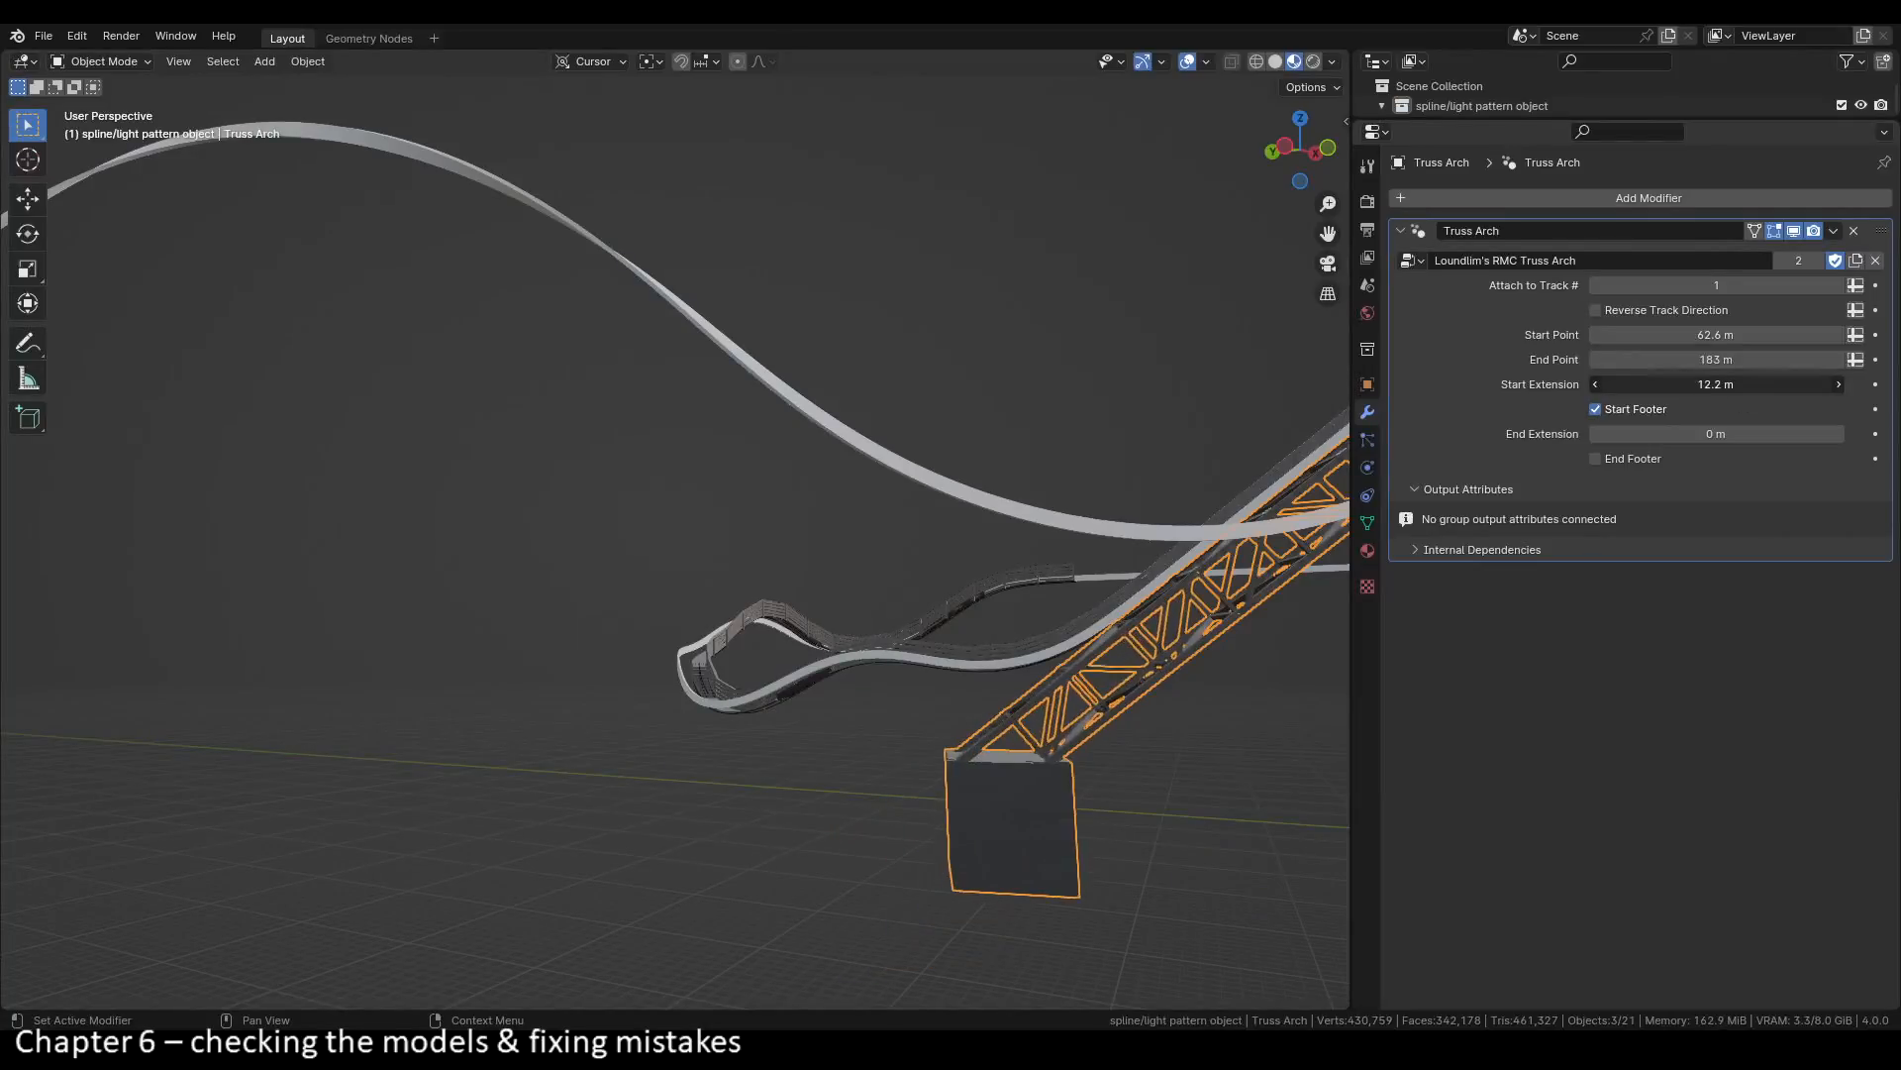
Step: In Blender, shorten the start extension of the main truss arch and export all selected truss arches and supports as glTF 2.0
left_click_drag(1717, 384, 1629, 384)
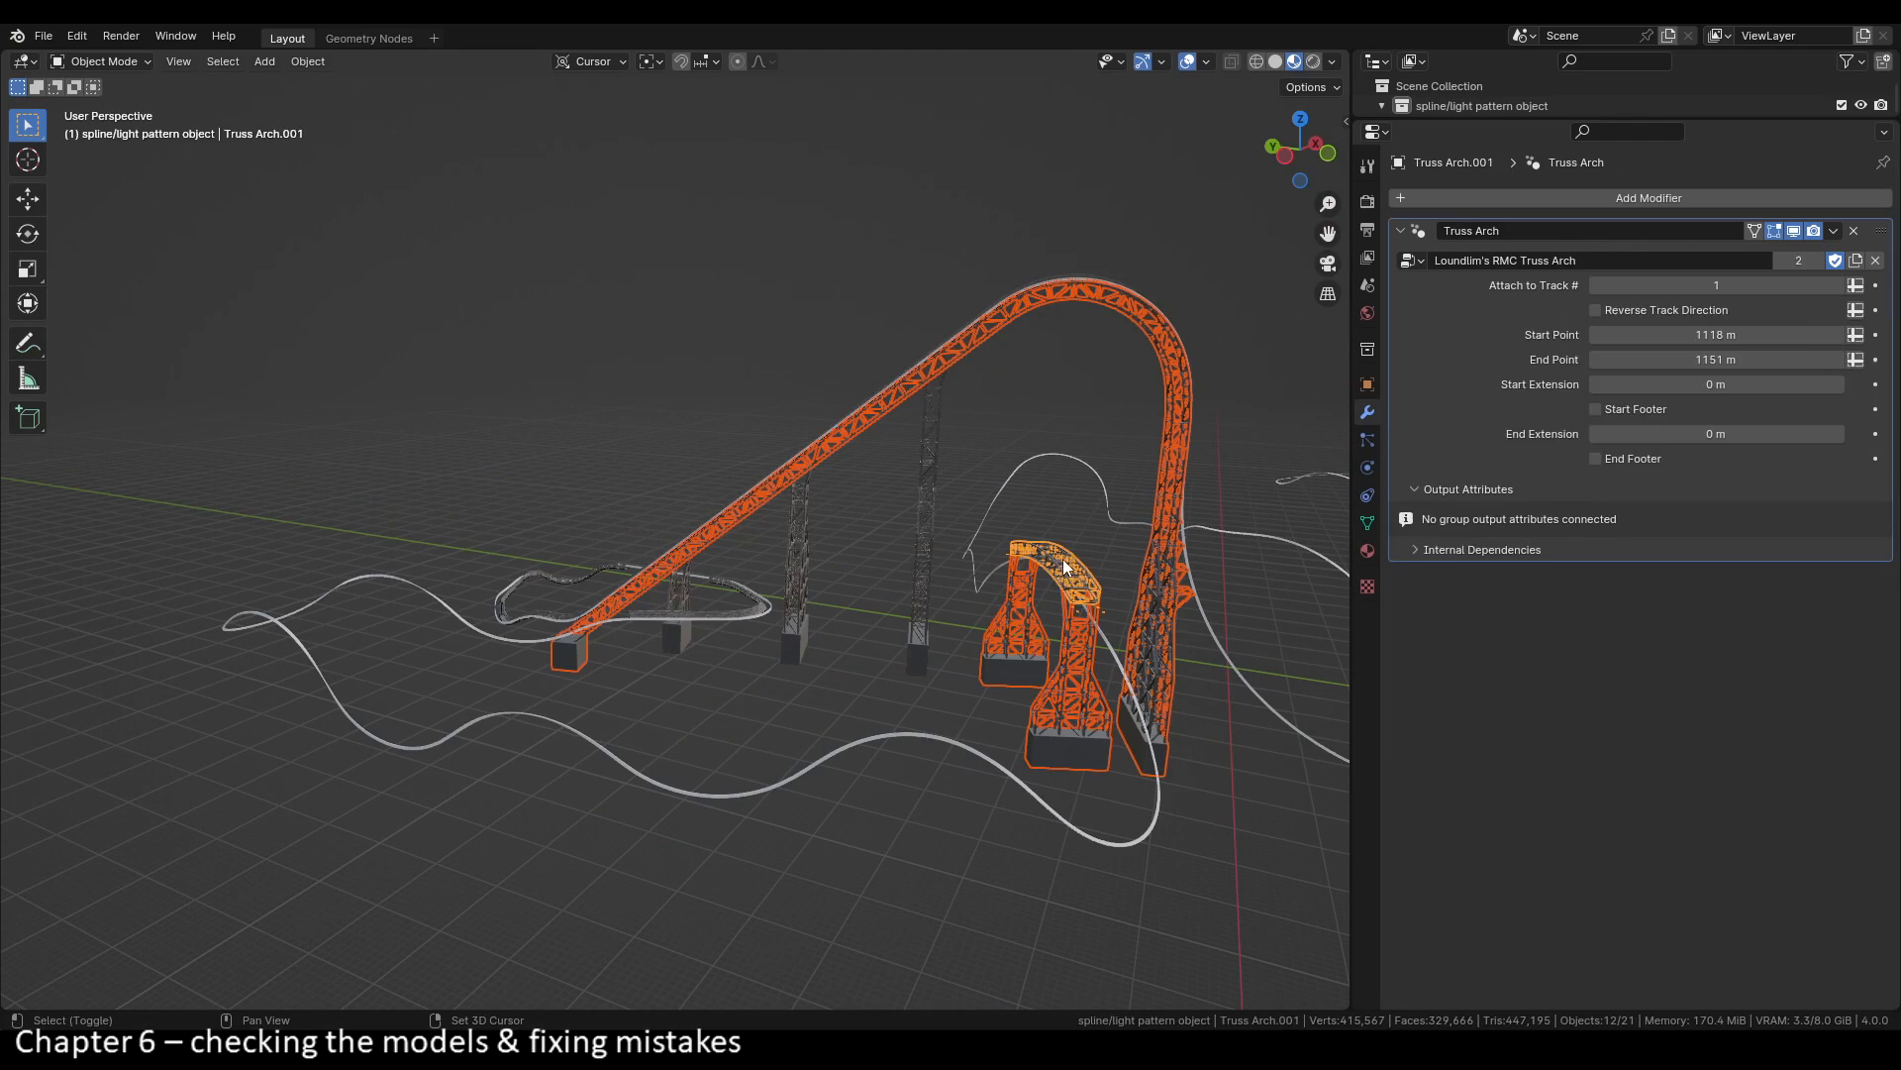
left_click(677, 604, "shift")
left_click(44, 36)
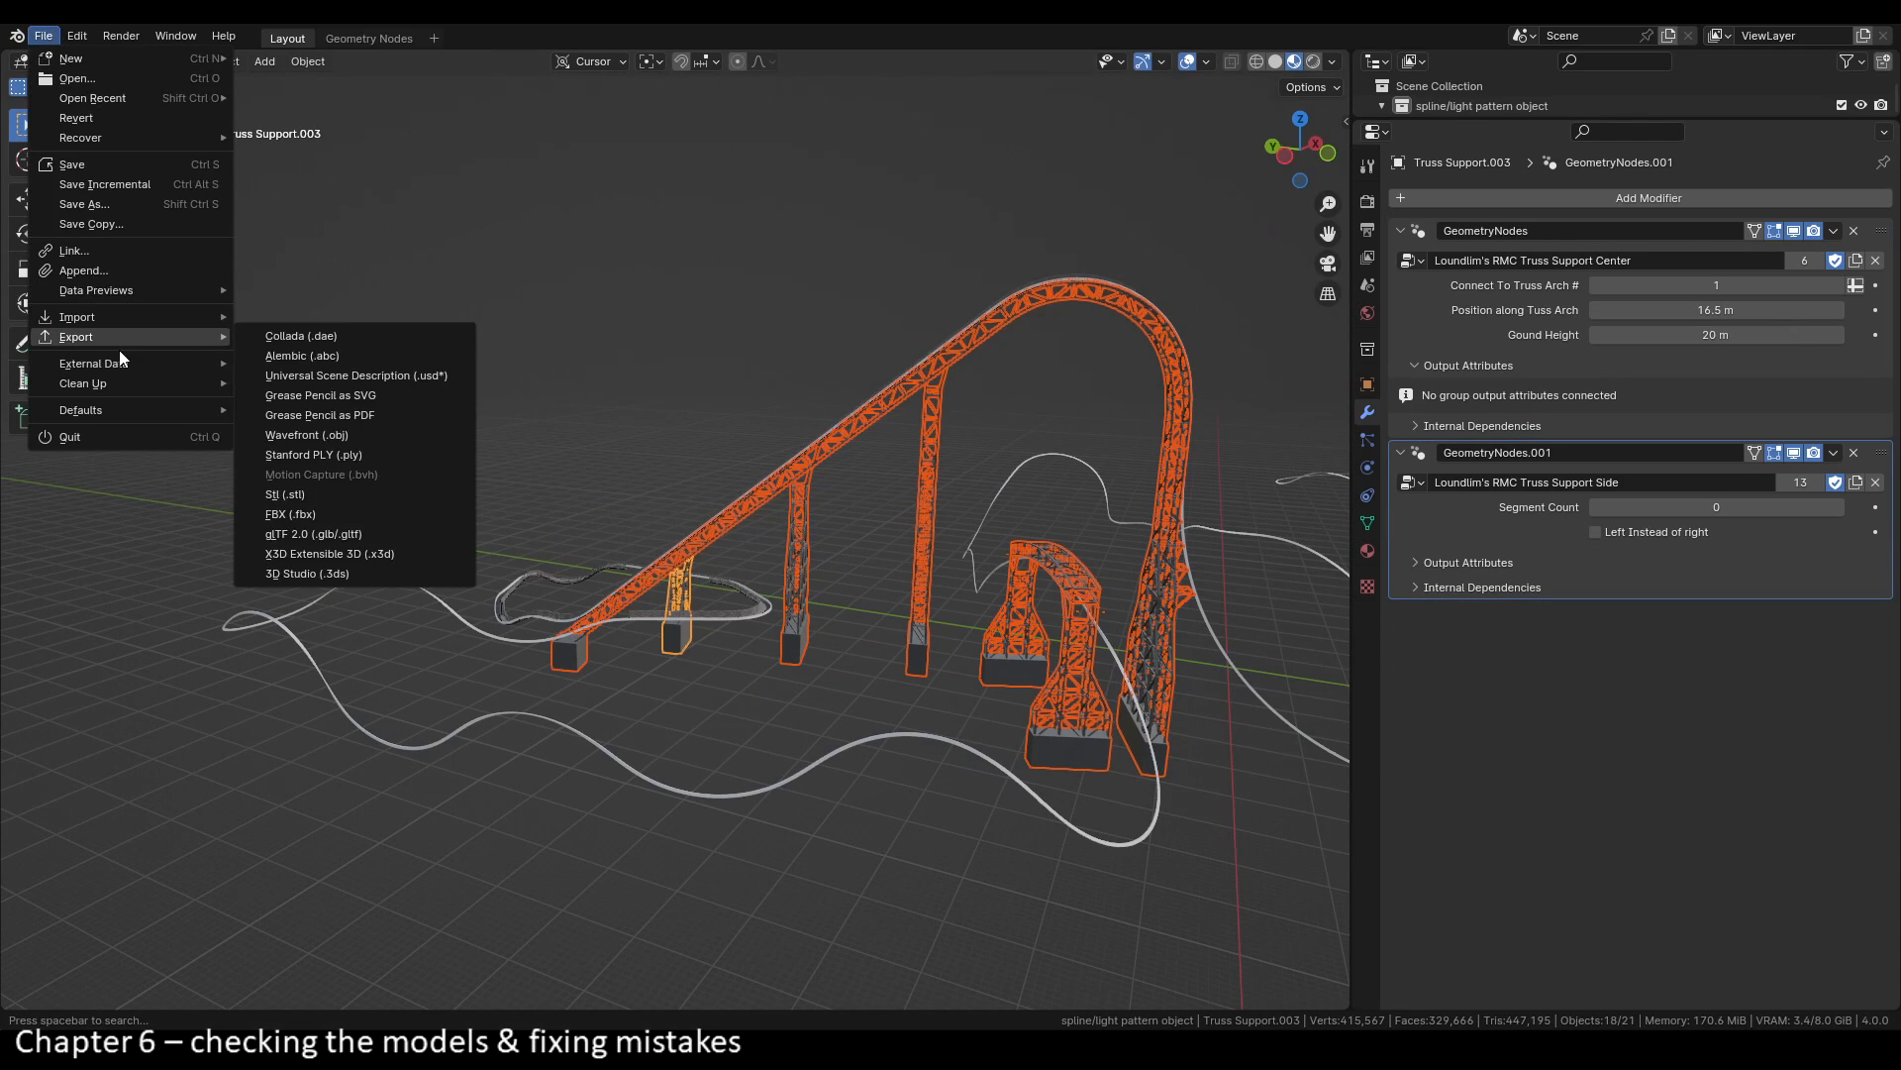
left_click(313, 534)
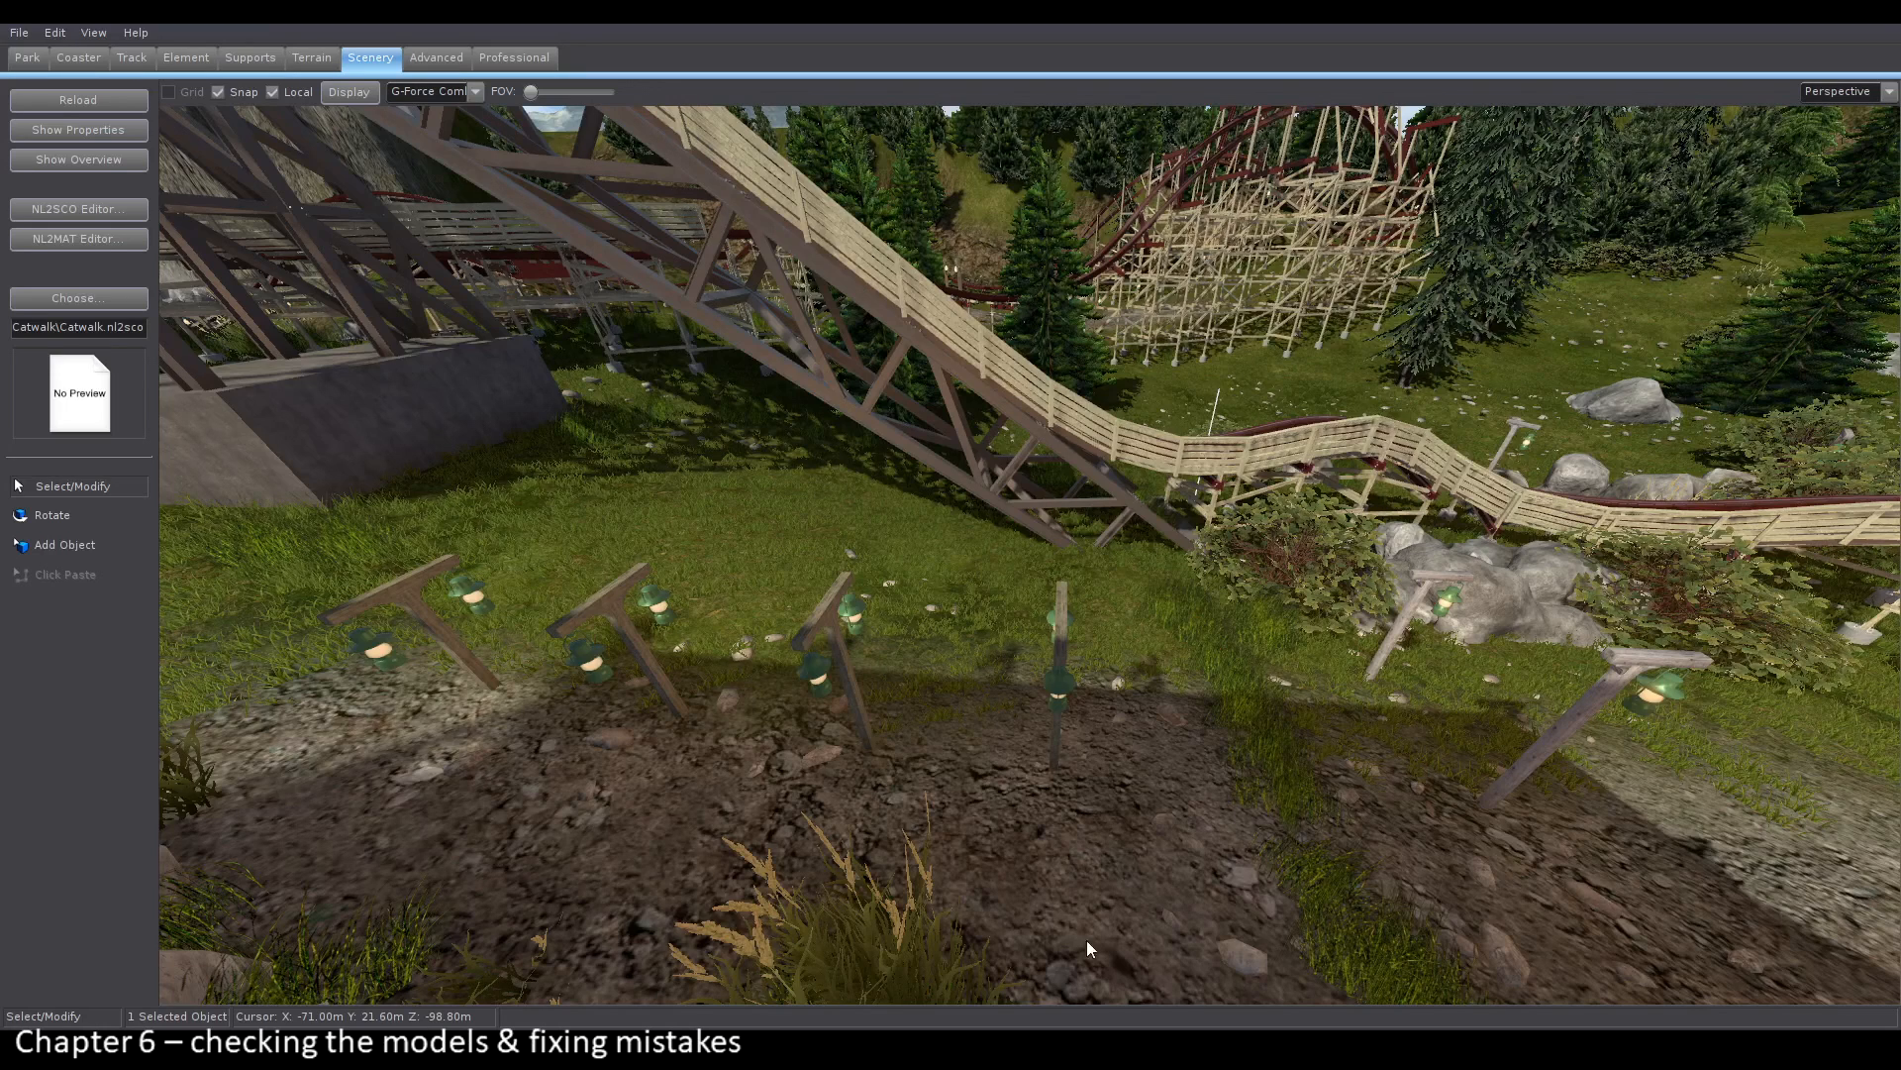
Step: Reload the scenery object in NoLimits 2 and inspect the corrected truss footing and the whole structure
left_click(99, 102)
right_click_drag(956, 487, 1040, 495)
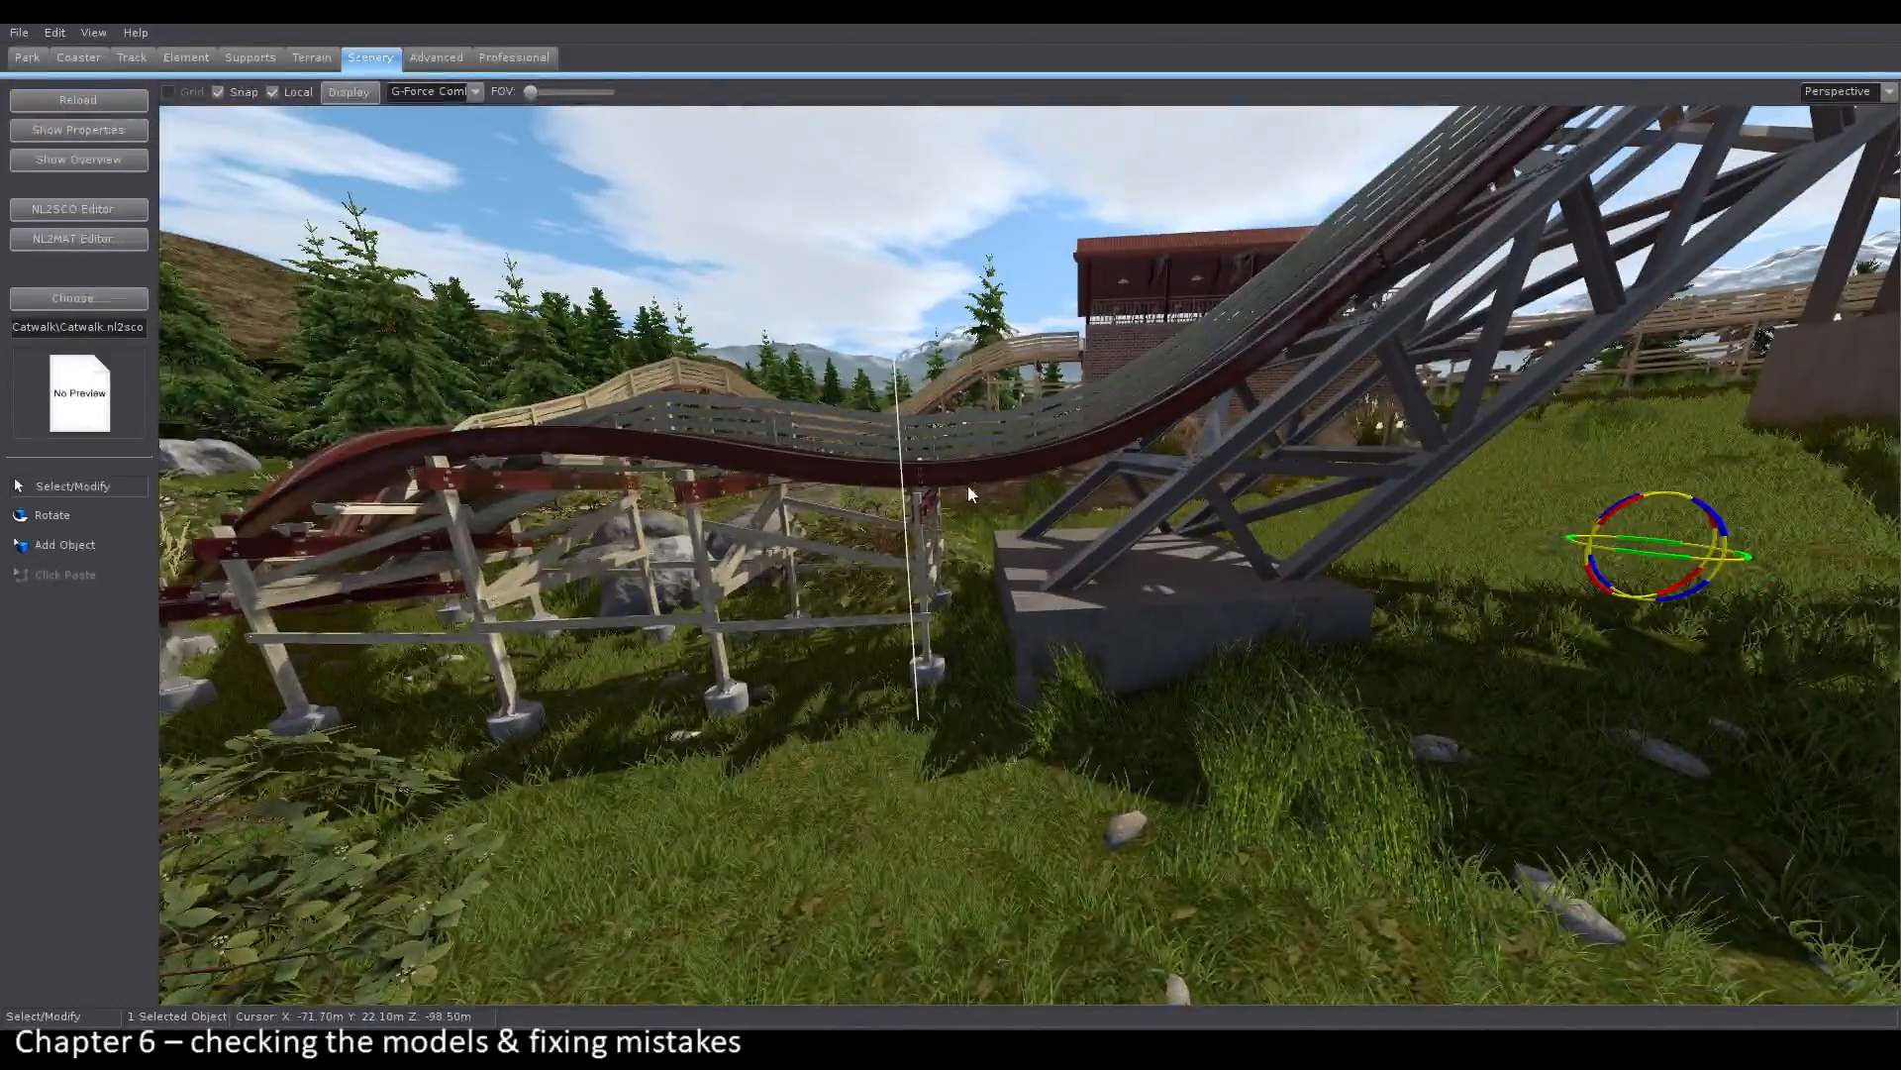
right_click_drag(1000, 585, 1040, 530)
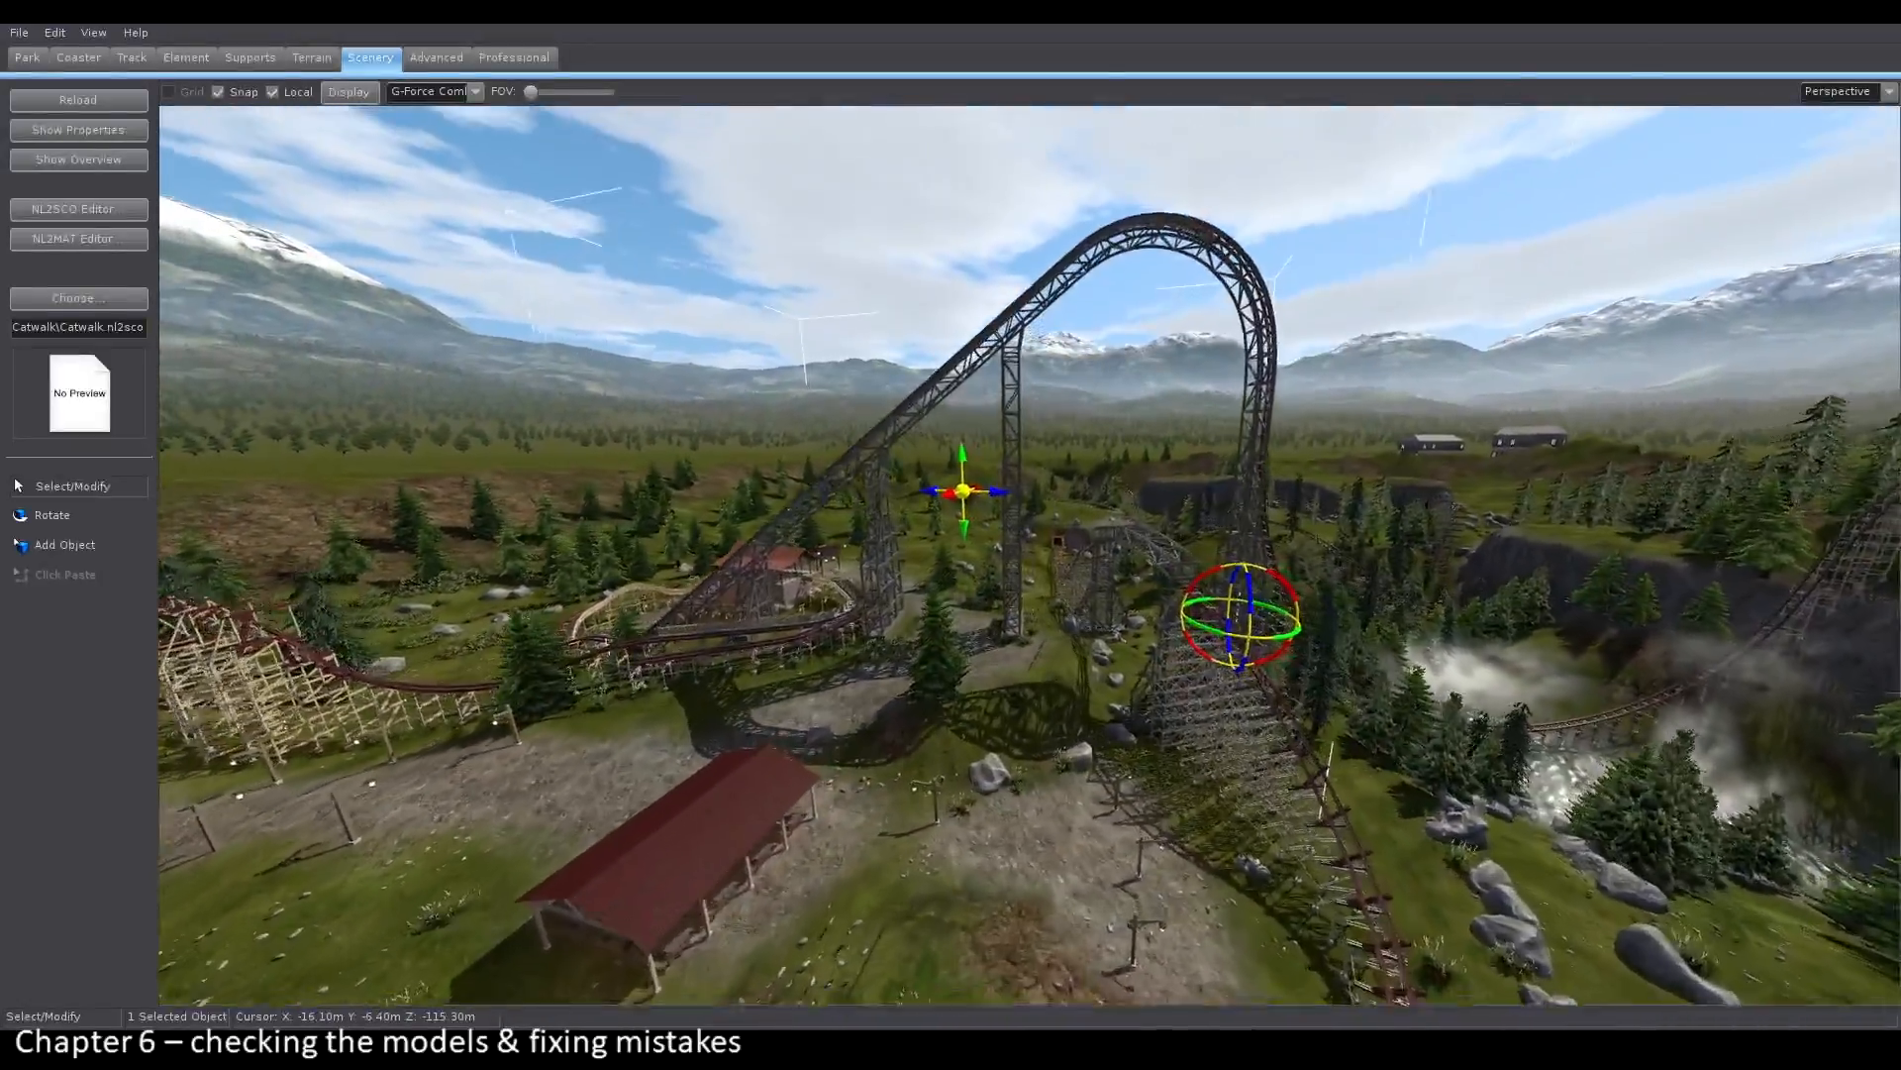